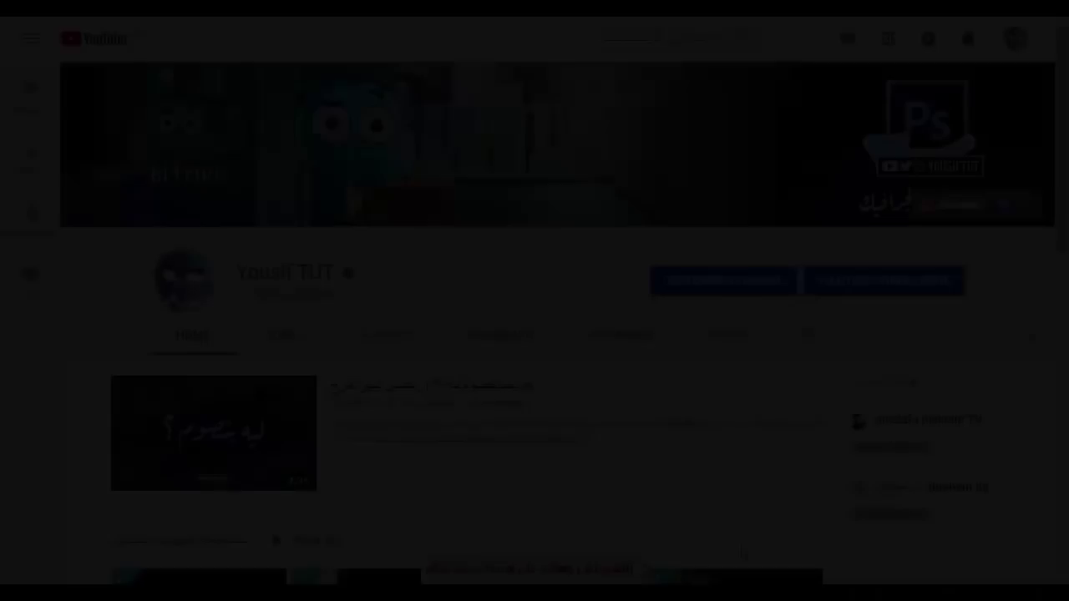
Scroll to the channel's Uploads row and play 'Digital Painting in Photoshop #6'.
scroll(725, 512, "down", 1)
scroll(726, 505, "down", 1)
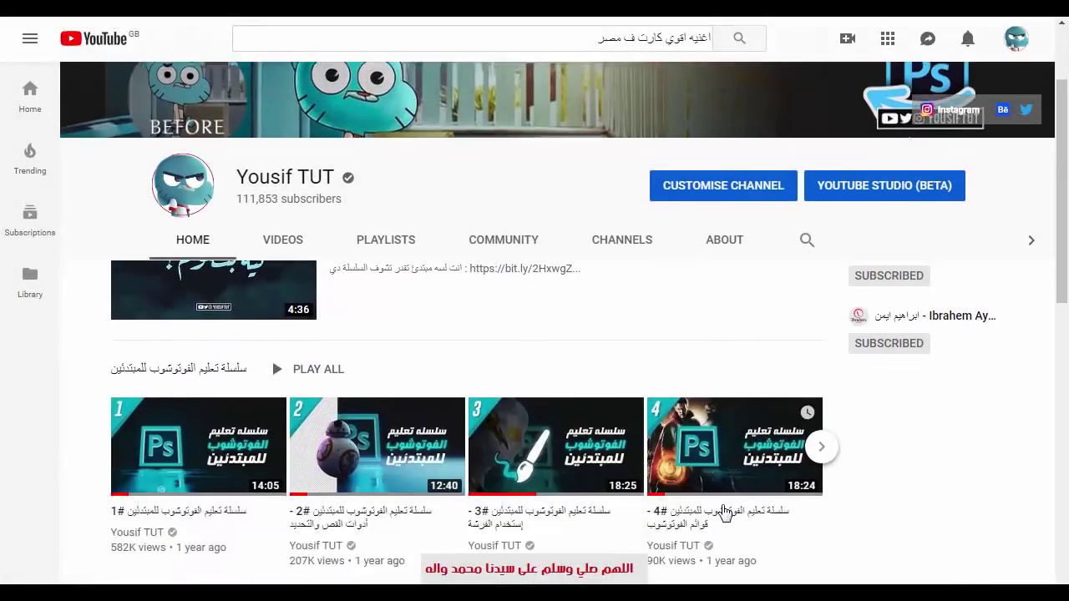
scroll(731, 497, "down", 1)
scroll(732, 491, "down", 2)
scroll(718, 484, "down", 1)
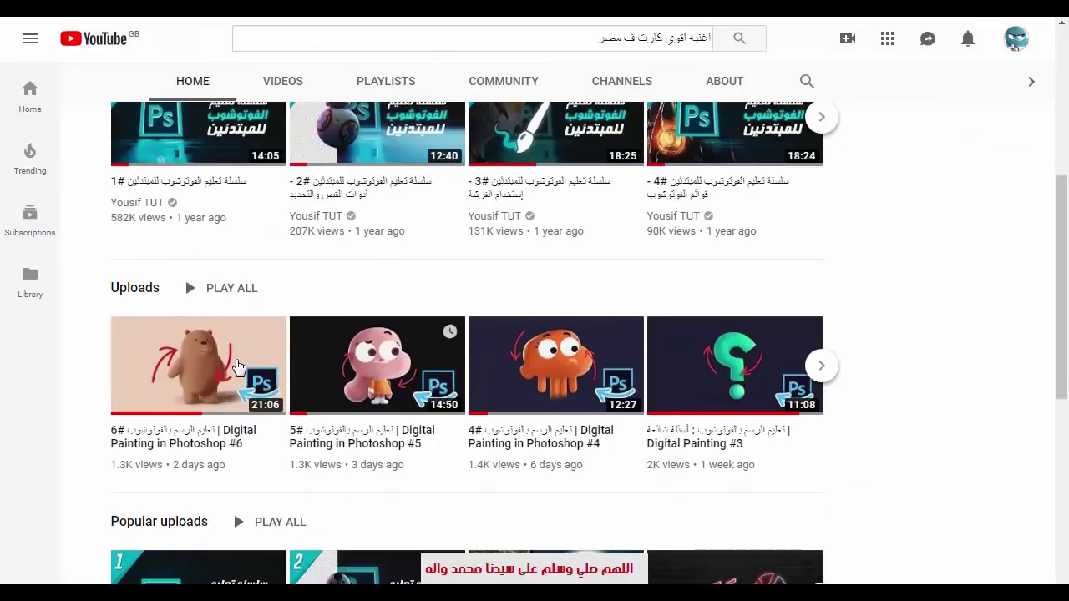
left_click(178, 392)
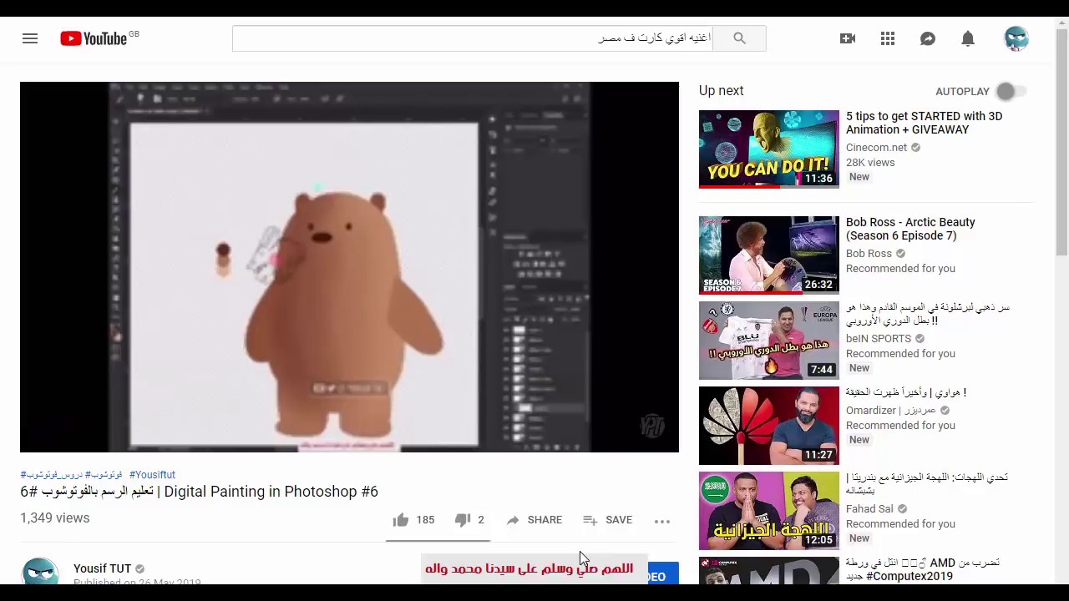
scroll(581, 552, "down", 2)
scroll(580, 551, "down", 2)
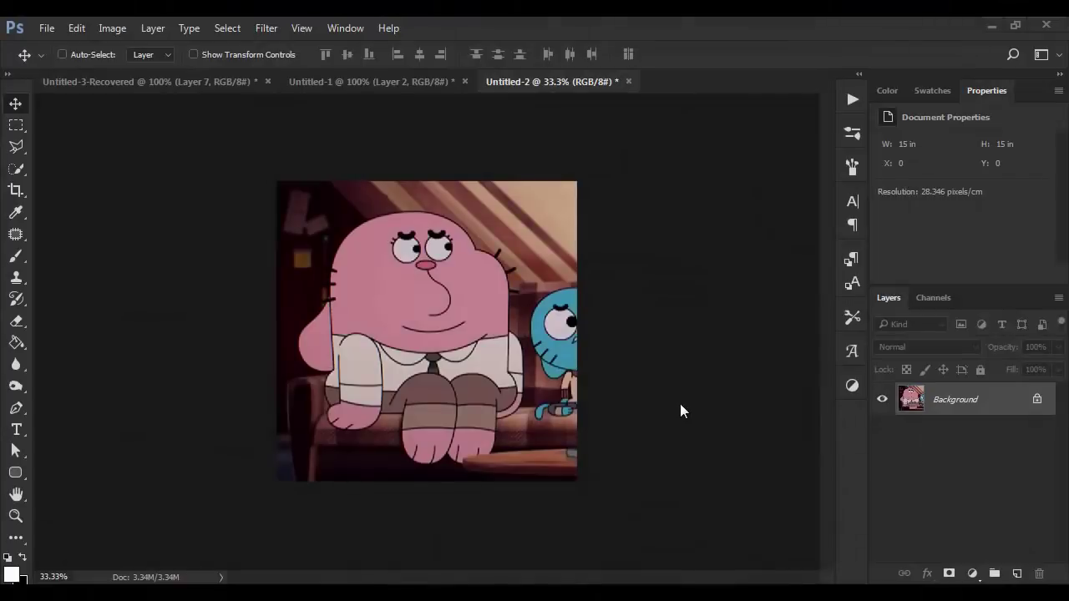
Zoom in on the character and set the Pen tool to Shape mode.
key("z")
left_click(426, 322)
left_click(227, 28)
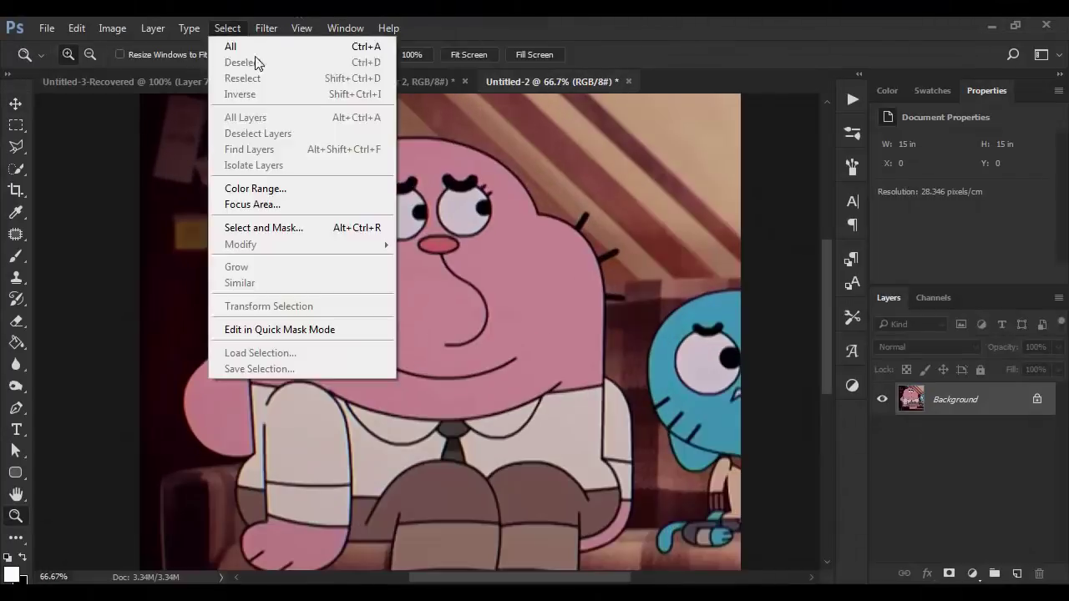
left_click(568, 319)
left_click(424, 51)
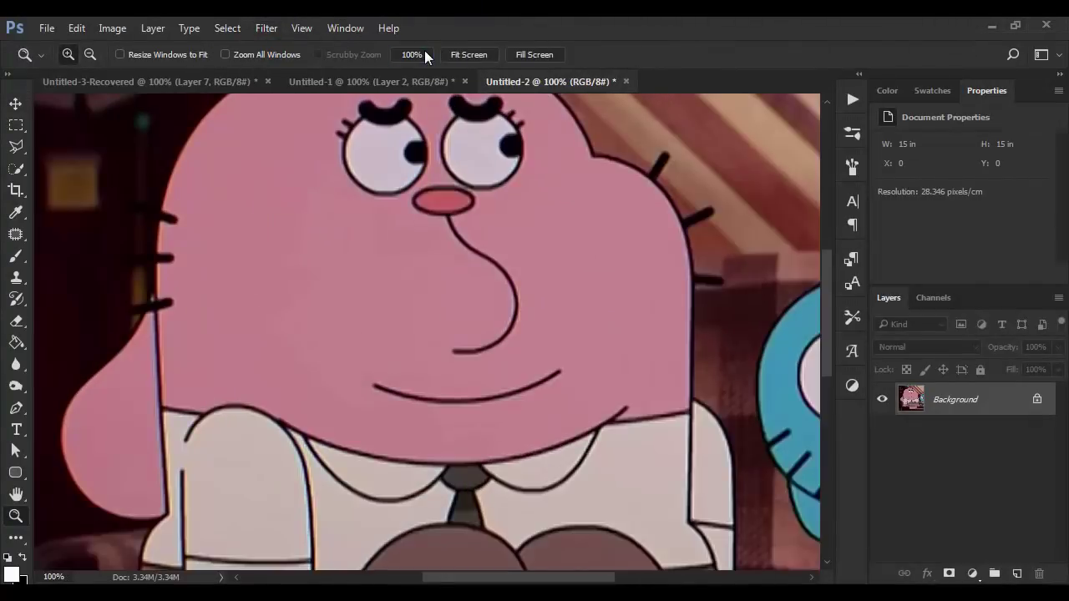
key("ctrl+minus")
key("v")
left_click(292, 28)
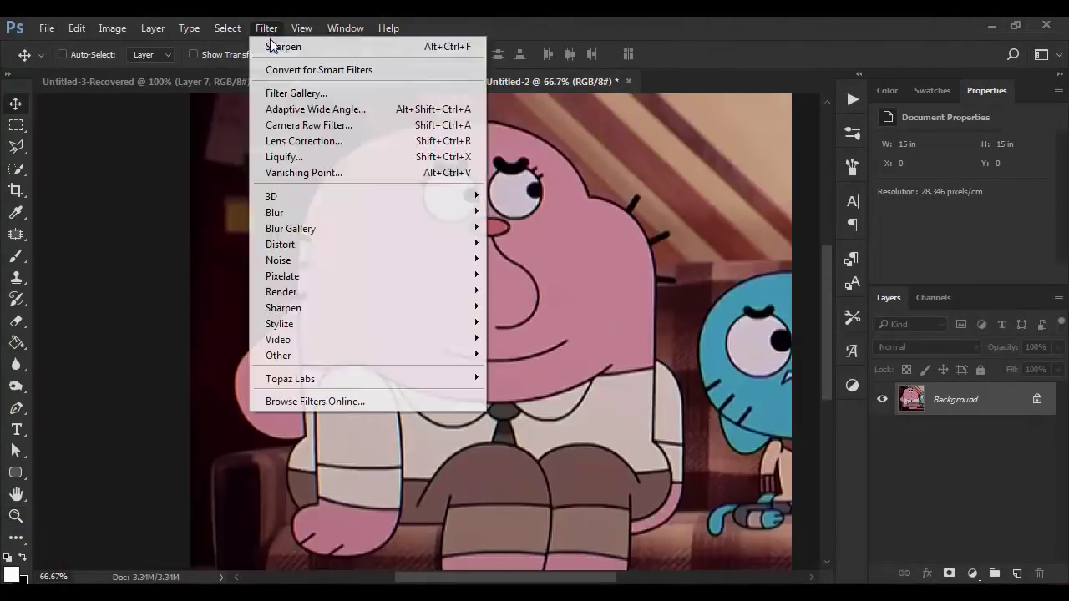
key("p")
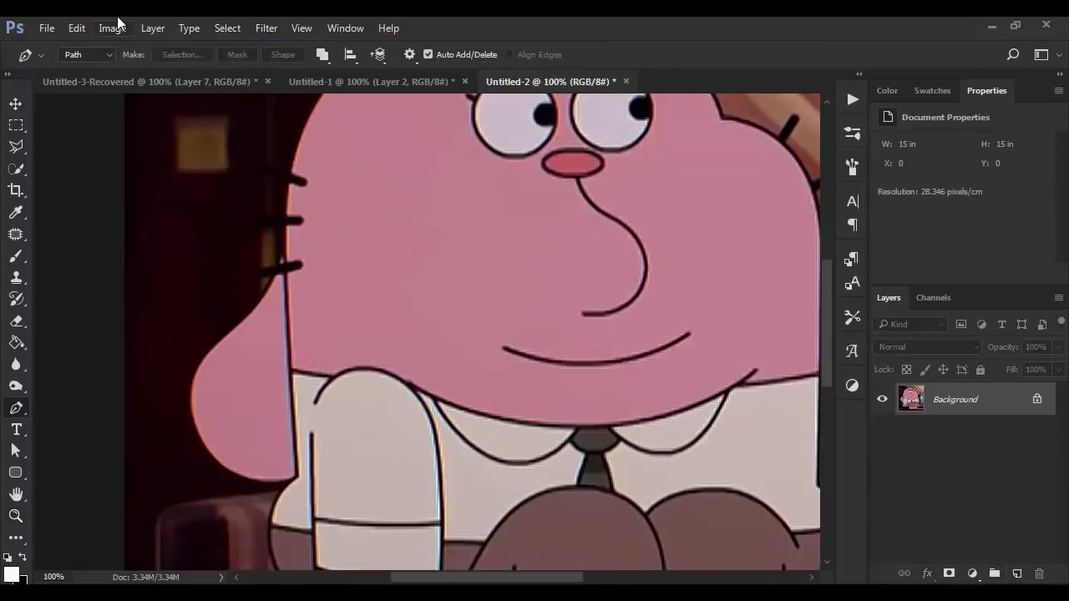
left_click(86, 54)
left_click(83, 74)
Trace the outline from the body's left side over the top of the head.
left_click(296, 477)
left_click_drag(321, 251, 333, 381)
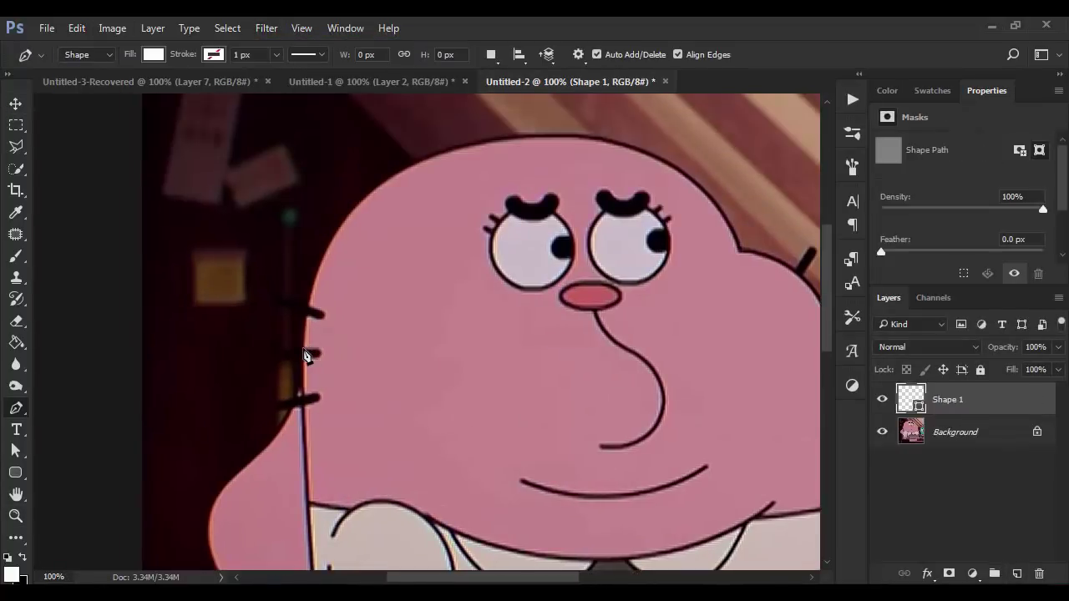
left_click(294, 358)
left_click_drag(334, 281, 304, 332)
left_click_drag(503, 184, 758, 177)
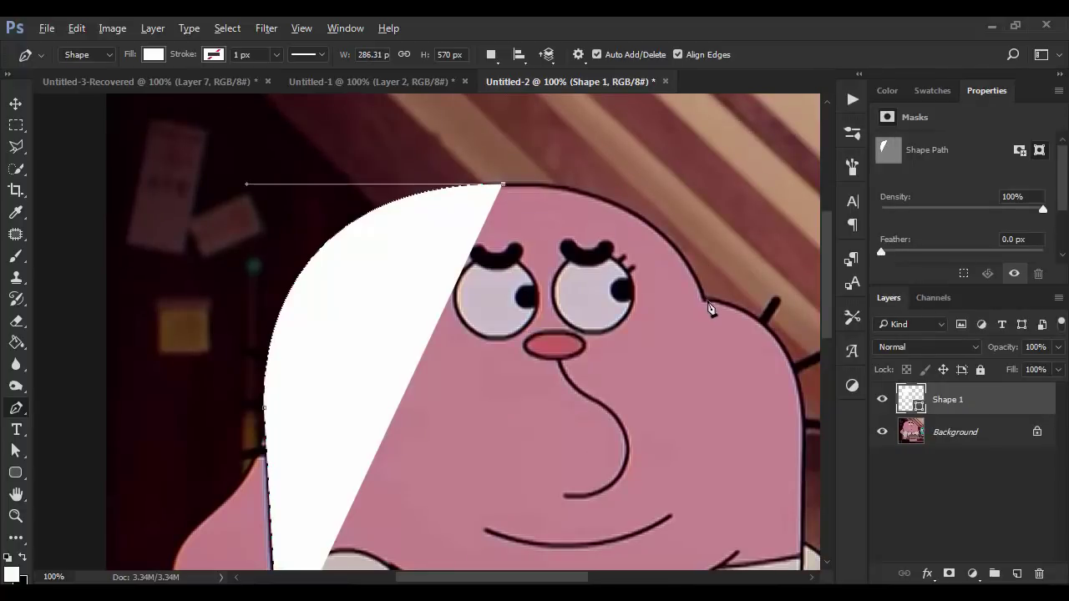
left_click_drag(713, 305, 747, 429)
left_click_drag(815, 424, 673, 282)
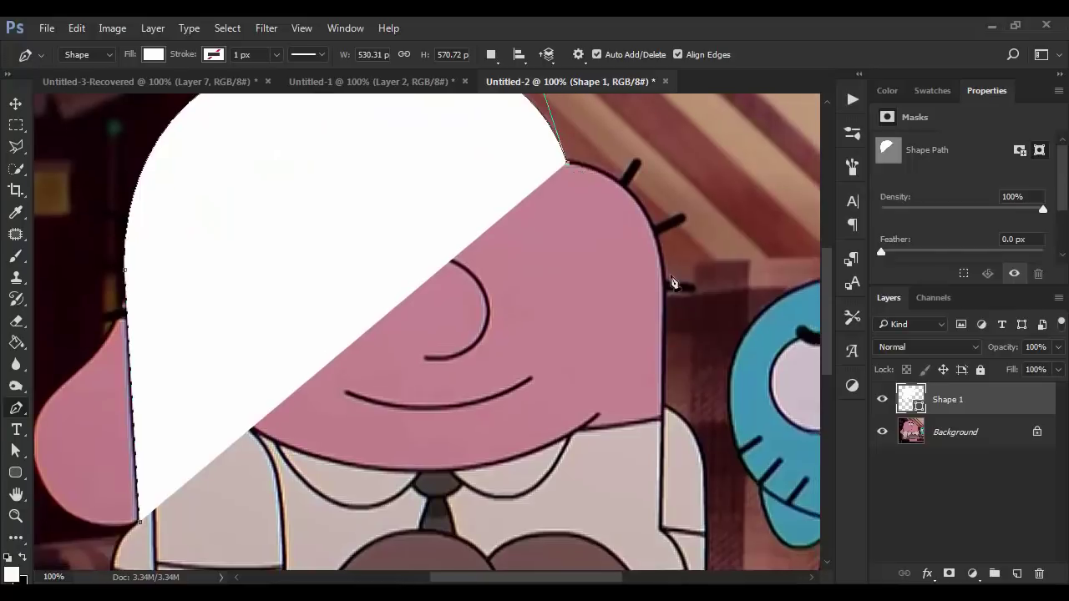
Continue the outline down the torso's right side and close the path.
left_click(668, 411)
left_click_drag(668, 498, 668, 306)
left_click(666, 337)
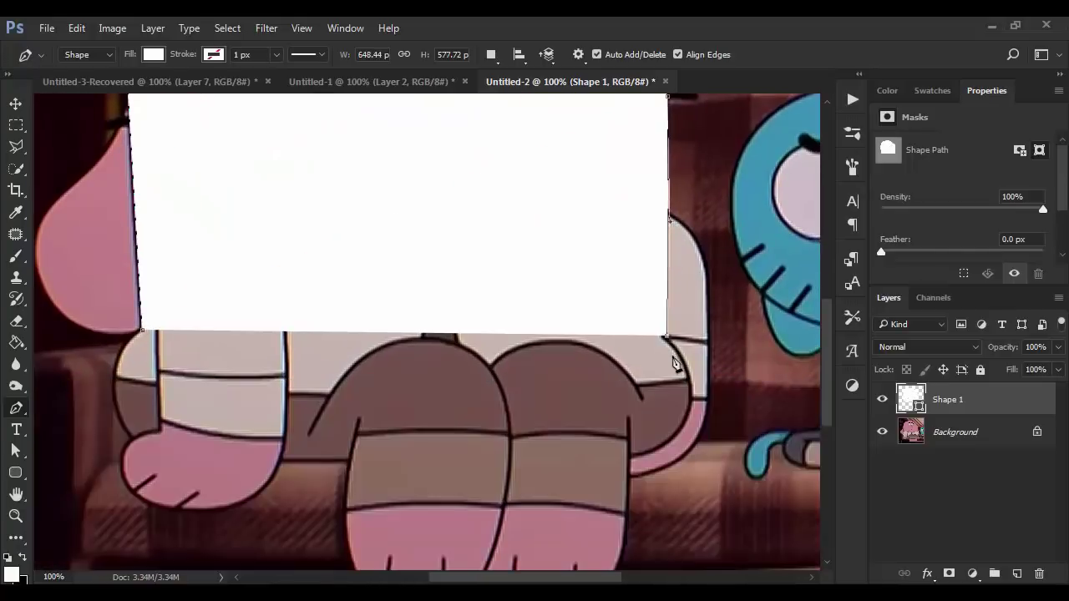
key("1")
left_click_drag(608, 323, 624, 444)
left_click(160, 455)
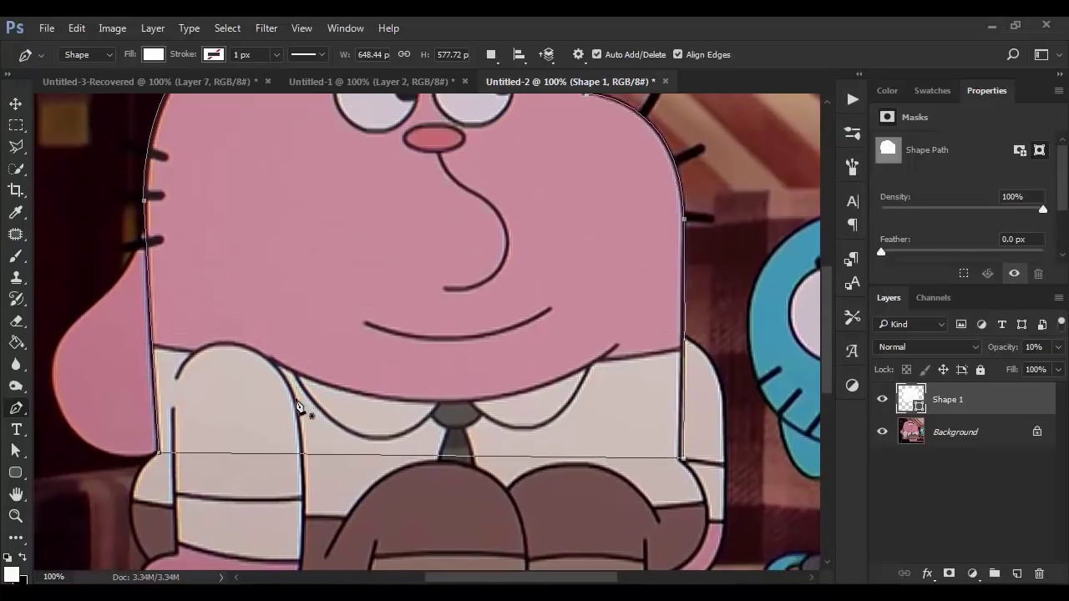
Fill the body shape with the character's pink skin sampled by eyedropper.
key("z")
left_click(296, 398, "alt")
key("p")
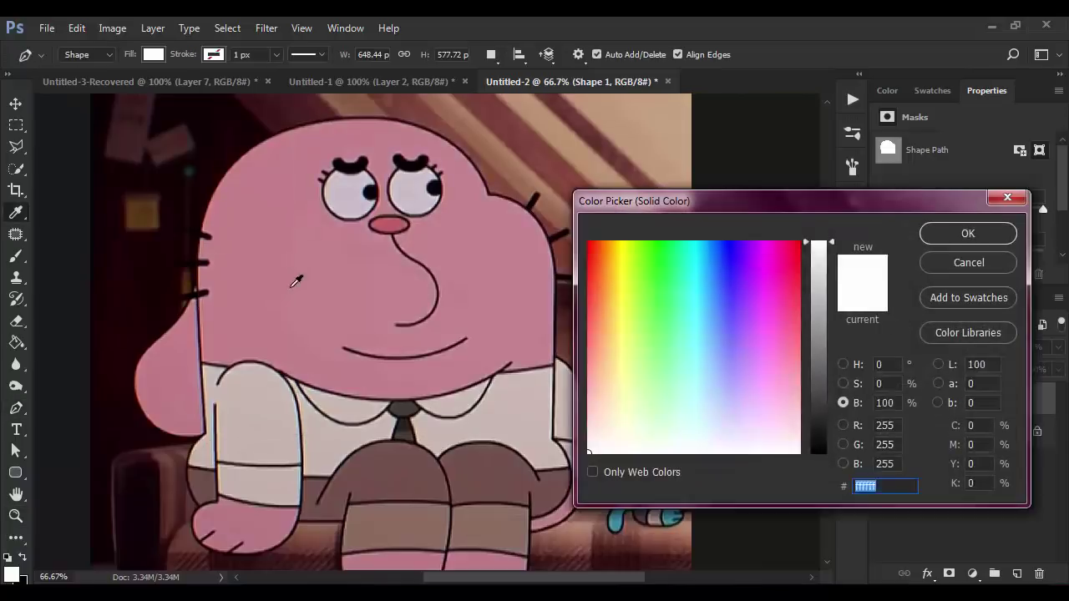
left_click(295, 279)
key("Return")
key("v")
left_click(880, 401)
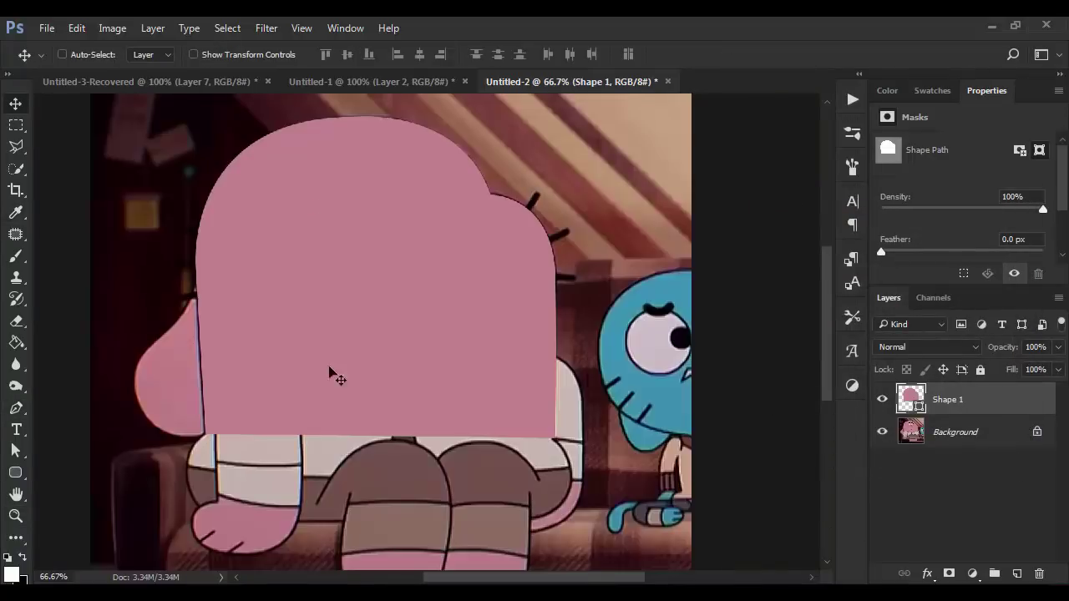
key("z")
left_click(329, 375)
Trace the left arm as a closed Shape 2 outline.
key("p")
left_click(421, 201)
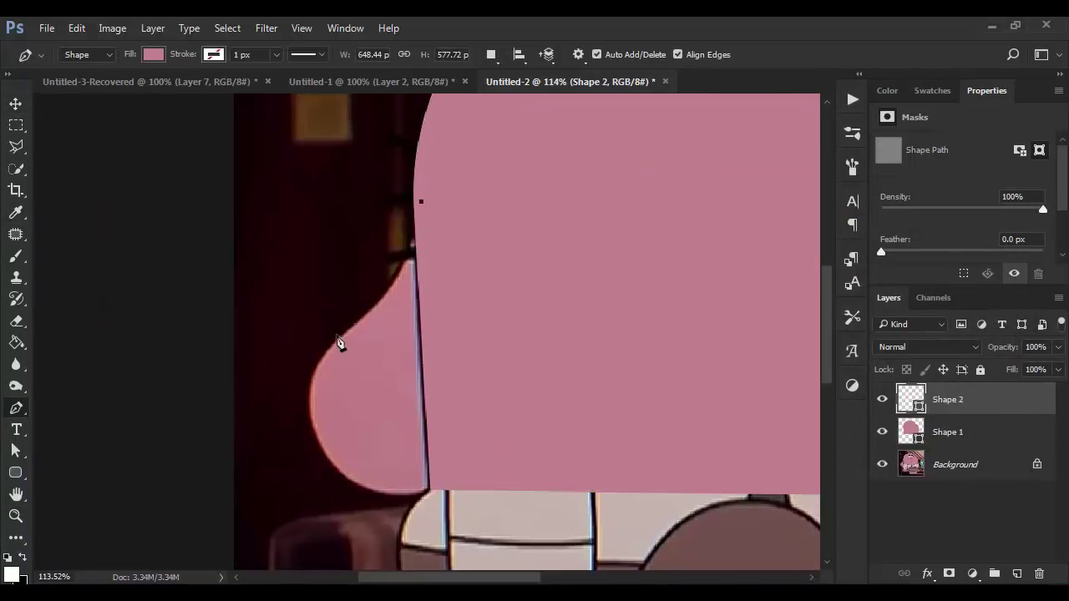
left_click_drag(337, 332, 257, 390)
left_click_drag(447, 478, 555, 409)
left_click(421, 201)
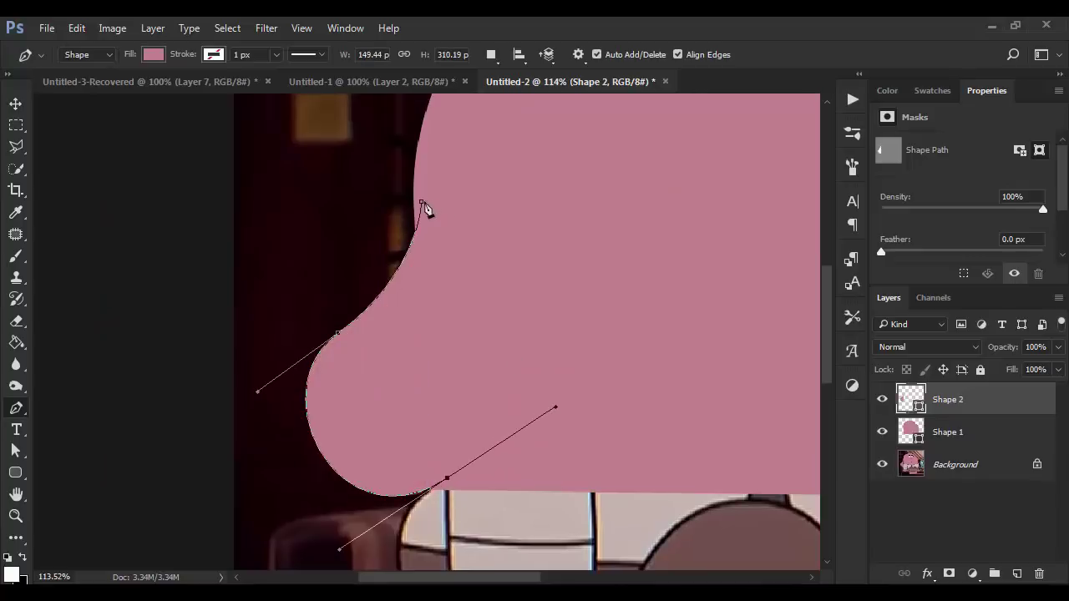
key("v")
Give the arm shape a darker pink fill by shifting its hue.
double_click(908, 401)
left_click_drag(823, 308, 814, 364)
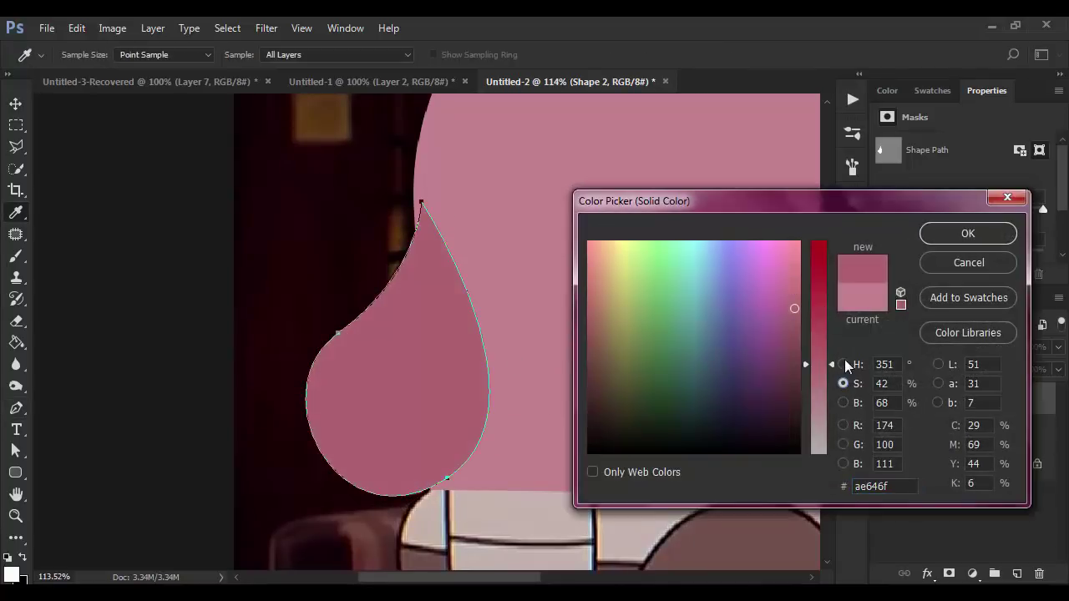
left_click(844, 364)
mouse_move(820, 239)
left_mouse_down()
mouse_move(829, 253)
mouse_move(825, 243)
left_mouse_up()
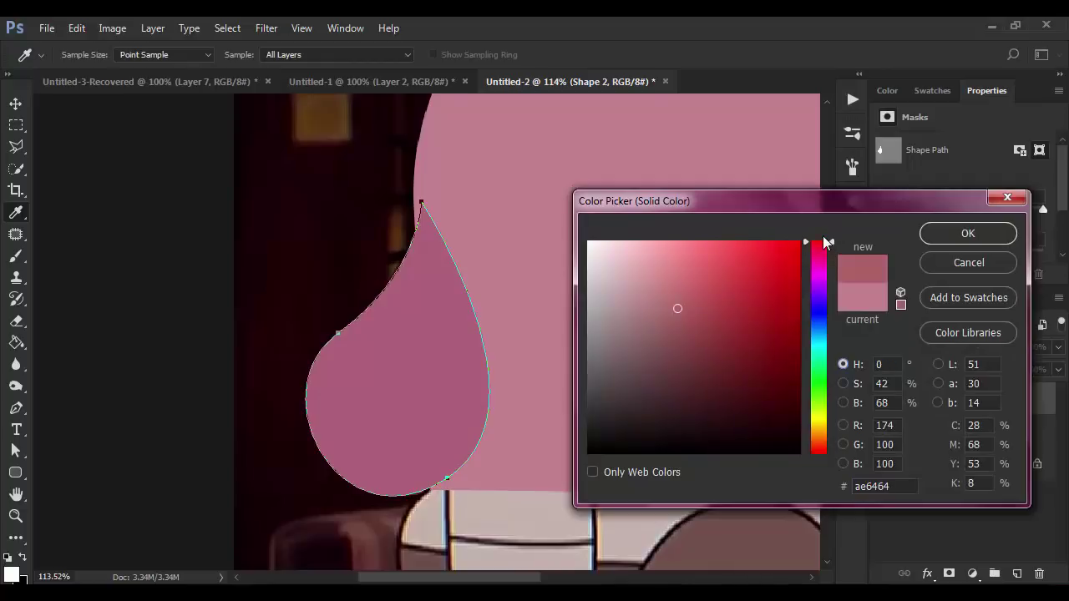
left_click(967, 233)
Move the arm shape beneath the body shape and add an empty layer on top.
mouse_move(952, 399)
left_mouse_down()
mouse_move(988, 422)
mouse_move(988, 436)
left_mouse_up()
key("z")
key("ctrl+minus")
key("ctrl+minus")
left_click(1017, 573)
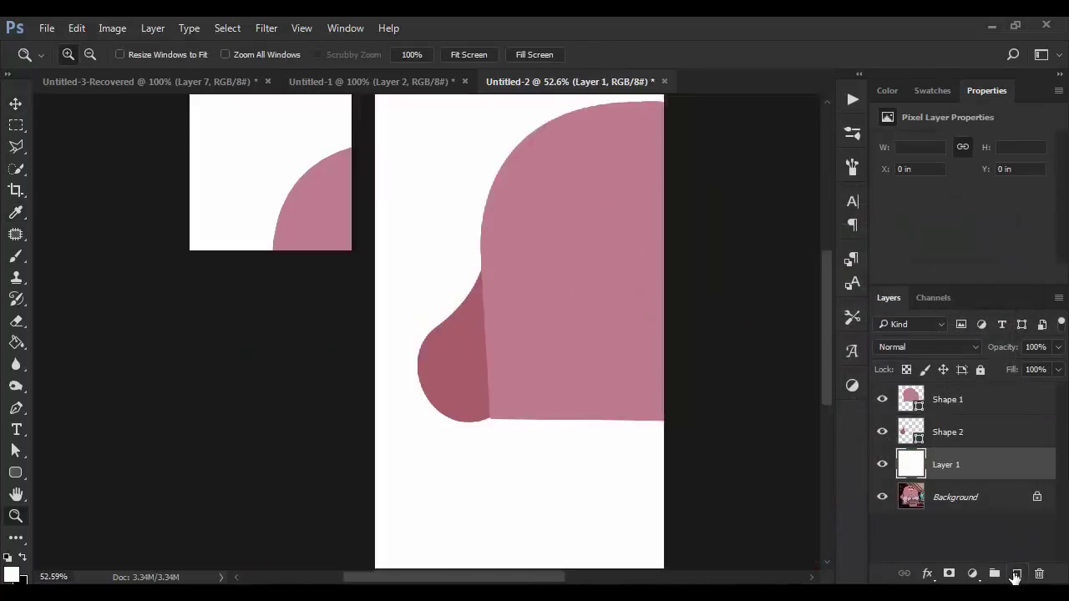
left_click(397, 359)
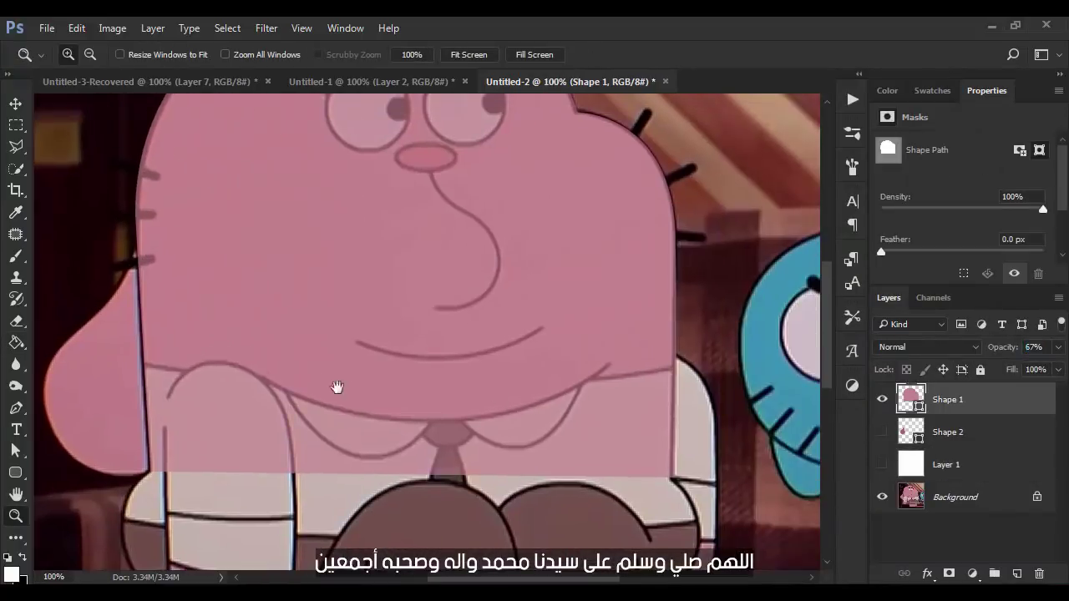
left_click(1016, 574)
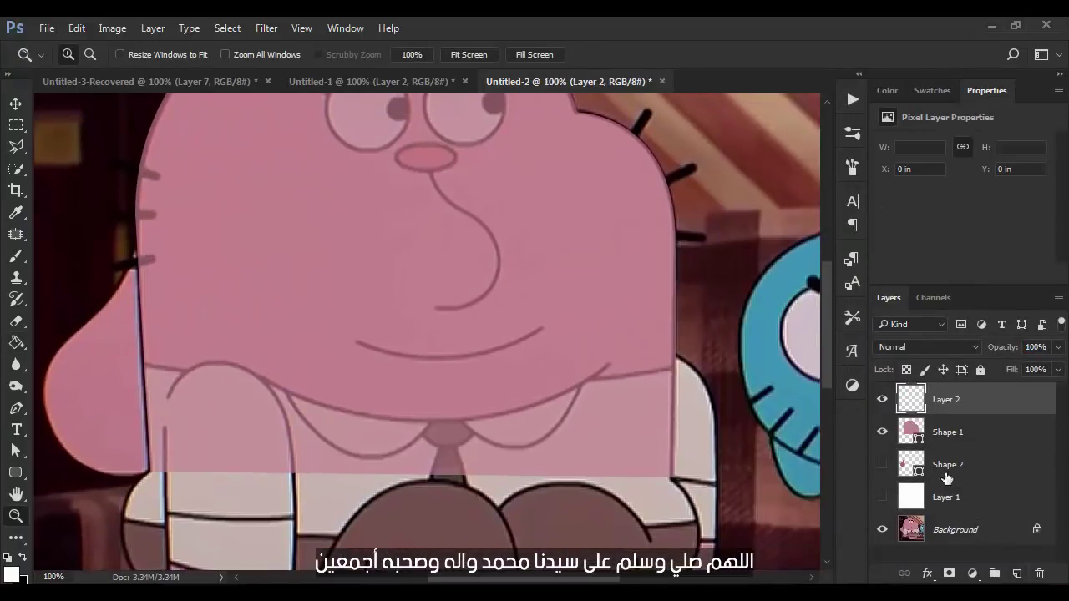
Start the shirt outline over the collar and under the chin to the lower corners.
key("p")
left_click(141, 360)
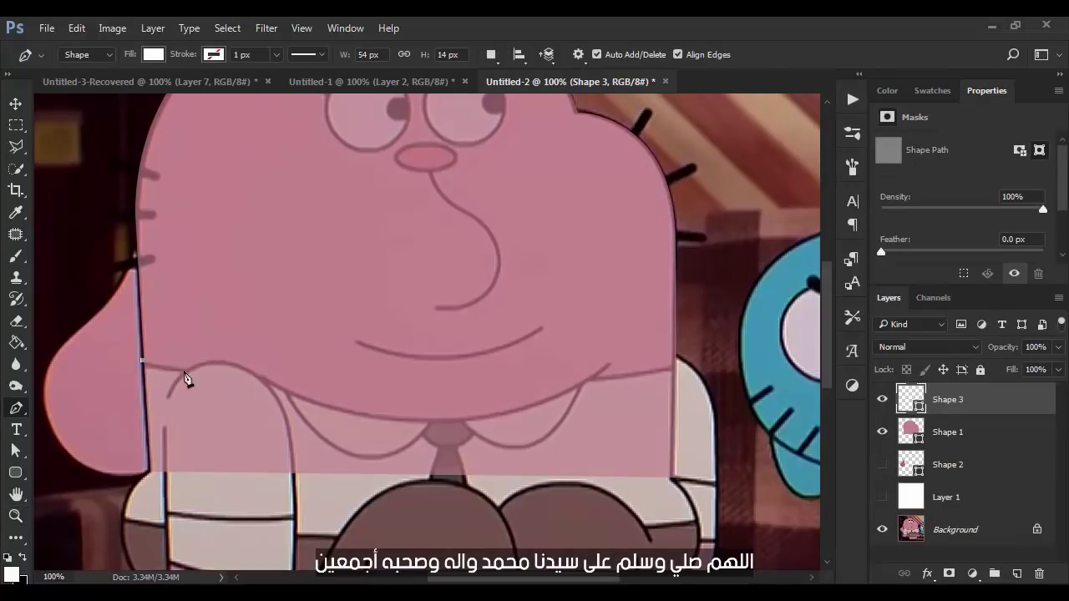
left_click_drag(260, 376, 297, 411)
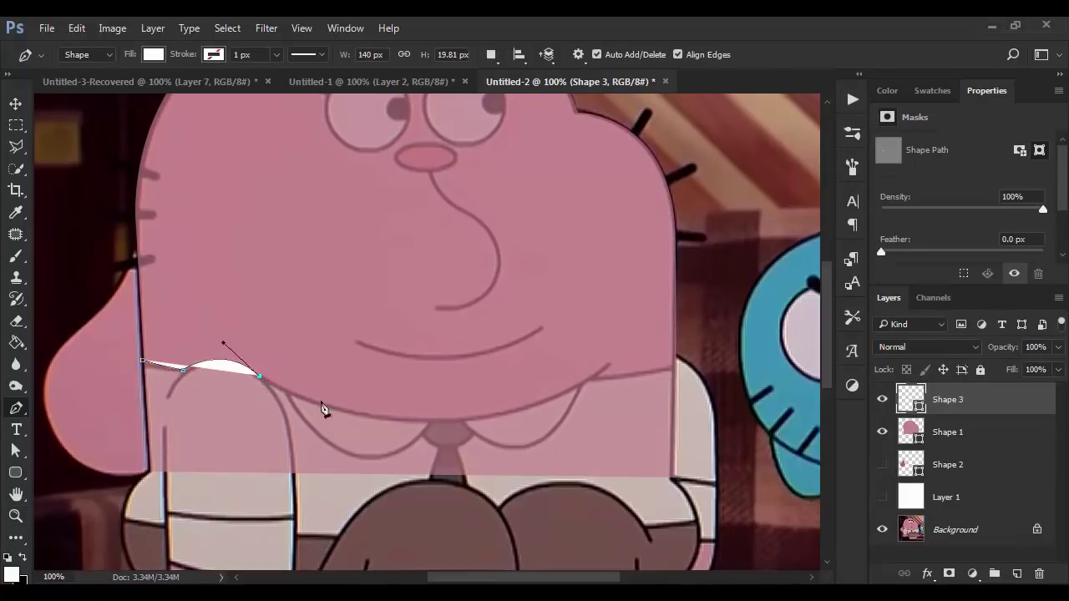
left_click_drag(444, 420, 574, 419)
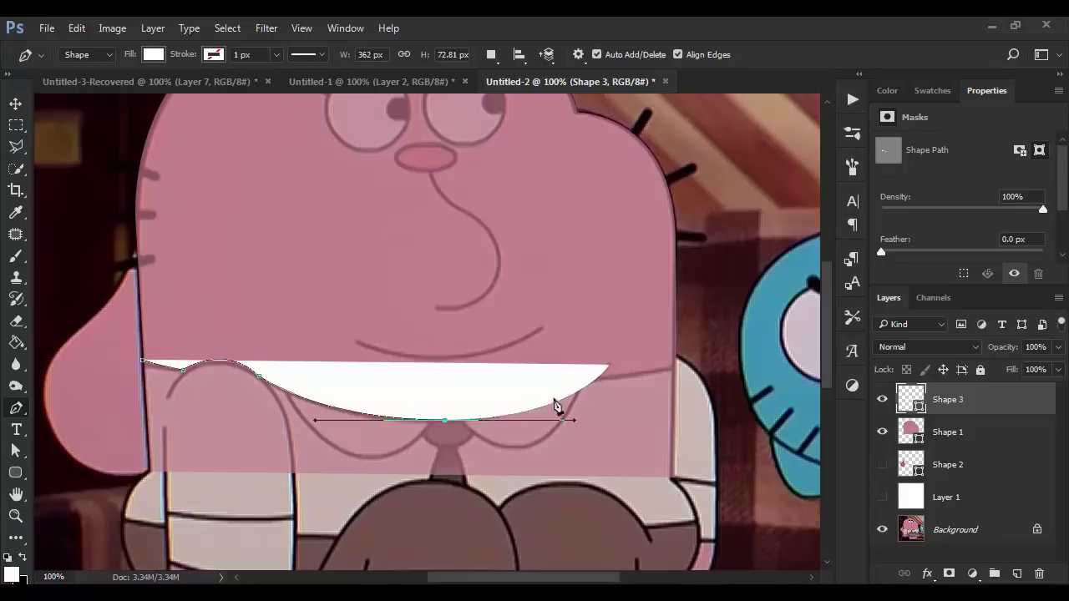
left_click(613, 364)
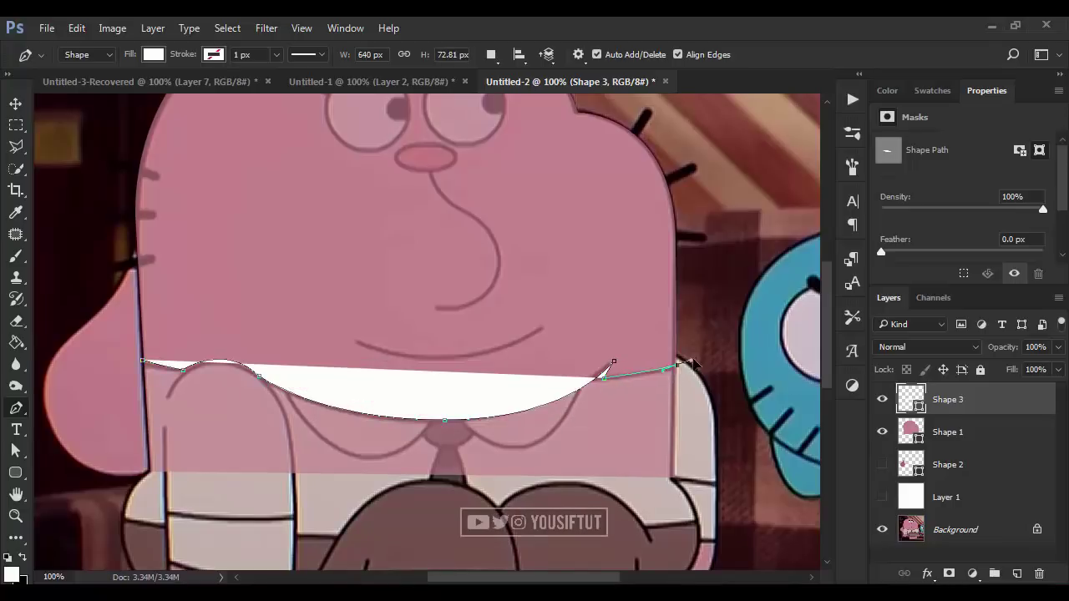
left_click(676, 365)
left_click(676, 479)
left_click(293, 478)
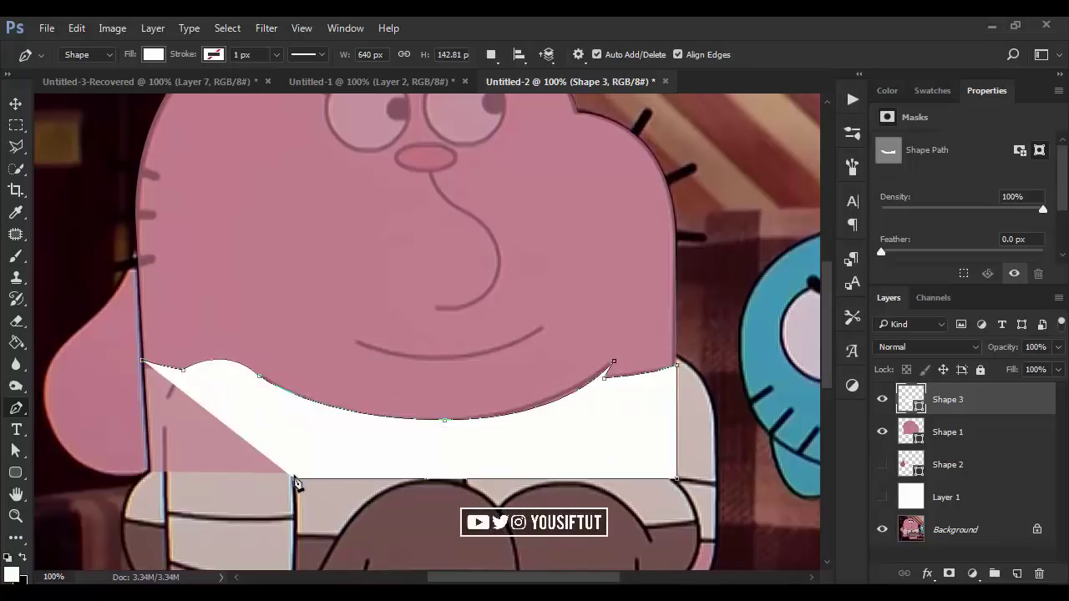
Trace around the left foot and up the arm to close the shirt outline.
scroll(415, 409, "down", 5)
scroll(415, 409, "left", 3)
left_click_drag(403, 433, 363, 482)
key("ctrl+z")
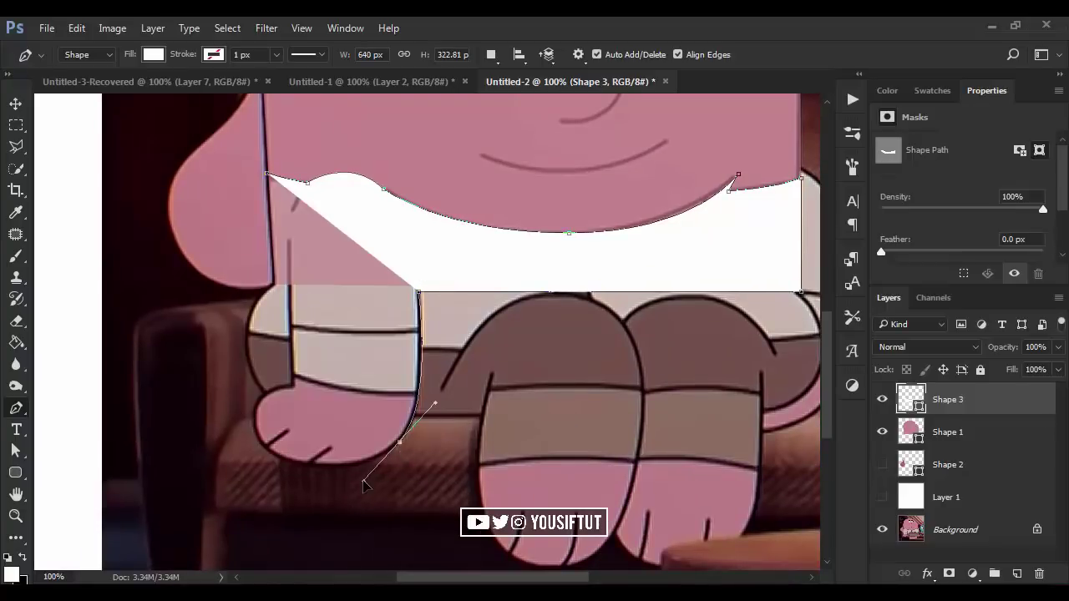
left_click_drag(261, 445, 240, 423)
key("1")
left_click_drag(290, 385, 326, 388)
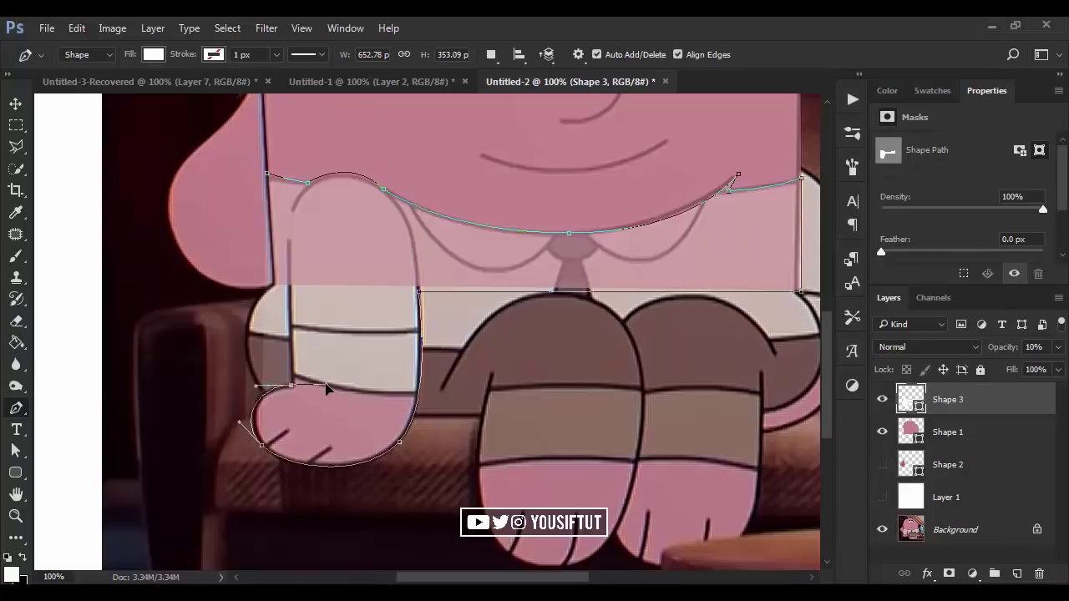
left_click(291, 385, "alt")
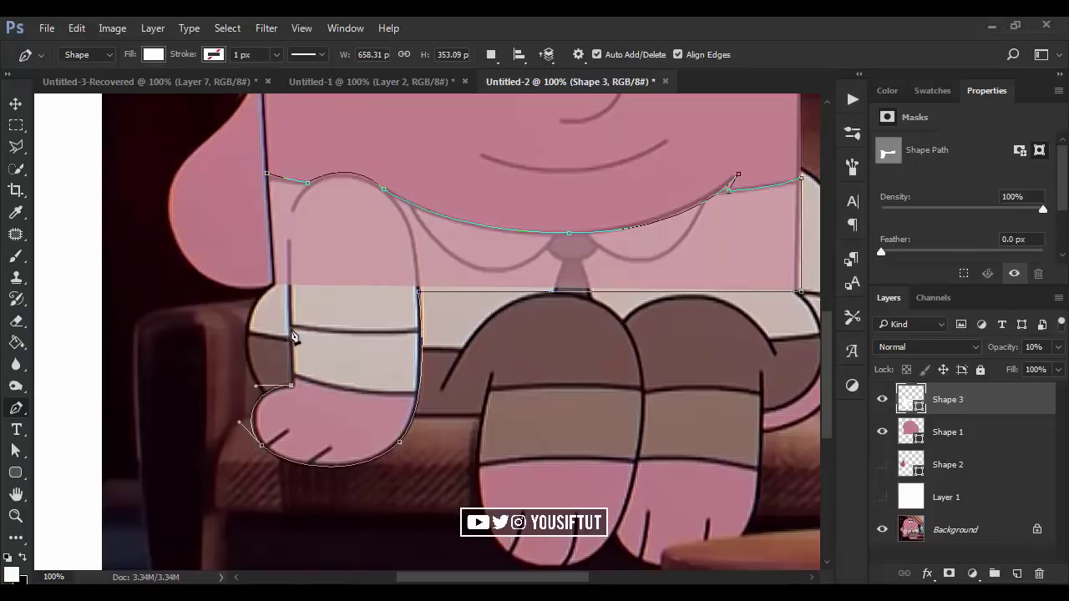
left_click(285, 347, "ctrl")
left_click(248, 337)
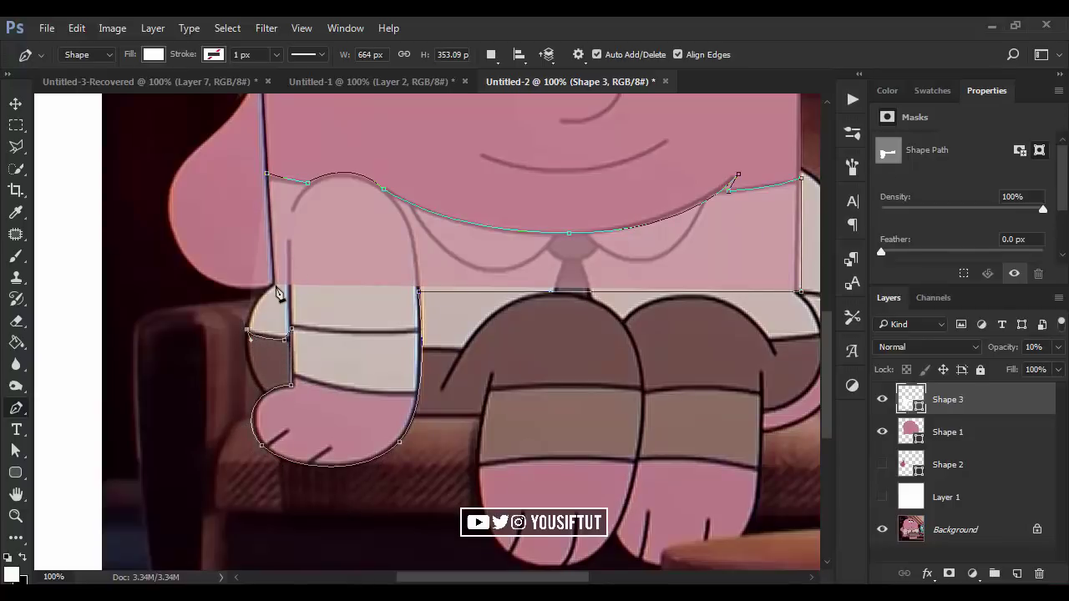
left_click(277, 288)
left_click(266, 176)
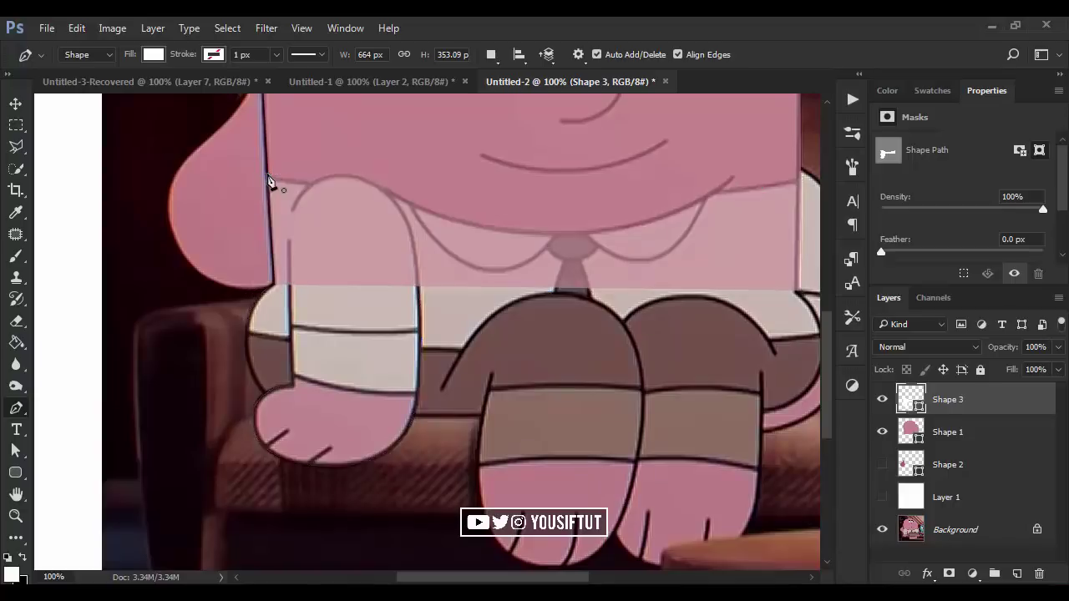
Fill the shirt shape with the pale beige sampled from the reference.
key("ctrl+0")
key("v")
left_click_drag(882, 464, 882, 497)
left_click(924, 434)
key("0")
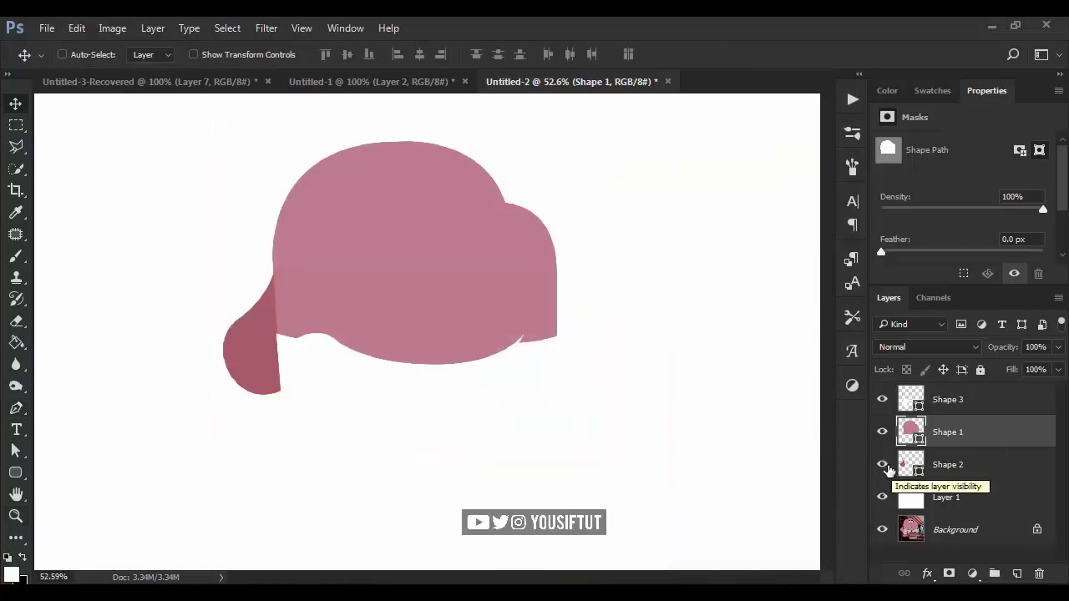
left_click(882, 497)
double_click(910, 399)
left_click(560, 401)
key("Return")
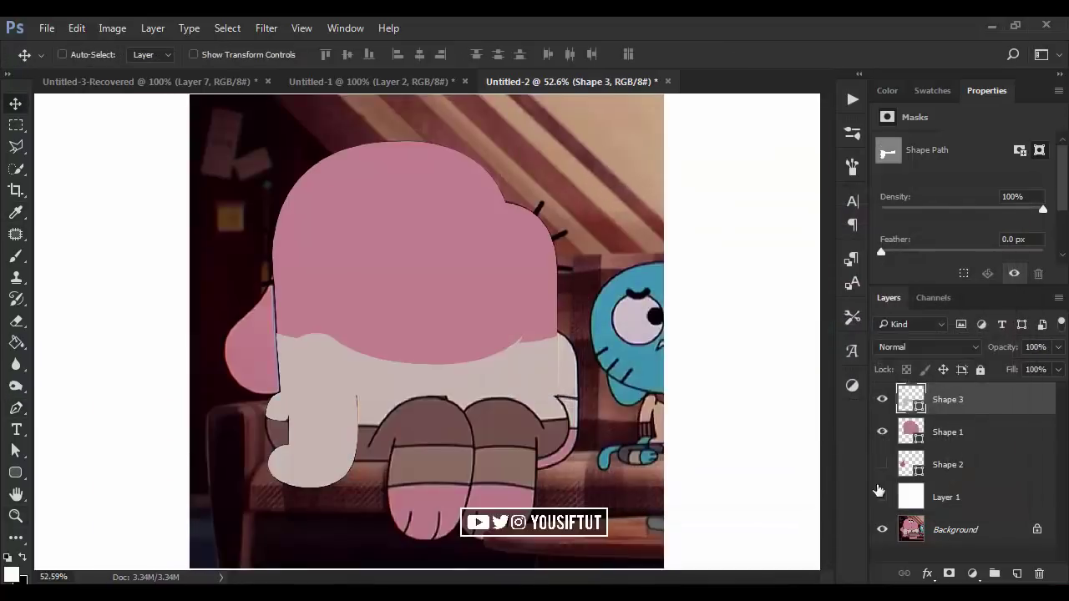
left_click(882, 497)
left_click(882, 497)
Zoom in on the right arm and start a new shape at the shoulder.
key("ctrl+plus")
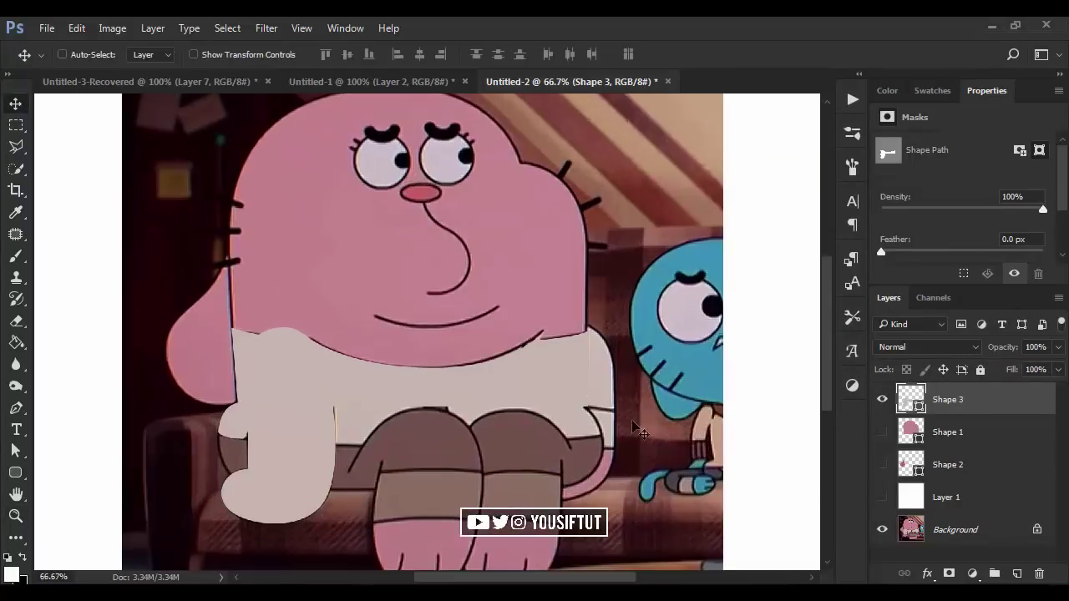
key("ctrl+plus")
key("ctrl+plus")
key("p")
left_click(495, 249)
Trace the new shape's outline down the right arm's edge.
mouse_move(583, 365)
left_mouse_down()
mouse_move(596, 489)
mouse_move(597, 302)
left_mouse_up()
left_click(588, 451)
scroll(543, 418, "down", 5)
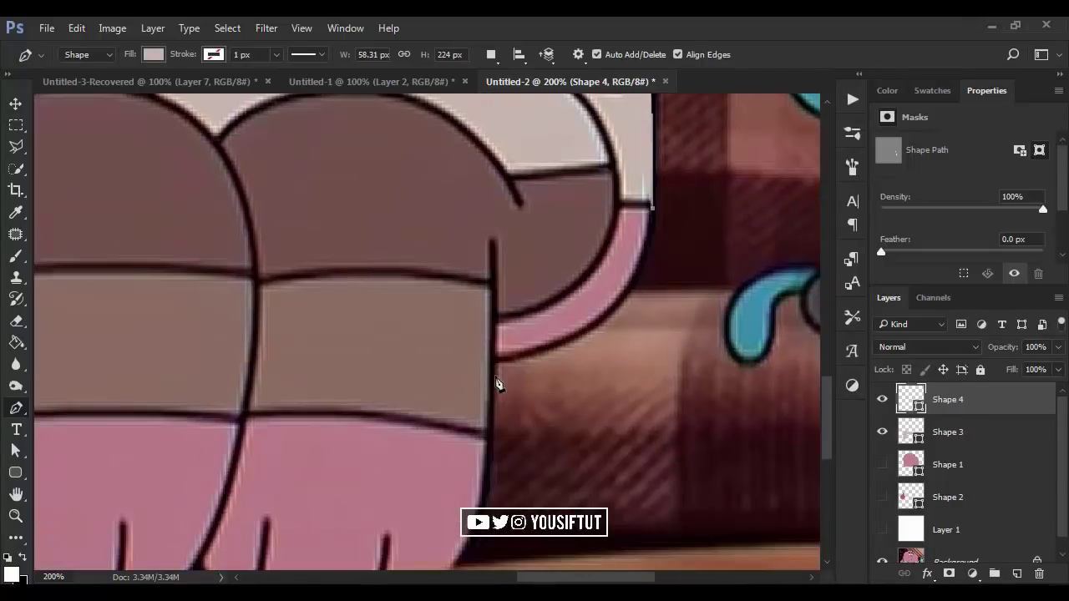
left_click_drag(488, 367, 320, 383)
scroll(468, 260, "up", 3)
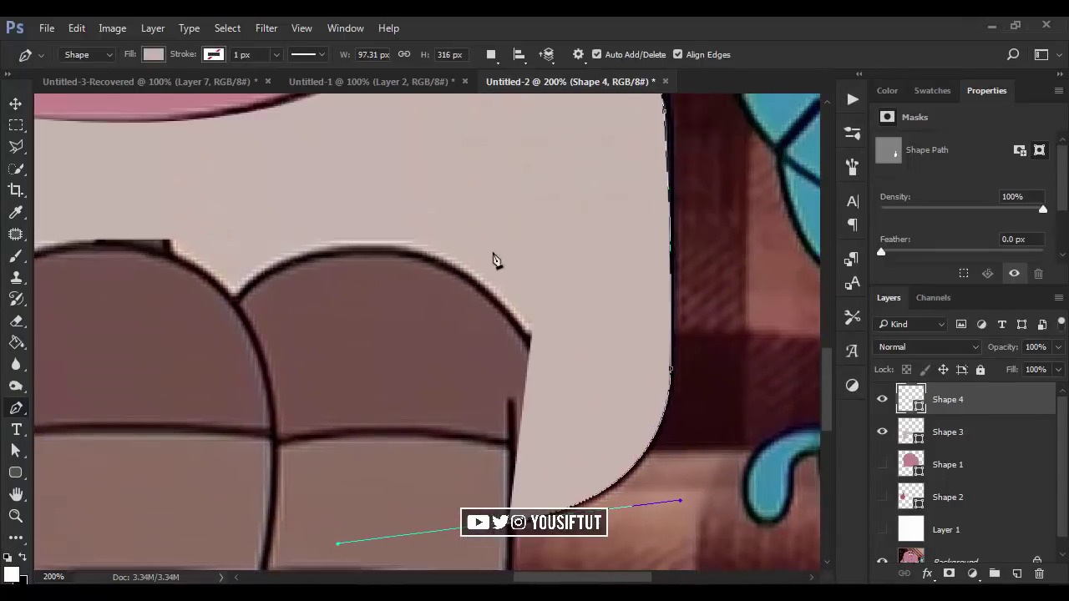
left_click(493, 253)
left_click_drag(541, 243, 608, 446)
scroll(477, 425, "down", 1)
Zoom out and finish the right-arm shape around the hand.
key("z")
left_click(477, 417, "alt")
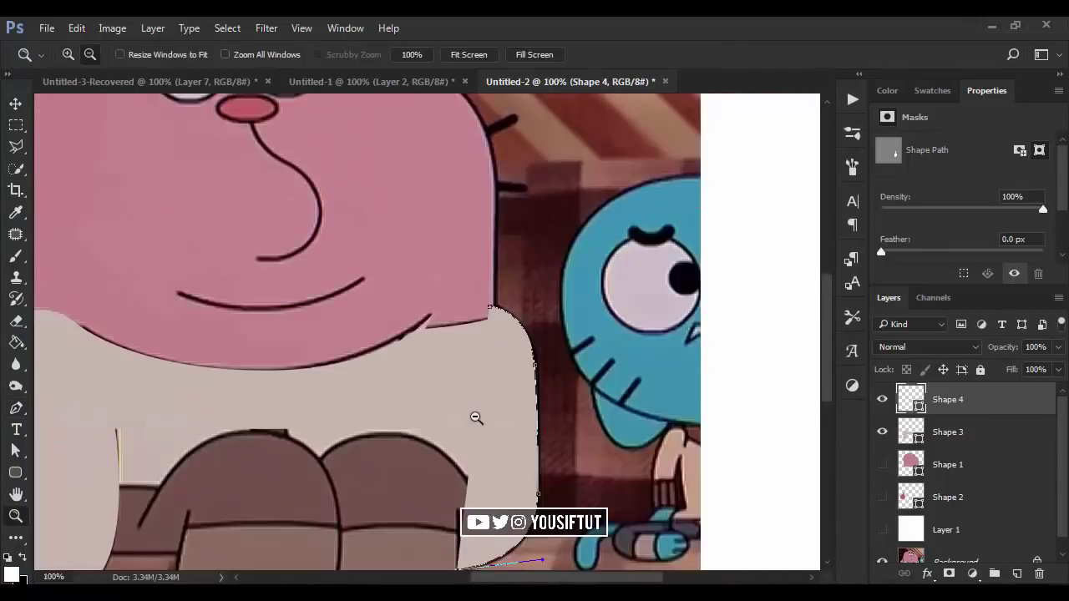
left_click(526, 453, "alt")
key("p")
left_click_drag(440, 516, 359, 499)
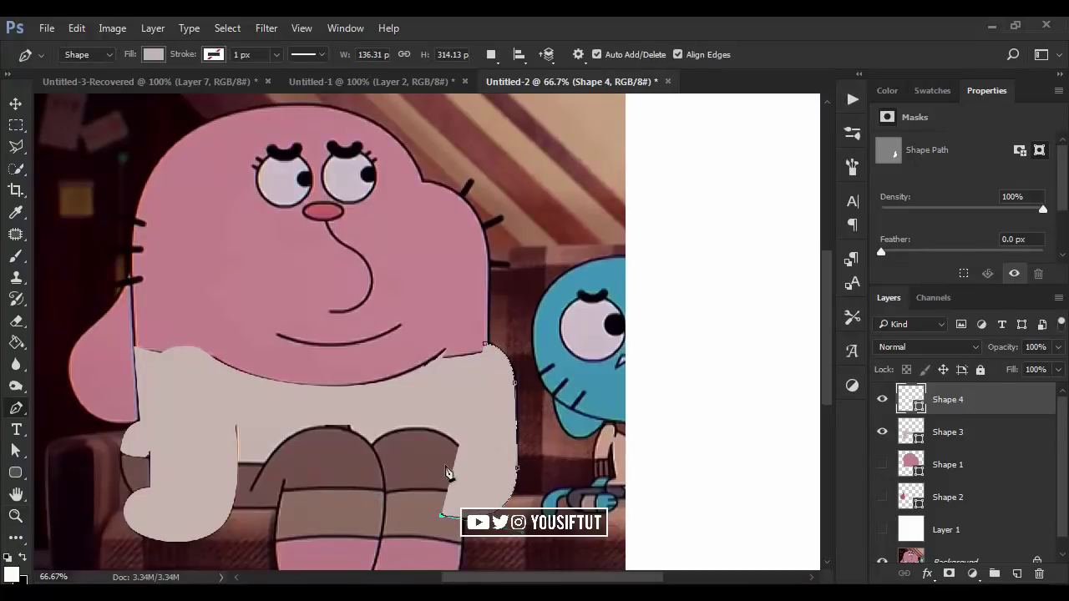
left_click_drag(420, 483, 455, 409)
key("v")
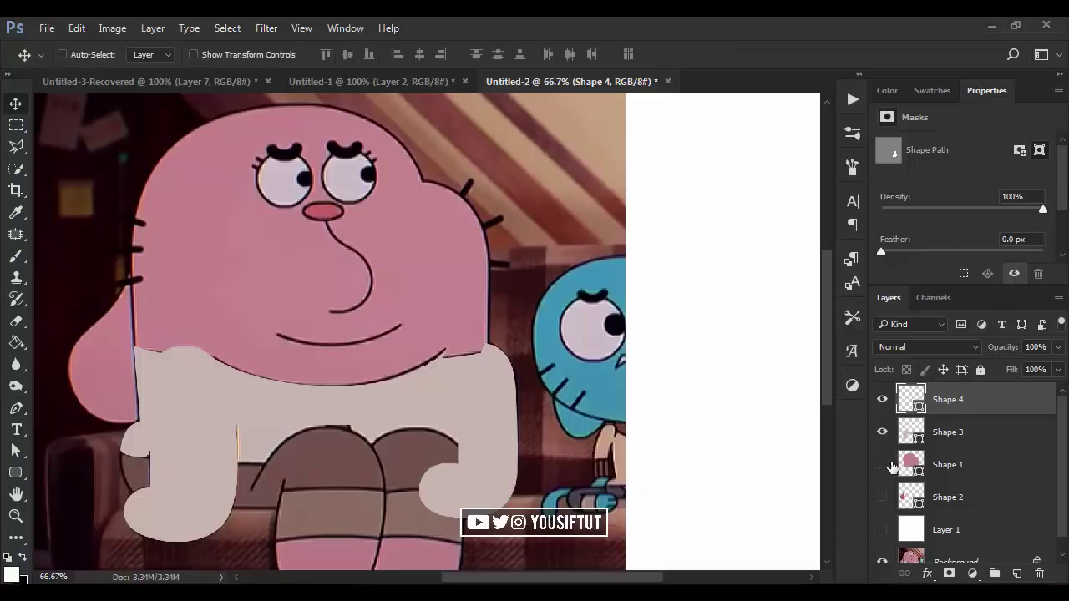
Fill the right-arm shape with the darker tone ab9088.
left_click(882, 465)
left_click(882, 530)
double_click(911, 464)
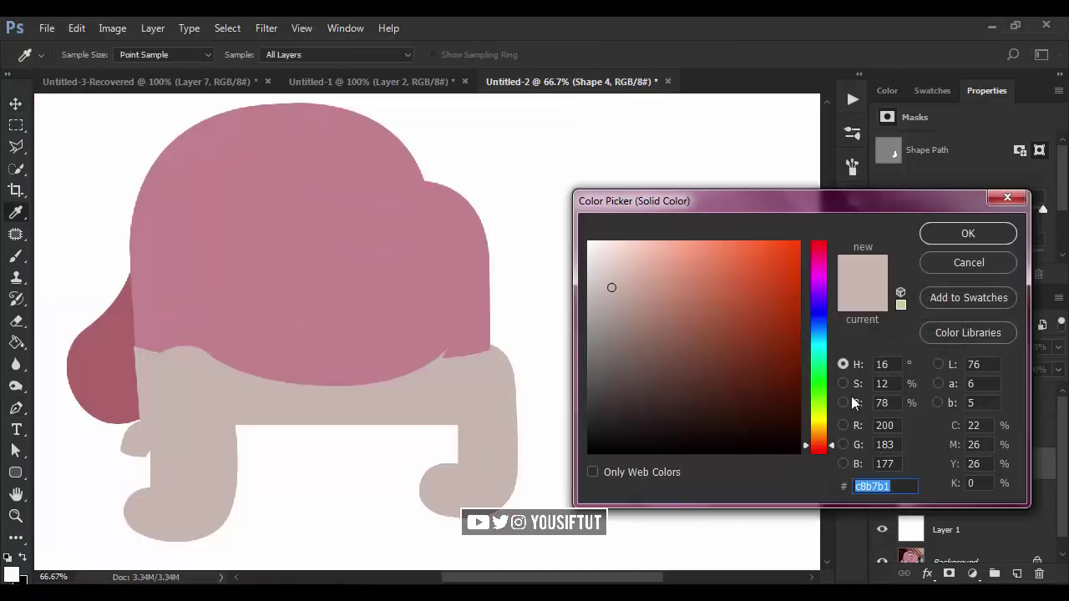
left_click(843, 383)
type("ab9088")
left_click(843, 402)
left_click(842, 364)
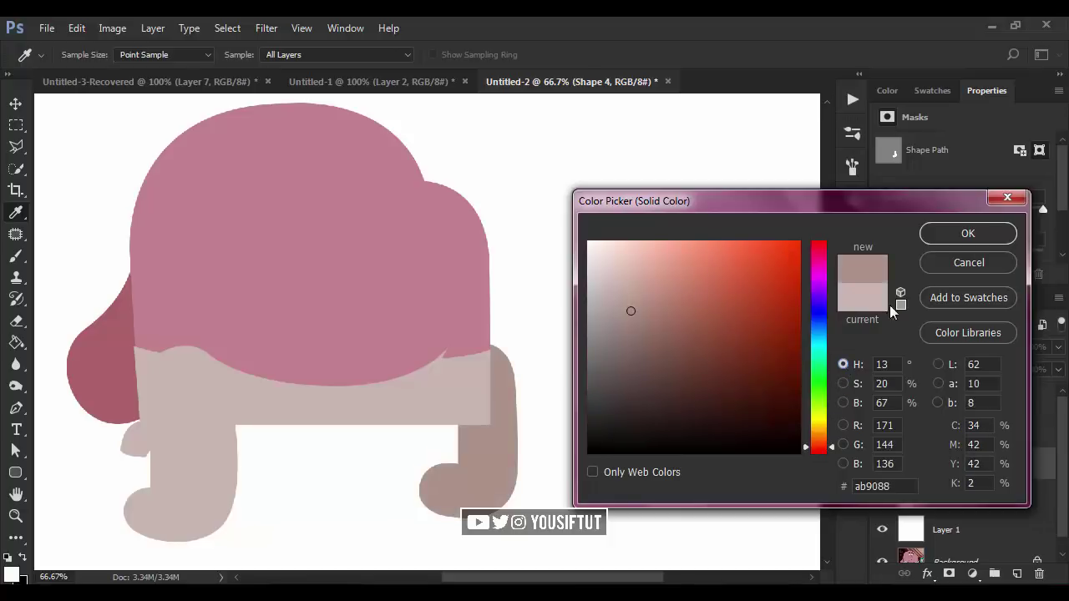
key("Return")
Move the right-arm shape beneath the head shape and hide it.
left_click(881, 526)
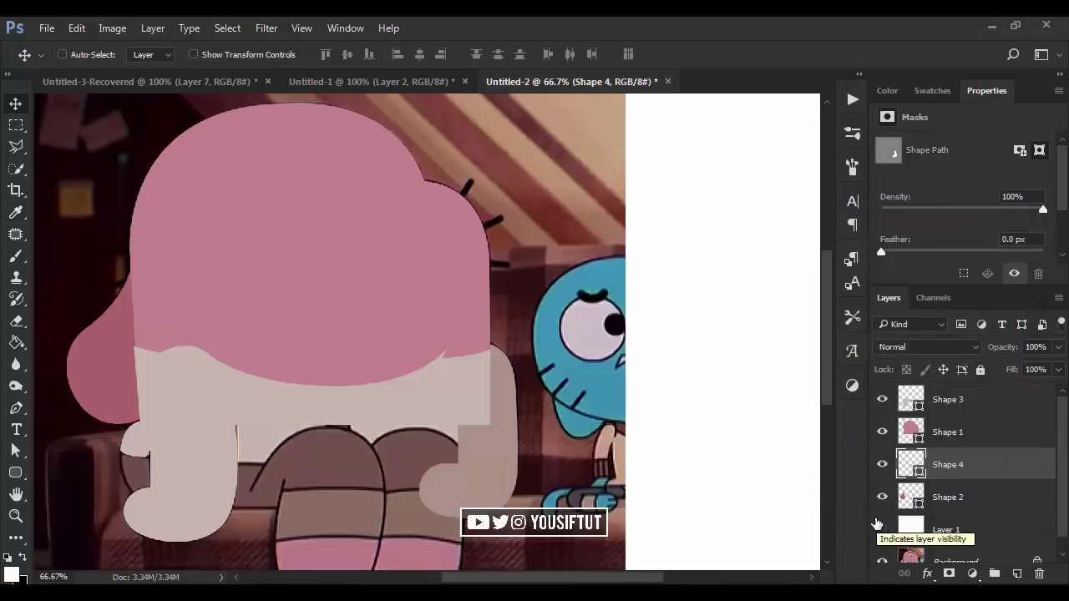
scroll(881, 526, "down", 1)
left_click_drag(531, 429, 549, 379)
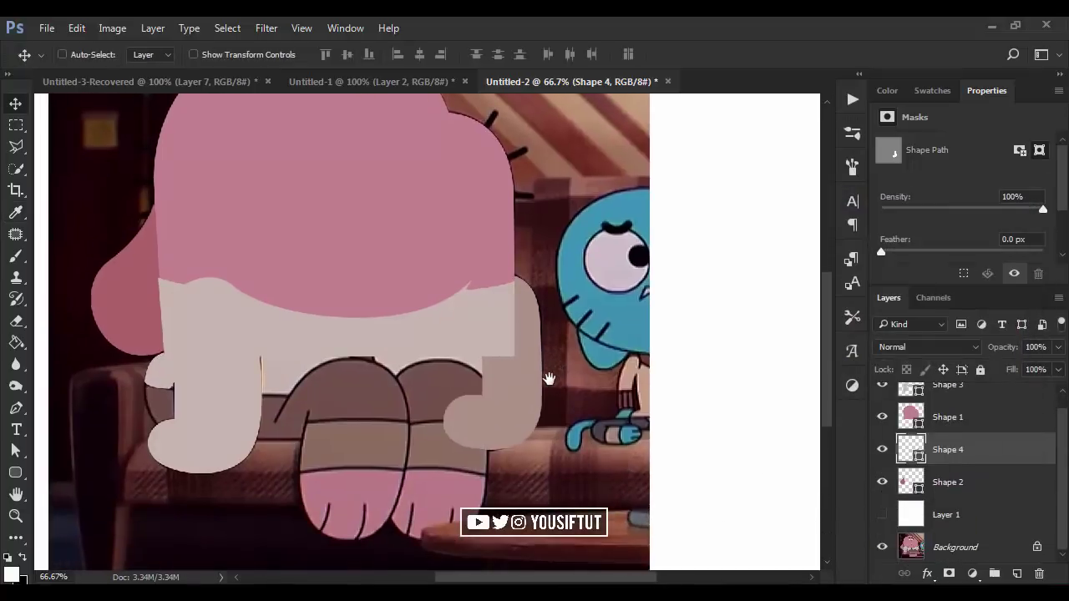
left_click(882, 449)
left_click(948, 422)
left_click(882, 450)
scroll(897, 454, "up", 1)
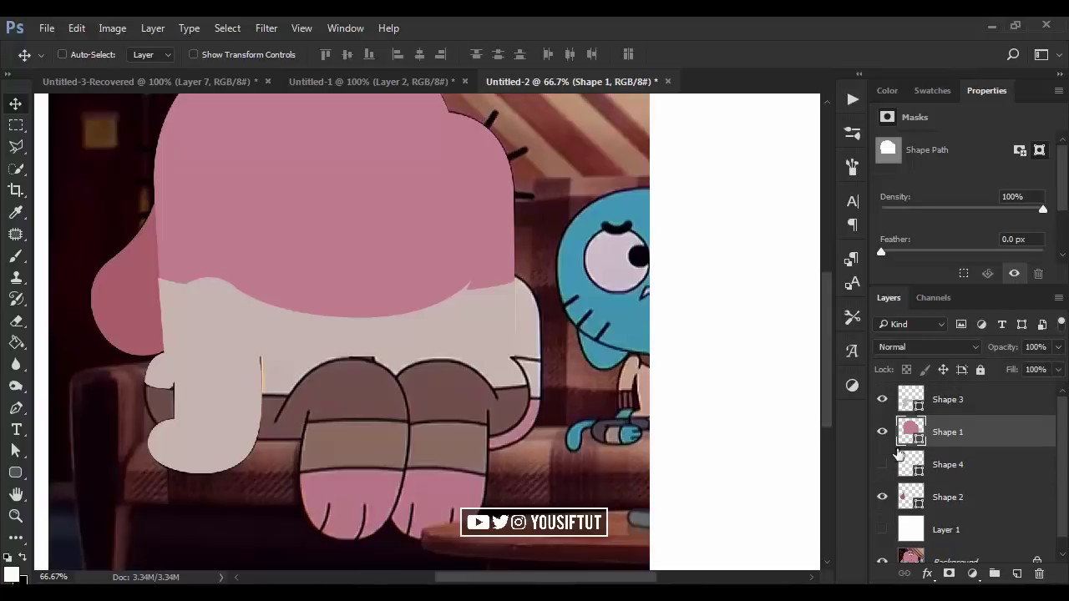
Select the shirt shape layer and zoom in on its right side.
left_click(948, 399)
key("z")
left_click(518, 375)
left_click(524, 346)
Hide the head shape and adjust the shirt shape's (Shape 3) anchor points with the Pen tool.
key("a")
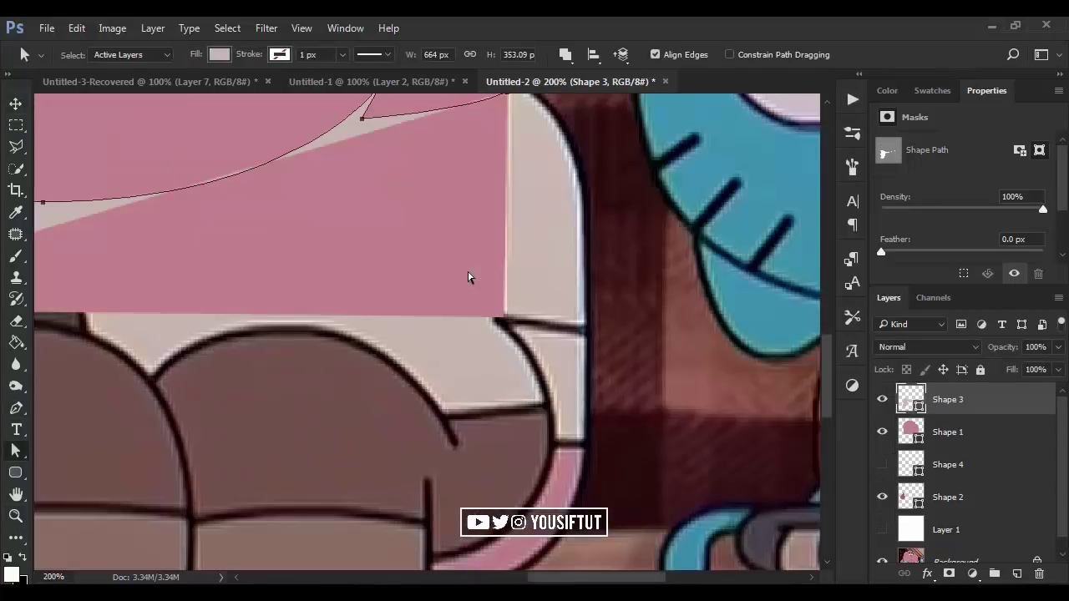
left_click_drag(468, 278, 567, 395)
left_click(882, 431)
key("p")
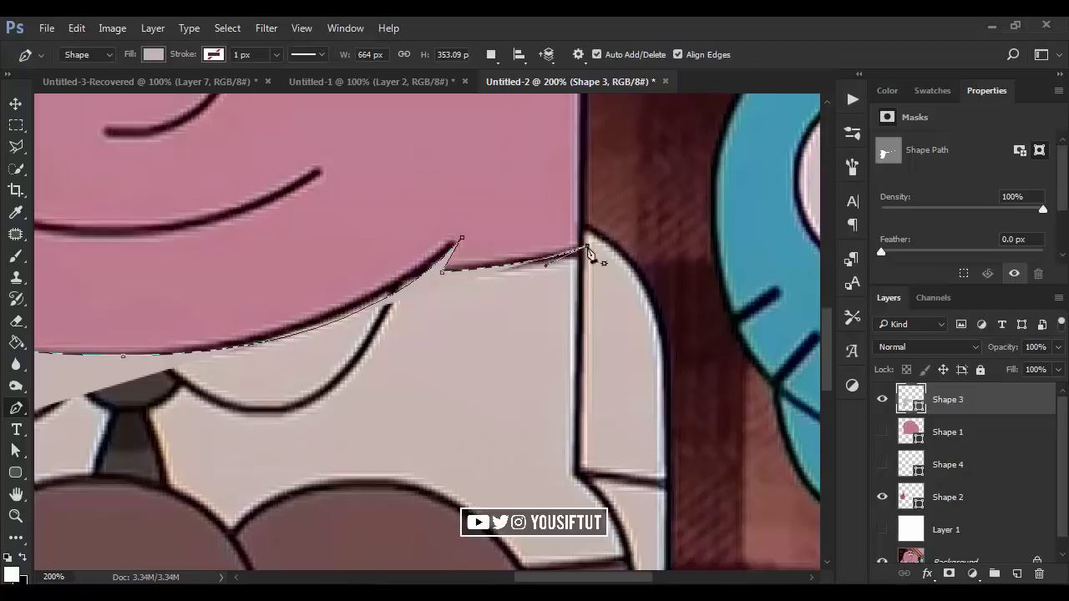
scroll(587, 251, "down", 2)
scroll(621, 184, "down", 1)
left_click_drag(602, 133, 595, 133)
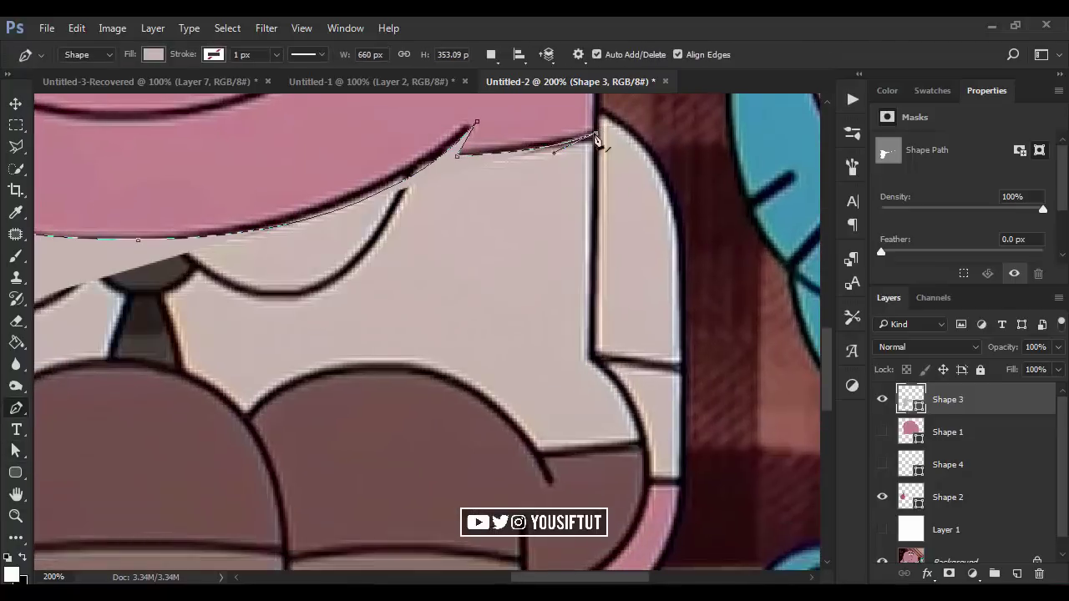
scroll(605, 380, "down", 3)
left_click_drag(527, 427, 306, 483)
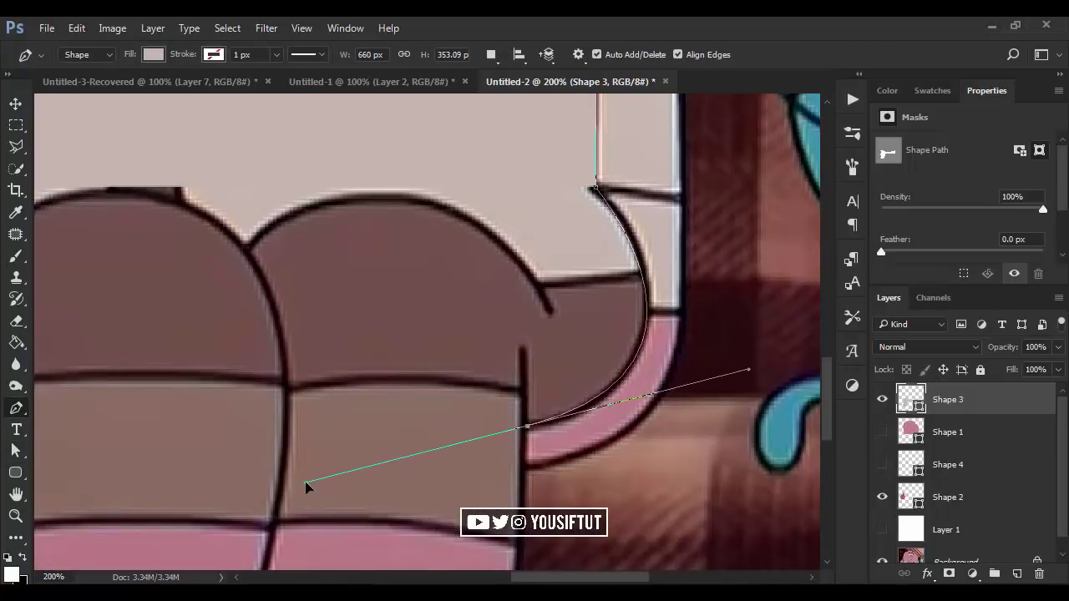
Preview Shape 3 at 10% opacity, restore it to 100%, then delete the layer.
key("1")
scroll(420, 365, "down", 1)
scroll(594, 377, "down", 1)
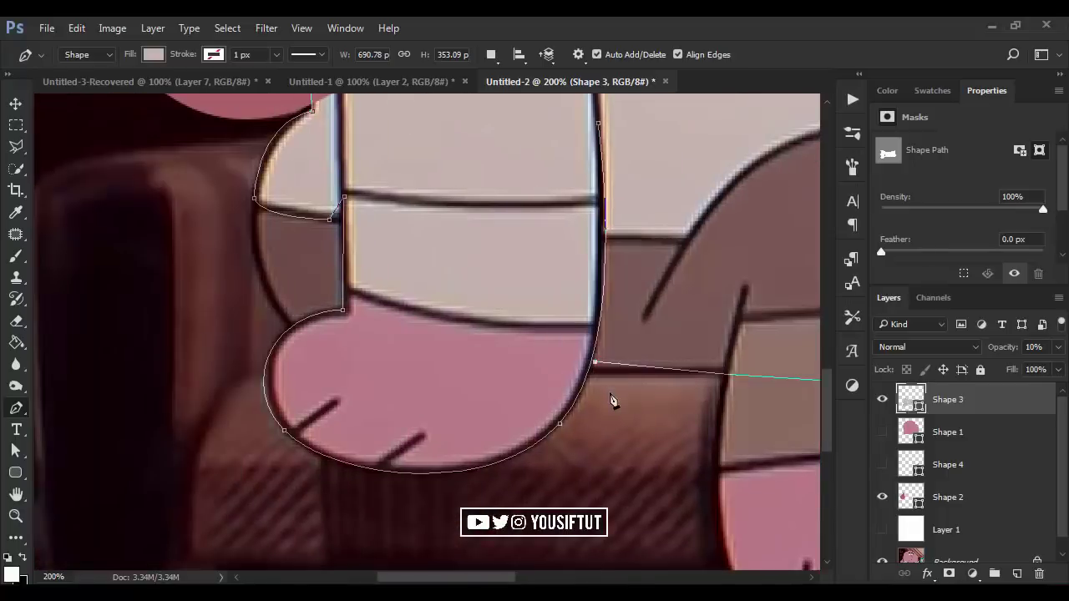
scroll(632, 396, "down", 1)
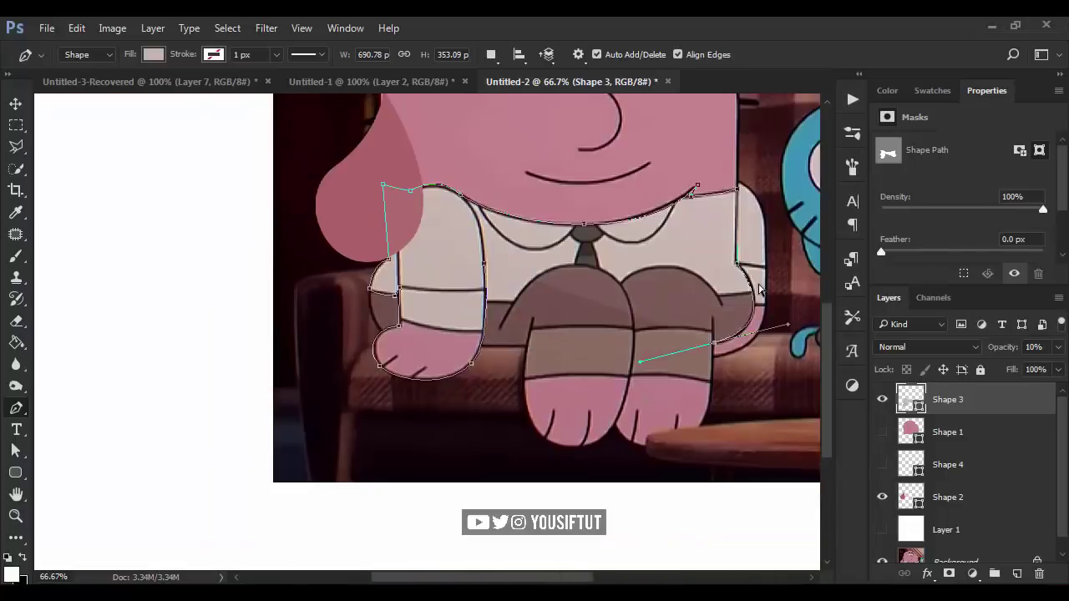
key("0")
key("Delete")
Start the shirt outline at the left knee, tracing around the left hand, shoulder and sleeve.
left_click(441, 301)
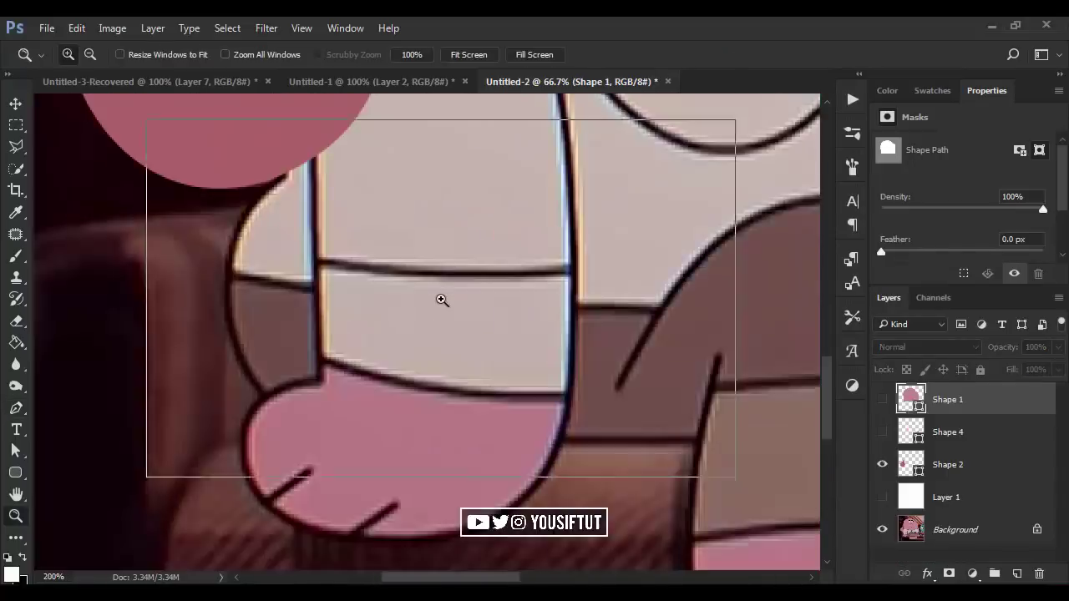
scroll(336, 426, "down", 2)
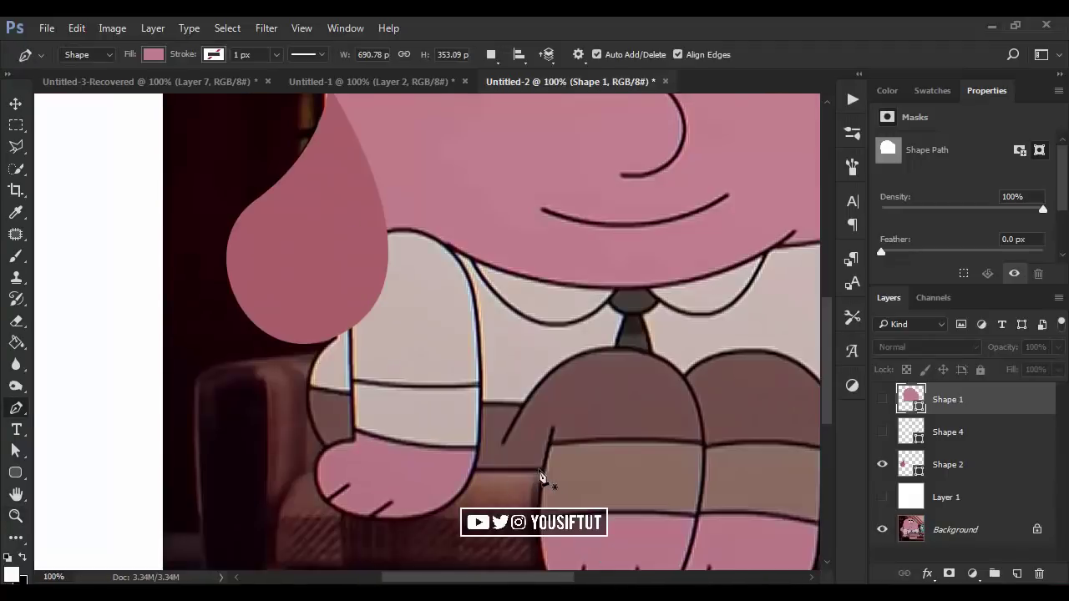
left_click(542, 469)
left_click_drag(381, 469, 294, 469)
mouse_move(305, 396)
left_mouse_down()
mouse_move(306, 331)
mouse_move(368, 319)
left_mouse_up()
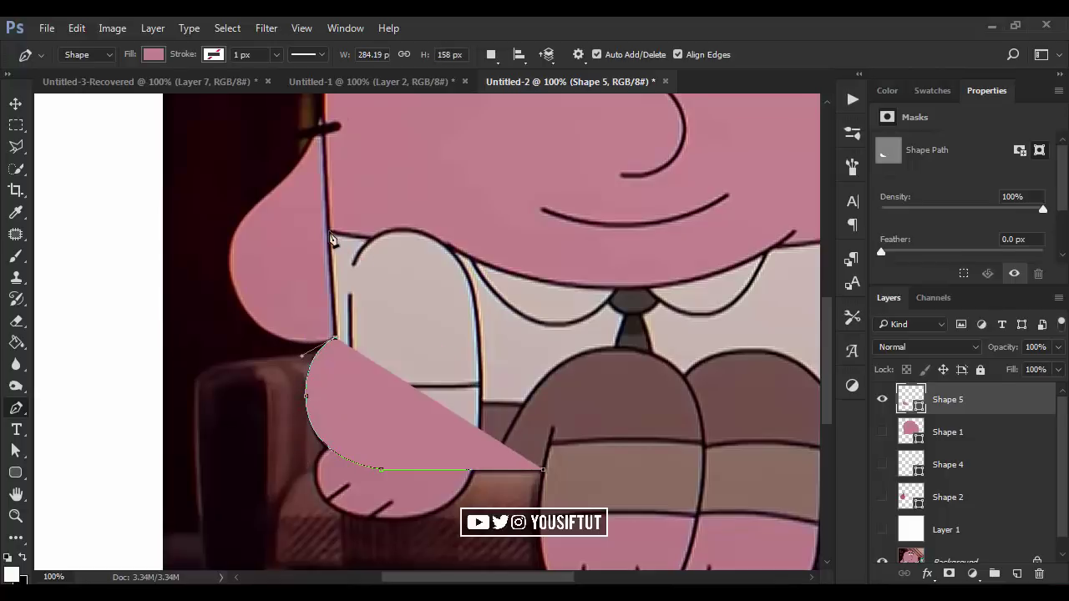
left_click(329, 232)
left_click(366, 240)
key("ctrl+0")
left_click_drag(350, 276, 401, 396)
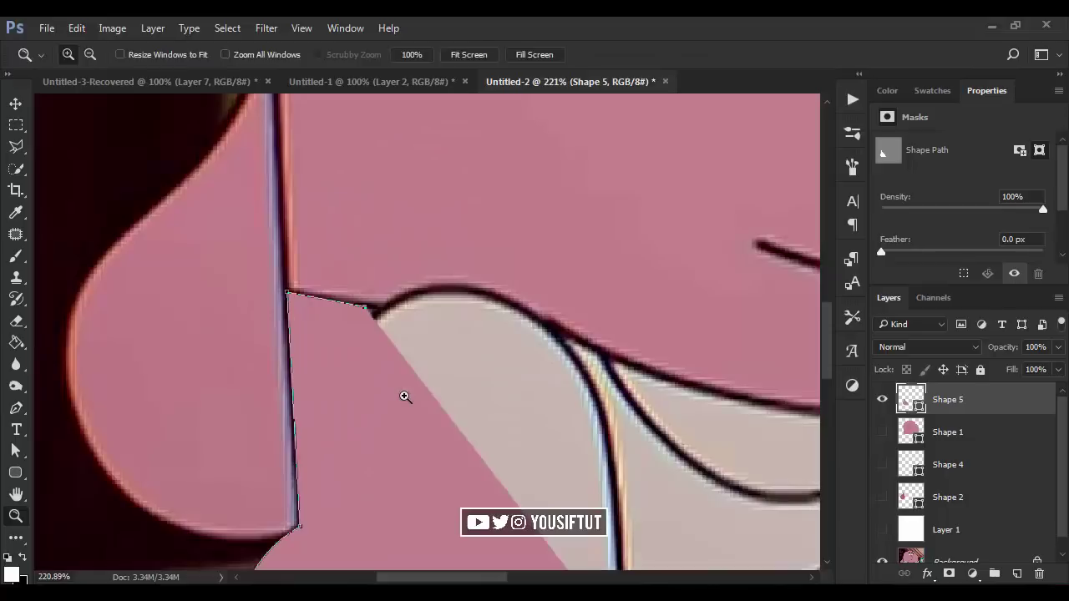
key("2")
left_click(340, 365)
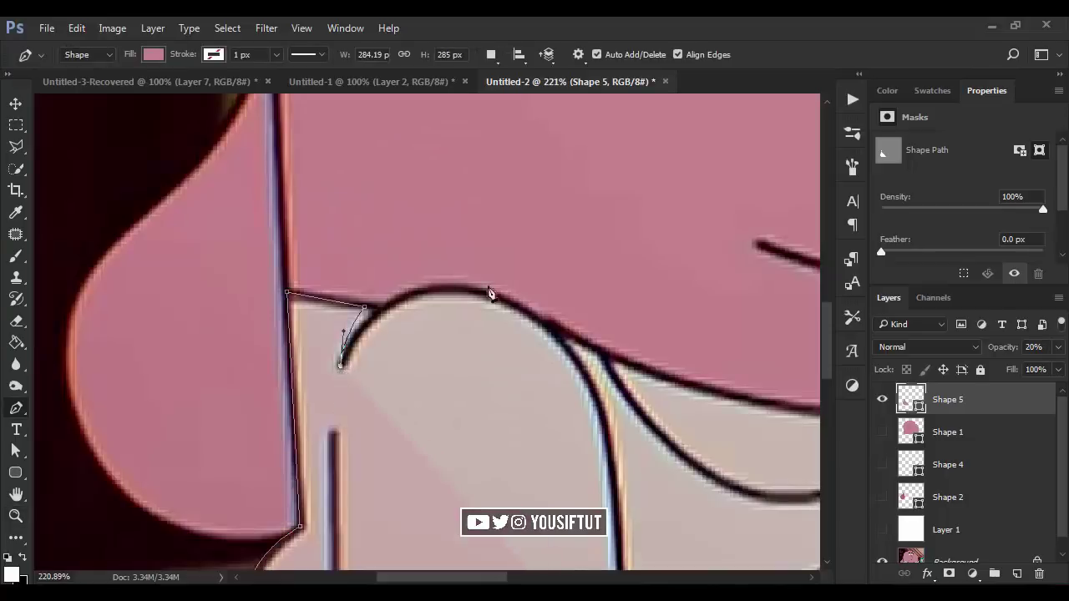
left_click_drag(459, 285, 554, 286)
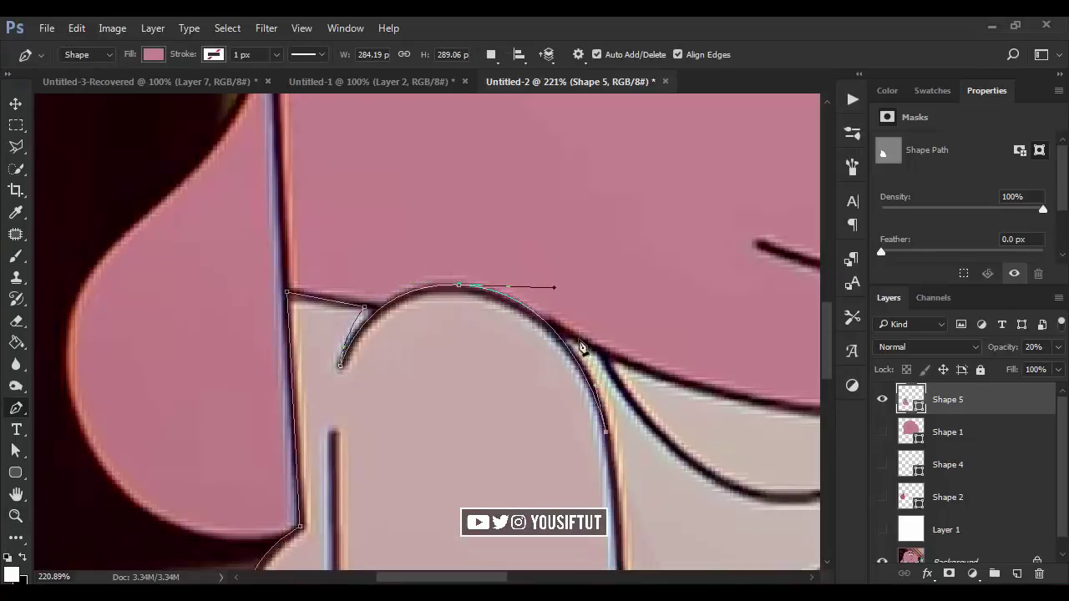
scroll(609, 371, "right", 5)
key("Tab")
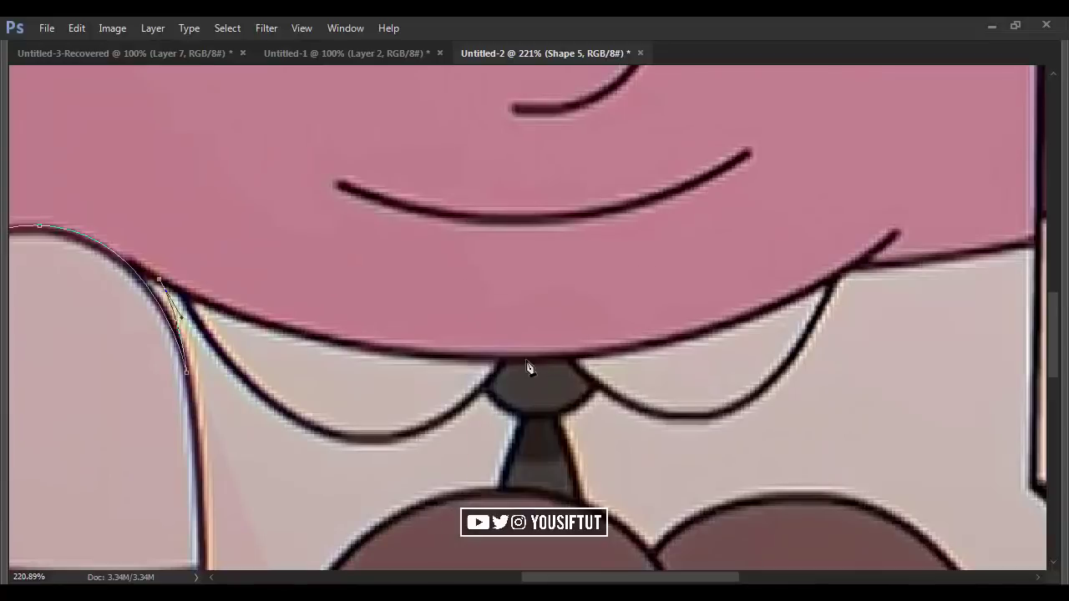
Trace the shirt's top edge and right side, then close it into a filled shape.
left_click(864, 271)
scroll(823, 298, "right", 10)
scroll(823, 298, "up", 4)
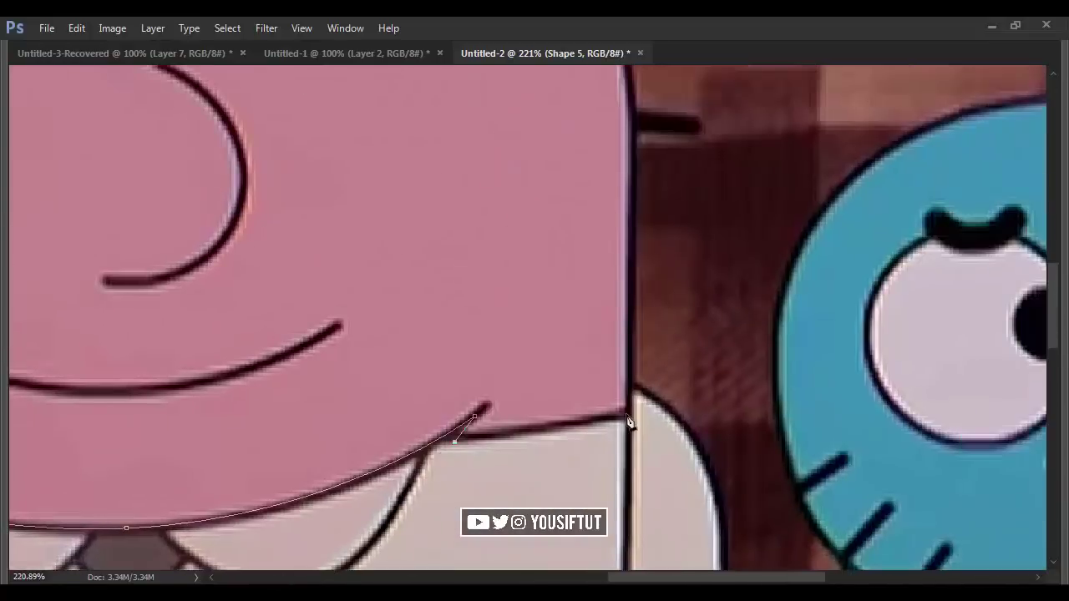
left_click_drag(627, 413, 676, 393)
key("ctrl+1")
scroll(607, 349, "down", 3)
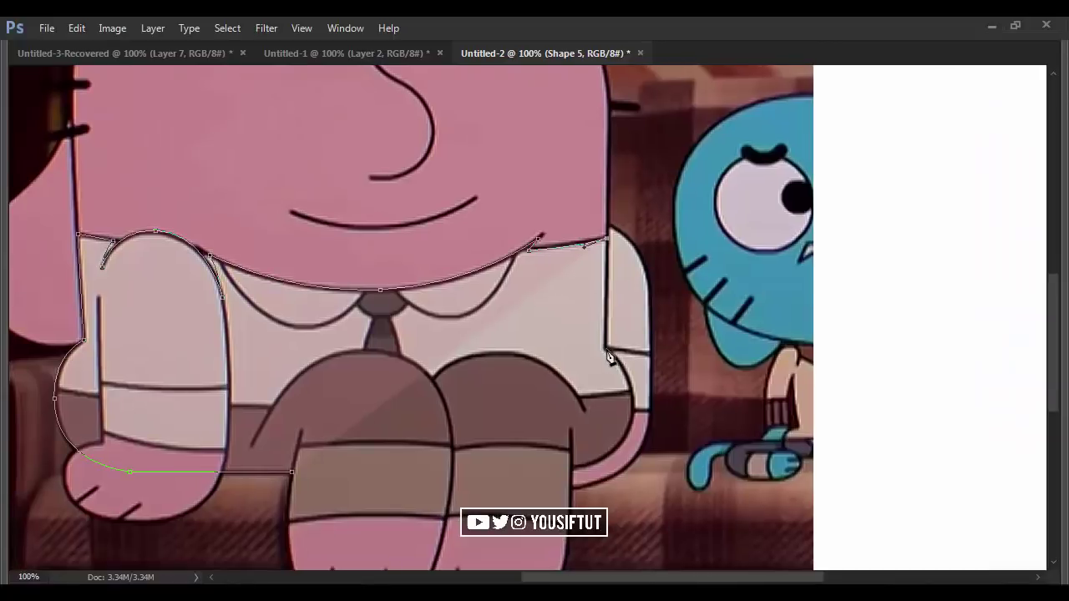
left_click(607, 349)
left_click_drag(634, 450, 633, 447)
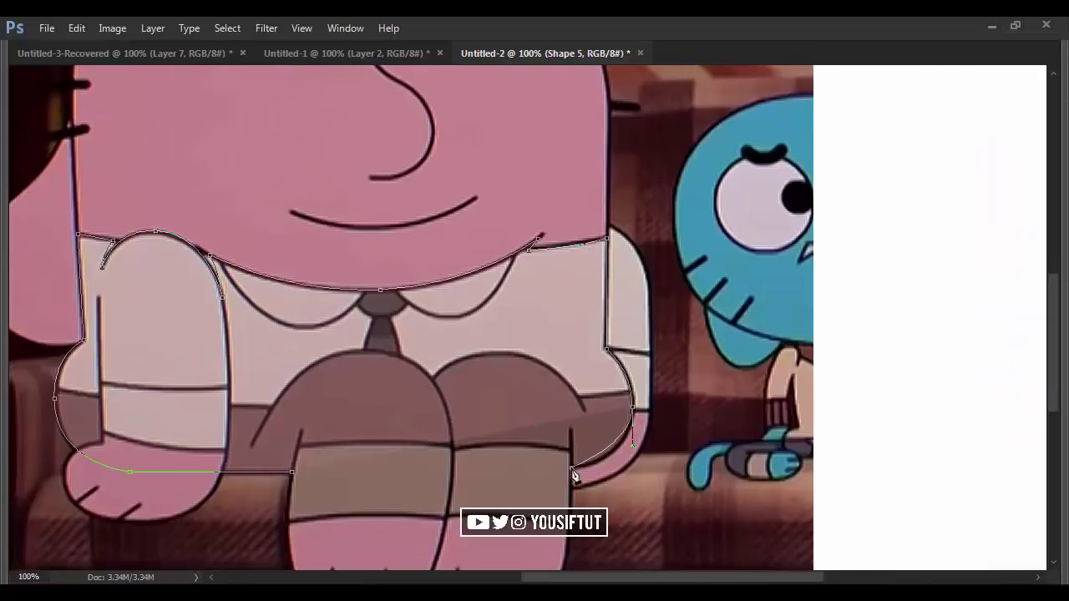
left_click_drag(550, 469, 546, 468)
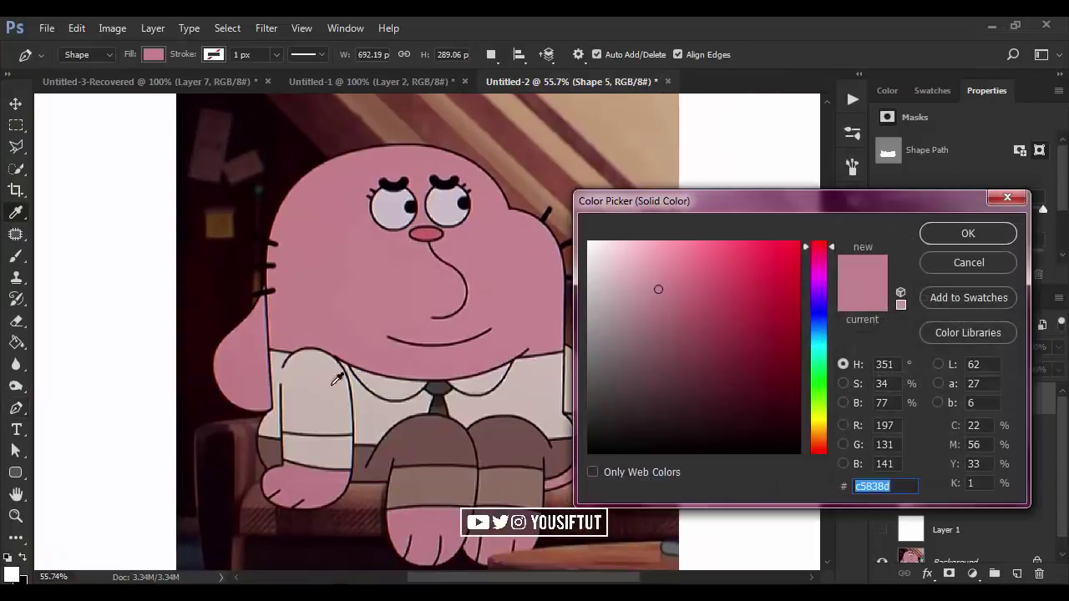
left_click(307, 379)
Show the panels, turn on the shape layers and white backdrop, and zoom in on the lower-left hand.
key("Return")
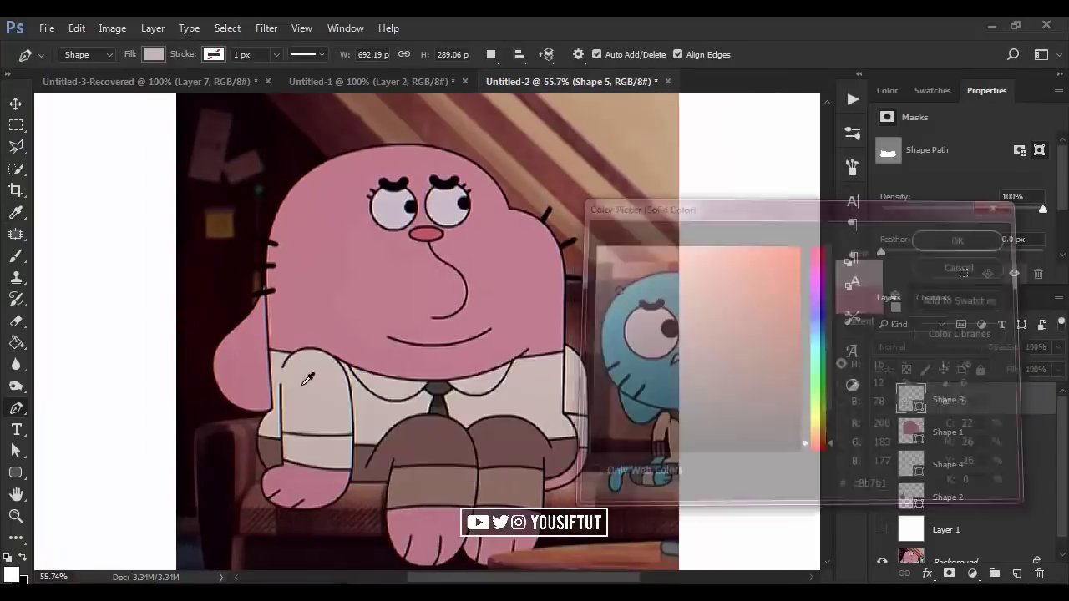
key("v")
mouse_move(882, 400)
left_mouse_down()
mouse_move(882, 534)
mouse_move(877, 405)
left_mouse_up()
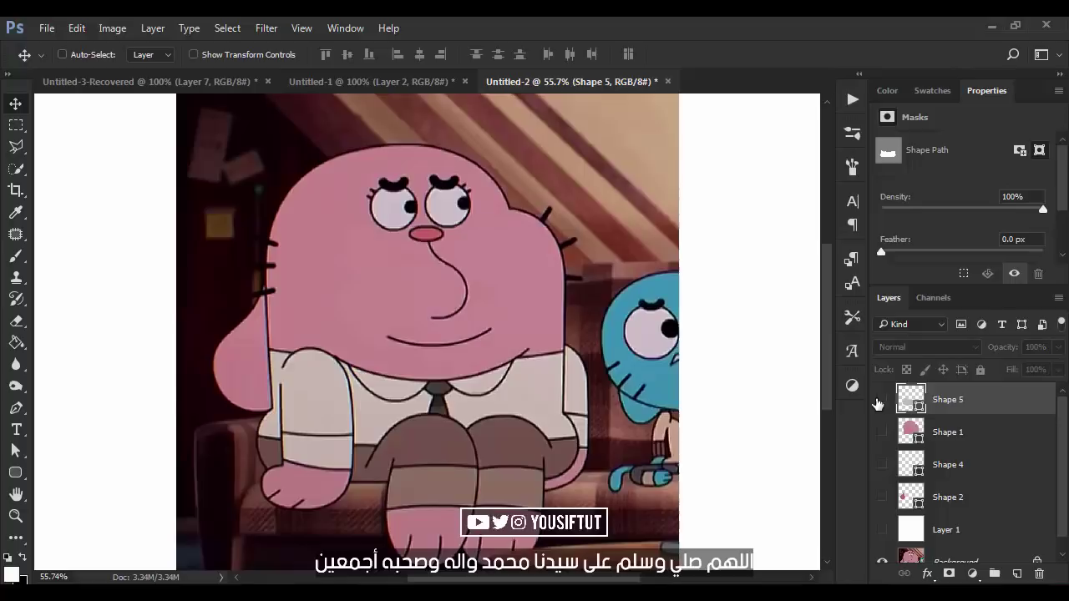
key("z")
left_click(239, 454)
left_click(281, 494)
Trace the lower-left hand as a new shape, preview it at 10%, then restore 100% opacity.
left_click(368, 440)
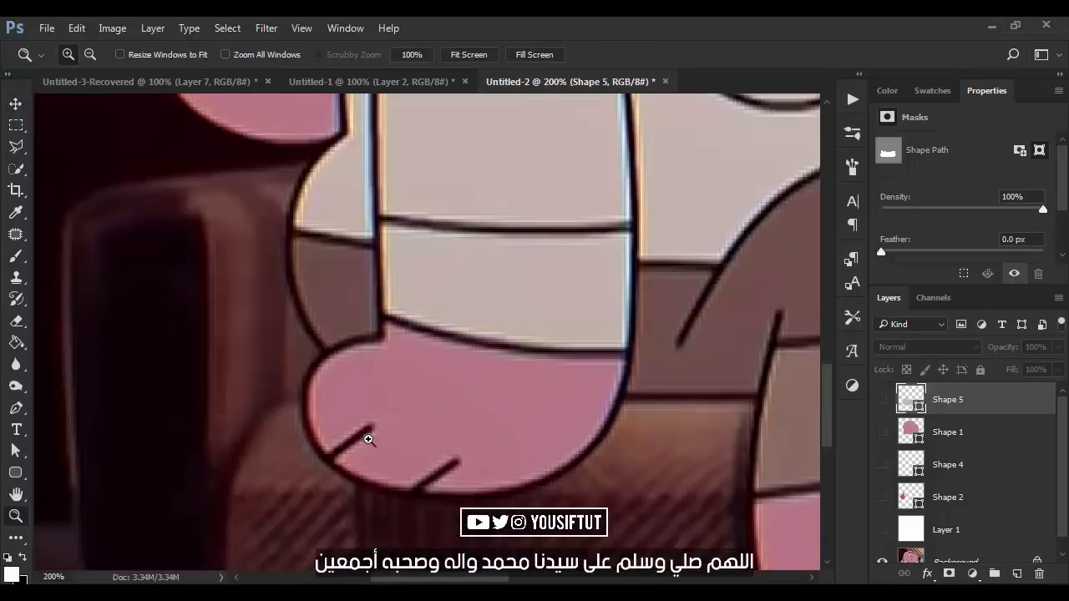
key("p")
left_click(631, 354)
left_click_drag(203, 475, 200, 472)
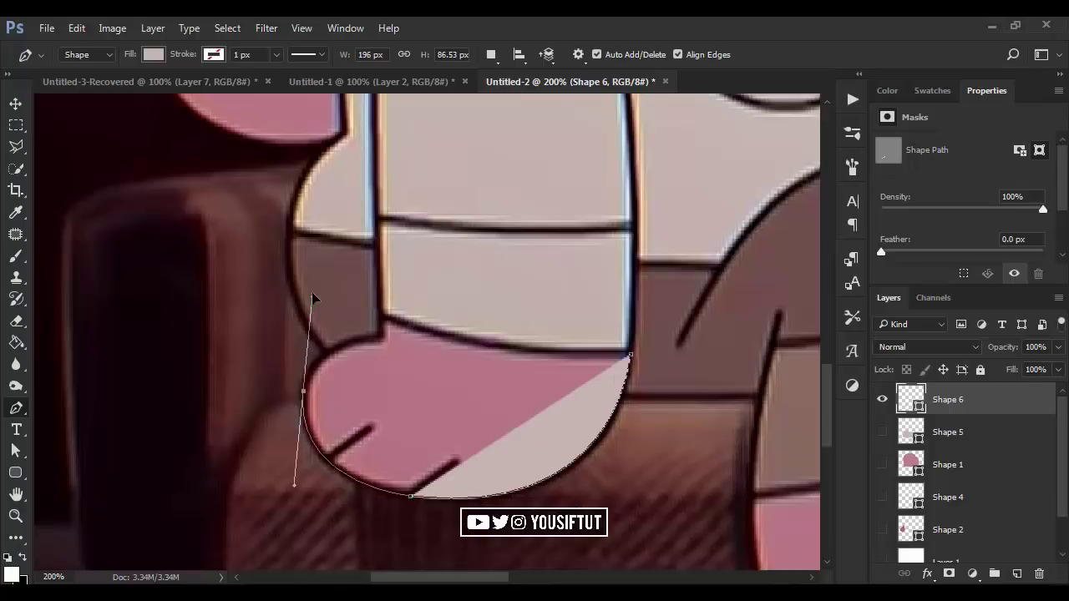
left_click_drag(312, 297, 312, 294)
left_click_drag(464, 328, 463, 330)
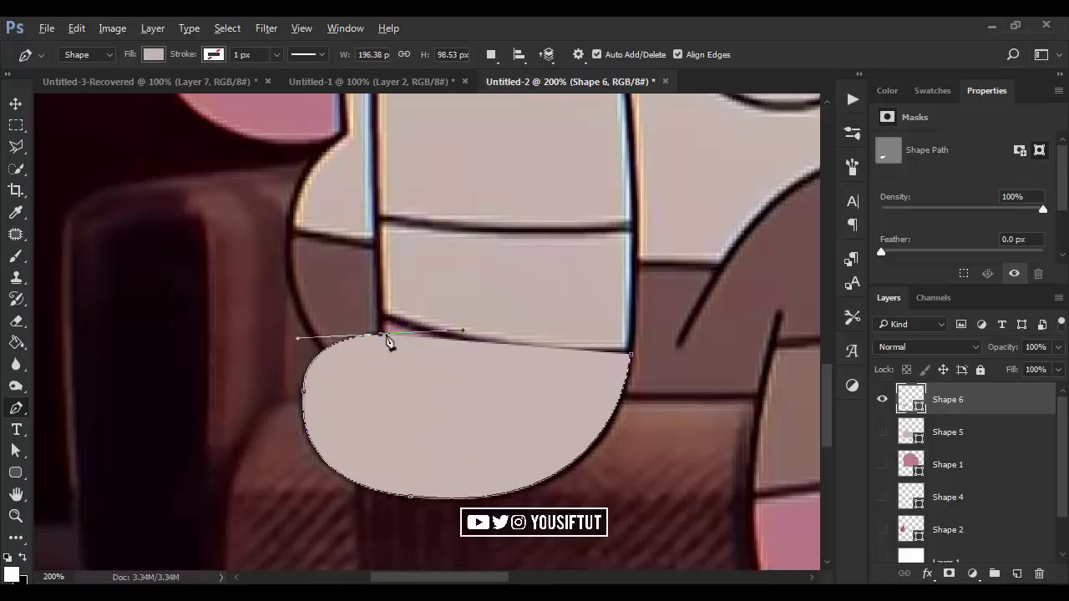
left_click(380, 319)
key("1")
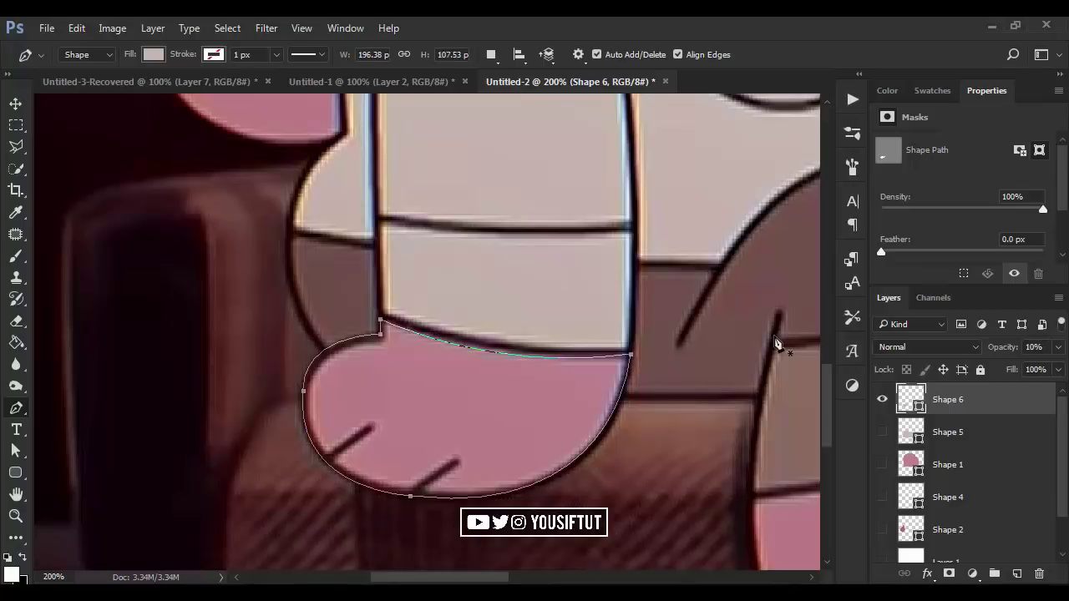
key("0")
key("v")
left_click_drag(769, 481, 693, 573)
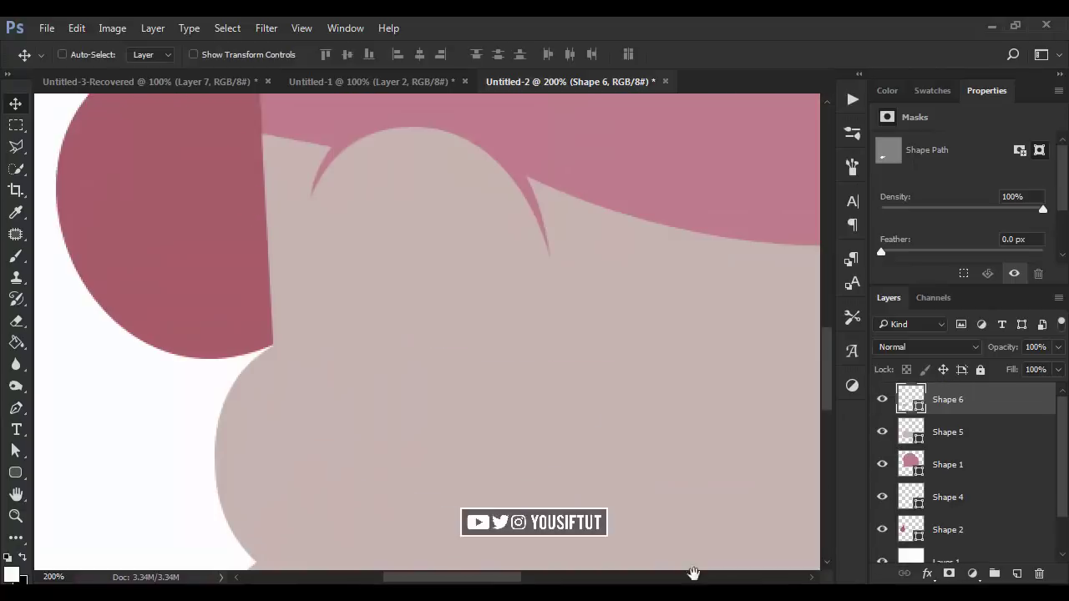
key("z")
key("ctrl+minus")
key("ctrl+minus")
double_click(911, 399)
key("Escape")
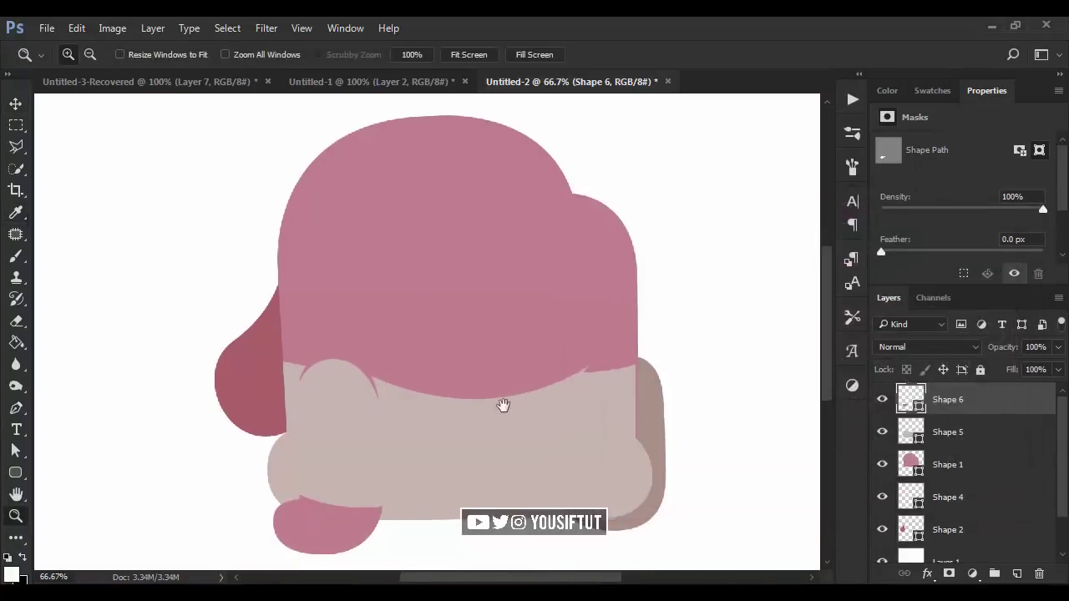
left_click_drag(502, 405, 439, 378)
key("ctrl+minus")
key("v")
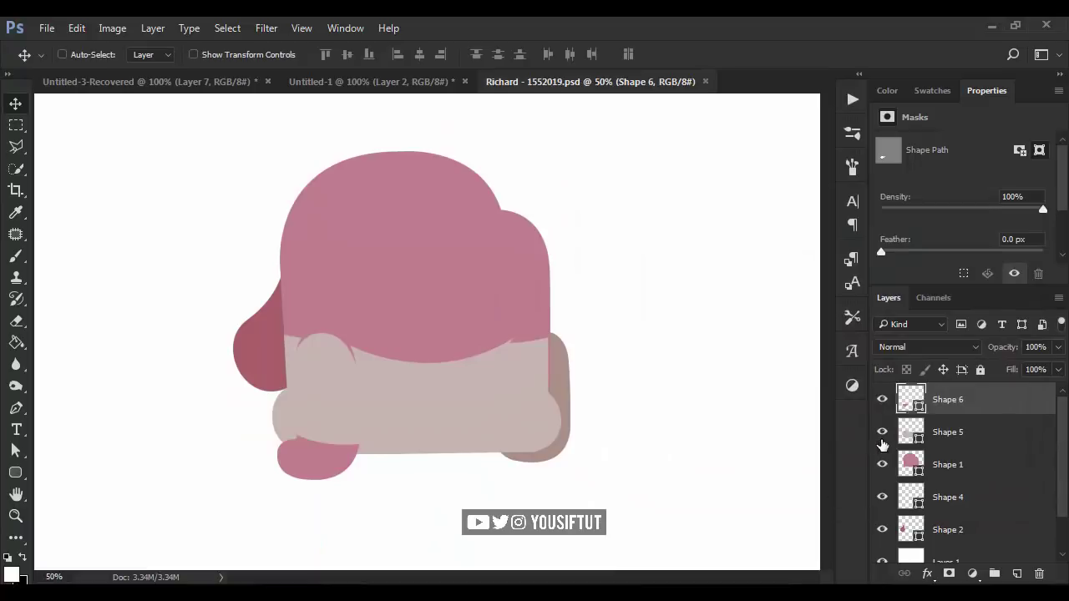
Hide the shape layers and lower the Shape 5 shirt opacity to 57%.
left_click(882, 464)
left_click(947, 432)
left_click_drag(882, 497, 882, 530)
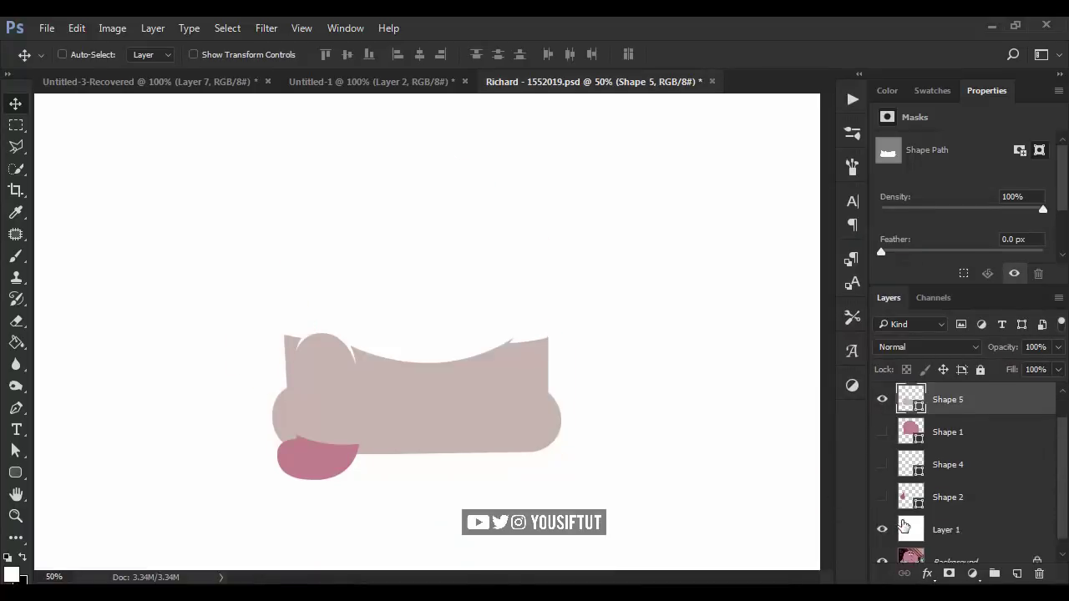
left_click_drag(998, 346, 964, 360)
Draw a closed band outline across the bottom of the shirt over the lap.
key("z")
left_click(387, 440)
key("p")
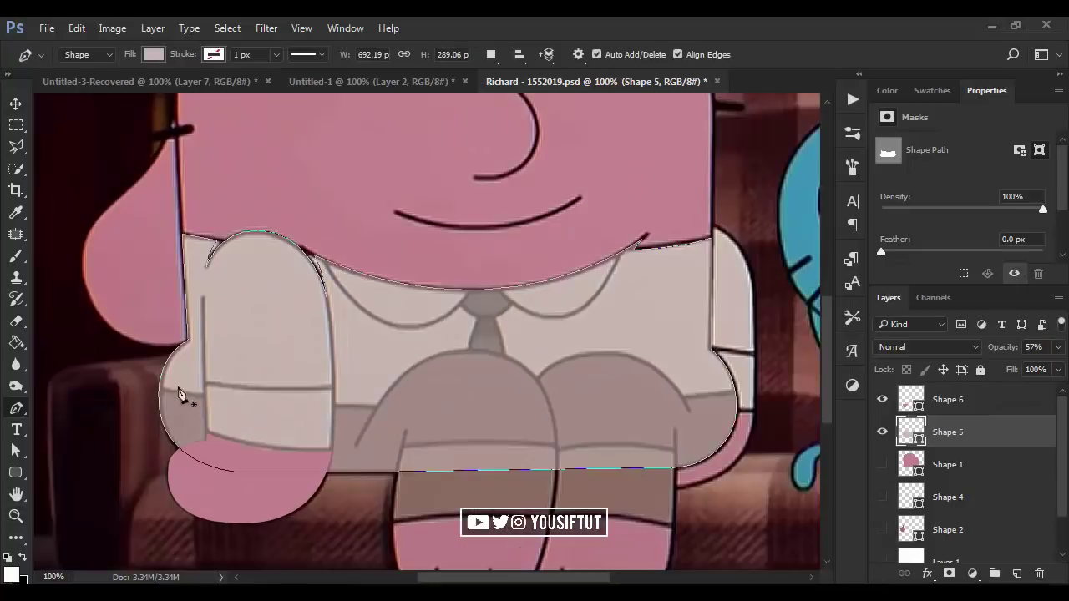
left_click(155, 381)
key("ctrl+minus")
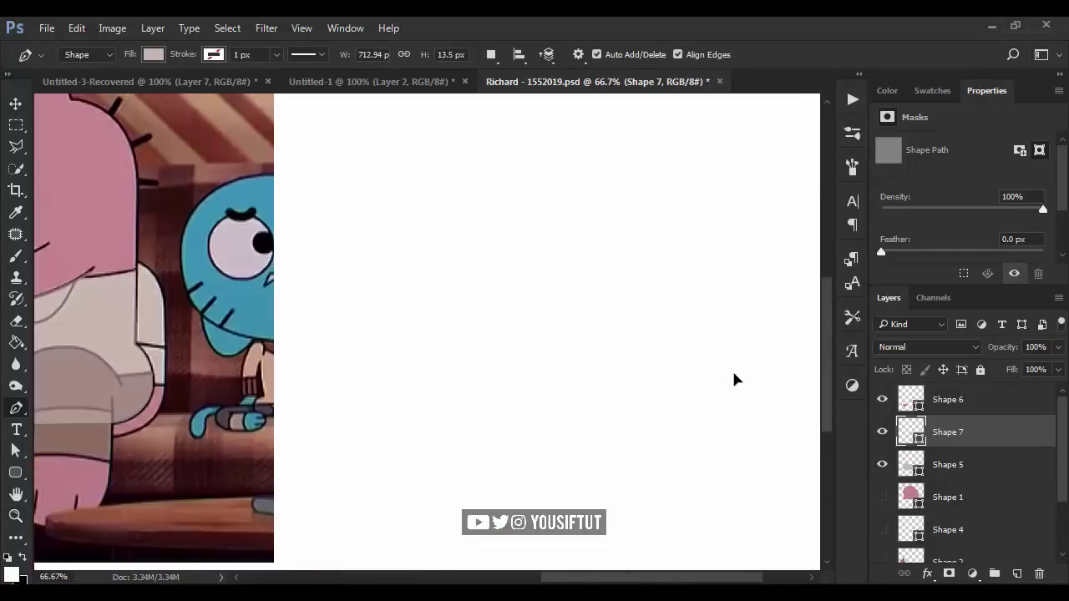
key("ctrl+minus")
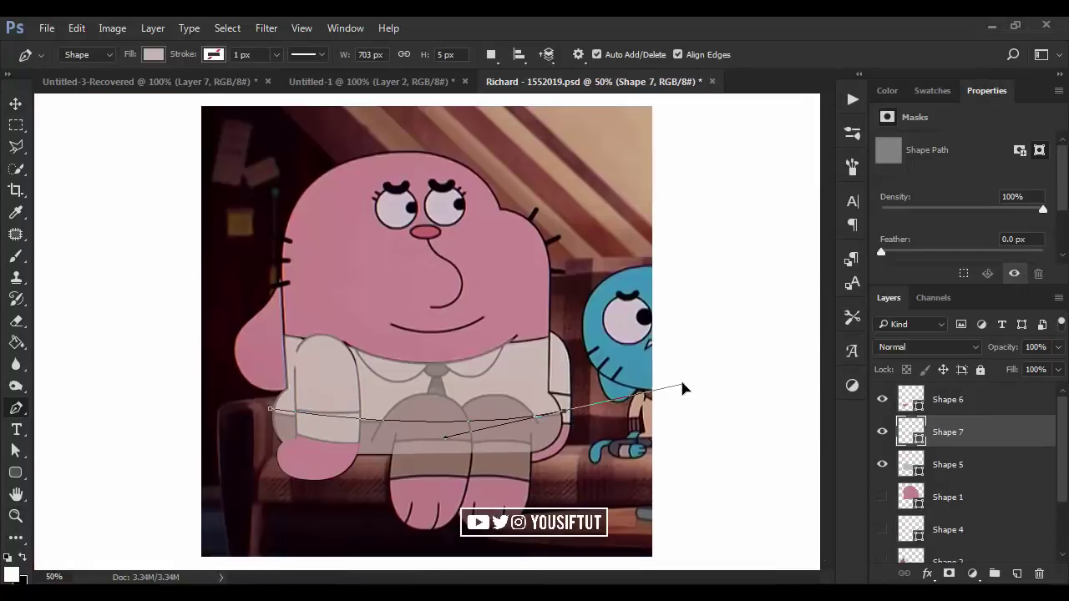
left_click_drag(682, 388, 359, 430)
left_click(268, 408)
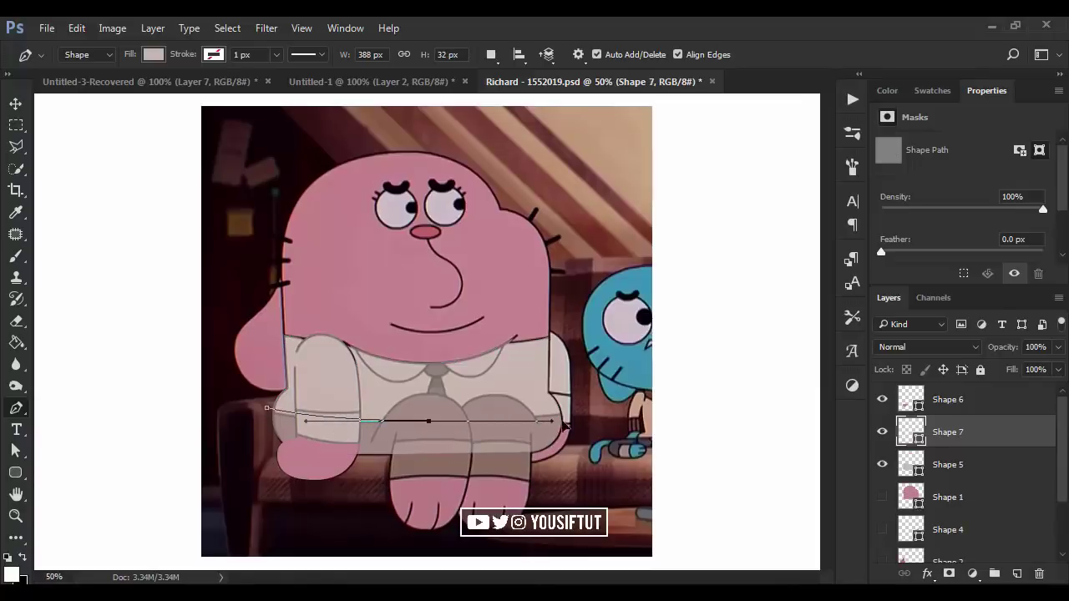
left_click_drag(599, 407, 596, 399)
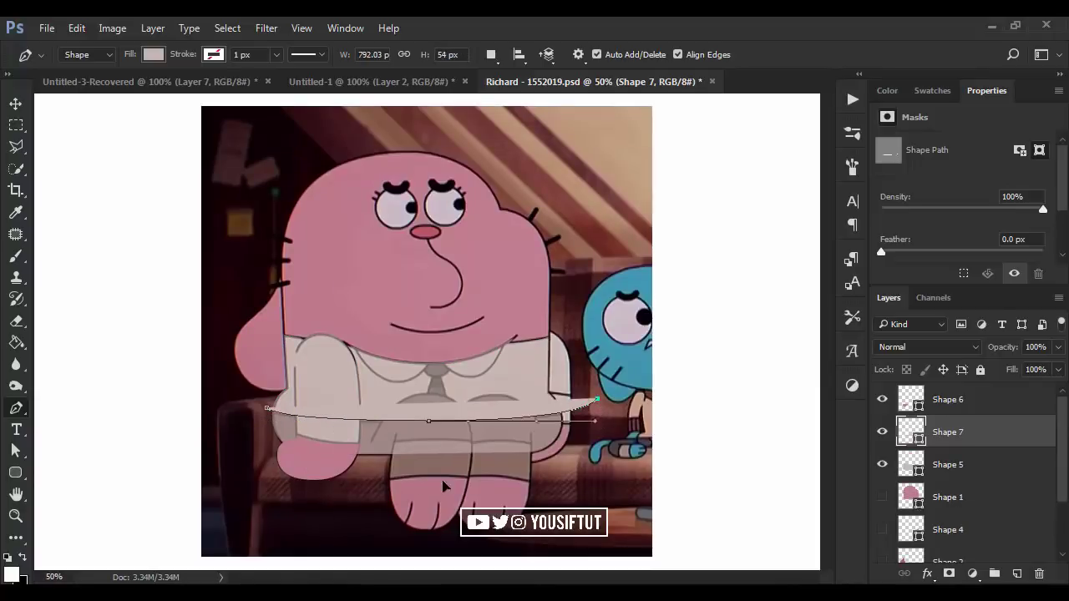
left_click_drag(482, 475, 572, 470)
left_click(266, 408)
Clip the band to the shirt shape and fill it with the sampled trouser brown 73504c.
key("ctrl+alt+g")
double_click(923, 432)
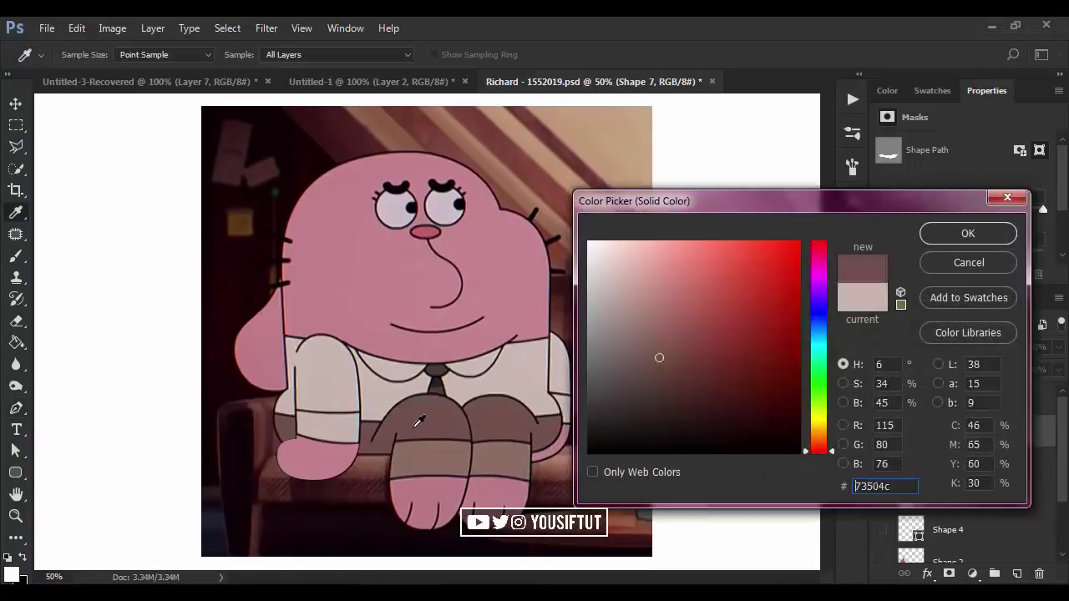
left_click(639, 478)
key("Return")
Show the other shape layers again and zoom the view to 50%.
key("v")
left_click(948, 464)
scroll(960, 484, "down", 1)
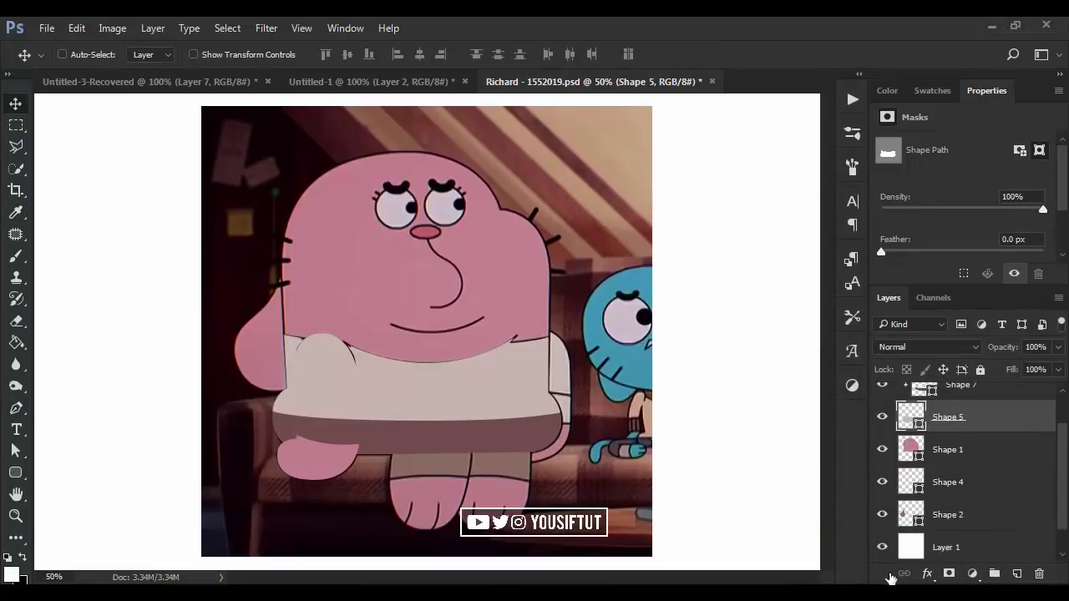
key("z")
left_click(409, 430, "alt")
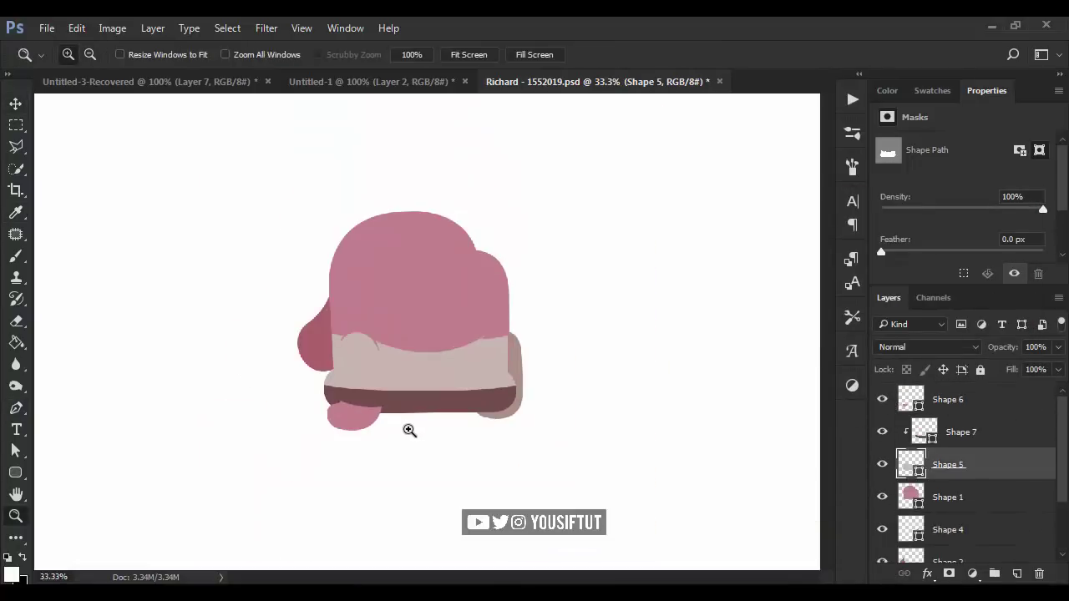
key("ctrl+equal")
Set the band and shirt shapes to 67% opacity, hide the body shape and show the reference.
key("v")
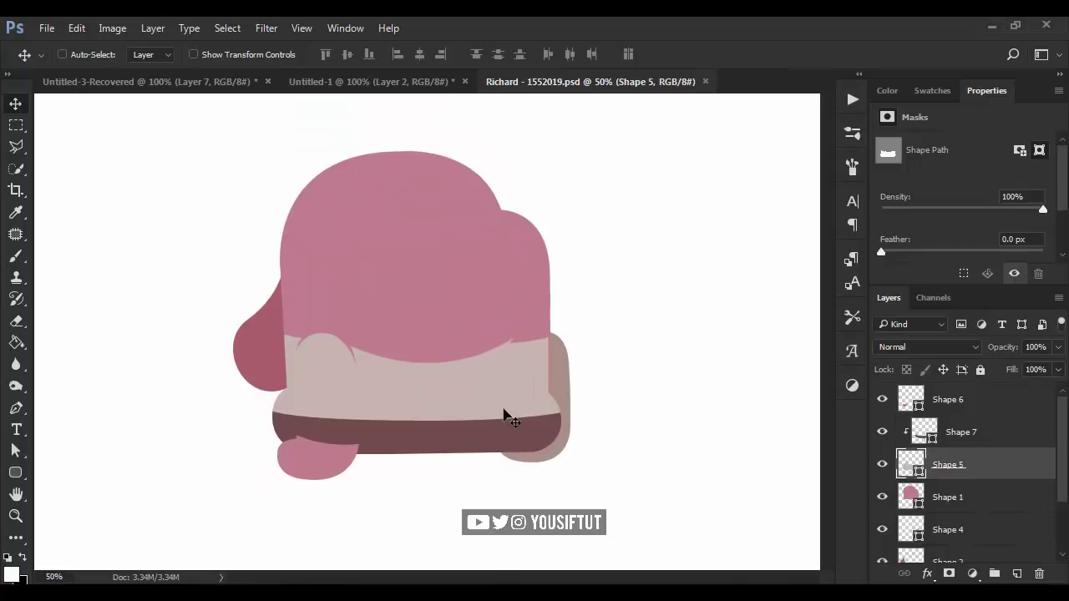
key("z")
left_click(388, 436)
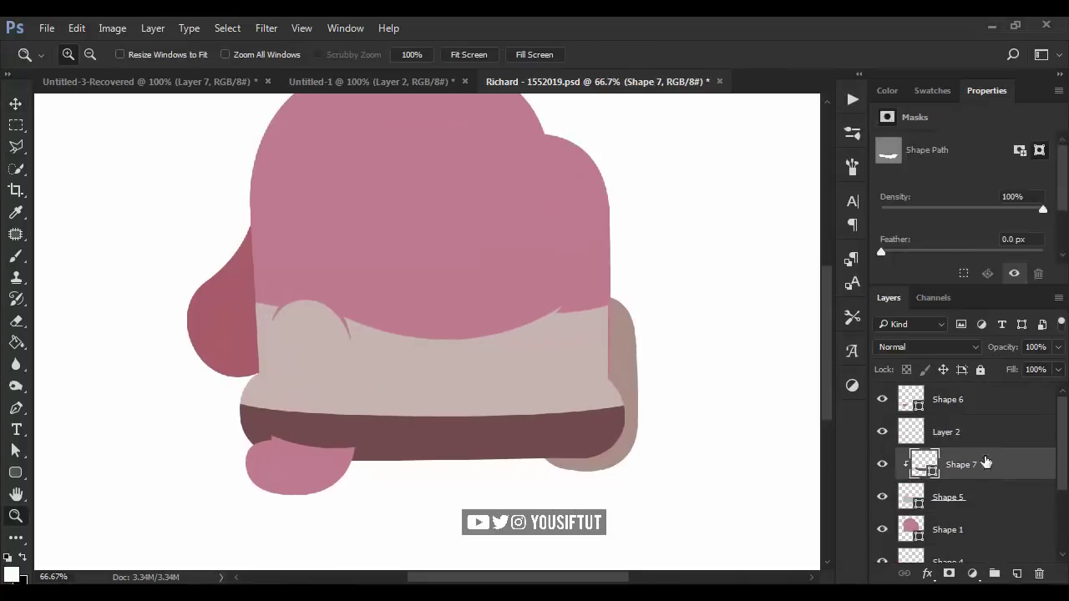
left_click(981, 460, "ctrl")
key("6")
key("7")
left_click(882, 465)
scroll(968, 443, "up", 2)
left_click(882, 429)
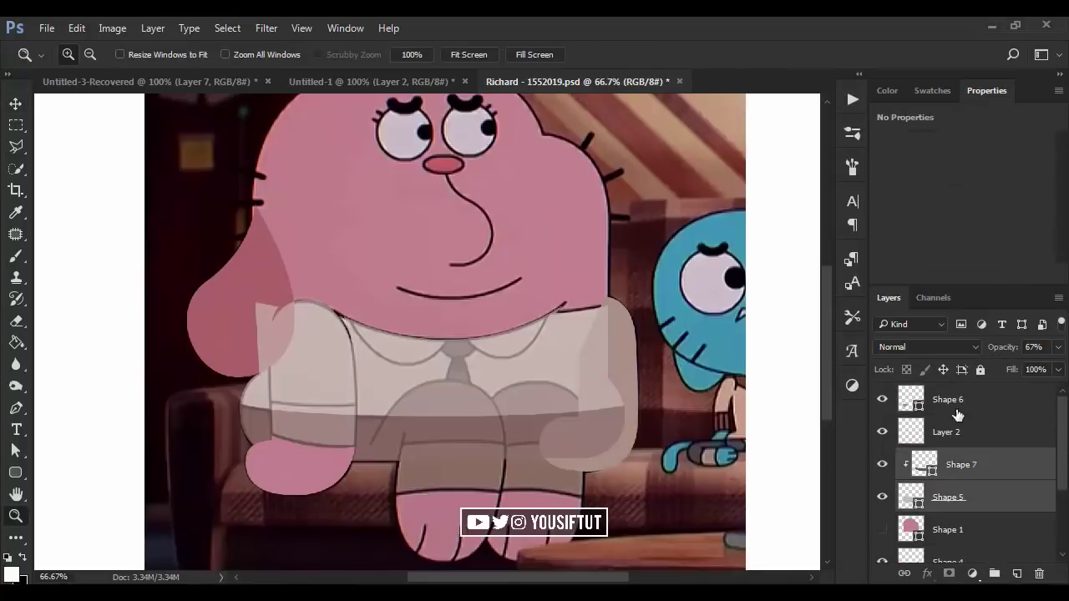
left_click(946, 432)
left_click_drag(192, 370, 443, 510)
Pen-draw a new Shape 8 on the left sleeve and review its fill colour.
key("p")
scroll(450, 401, "up", 3)
left_click(535, 318)
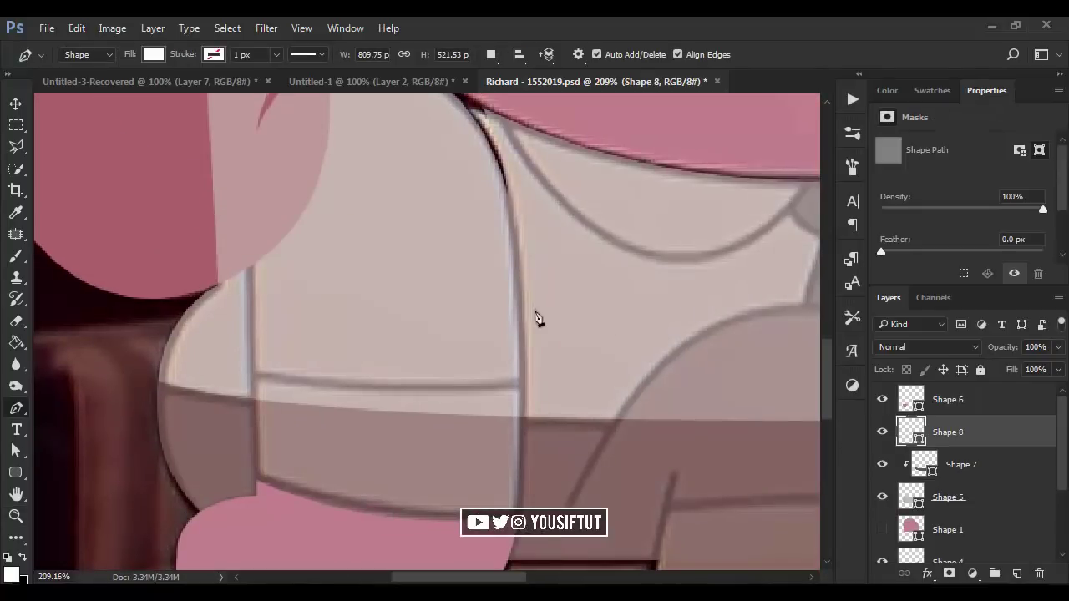
left_click(246, 294)
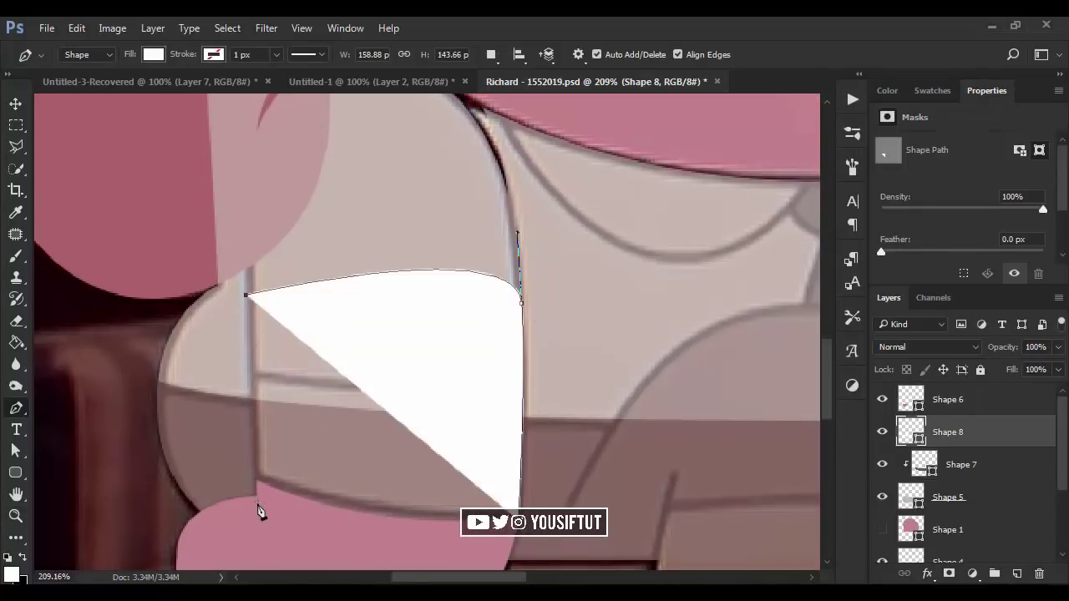
left_click_drag(257, 522, 258, 519)
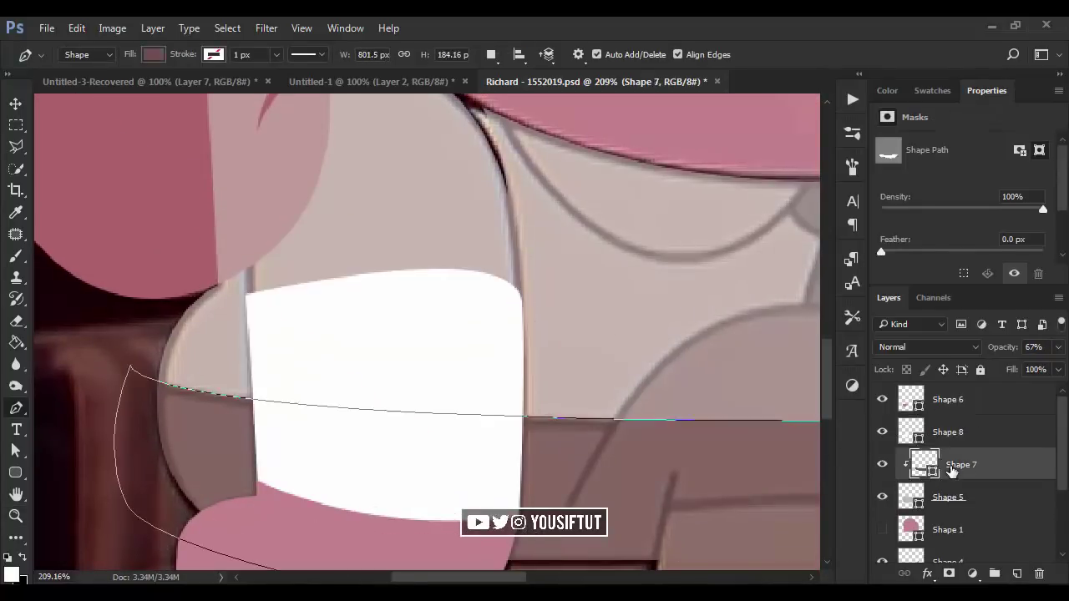
key("v")
double_click(911, 498)
key("Return")
Fit the image, show all shape layers, and lower Shape 4's opacity to see the photo.
key("ctrl+0")
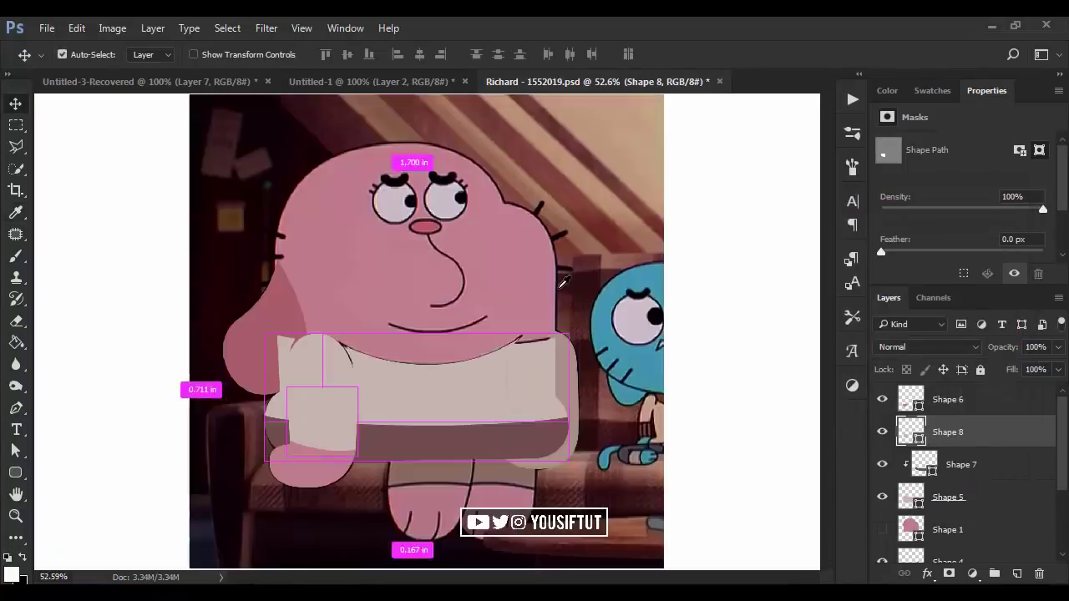
key("z")
scroll(882, 501, "down", 2)
left_click(881, 545, "alt")
left_click_drag(501, 401, 537, 418)
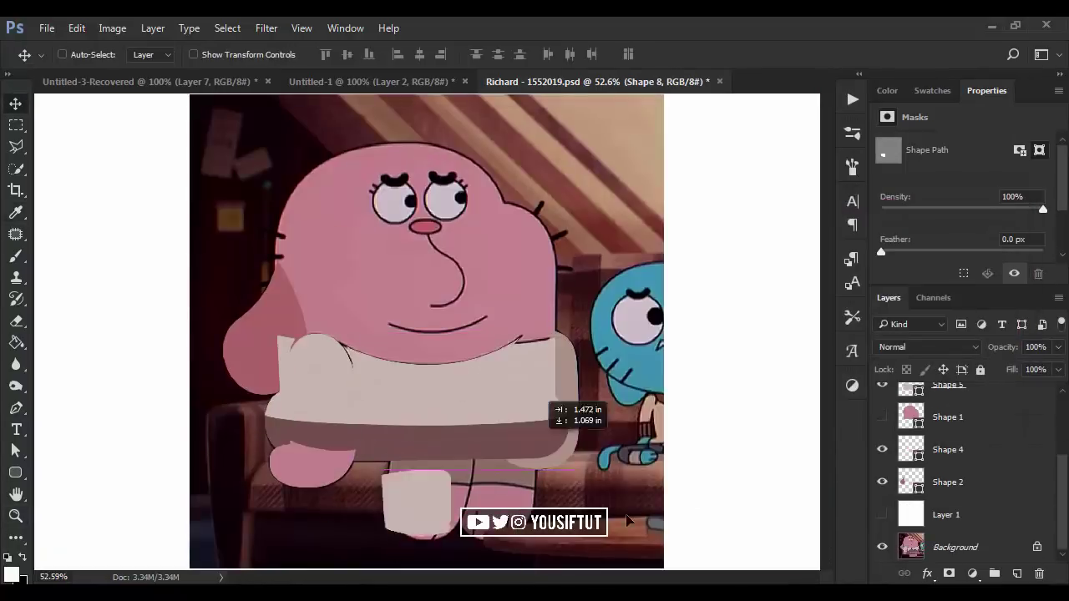
scroll(960, 467, "up", 2)
left_click(417, 401)
left_click(565, 453)
left_click_drag(1004, 353, 982, 352)
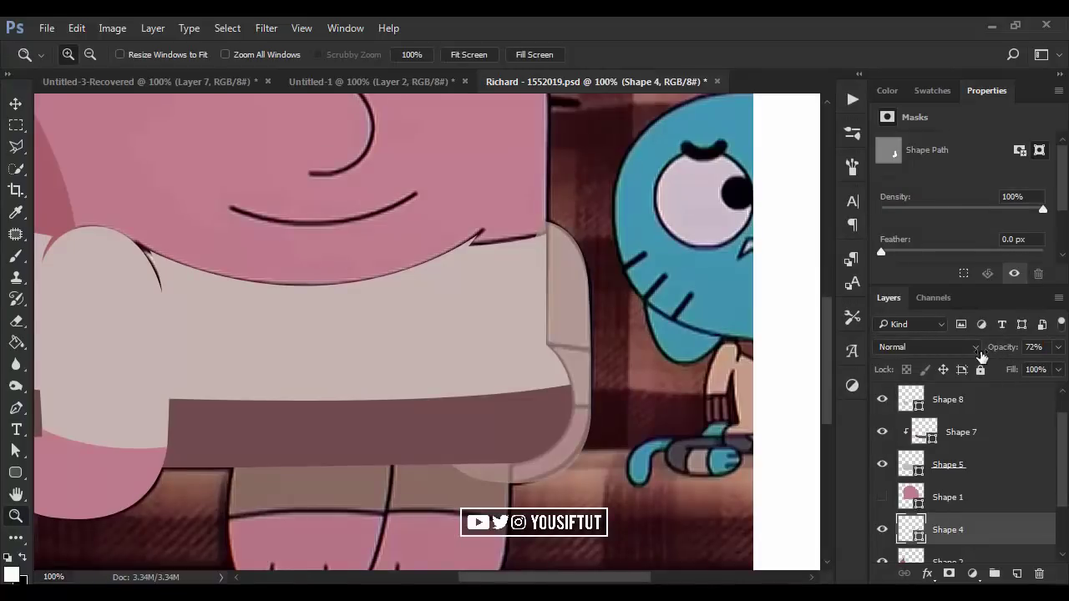
Draw the curved shape at the band's right end, fill it with sampled skin pink, and clip it to Shape 4.
key("p")
left_click_drag(483, 504, 423, 468)
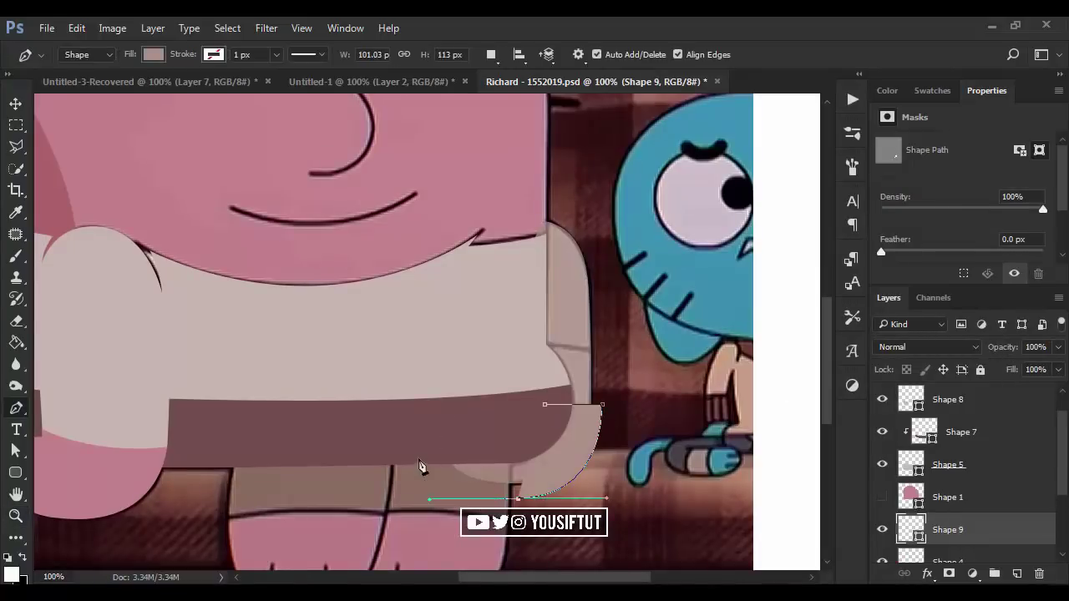
left_click(418, 458)
left_click(543, 405)
double_click(911, 529)
left_click(386, 224)
key("Return")
key("v")
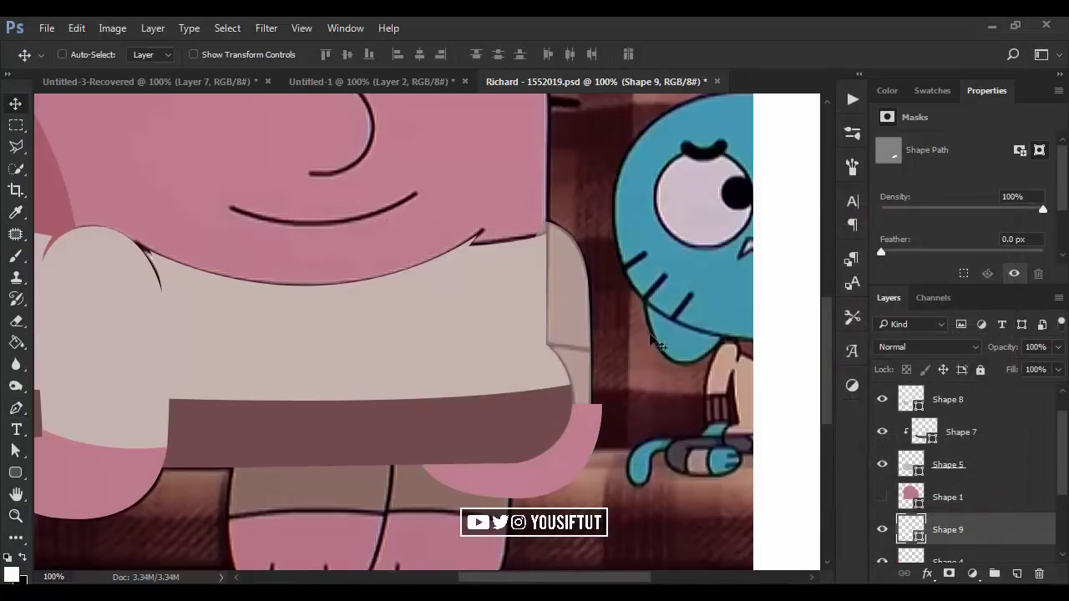
scroll(949, 501, "up", 2)
left_click(956, 481, "alt")
Restore Shape 4 to full opacity, show the white backdrop, and zoom out to the whole character.
key("0")
scroll(958, 496, "down", 1)
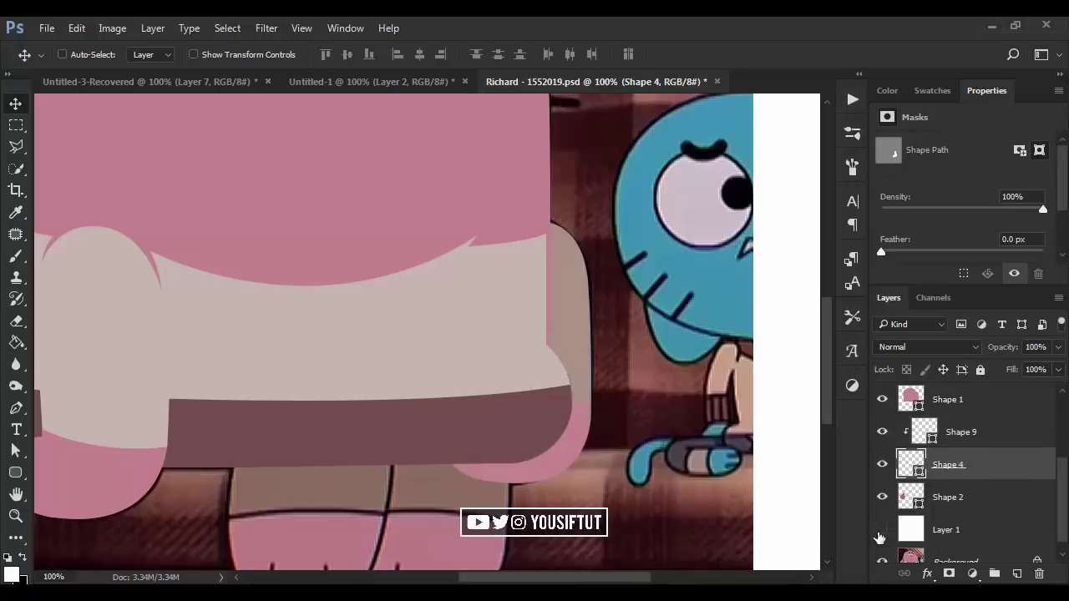
left_click(882, 530)
key("z")
key("ctrl+minus")
Raise Shape 9's fill saturation to 44, giving a deeper pink of 163,91,102.
double_click(923, 432)
left_click_drag(634, 202, 790, 315)
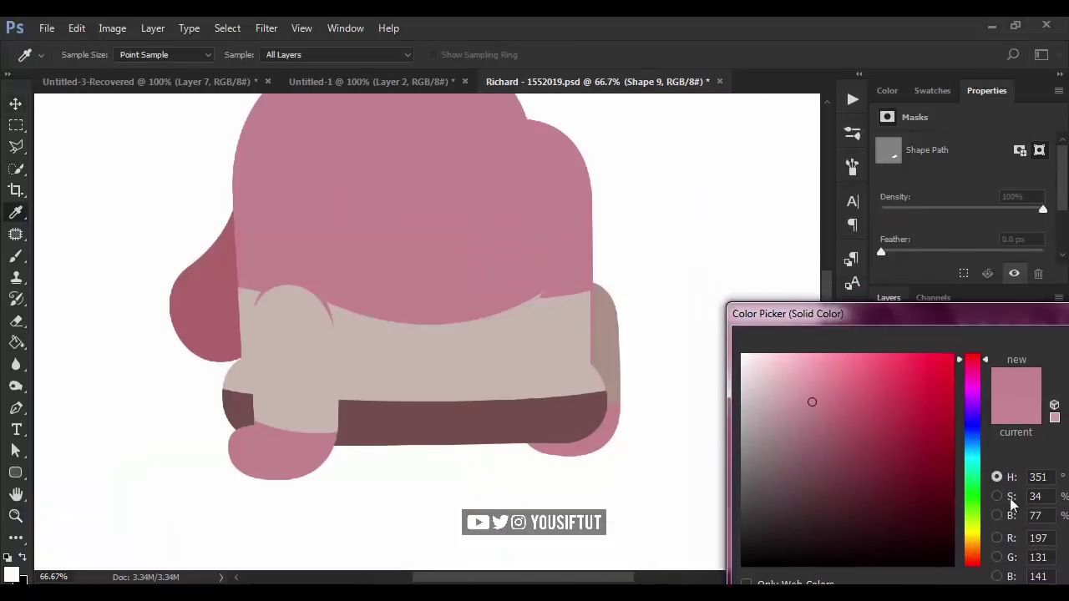
left_click(996, 515)
left_click(996, 496)
left_click(972, 473)
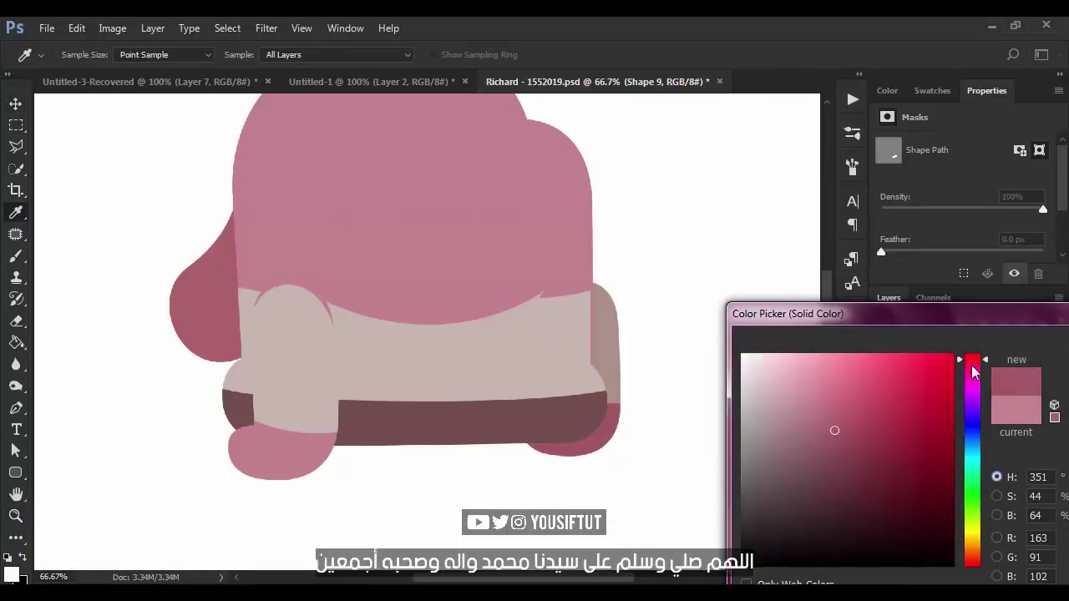
key("Return")
Nudge the right vertical edge of Shape 5's shirt outline with Direct Selection.
double_click(627, 340)
key("v")
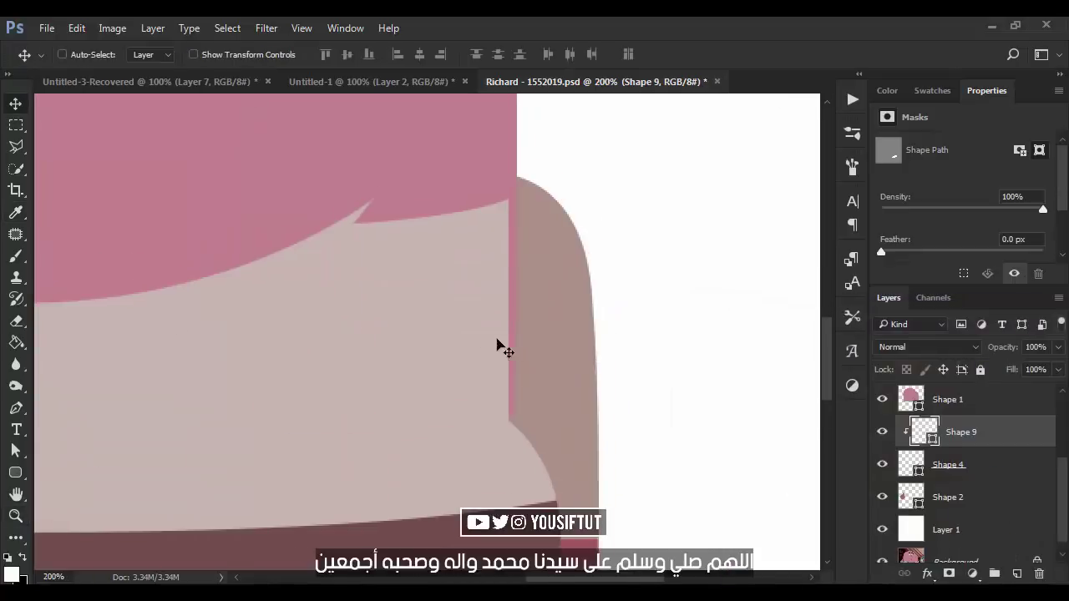
key("a")
left_click(503, 286)
key("Right")
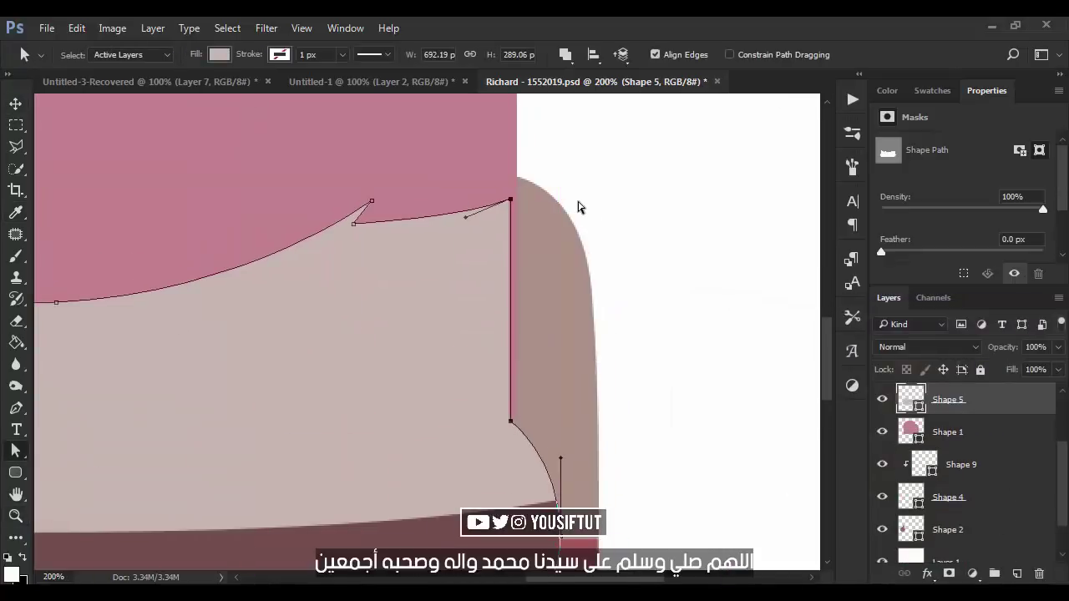
key("Left")
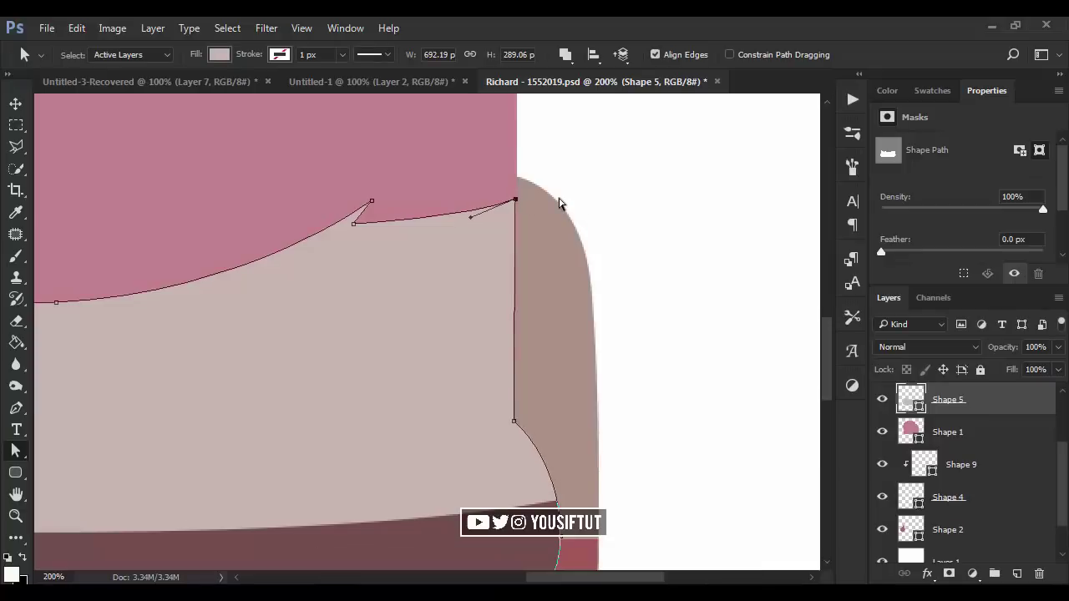
left_click(556, 200, "ctrl+alt")
left_click(556, 202, "ctrl+alt")
left_click(544, 221, "ctrl+alt")
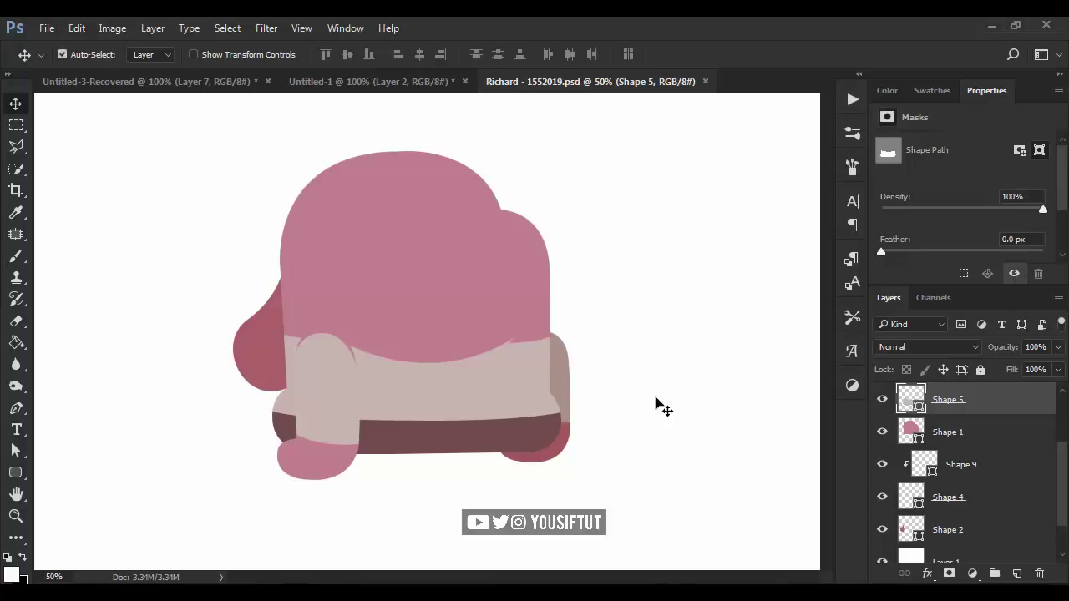
Toggle the original photo's visibility to compare it against the flat redraw.
scroll(883, 518, "down", 2)
left_click(883, 544)
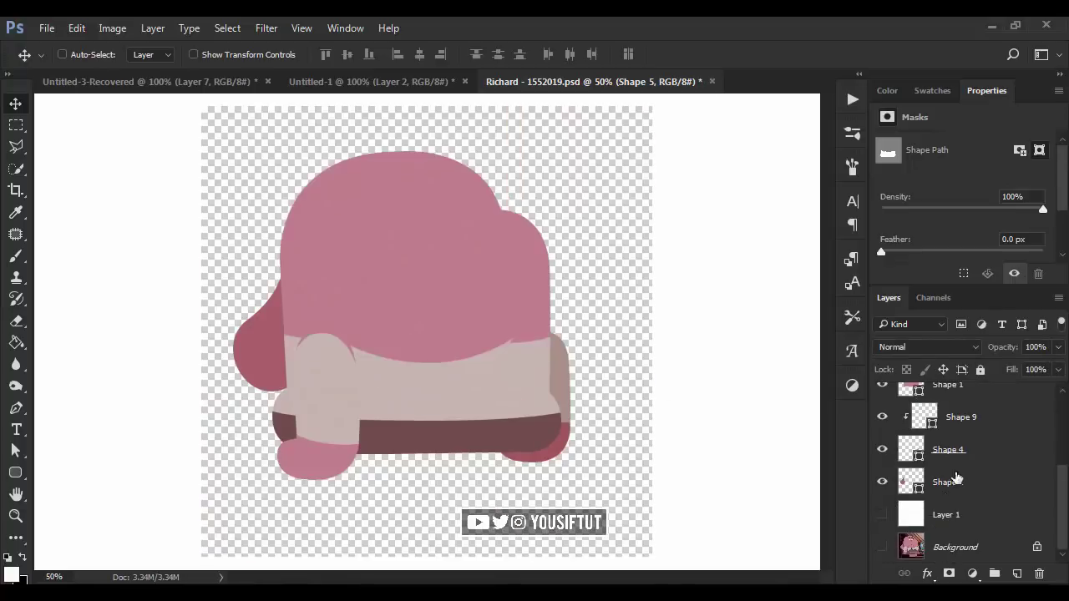
scroll(960, 451, "up", 5)
left_click(987, 408)
scroll(887, 467, "down", 3)
left_click(883, 543, "alt")
scroll(960, 468, "up", 3)
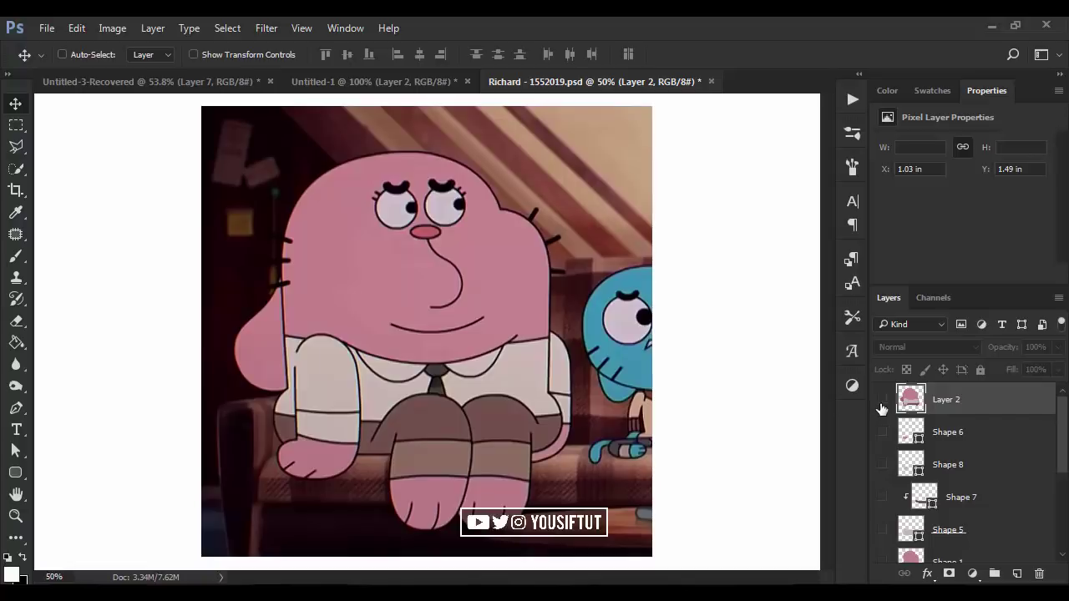
scroll(881, 408, "down", 3)
left_click(882, 544, "alt")
scroll(881, 467, "up", 3)
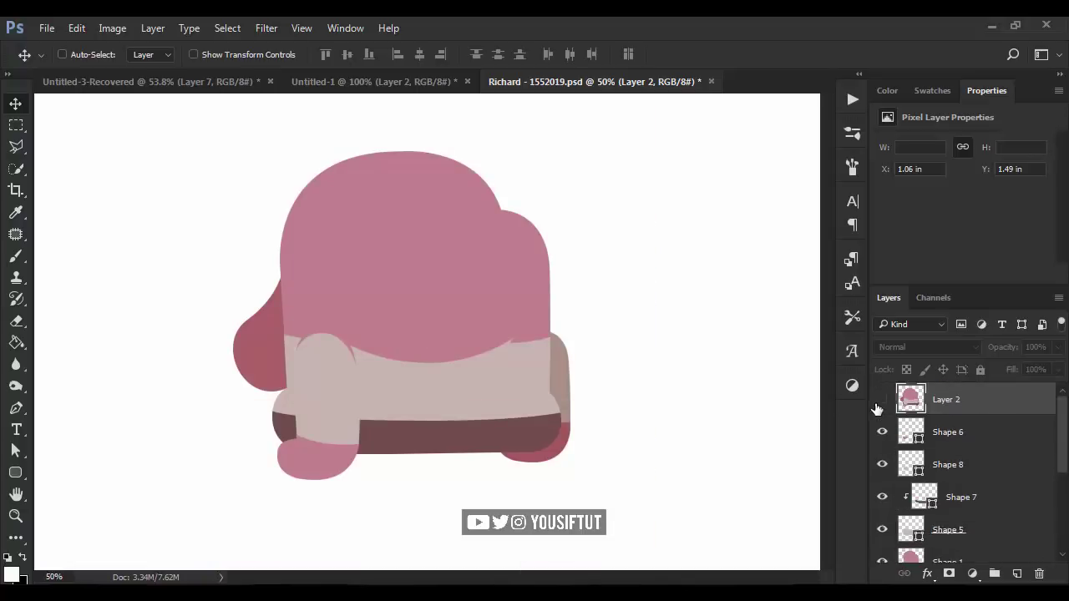
key("z")
key("ctrl+plus")
scroll(881, 405, "down", 3)
Duplicate the Background photo, place the copy just below Layer 2, and hide Layer 2.
left_click(944, 548)
key("ctrl+j")
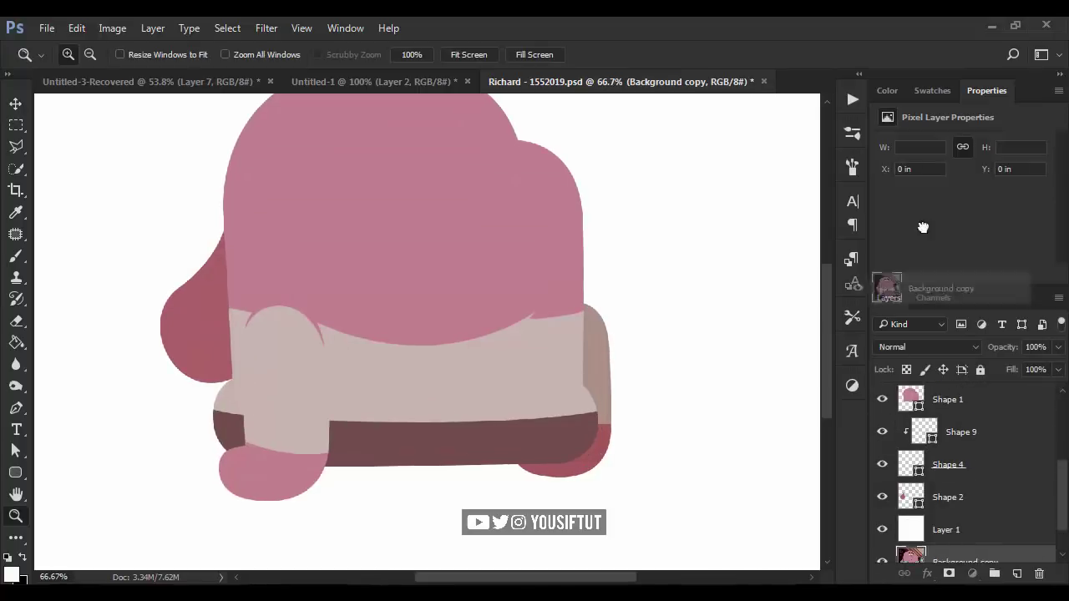
left_click_drag(945, 518, 949, 418)
left_click(881, 399)
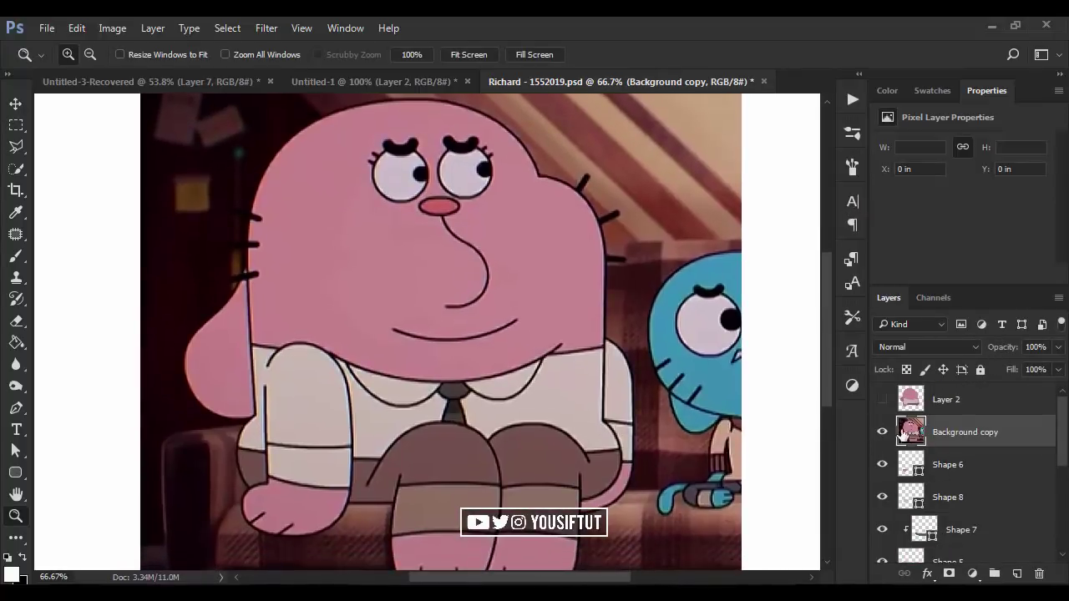
Draw a small pink circle to the right of the character on a new layer.
left_click(882, 432)
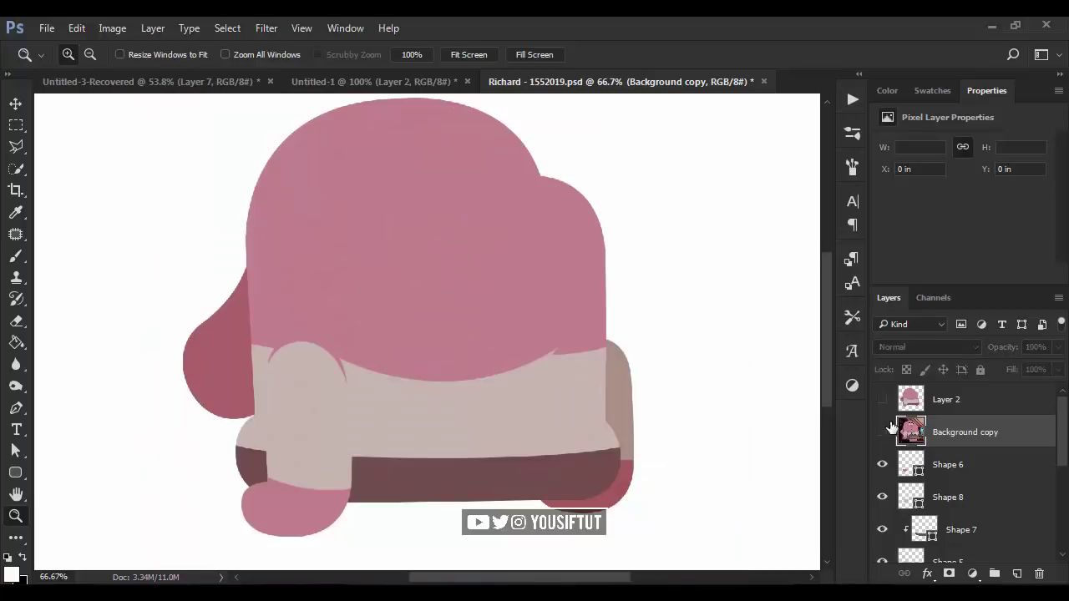
scroll(968, 467, "down", 3)
left_click(986, 498)
left_click(1017, 574)
key("b")
left_click(417, 268, "alt")
right_click(431, 167)
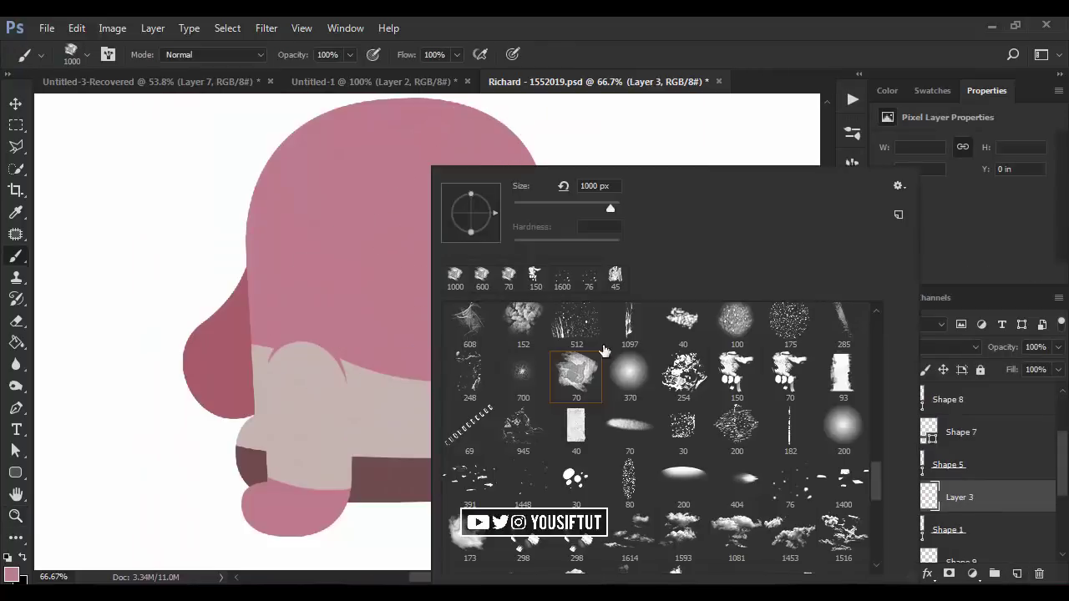
left_click(887, 94)
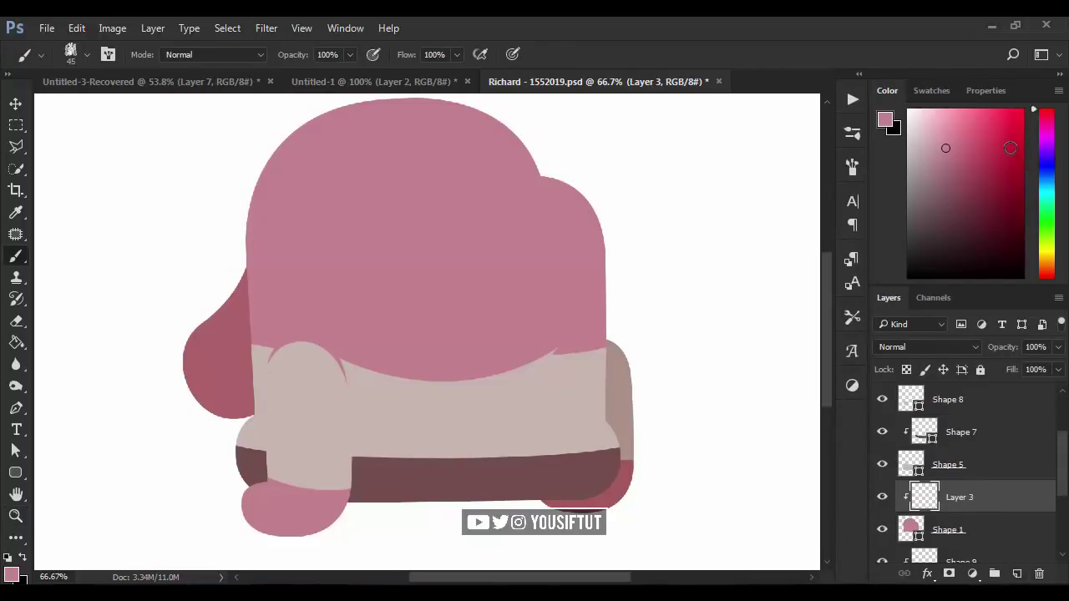
right_click(15, 472)
left_click(92, 501)
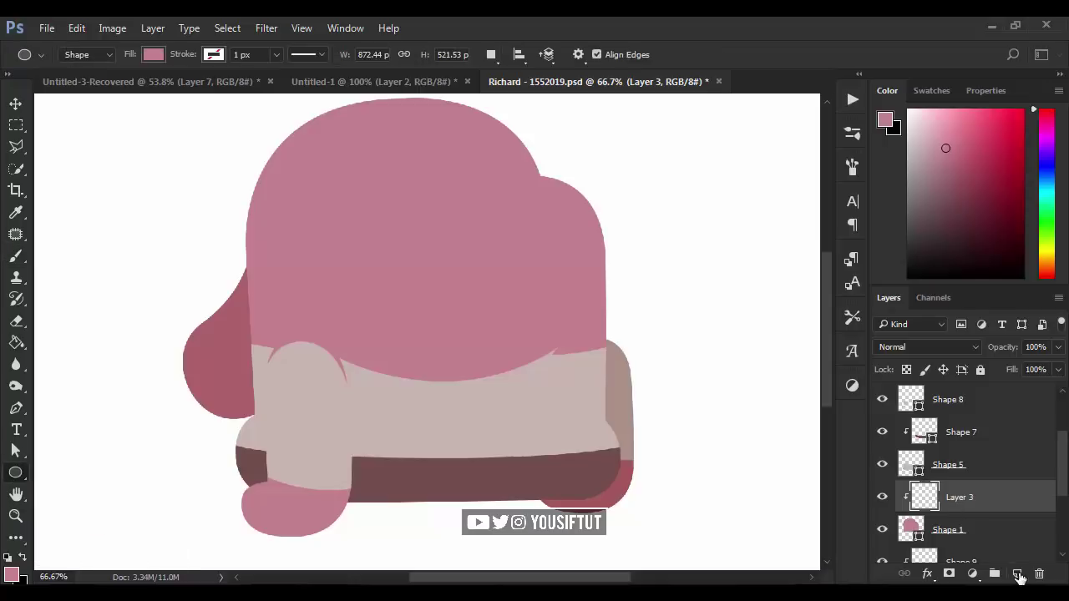
left_click(1017, 574)
left_click_drag(673, 168, 736, 227)
Copy the circle and darken its fill to brightness 60.
key("v")
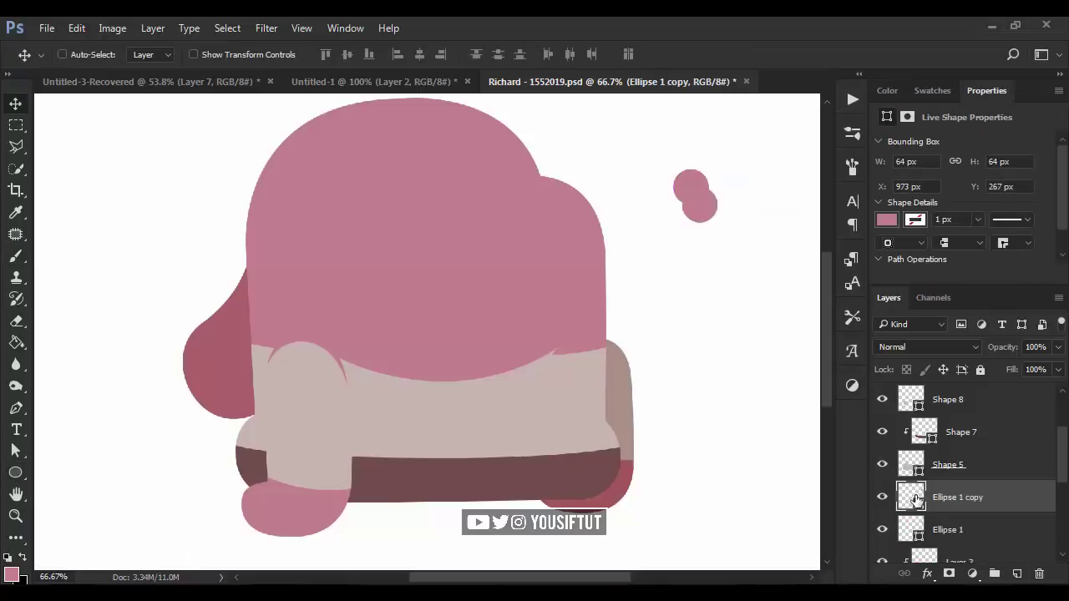
double_click(910, 497)
left_click(552, 224)
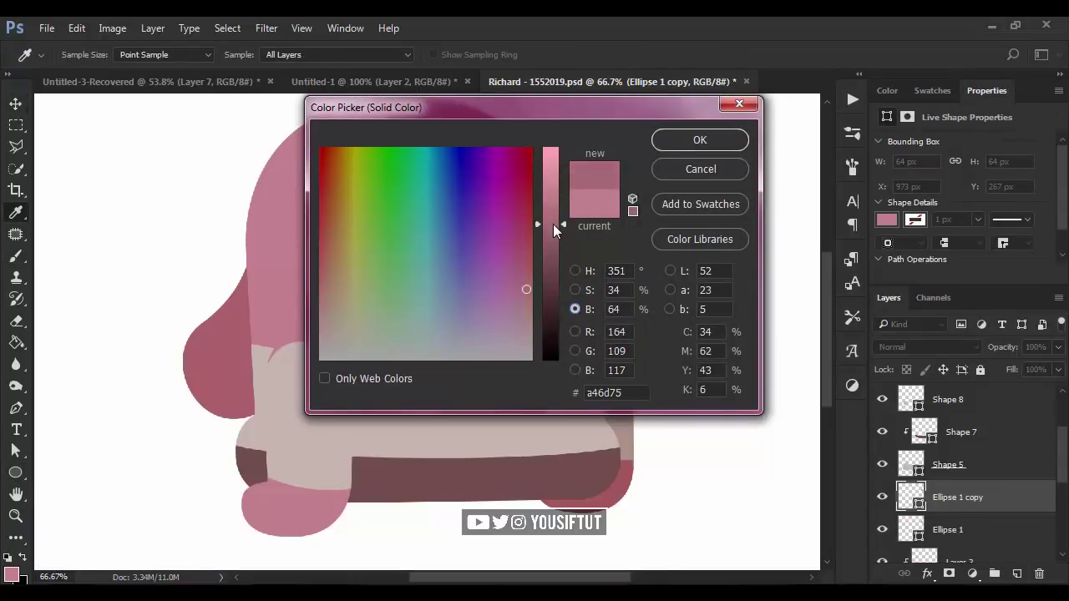
left_click_drag(553, 224, 552, 235)
left_click(575, 271)
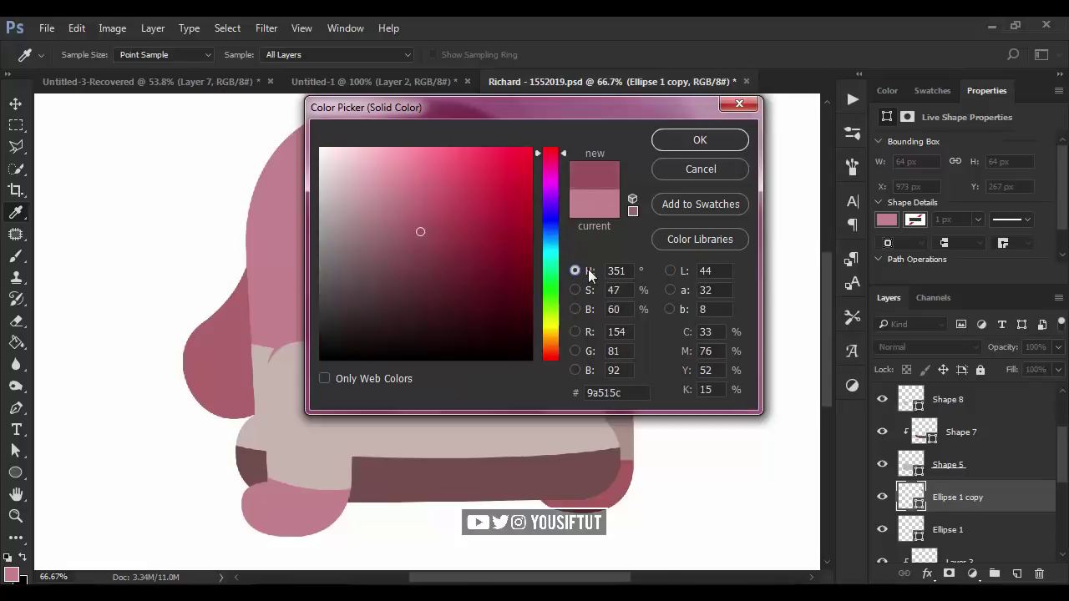
left_click(699, 140)
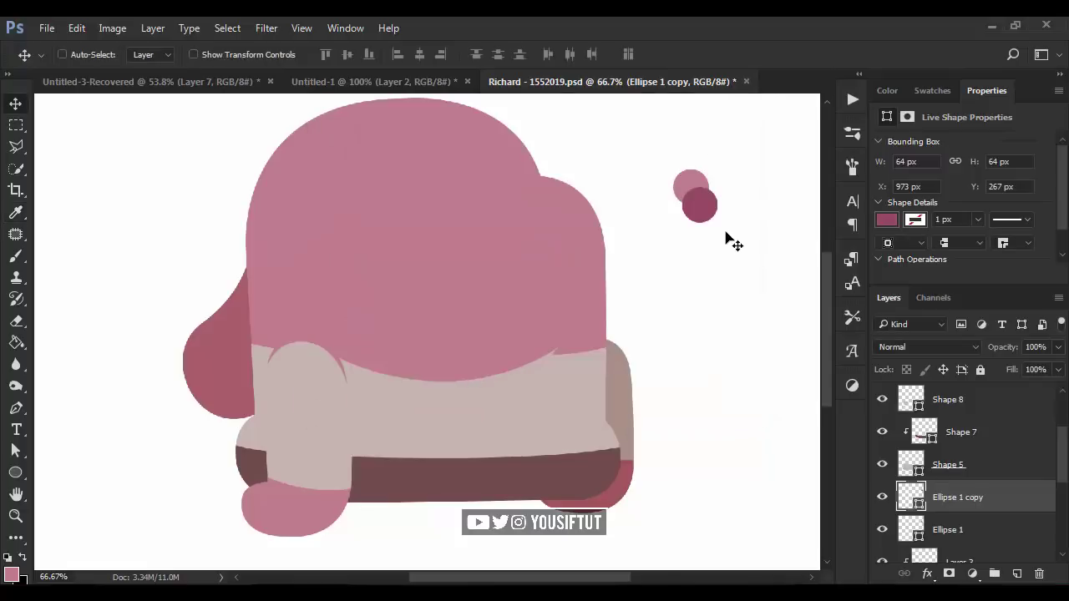
Copy the circle up and to the left and give it a lighter pink fill.
left_click_drag(717, 207, 699, 173)
double_click(910, 547)
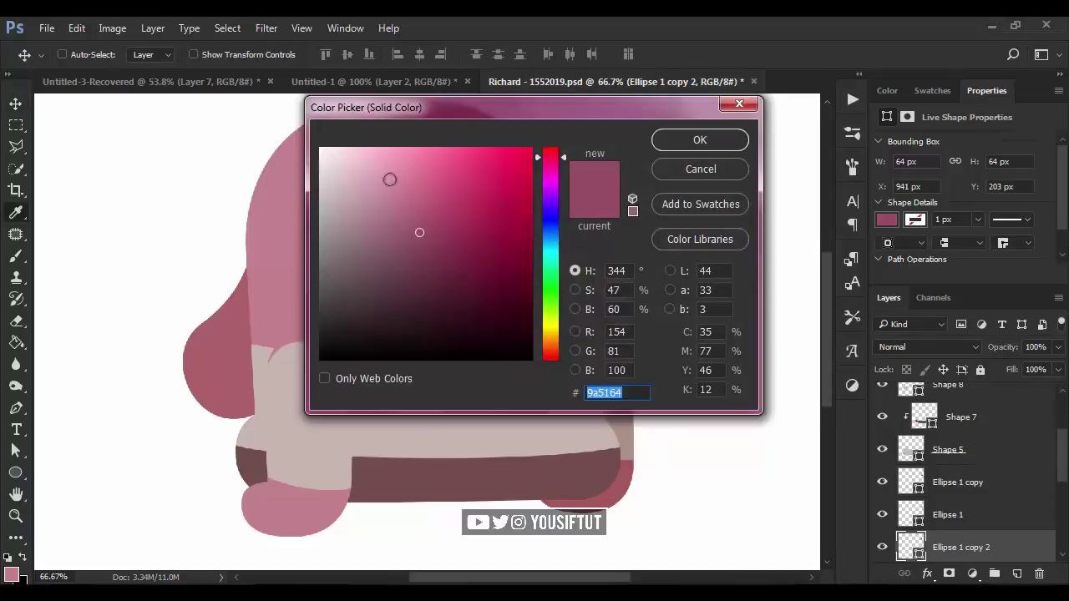
left_click(284, 509)
left_click_drag(516, 107, 680, 360)
left_click_drag(698, 417, 701, 392)
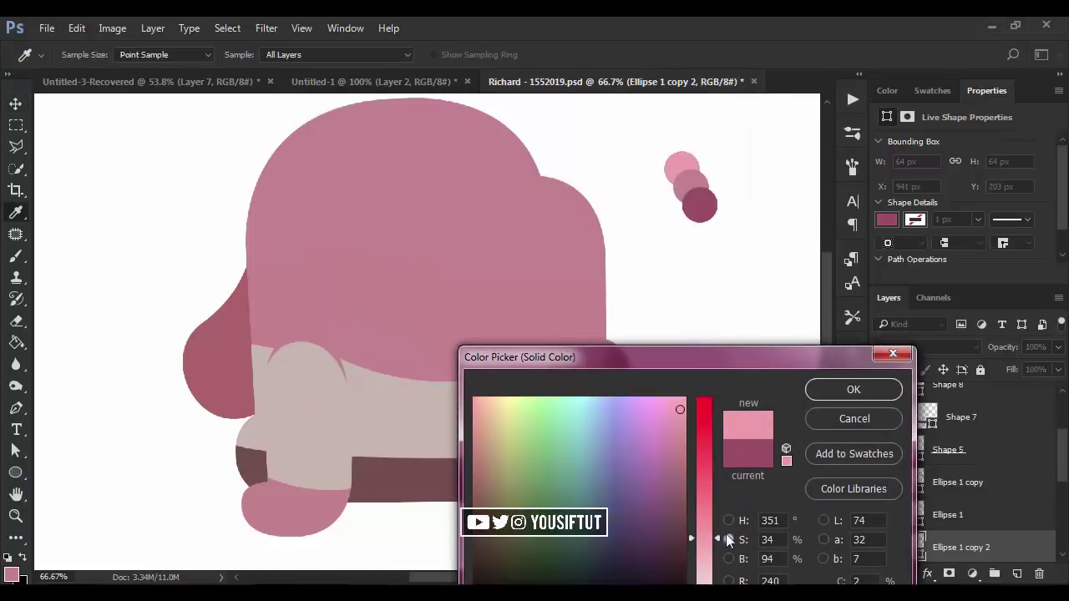
left_click(728, 520)
left_click(729, 539)
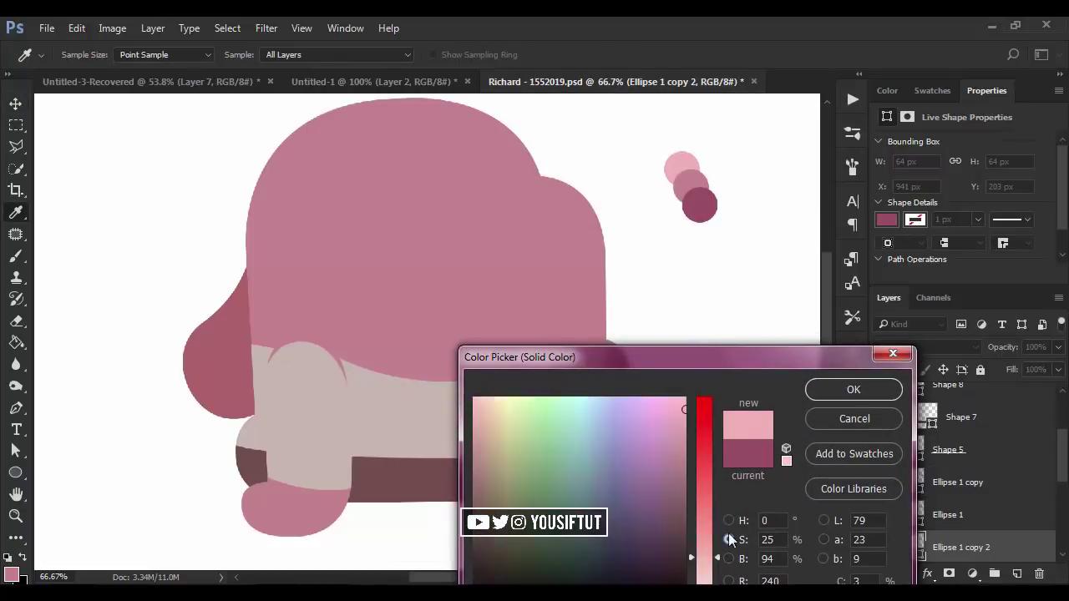
left_click(877, 389)
Group the three circle layers as Skin COLORS.
key("v")
left_click(948, 515, "shift")
scroll(947, 468, "down", 1)
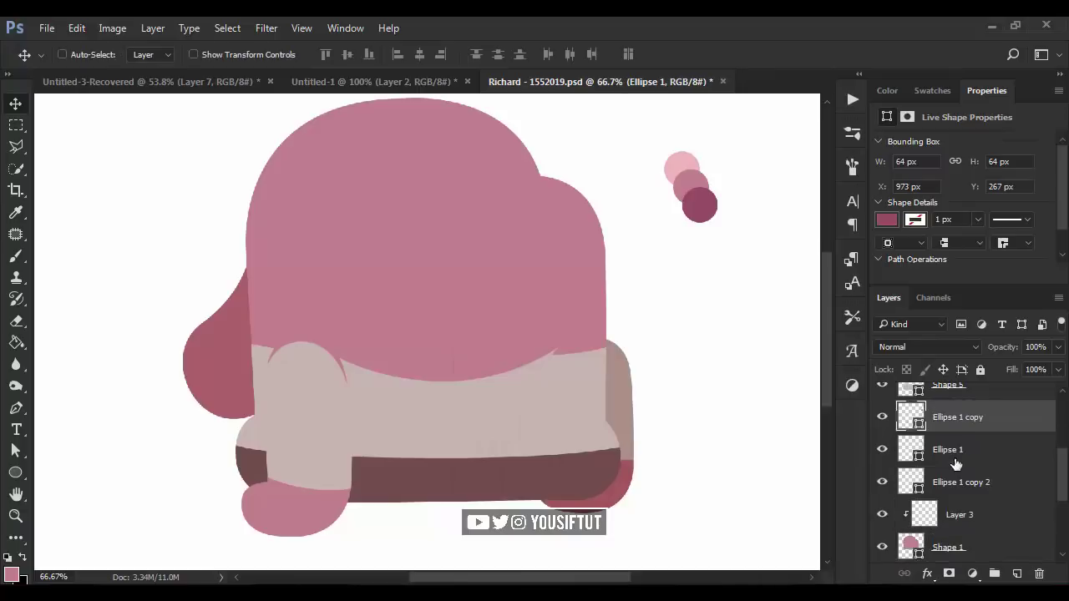
left_click(946, 415, "shift")
key("ctrl+g")
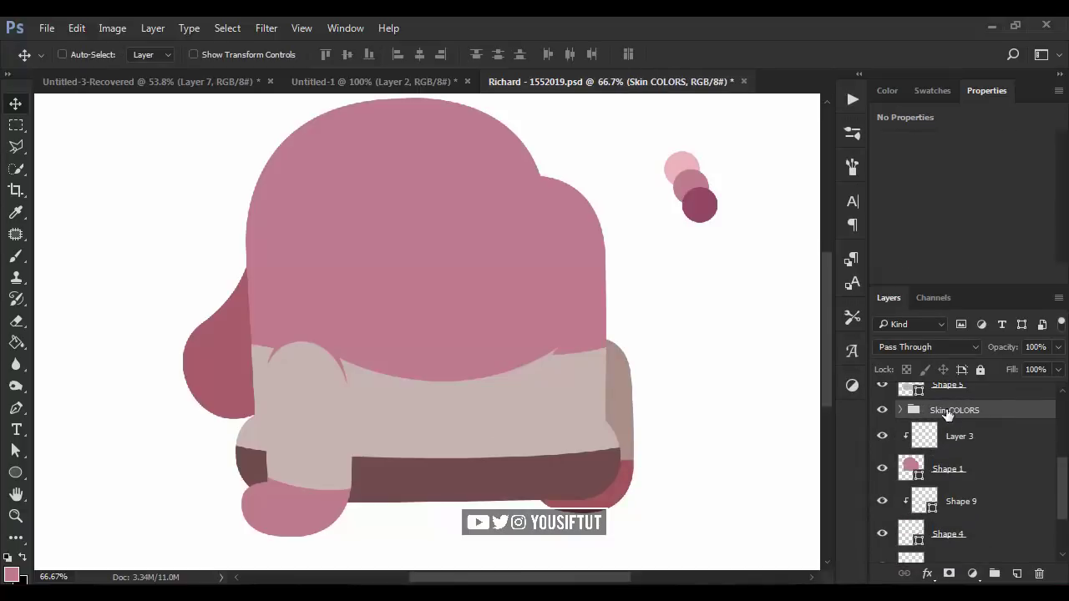
Brush soft dark shading onto the head's top-left and left side on Layer 3.
left_click(960, 433)
key("b")
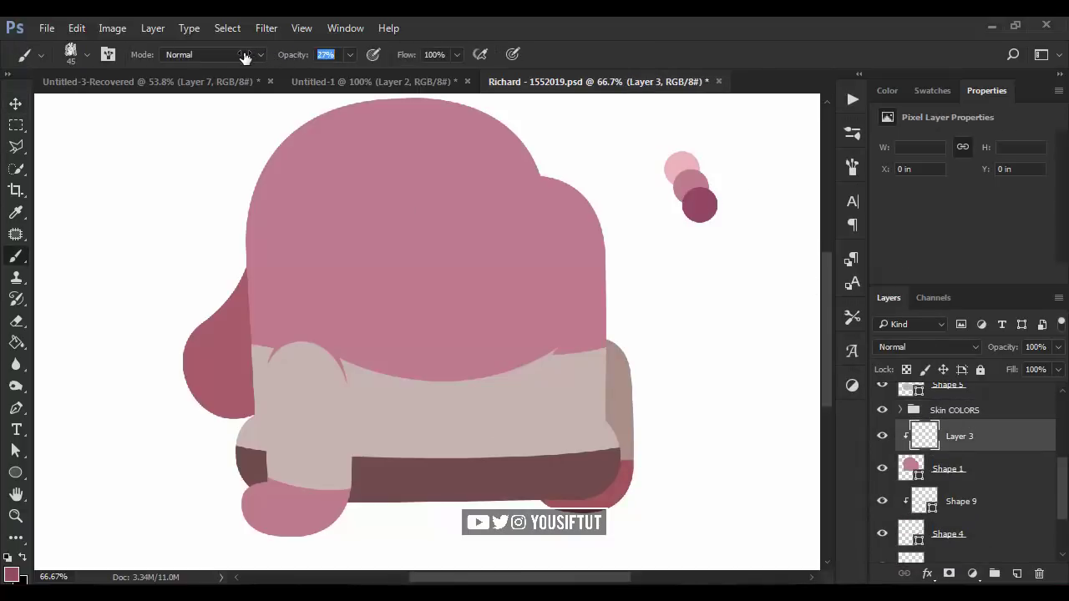
mouse_move(286, 178)
left_mouse_down()
mouse_move(315, 224)
mouse_move(329, 353)
left_mouse_up()
key("bracketright")
key("bracketright")
key("bracketright")
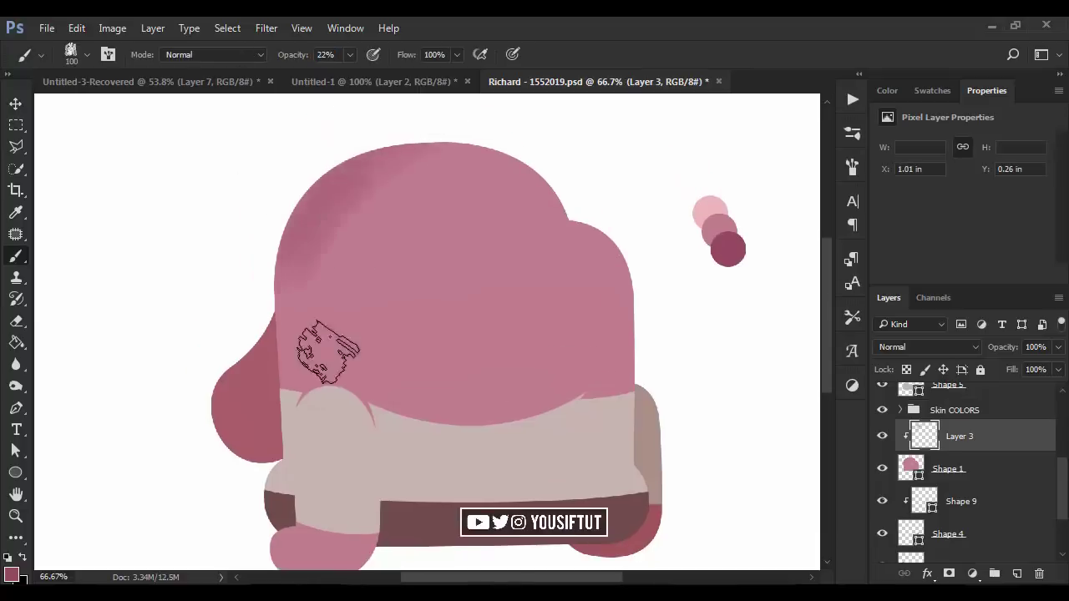
key("bracketleft")
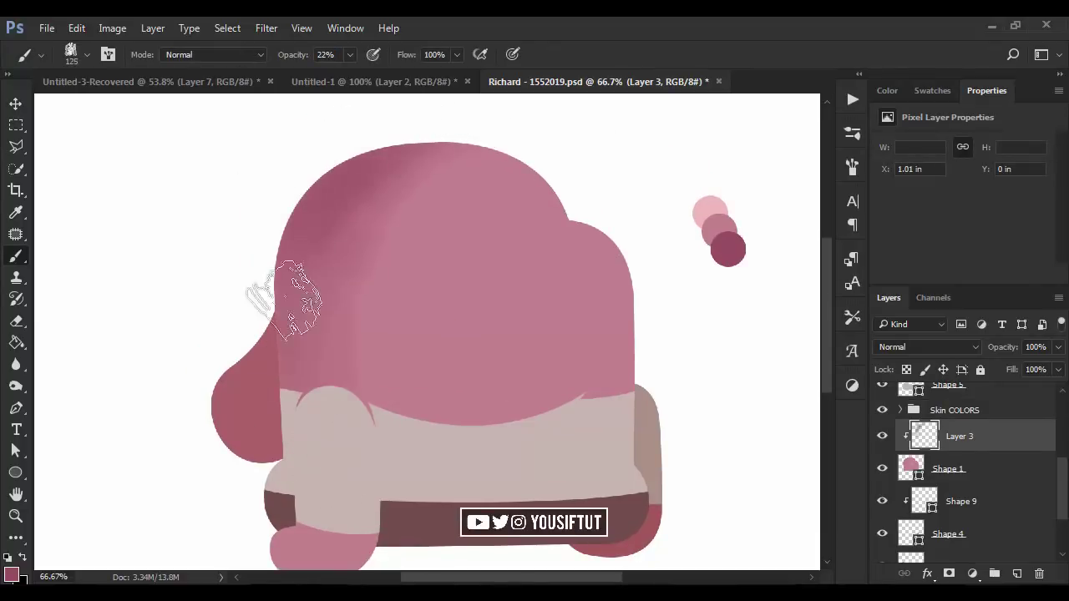
left_click_drag(269, 296, 332, 302)
key("z")
left_click(346, 155)
key("b")
key("bracketleft")
key("bracketleft")
key("bracketleft")
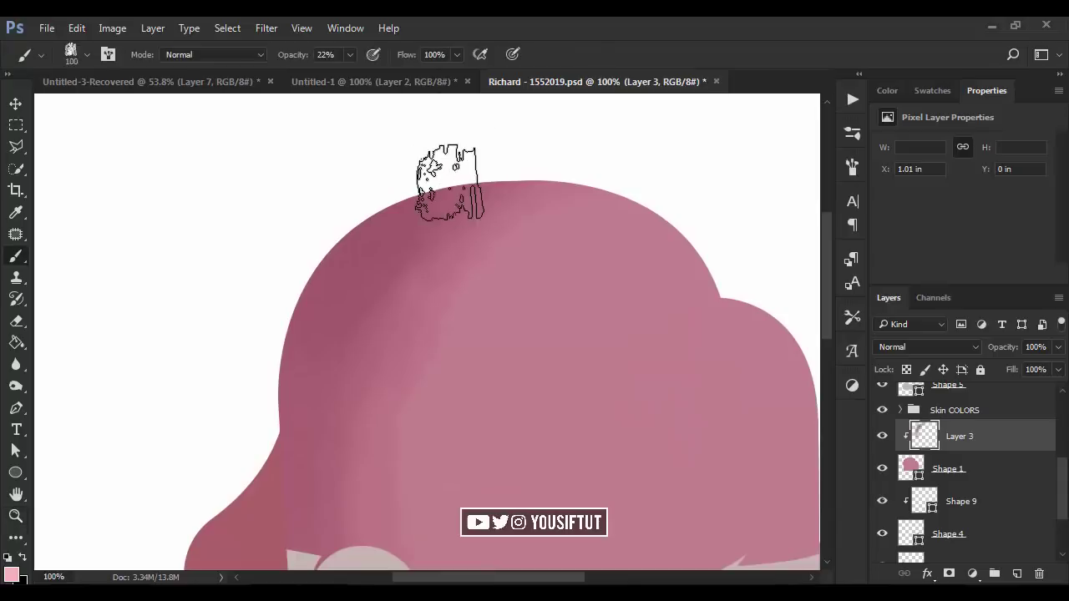
key("bracketright")
Sample a very pale pink and brush a soft highlight along the head's right side.
scroll(274, 418, "down", 3)
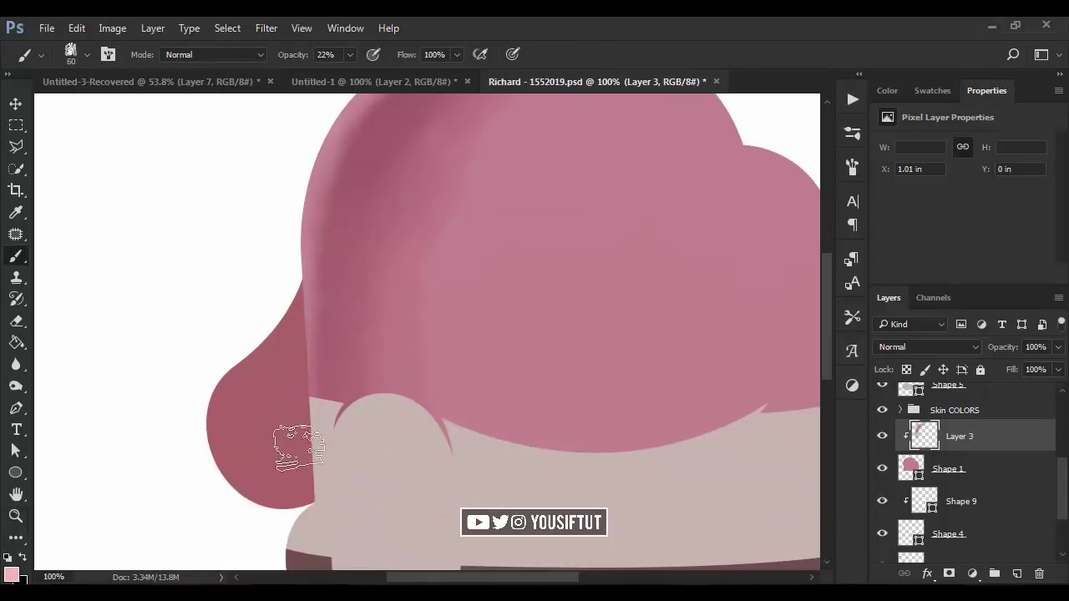
scroll(286, 441, "up", 4)
key("z")
left_click(565, 210, "alt")
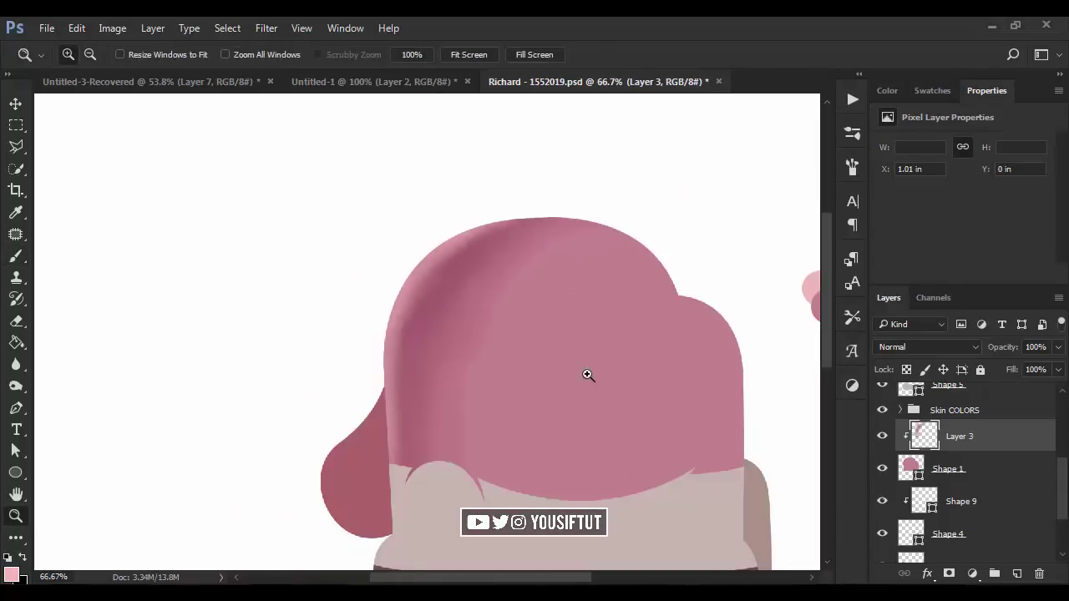
left_click(587, 375)
key("b")
key("bracketright")
key("bracketright")
key("bracketright")
key("bracketright")
key("bracketright")
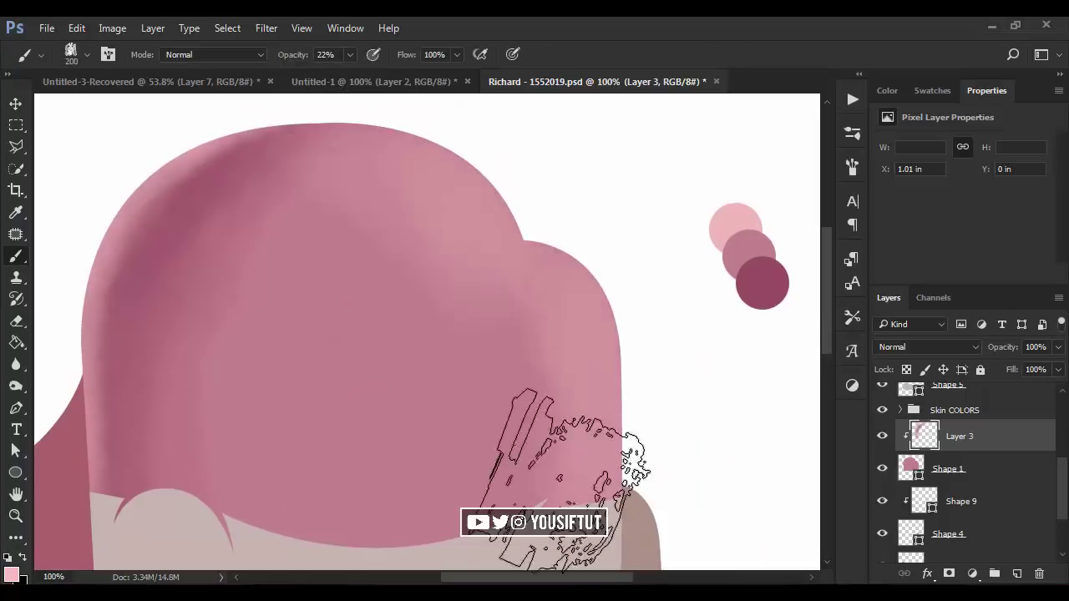
mouse_move(570, 448)
left_mouse_down()
mouse_move(567, 302)
mouse_move(577, 467)
left_mouse_up()
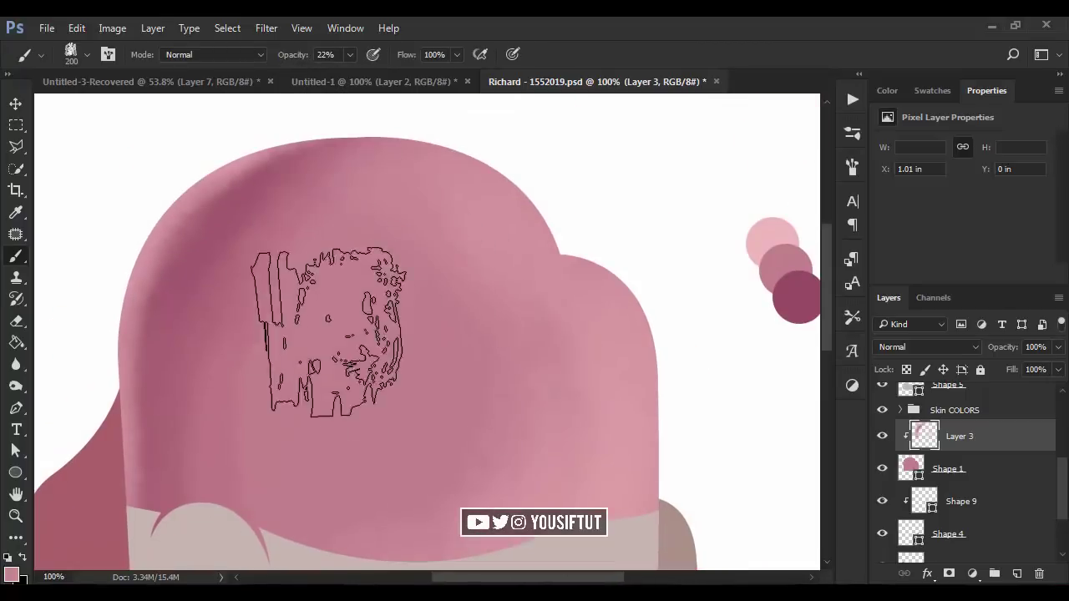
key("z")
left_click(512, 341, "alt")
key("b")
key("ctrl+plus")
left_click(740, 232, "alt")
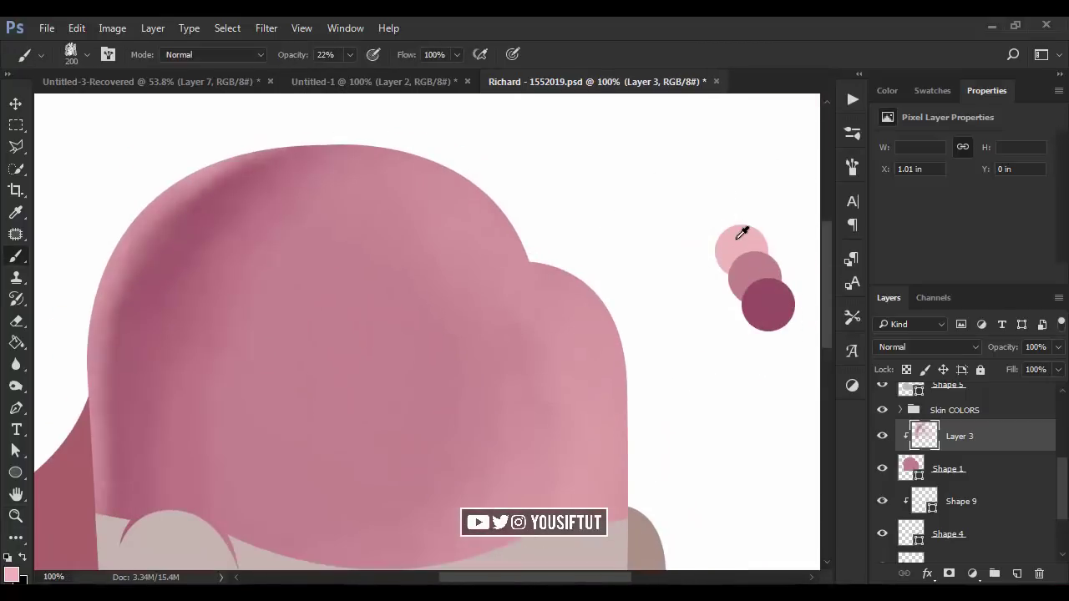
key("bracketleft")
key("bracketleft")
key("bracketleft")
key("bracketleft")
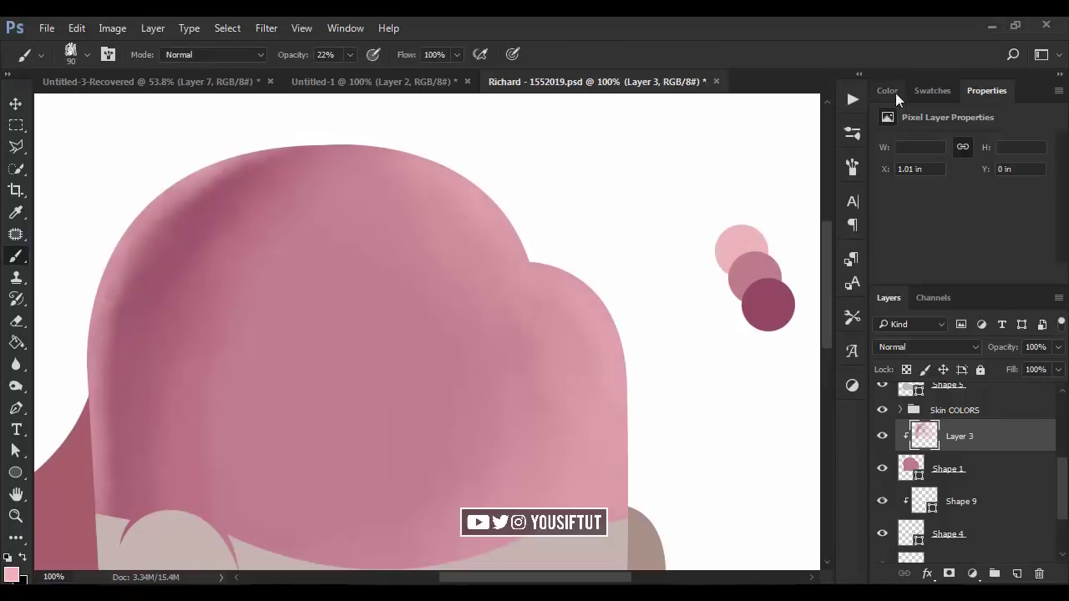
left_click(889, 91)
left_click(910, 111)
key("bracketleft")
key("bracketleft")
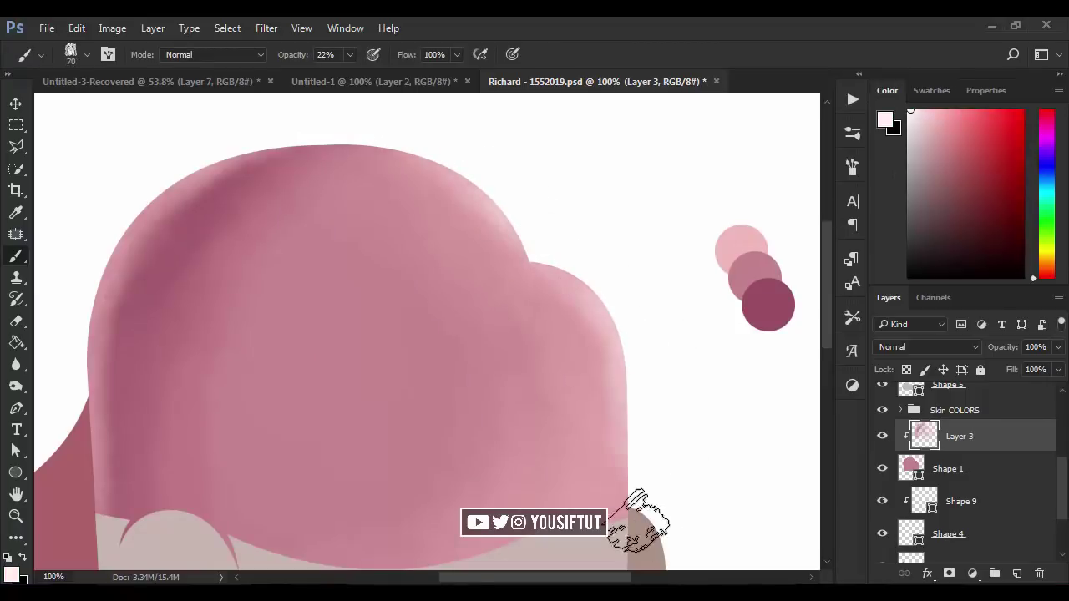
mouse_move(603, 430)
left_mouse_down()
mouse_move(657, 400)
mouse_move(642, 391)
left_mouse_up()
Toggle the Layer 3 shading to compare the head before and after.
left_click(882, 436)
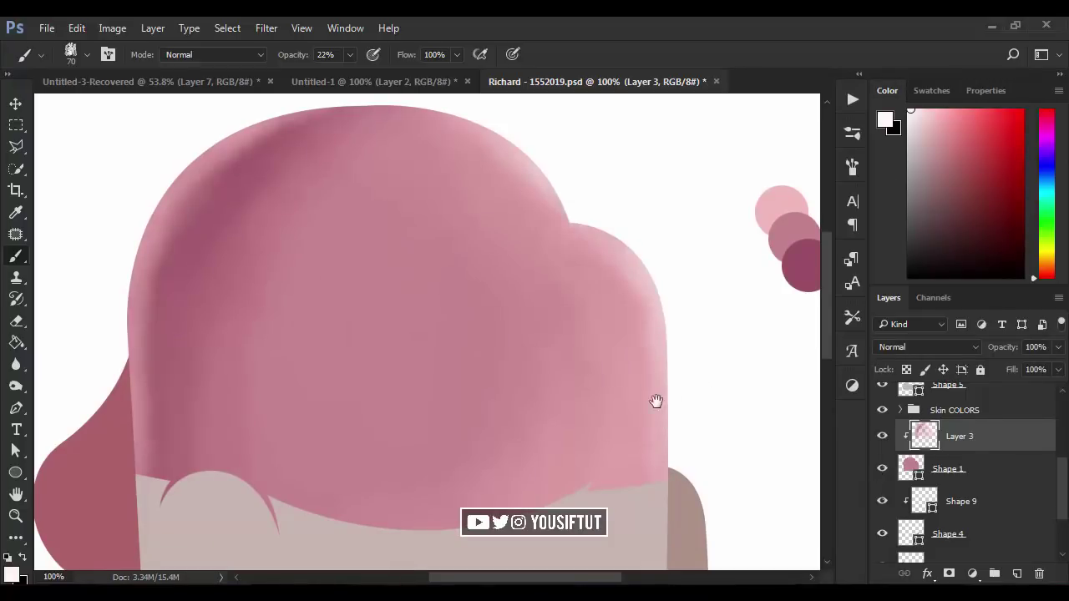
scroll(969, 467, "up", 5)
left_click_drag(50, 510, 155, 429)
Move the Skin COLORS swatch circles beside the left lobe.
key("v")
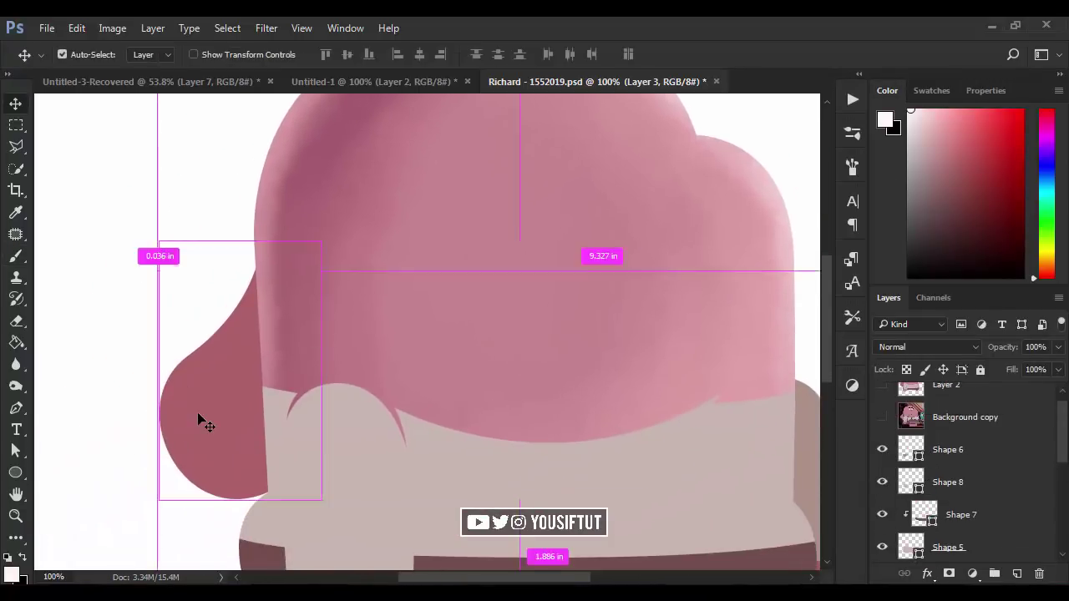
left_click(206, 426)
left_click(960, 544)
scroll(969, 467, "up", 1)
left_click(955, 423)
left_click_drag(243, 350, 359, 350)
Sample the dark swatch pink and paint faint shading on the lobe's lower edge on Layer 4.
scroll(969, 493, "down", 2)
left_click(961, 482)
key("b")
left_click(303, 257, "alt")
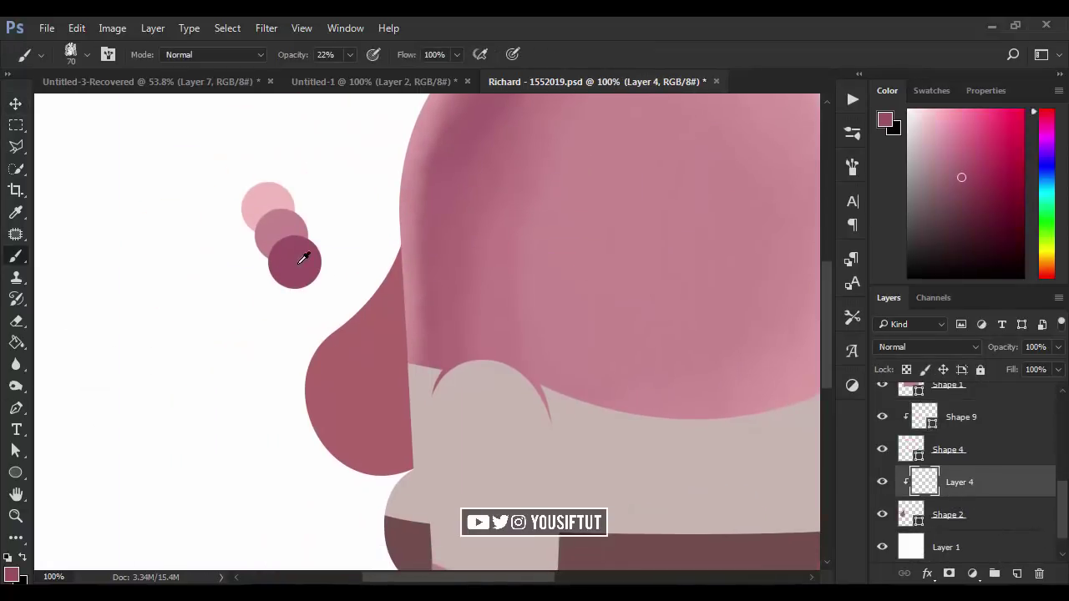
key("bracketright")
left_click_drag(398, 239, 382, 263)
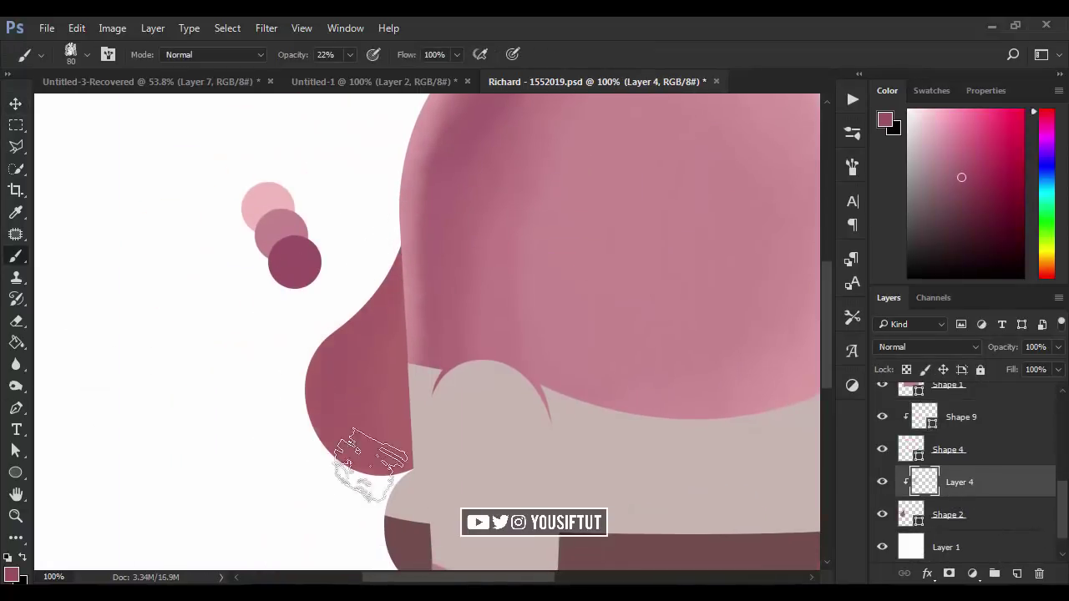
Sample light and darker swatch pinks to refine the left lobe's shading.
key("bracketleft")
key("bracketleft")
left_click(264, 199, "alt")
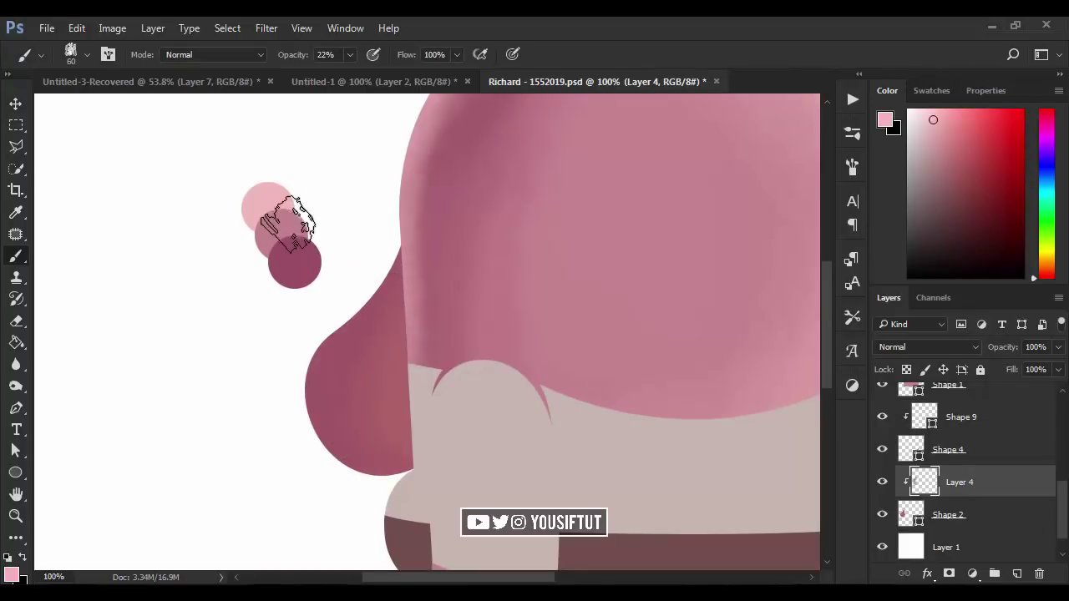
key("bracketleft")
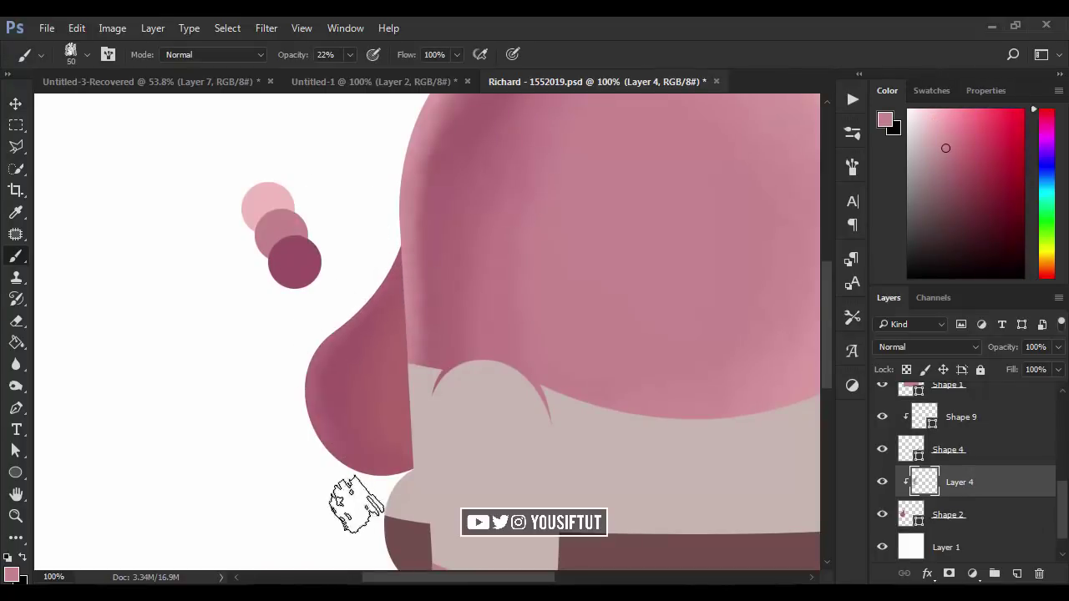
left_click(266, 205, "alt")
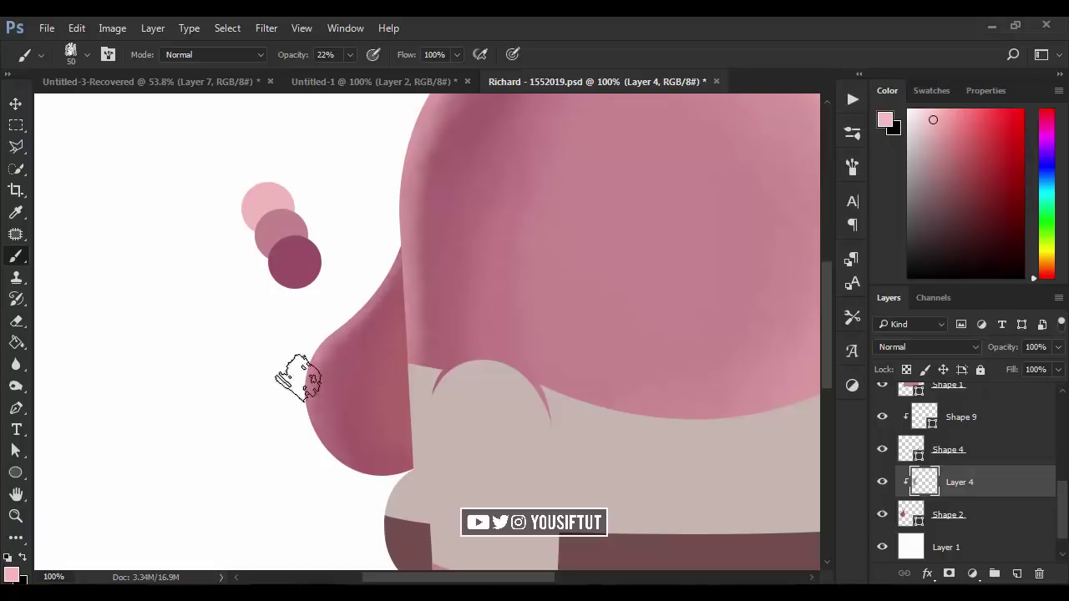
key("bracketright")
key("bracketright")
key("bracketright")
left_click(294, 263, "alt")
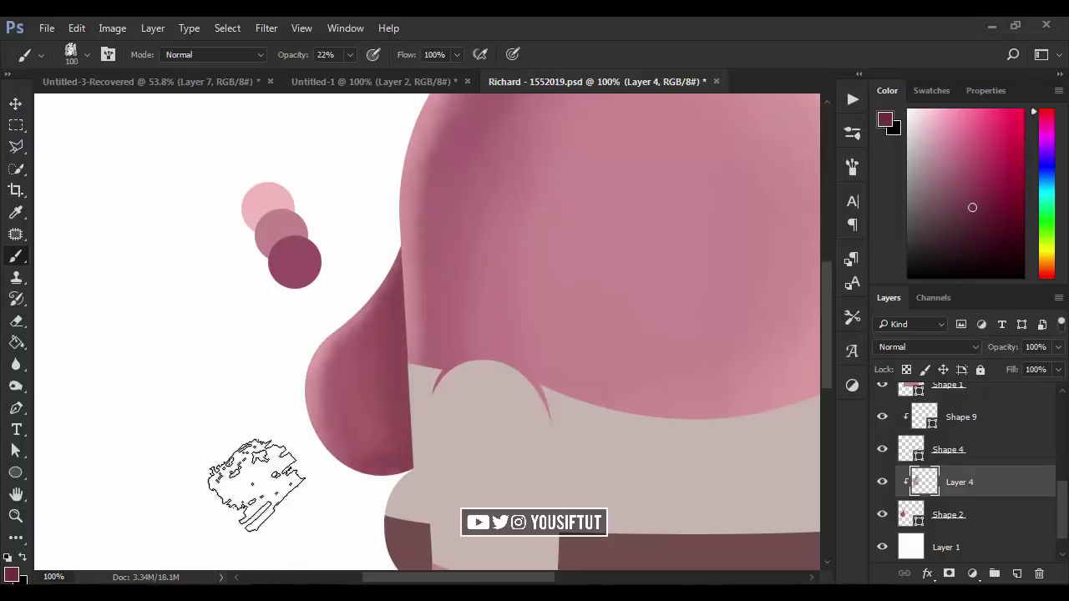
left_click(477, 436, "alt")
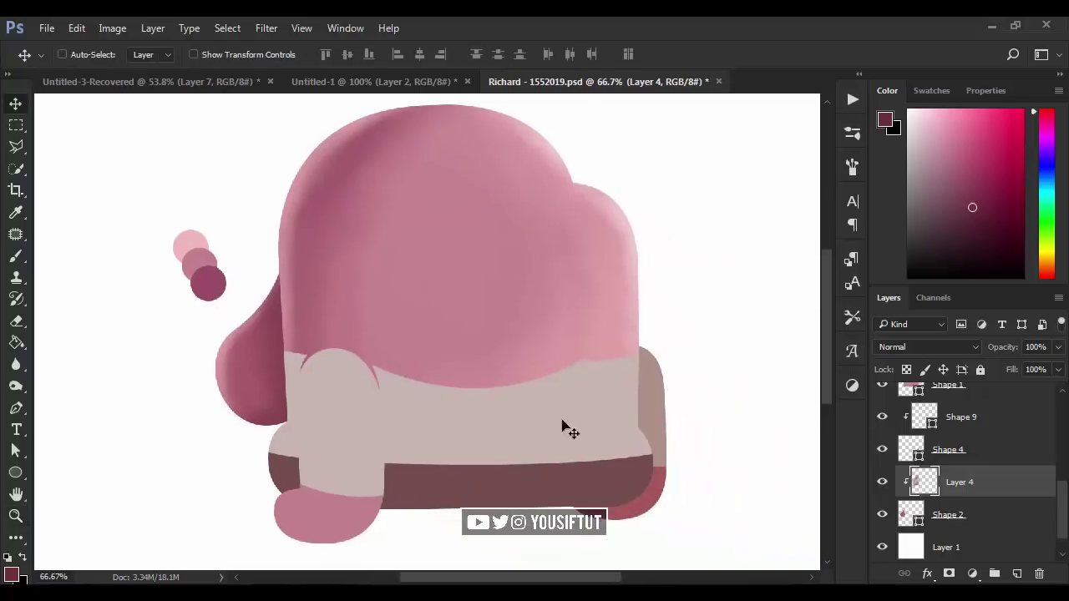
key("b")
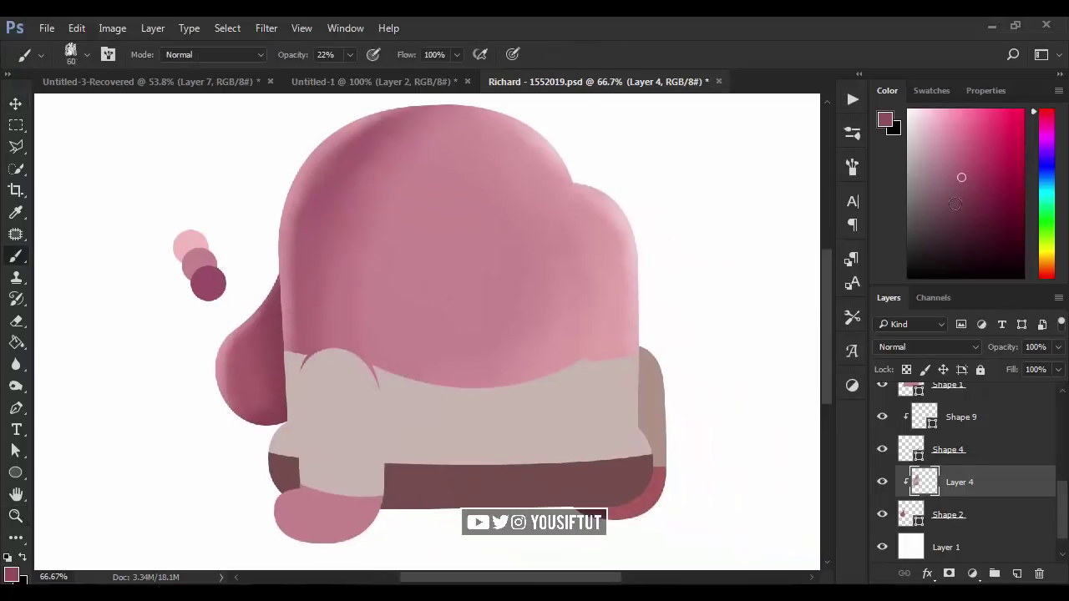
scroll(1000, 460, "up", 3)
Show the Background copy reference and set the Pen tool to Path mode.
left_click(999, 455)
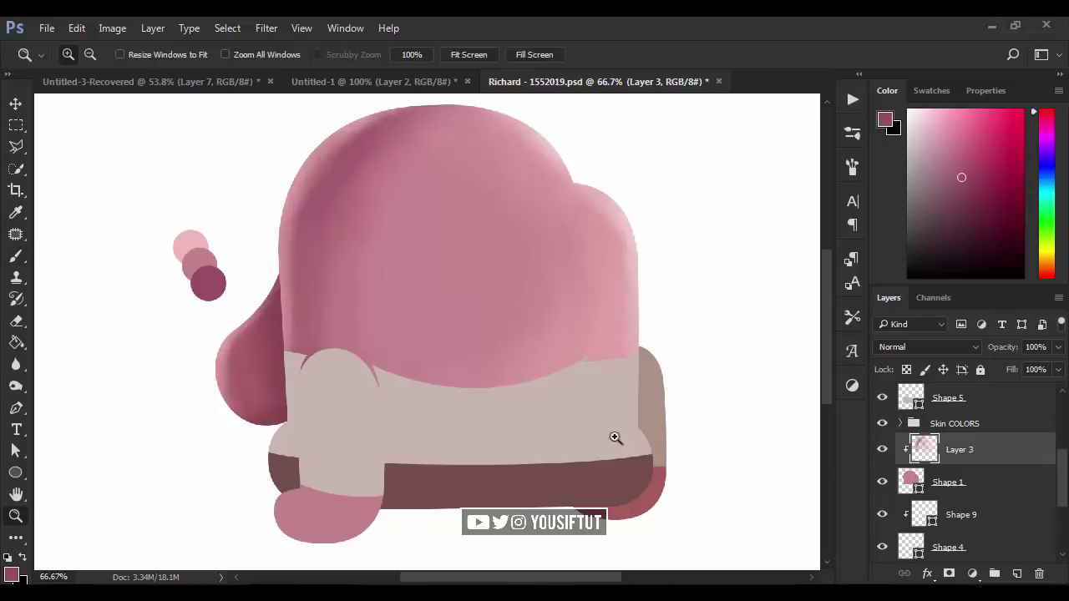
scroll(968, 467, "up", 5)
left_click(882, 432)
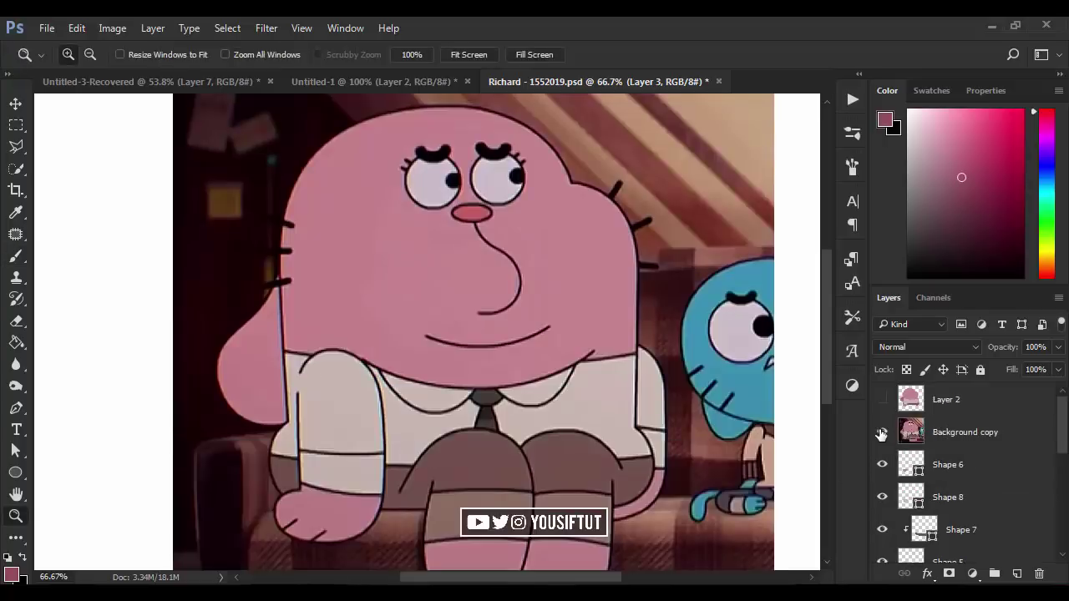
left_click(370, 455)
key("p")
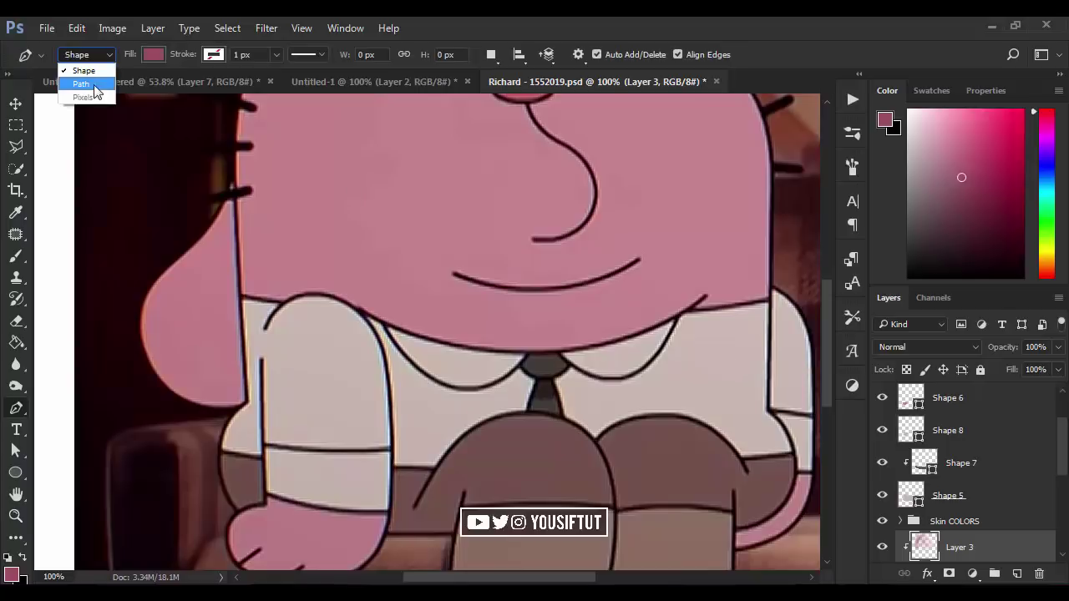
left_click(81, 85)
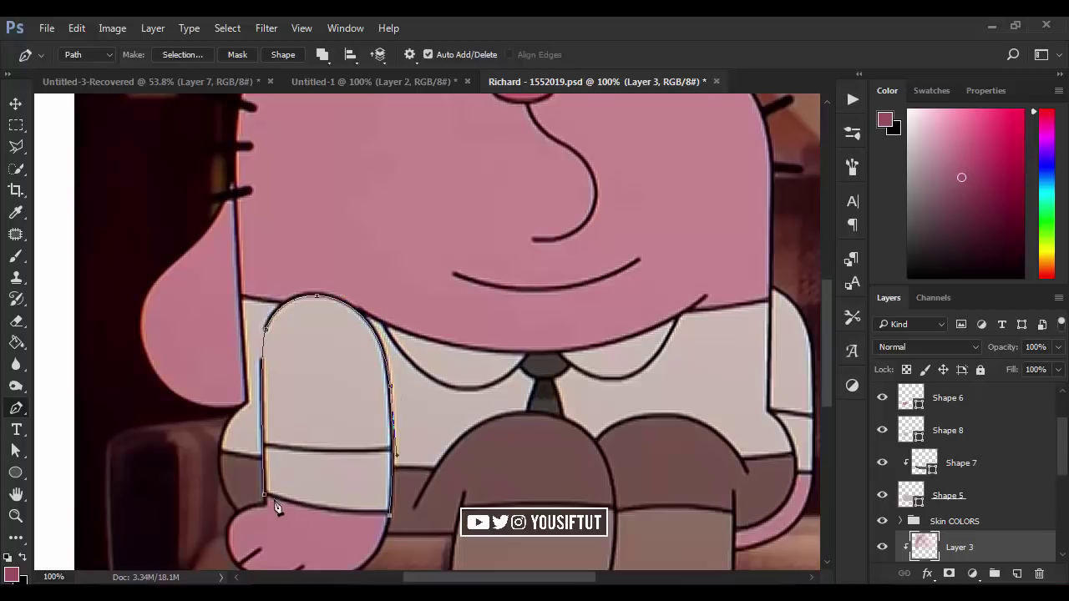
Hide the reference and refine the sleeve path's anchor points with Direct Selection.
scroll(960, 468, "up", 2)
left_click(882, 432)
key("z")
left_click(340, 297)
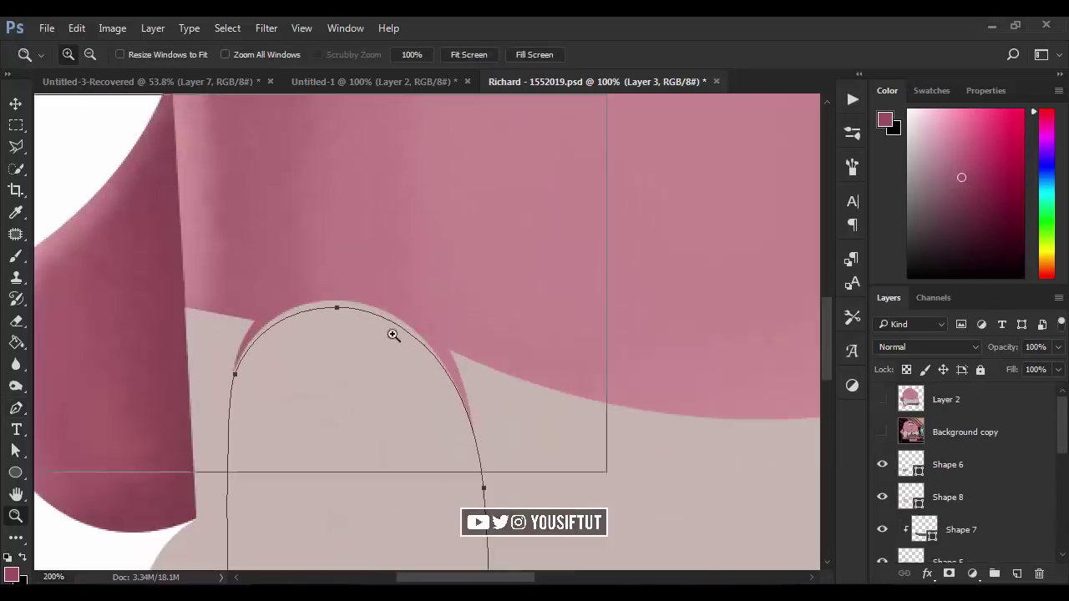
left_click(393, 334)
key("a")
scroll(360, 317, "down", 3)
scroll(398, 258, "down", 3)
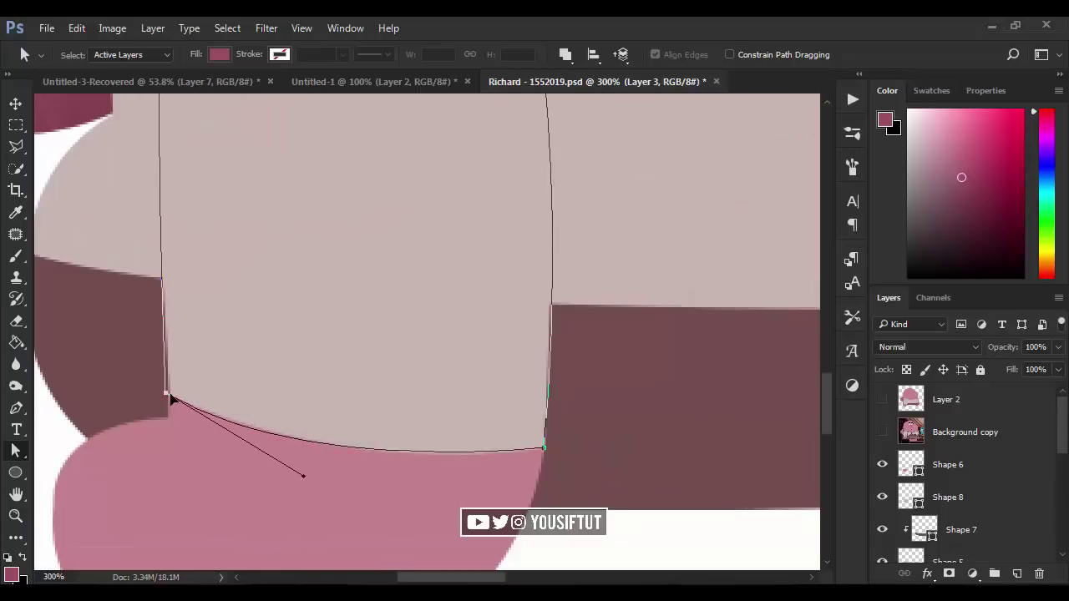
key("z")
left_click(309, 404, "alt")
left_click(309, 404, "alt")
Make a selection from the sleeve path with no feather, then add Layer 5.
right_click(442, 380)
left_click(491, 282)
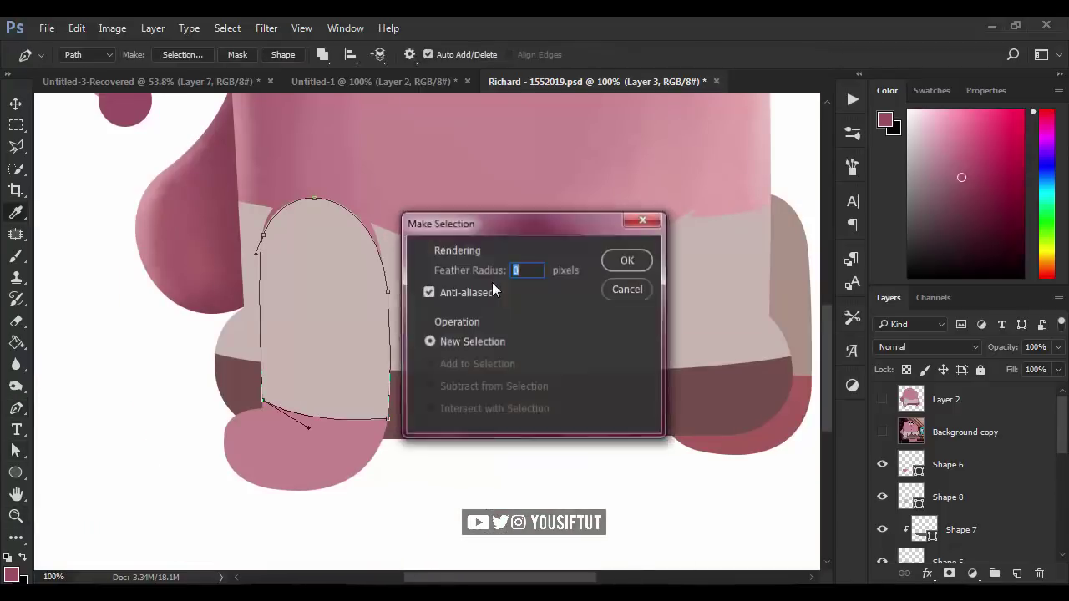
key("Return")
left_click(1017, 574)
Sample the light beige from the leg and draw a small square left of the body.
key("b")
left_click(458, 298, "alt")
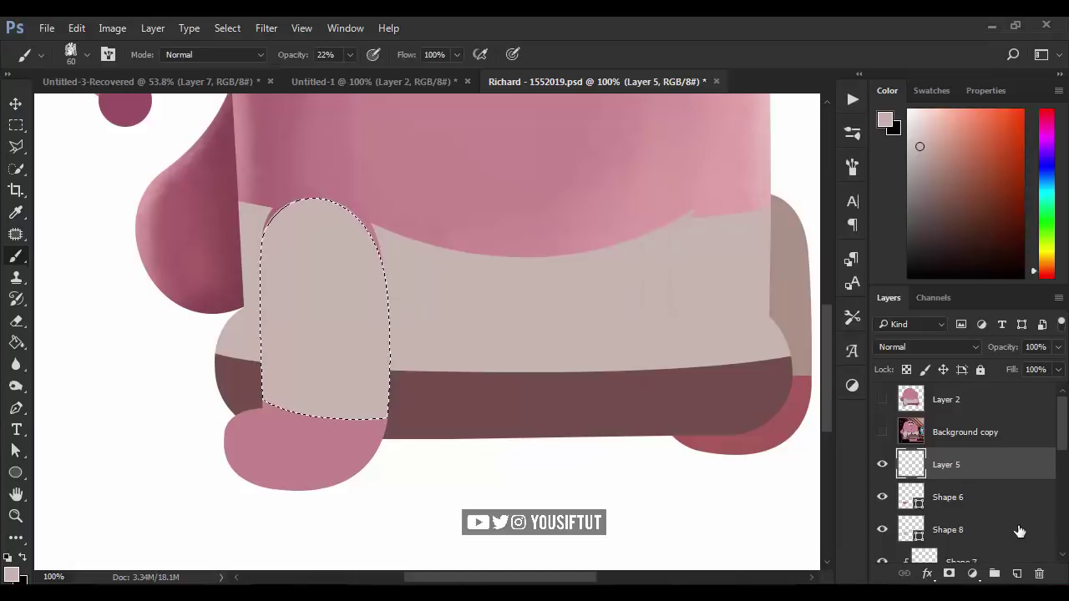
key("u")
right_click(15, 471)
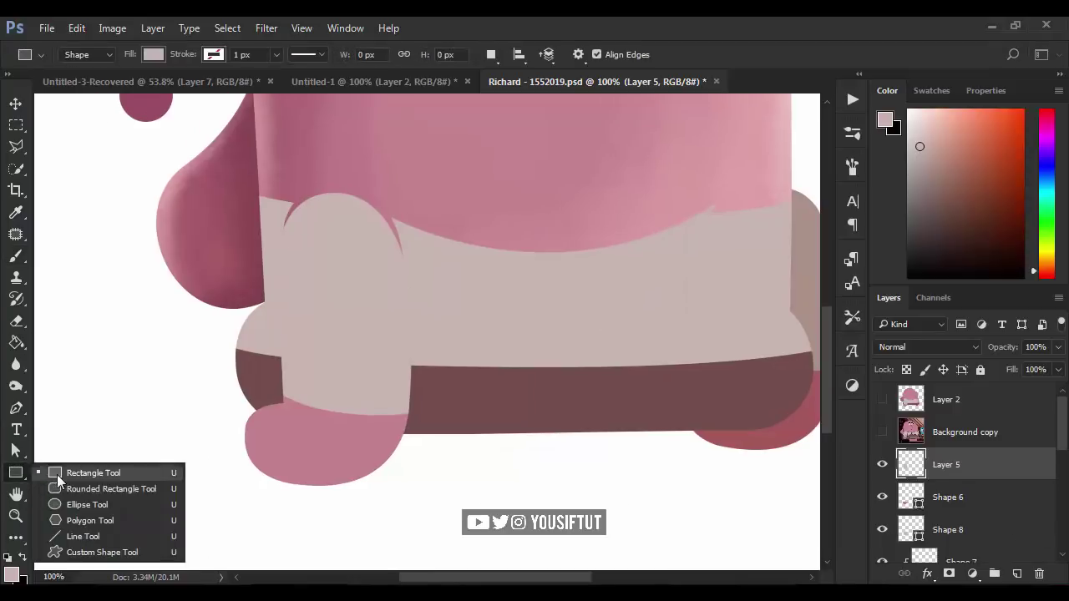
left_click(84, 470)
left_click_drag(187, 338, 214, 363)
Recolour the copied square to taupe 8b7f7b.
key("v")
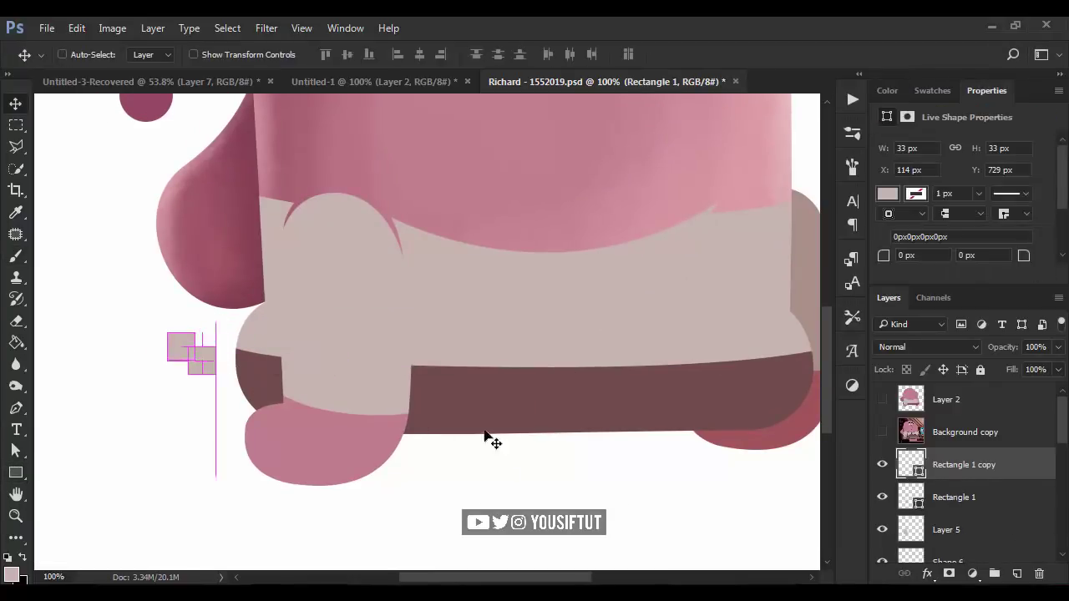
left_click(575, 309)
left_click(550, 241)
left_click(575, 290)
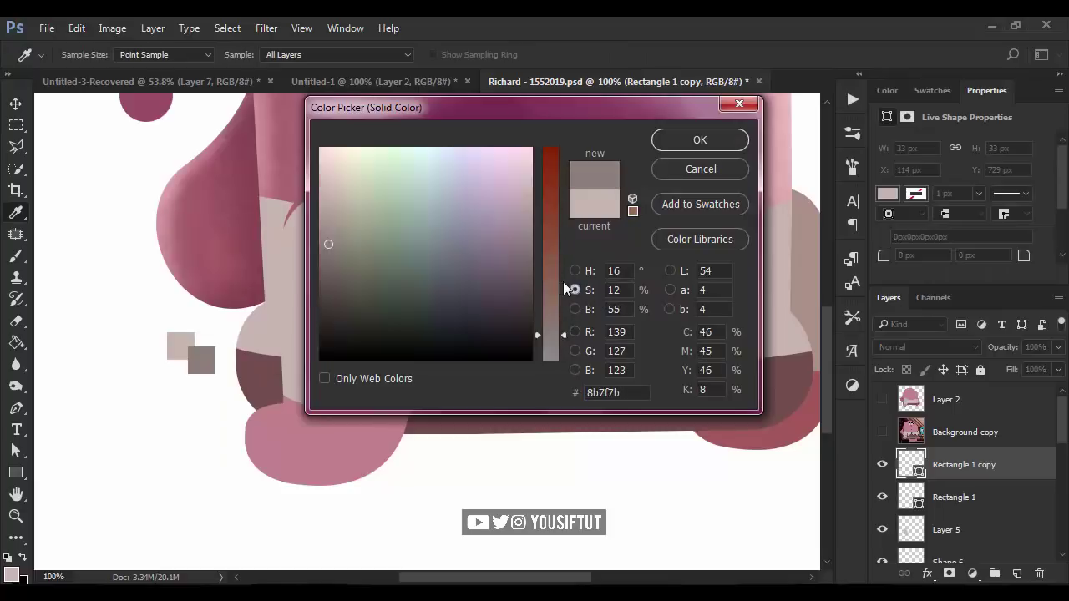
left_click(575, 271)
left_click(699, 140)
Duplicate the square up-left and recolour it near-white f9f9f9.
left_click_drag(201, 360, 159, 332)
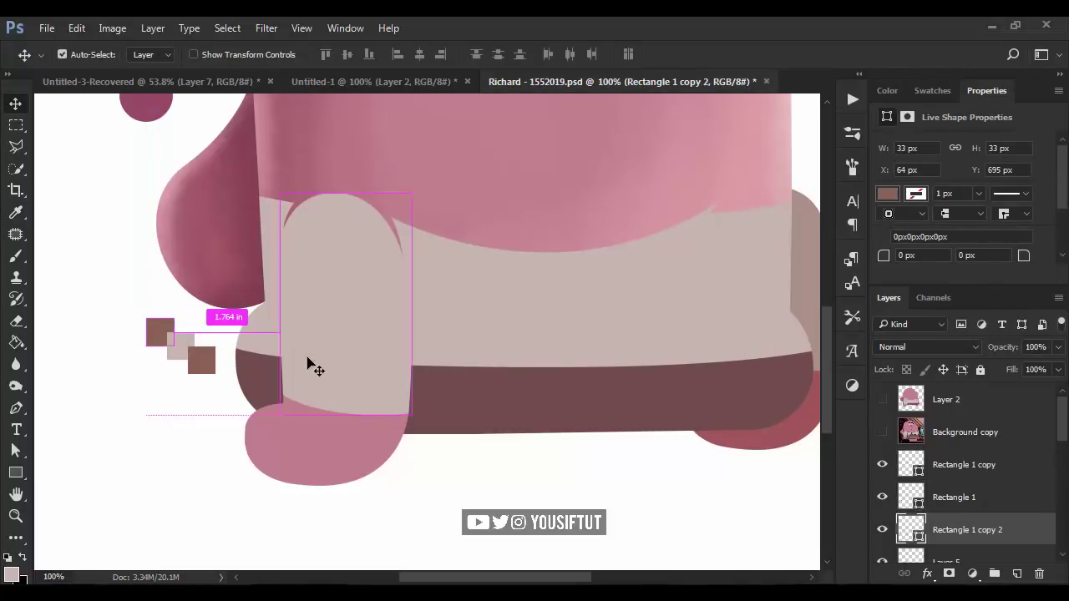
double_click(912, 530)
left_click_drag(550, 250, 550, 360)
left_click(574, 309)
left_click_drag(550, 218, 549, 159)
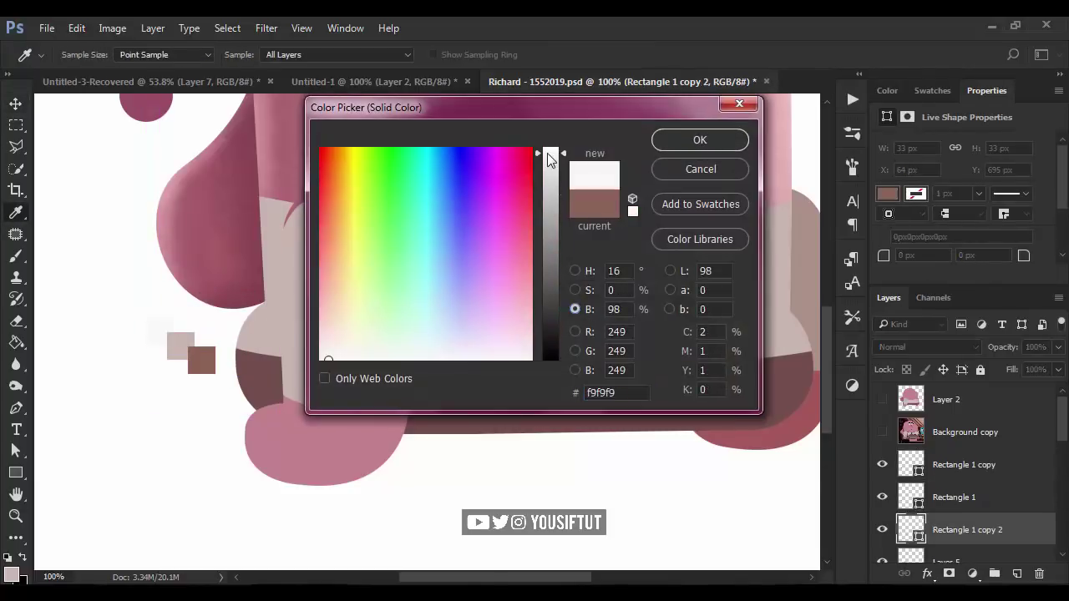
key("Return")
Group the three squares into Group 1 and rotate them -135° into diamonds.
left_click(964, 464, "shift")
key("ctrl+g")
key("ctrl+t")
mouse_move(224, 384)
left_mouse_down()
mouse_move(97, 226)
mouse_move(186, 376)
mouse_move(529, 435)
left_mouse_up()
key("Return")
Add Layer 6 clipped to Layer 5 and paint a leg highlight and a darker left edge.
key("z")
left_click(432, 406)
left_click(947, 483)
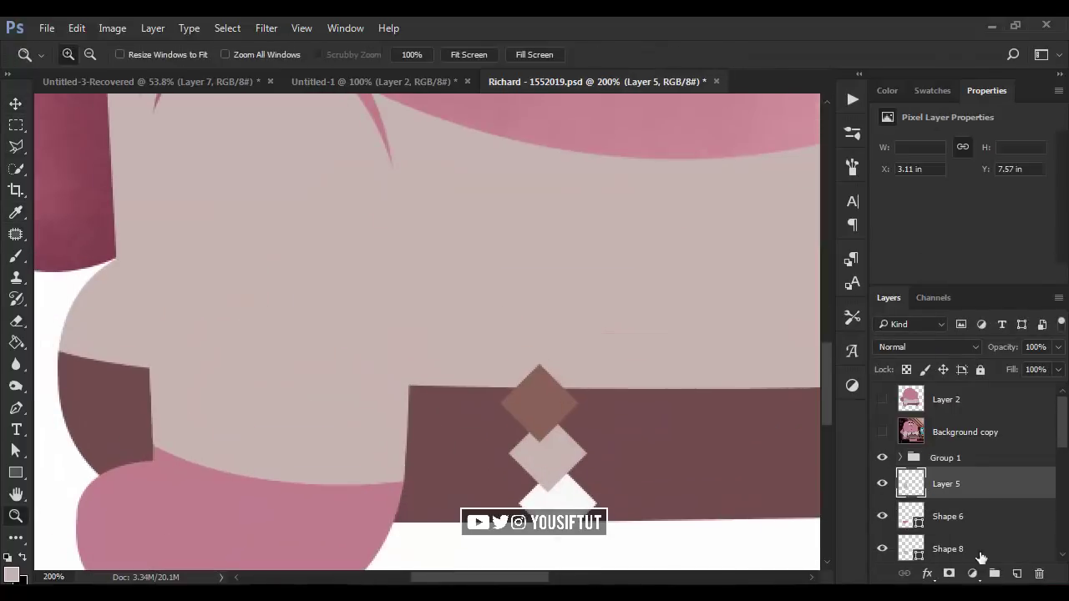
left_click(937, 494, "alt")
key("b")
key("ctrl+minus")
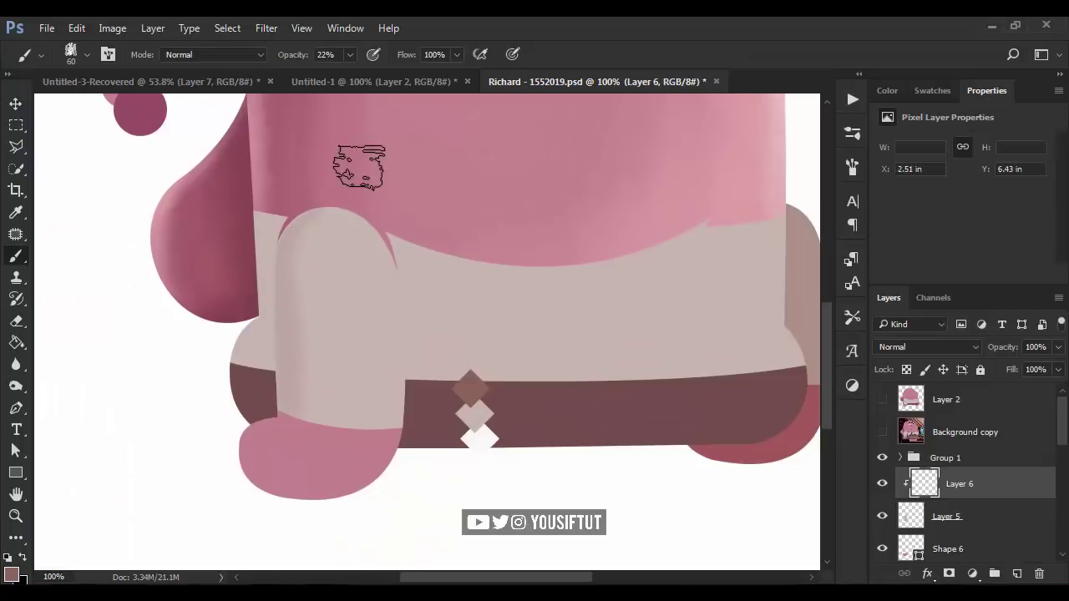
mouse_move(336, 200)
left_mouse_down()
mouse_move(284, 457)
mouse_move(334, 217)
left_mouse_up()
left_click_drag(261, 269, 289, 282)
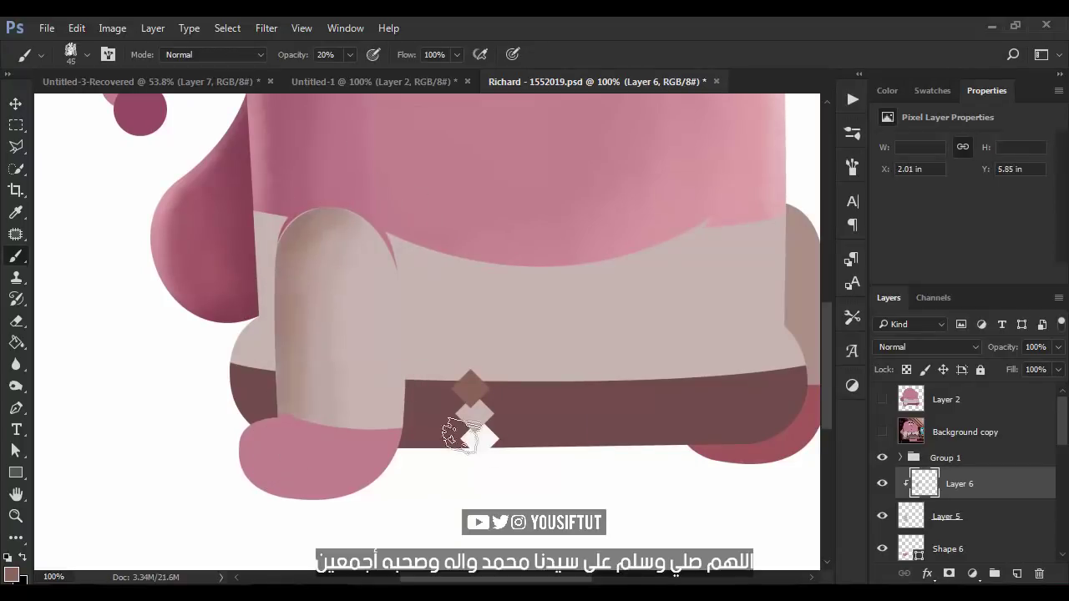
Paint a soft light stroke along the top and left edge of the leg.
left_click(298, 213)
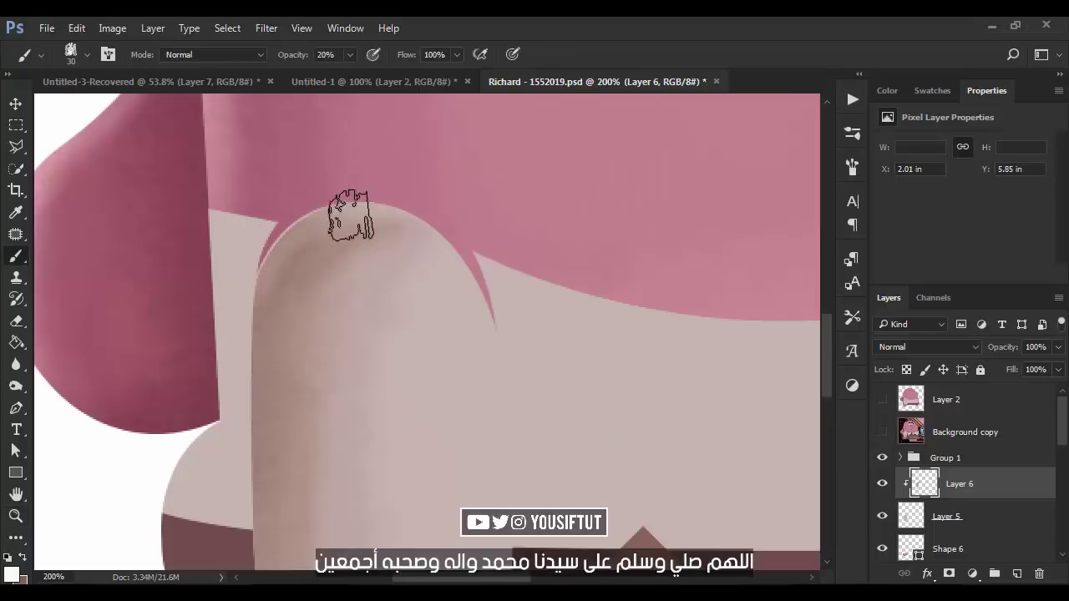
left_click_drag(261, 346, 305, 162)
scroll(273, 493, "up", 5)
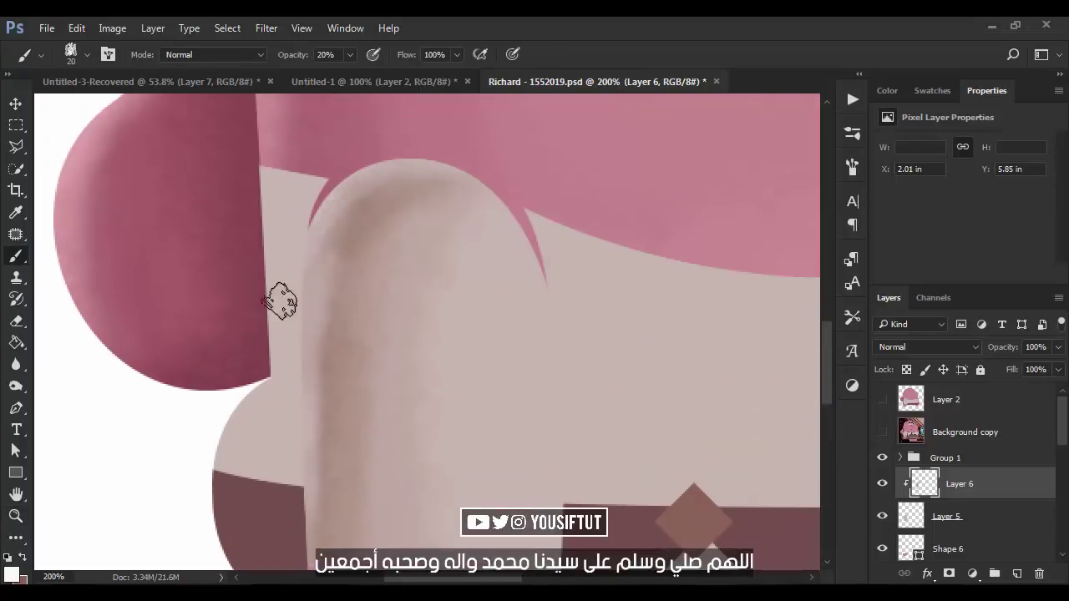
left_click_drag(309, 208, 291, 368)
scroll(293, 408, "down", 2)
scroll(288, 407, "right", 2)
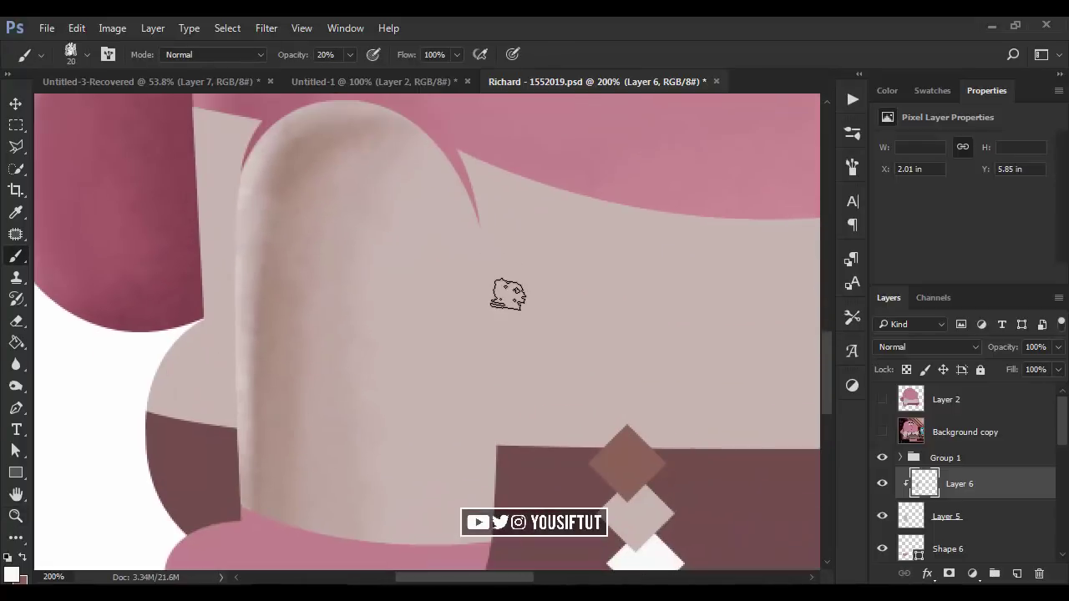
key("bracketright")
key("bracketright")
key("bracketright")
left_click(521, 338, "alt")
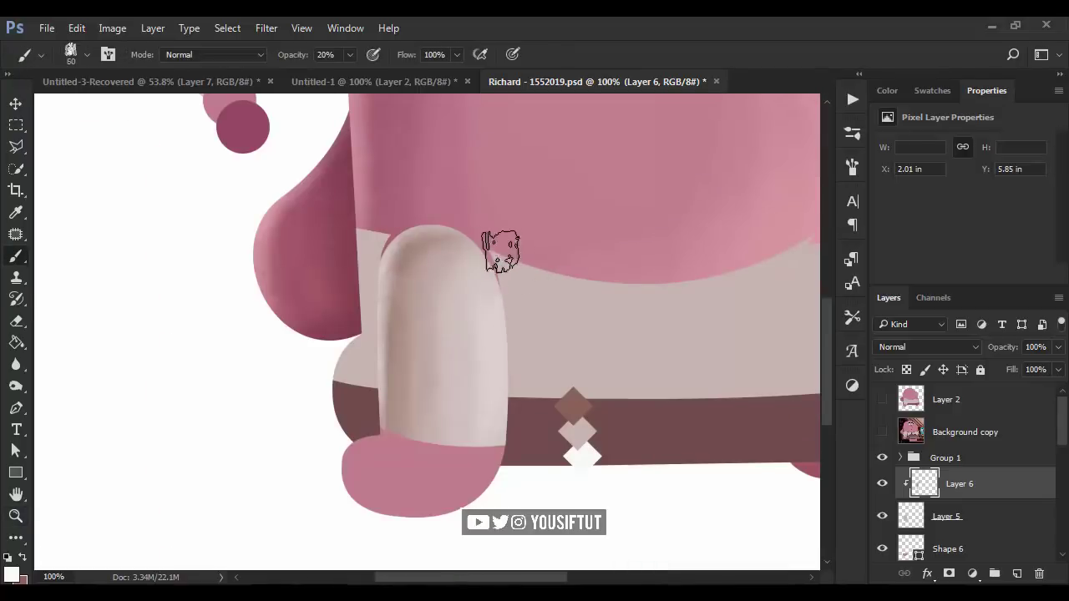
Check the shading against the reference, then add Layer 7 clipped above Shape 7.
key("z")
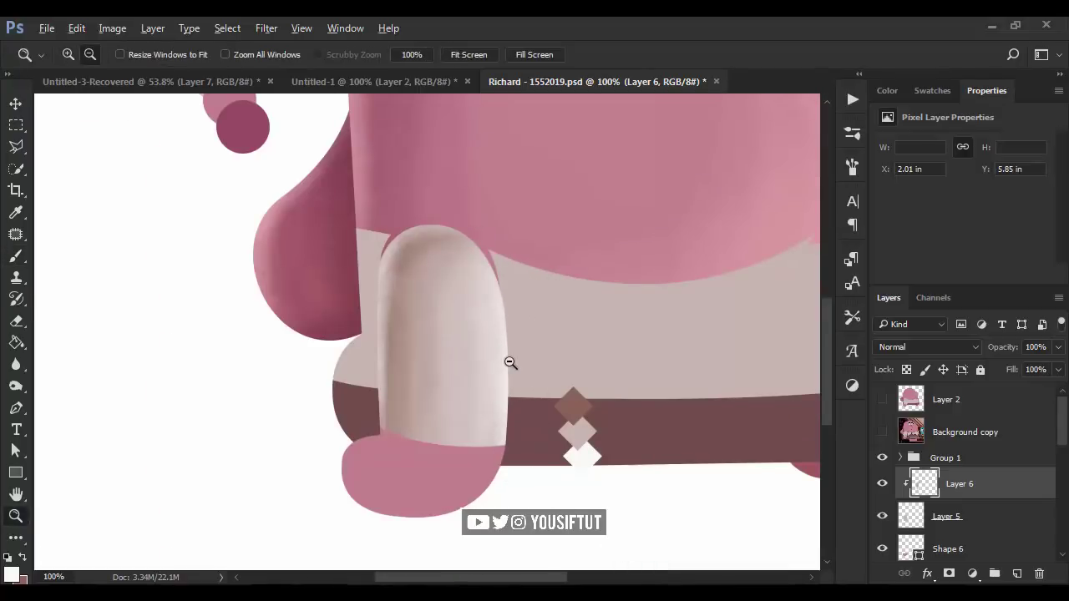
left_click(427, 383, "alt")
left_click(882, 432)
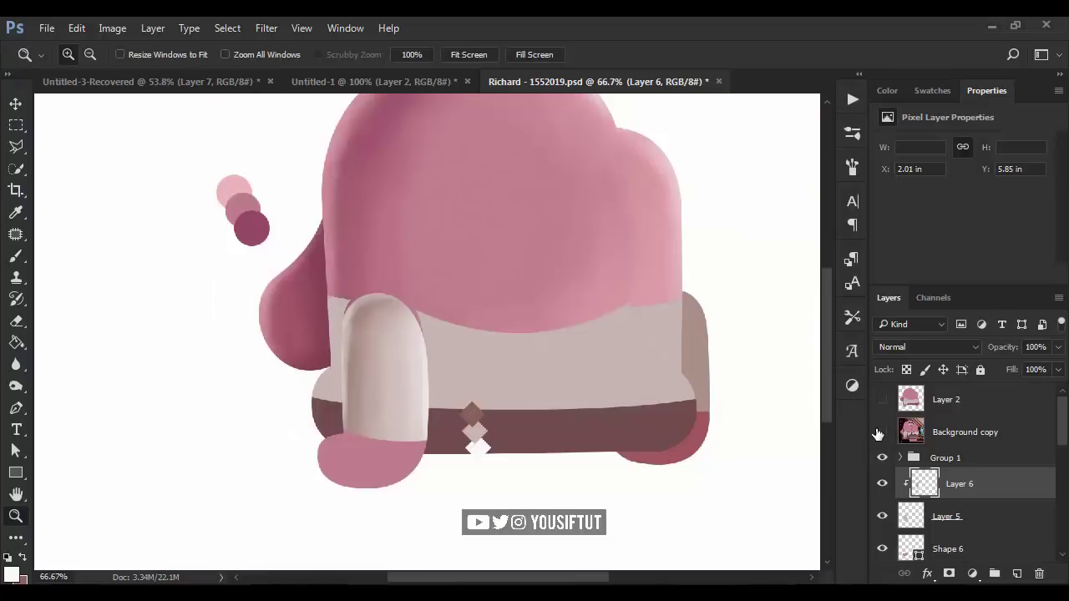
key("v")
left_click(663, 382, "ctrl")
left_click(1017, 576)
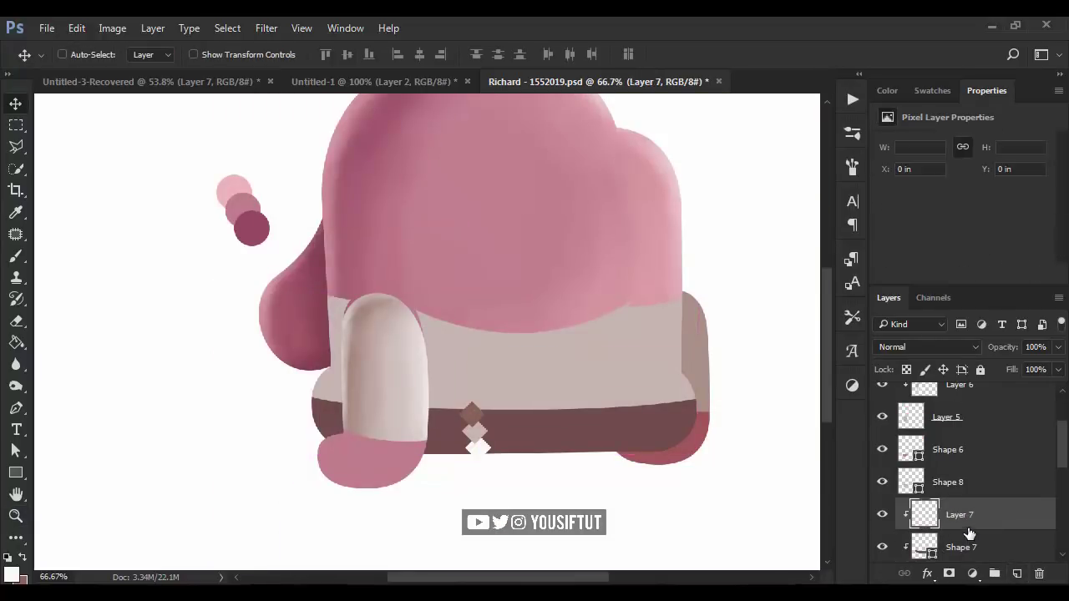
Add a Curves 1 adjustment clipped to the layer below, pulled down to darken.
left_click(852, 385)
left_click(748, 415)
left_click_drag(993, 229, 994, 244)
left_click(940, 275)
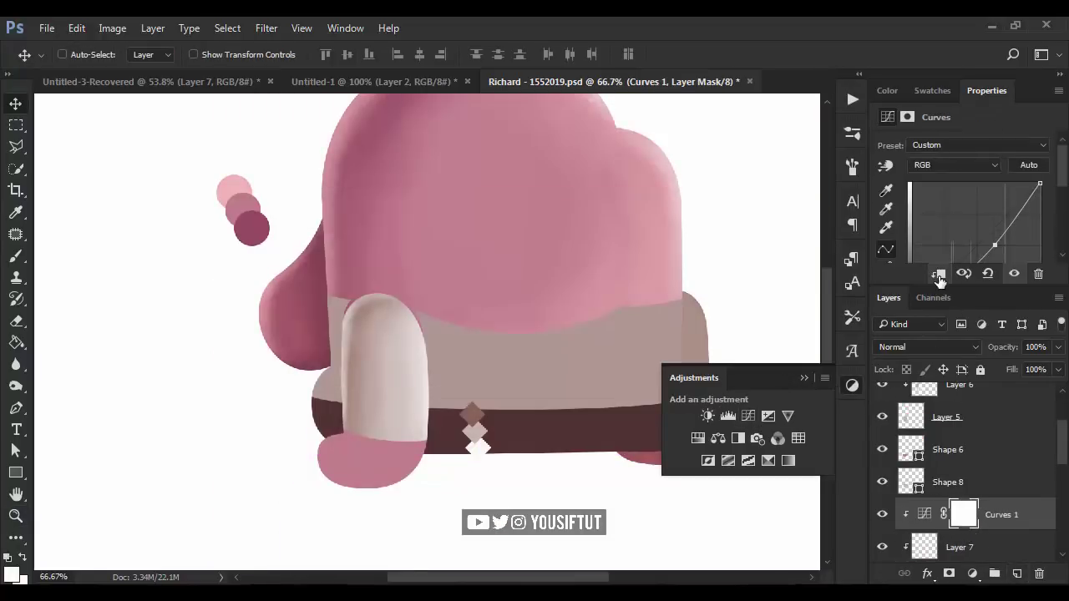
left_click(851, 385)
scroll(977, 208, "down", 1)
left_click_drag(994, 204, 999, 223)
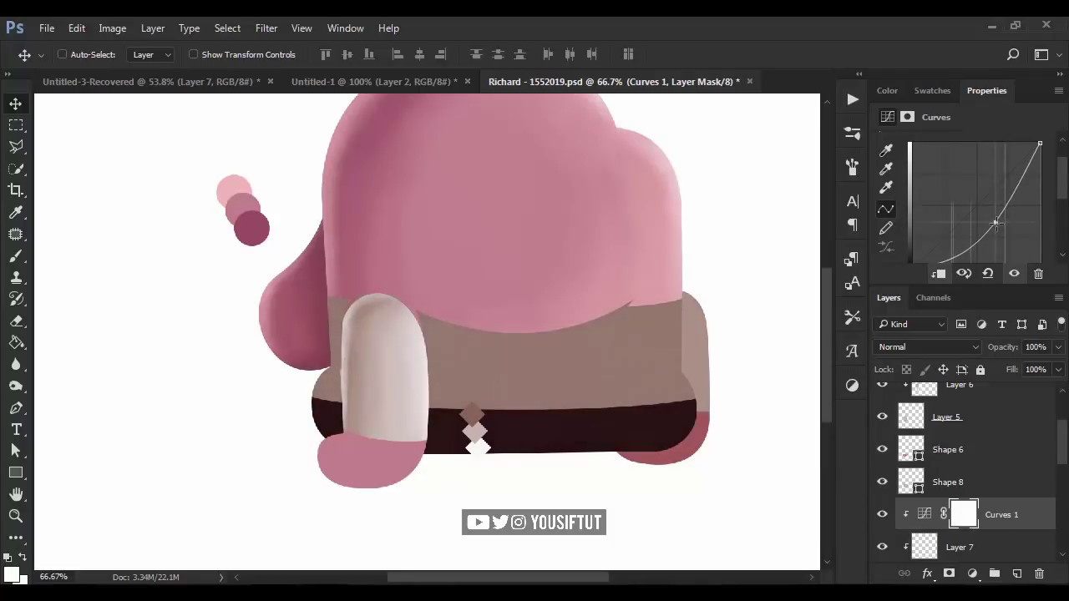
Invert the Curves 1 mask and paint white to reveal shadow along the leg's left edge.
key("ctrl+i")
key("b")
key("ctrl+plus")
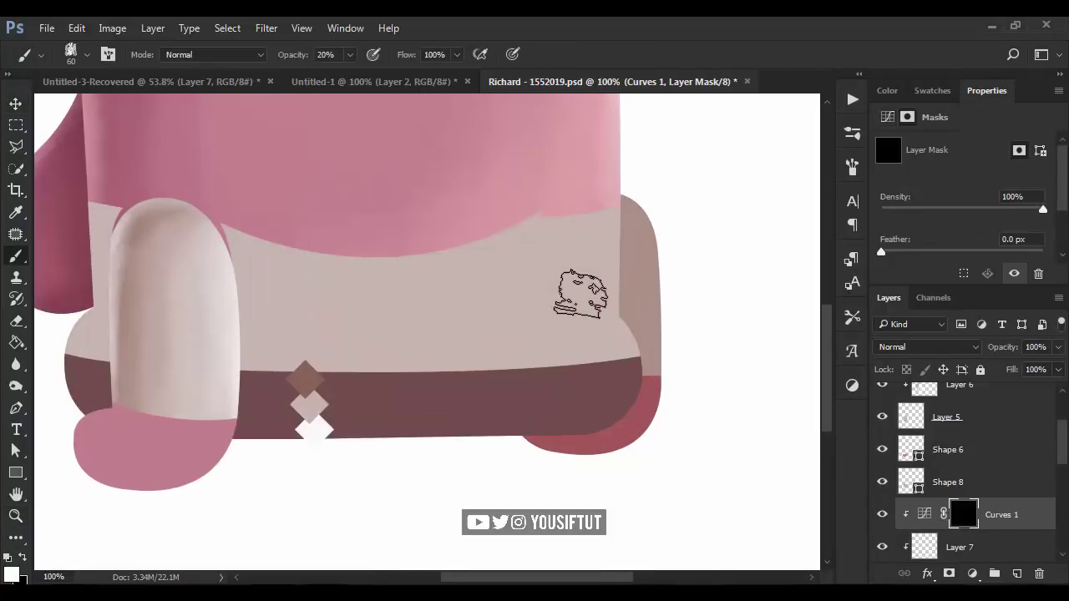
left_click_drag(336, 324, 467, 324)
key("bracketright")
key("bracketright")
key("bracketright")
key("x")
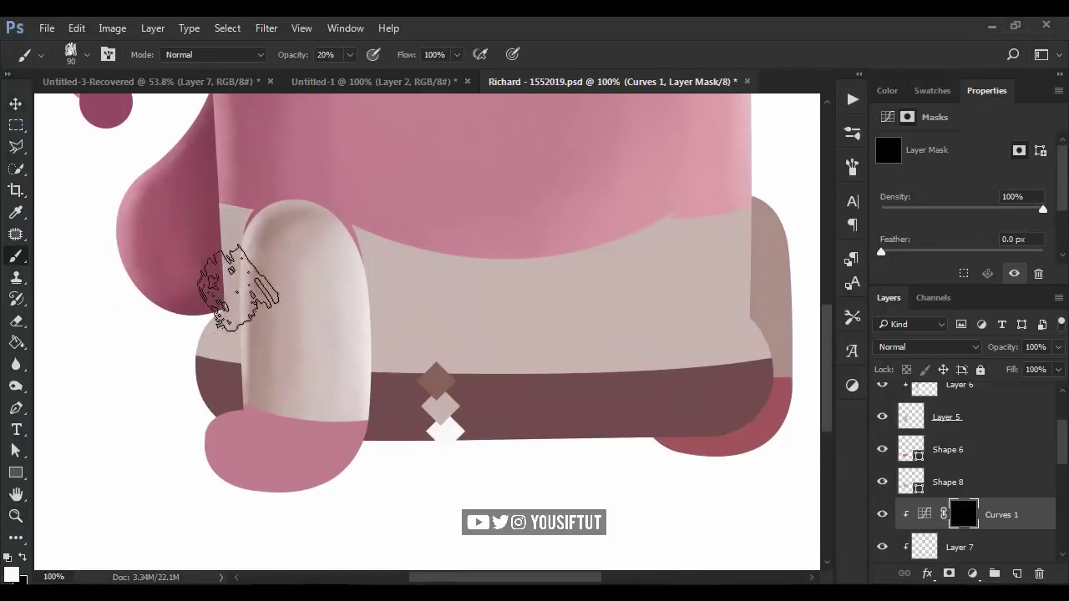
left_click_drag(224, 400, 224, 217)
Paint more shadow onto the body beside the leg, then add a second Curves adjustment.
key("z")
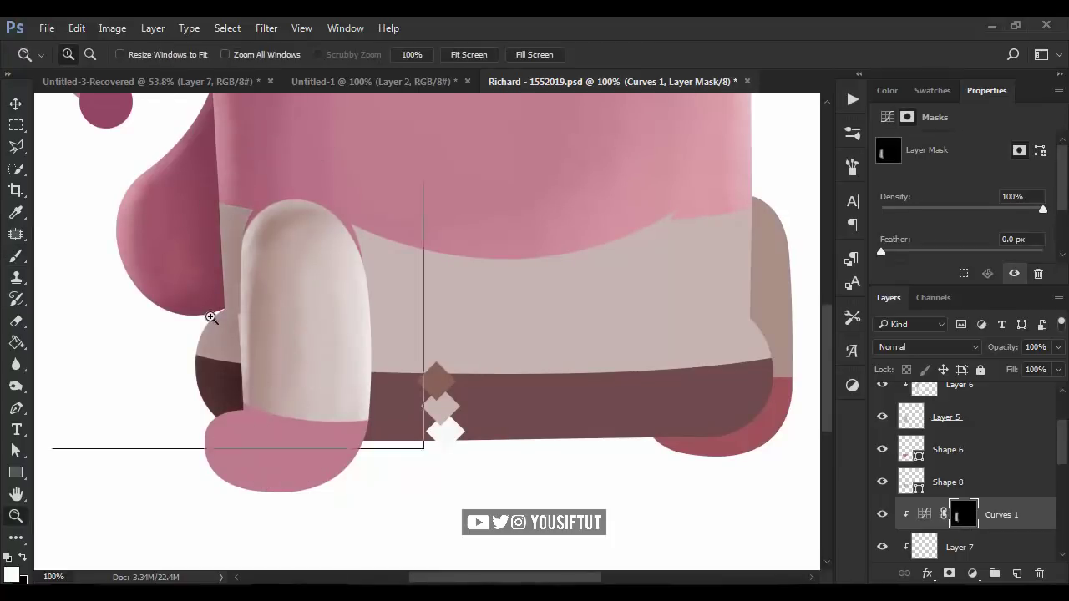
left_click(151, 265)
key("b")
key("bracketleft")
key("bracketleft")
key("bracketleft")
scroll(346, 417, "down", 3)
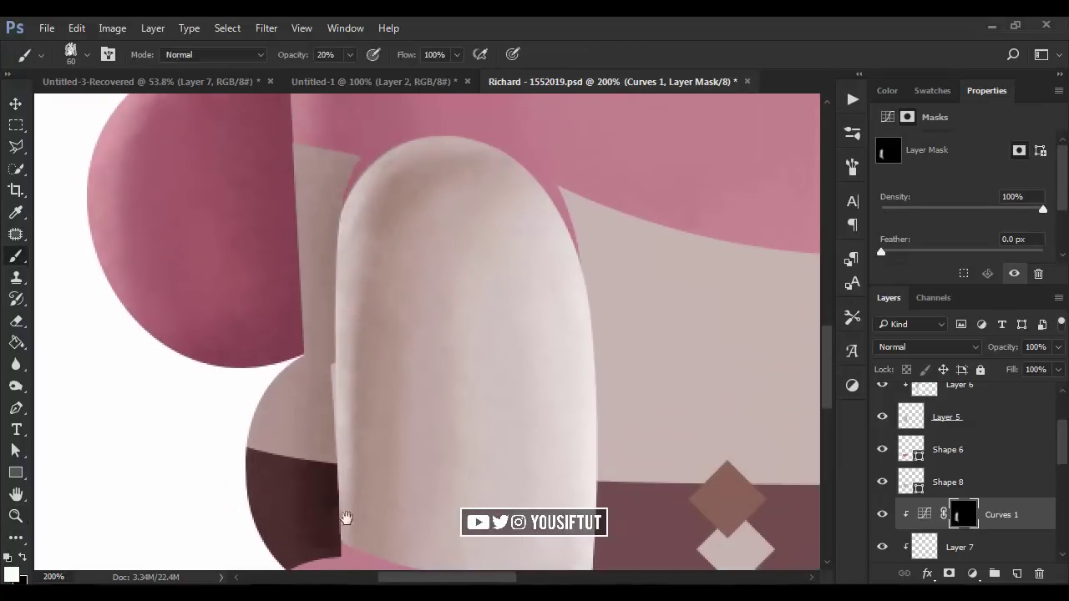
scroll(250, 443, "down", 3)
key("ctrl+minus")
key("ctrl+minus")
key("ctrl+minus")
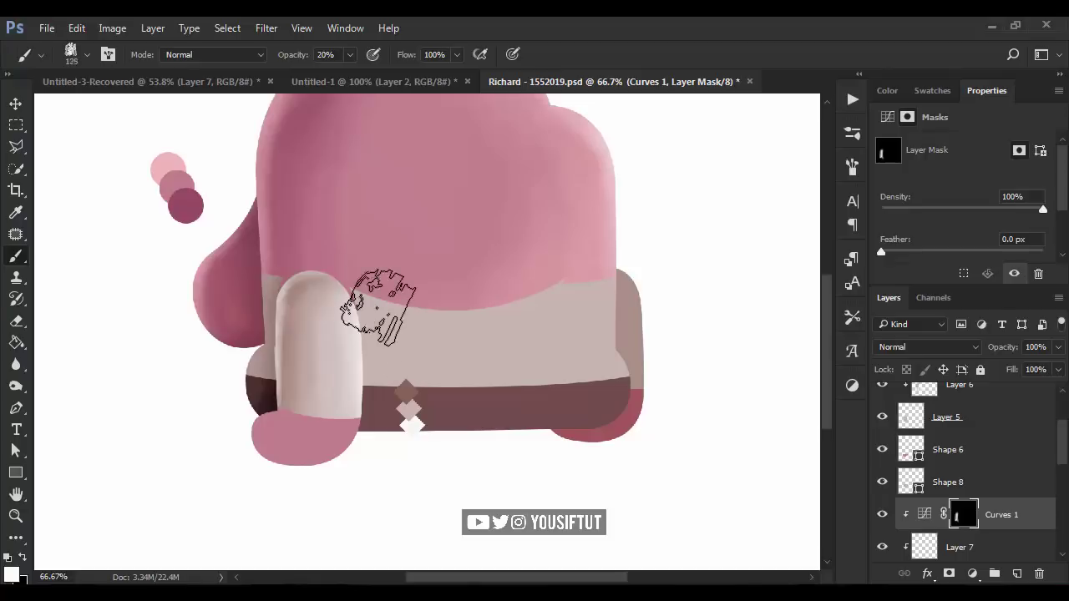
key("bracketright")
key("bracketright")
left_click_drag(298, 370, 280, 451)
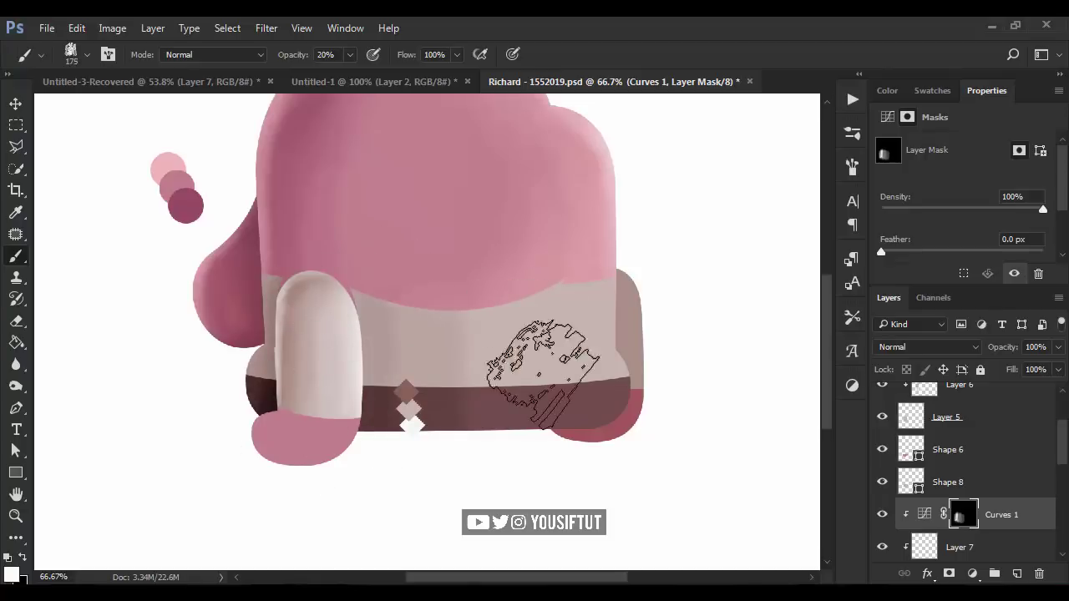
left_click(852, 385)
left_click(747, 415)
Bend Curves 2 upward to brighten, then invert its mask to black.
left_click_drag(969, 225, 949, 234)
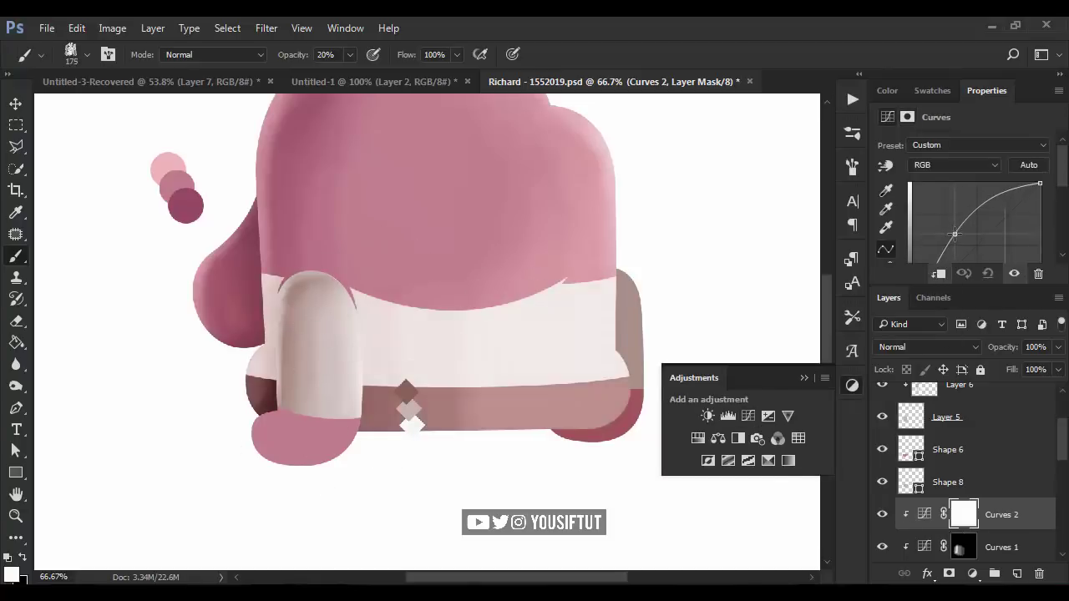
left_click(852, 385)
key("ctrl+i")
left_click(242, 322, "ctrl")
left_click(242, 321, "ctrl")
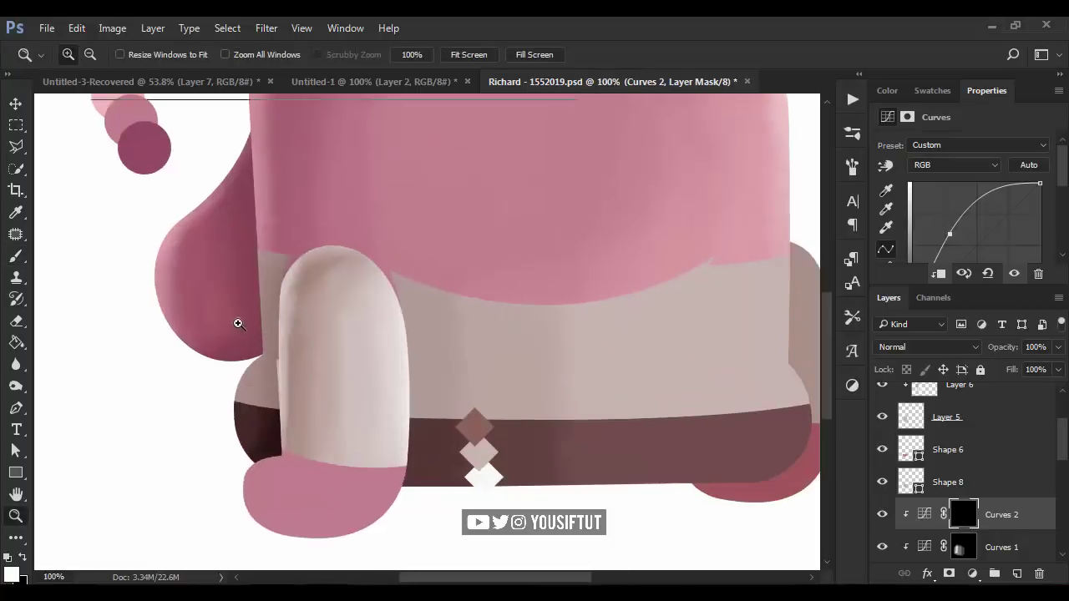
key("bracketleft")
key("bracketleft")
key("bracketleft")
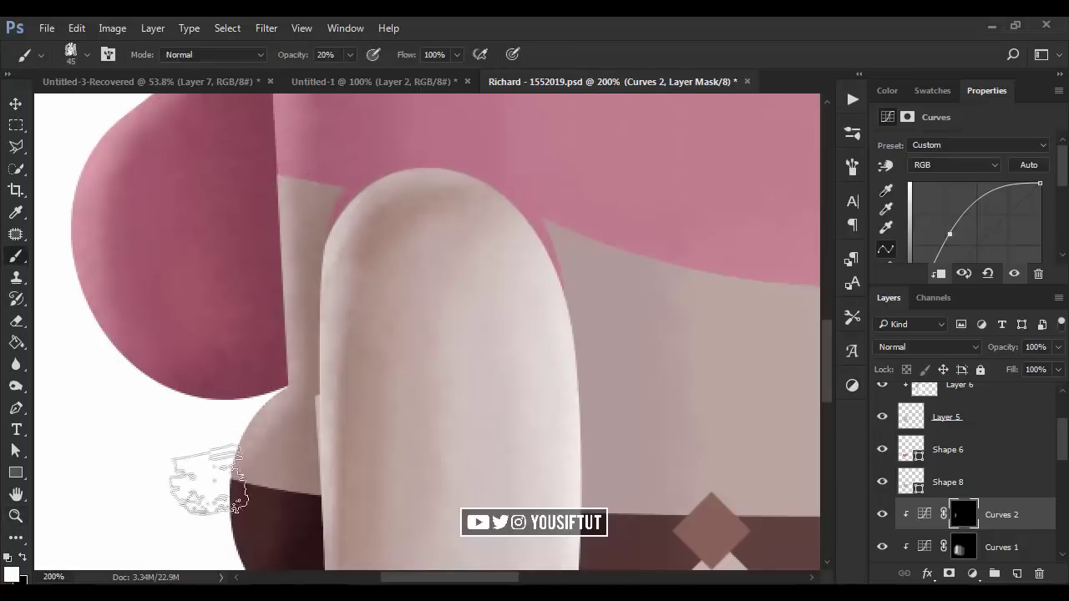
Select the Curves 1 mask and begin moving Layer 6.
scroll(250, 493, "down", 5)
scroll(258, 250, "up", 3)
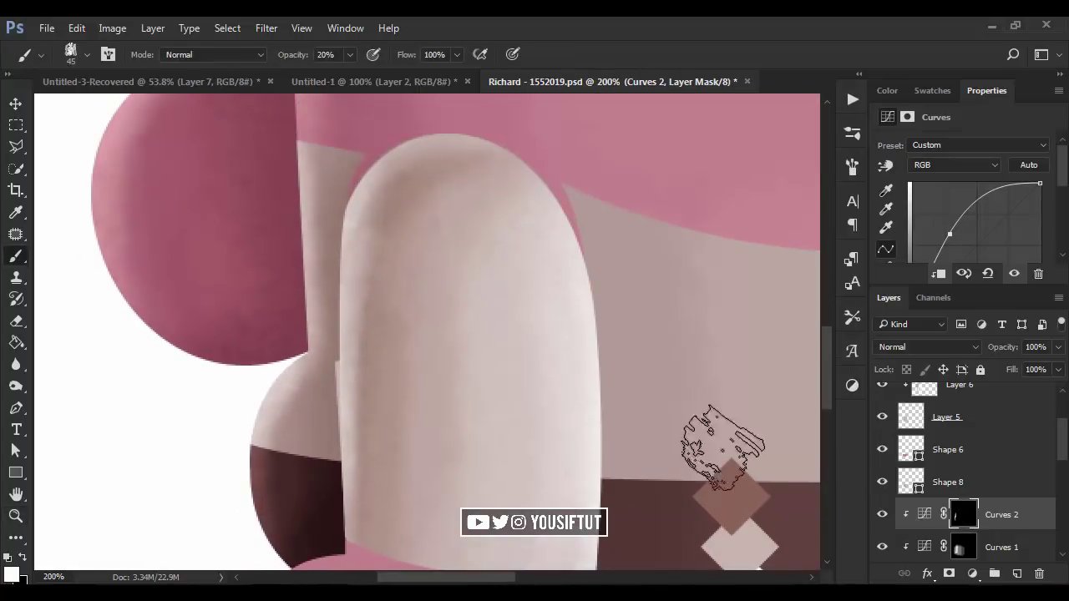
left_click(960, 549)
scroll(262, 340, "down", 5)
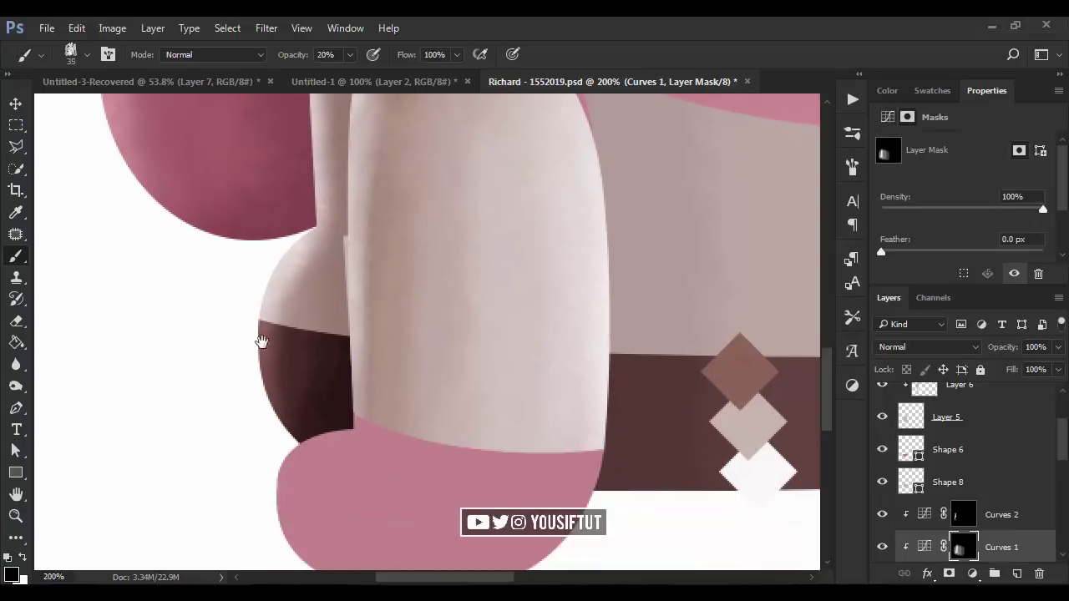
left_click(573, 329, "ctrl+alt")
left_click(632, 375, "ctrl")
Nudge the leg layer into place, toggle Shape 8, and select Layer 5.
left_click_drag(438, 319, 482, 334)
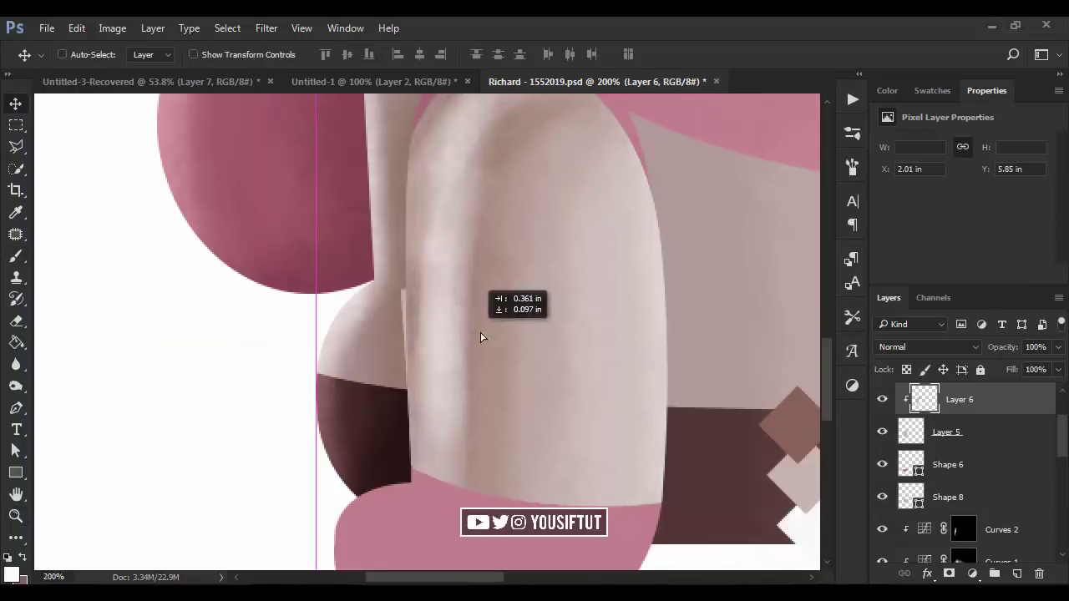
left_click(882, 431)
left_click(910, 497)
left_click(881, 432)
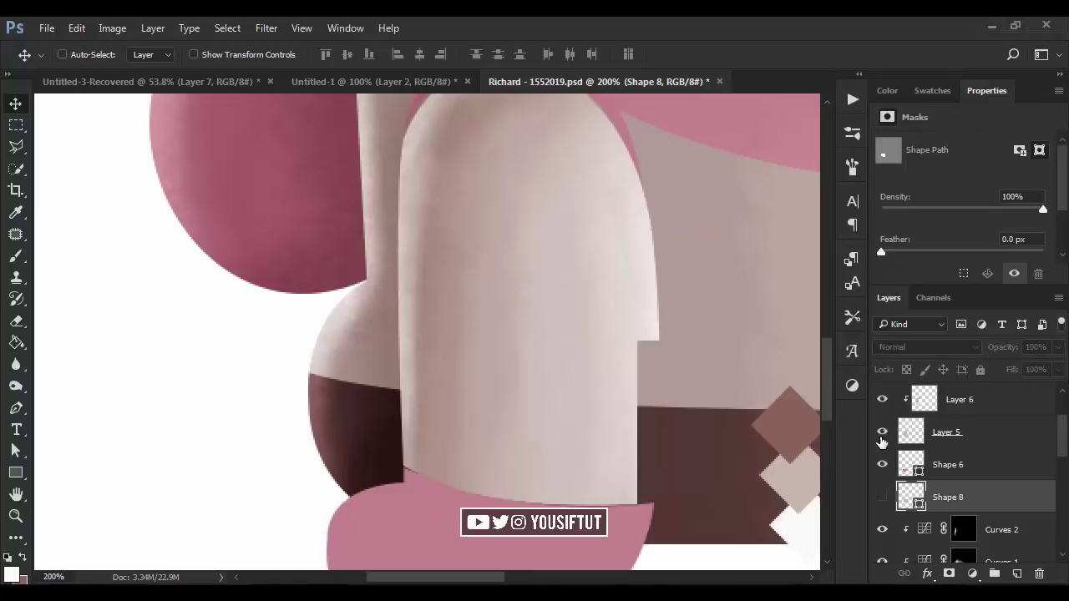
left_click(915, 436)
Load the Layer 5 leg outline as a selection and make a smoother work path.
key("m")
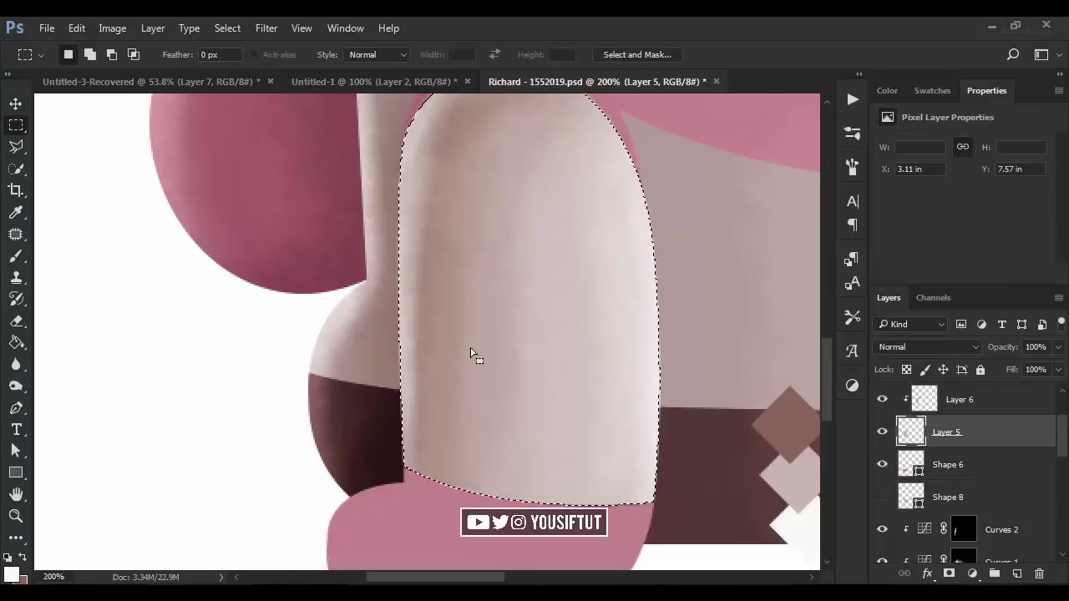
right_click(470, 355)
left_click(572, 147)
left_click(622, 294)
key("ctrl+z")
right_click(622, 294)
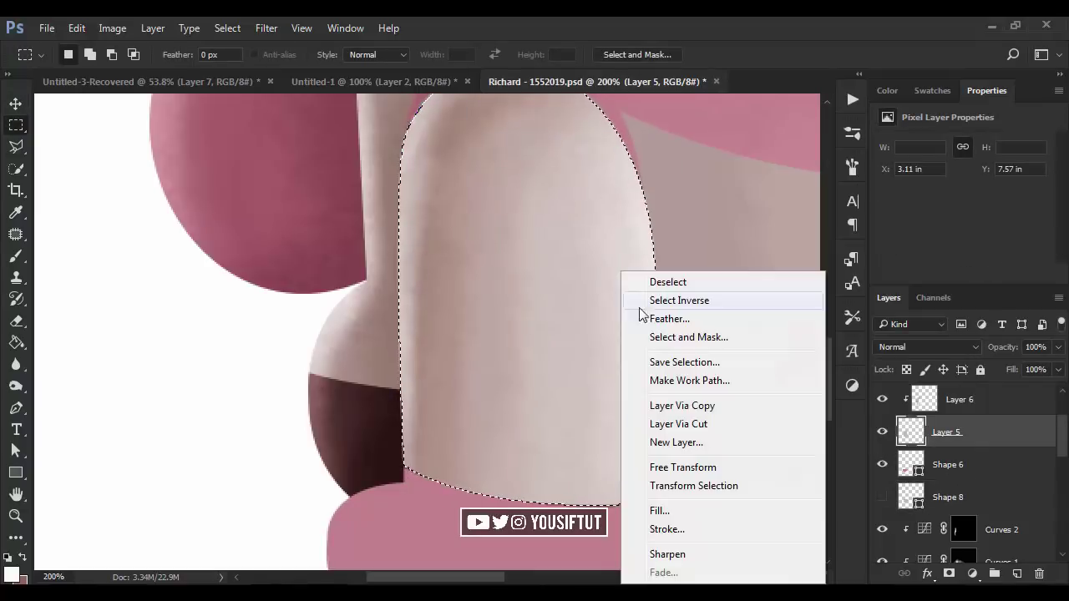
left_click(660, 380)
left_click(613, 299)
Convert the leg path back to a selection and regenerate the smoother work path.
left_click_drag(664, 347, 676, 420)
key("a")
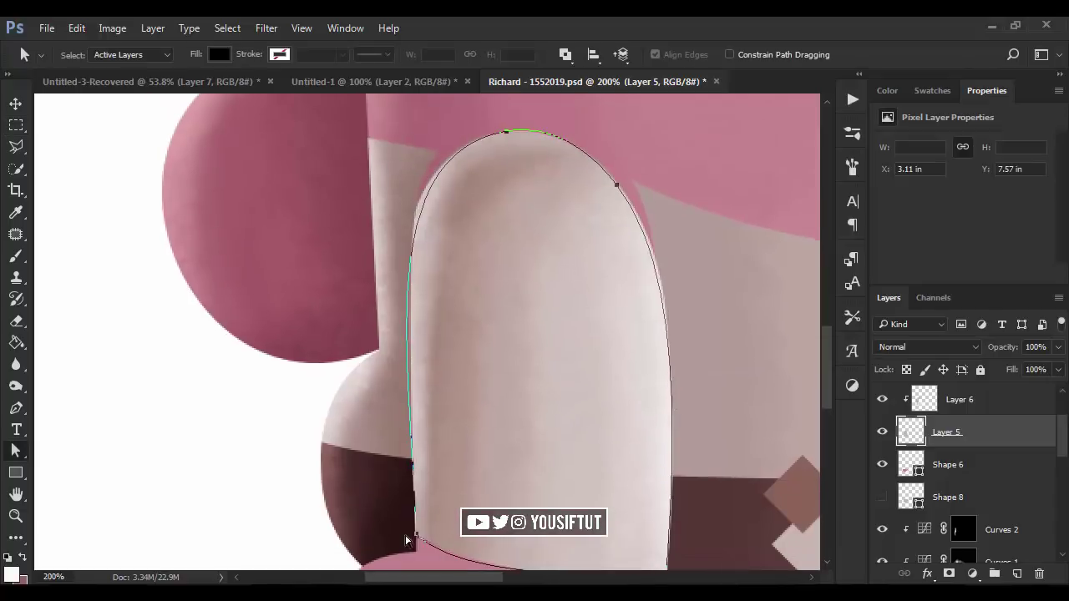
key("ctrl+Return")
right_click(639, 306)
key("Escape")
key("m")
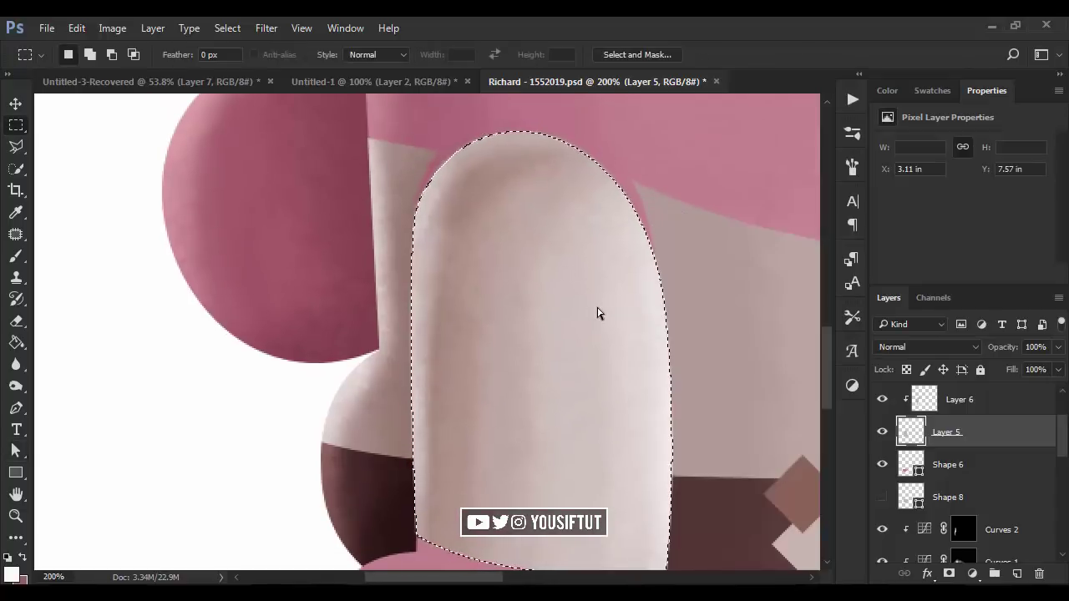
right_click(596, 310)
left_click(668, 379)
left_click(622, 301)
left_click_drag(646, 343, 623, 289)
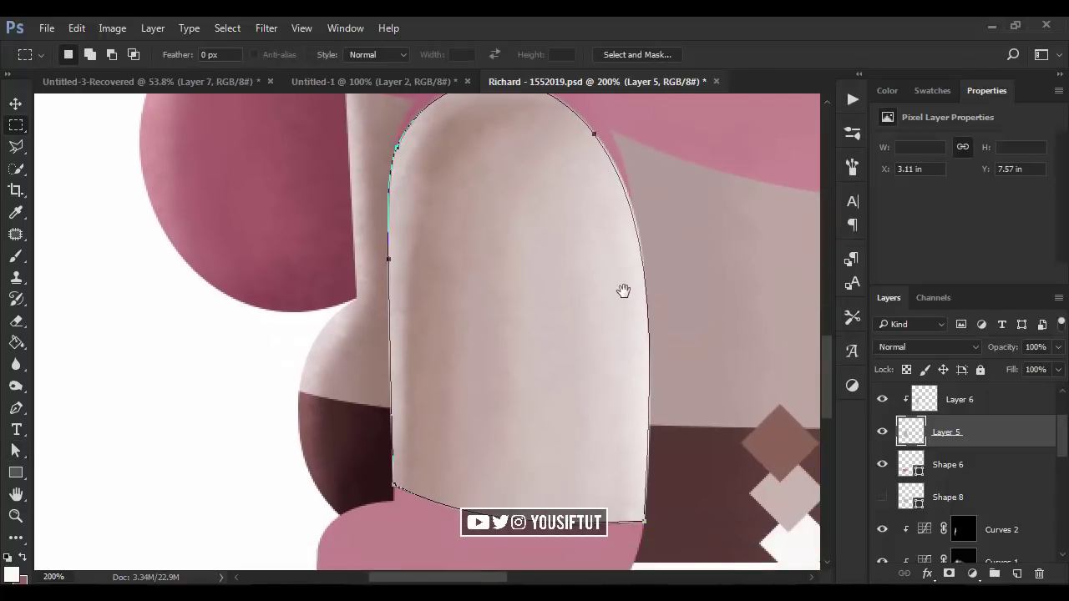
Turn the leg path into Shape 10, filled with the colour sampled from the leg.
key("p")
left_click(954, 466)
left_click(1017, 574)
left_click(292, 58)
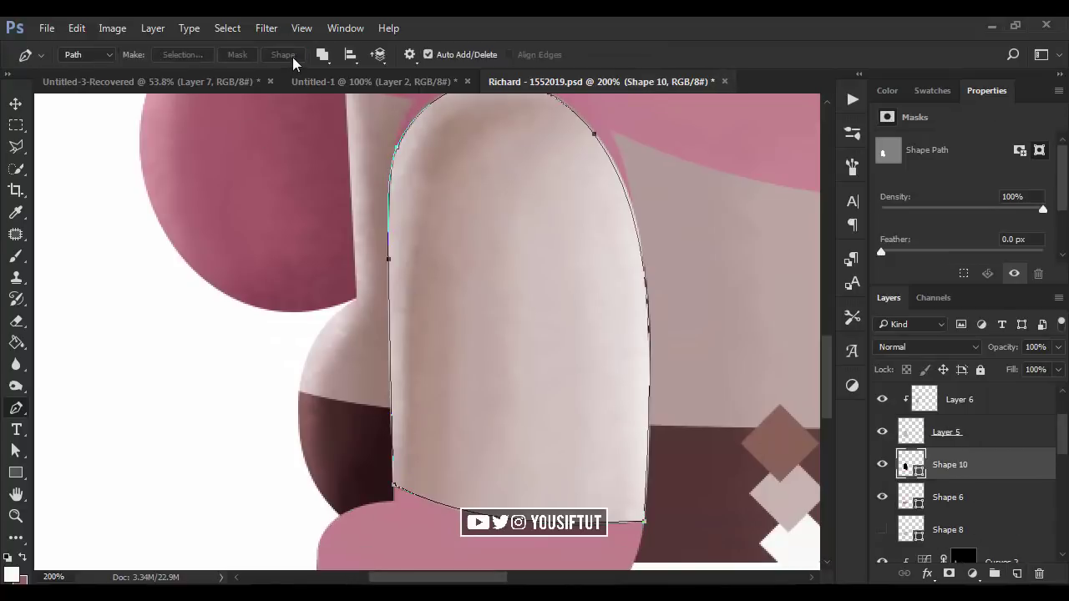
double_click(911, 464)
left_click(568, 346)
left_click(694, 139)
Remove the old textured Layer 5, keeping Layer 6's shading visible on the new shape.
key("v")
left_click(946, 431)
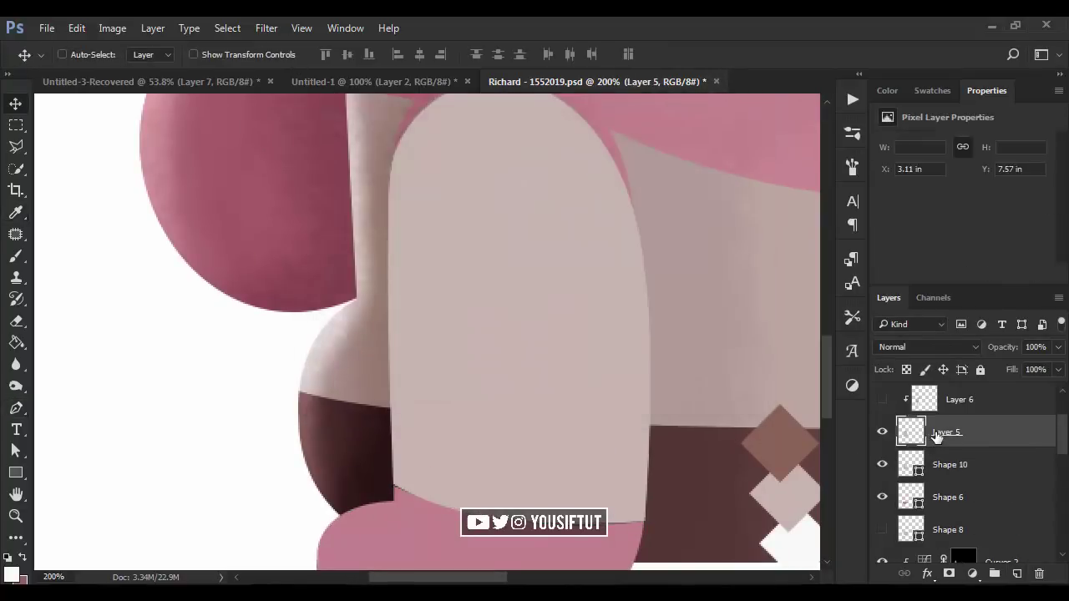
key("ctrl+e")
left_click(882, 399)
Zoom in to check the leg path's bottom segment, then fit the artwork on screen.
key("p")
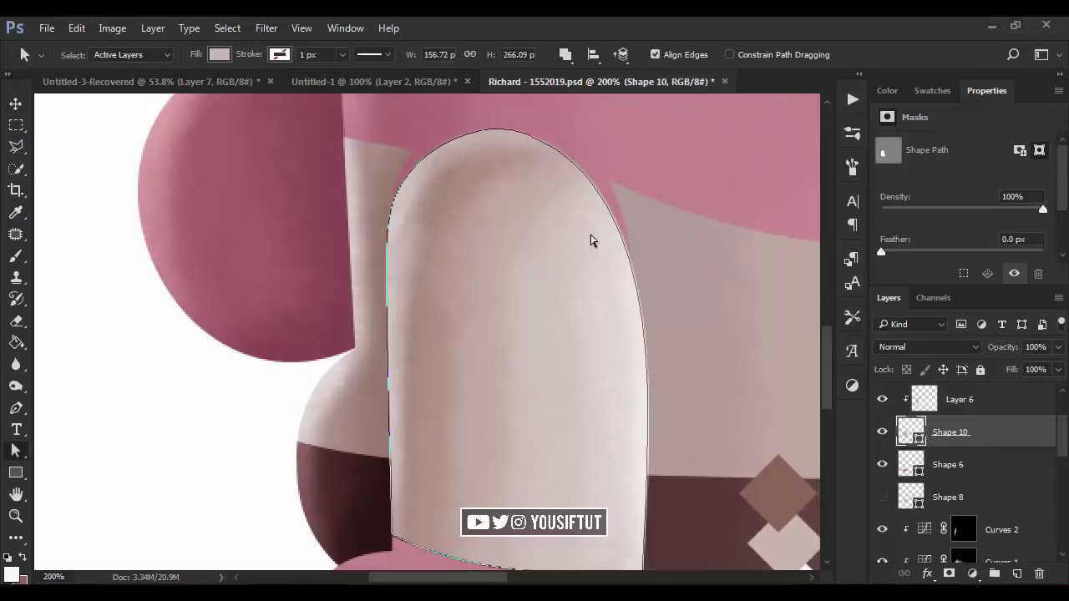
key("z")
left_click(571, 509)
key("a")
left_click(535, 494)
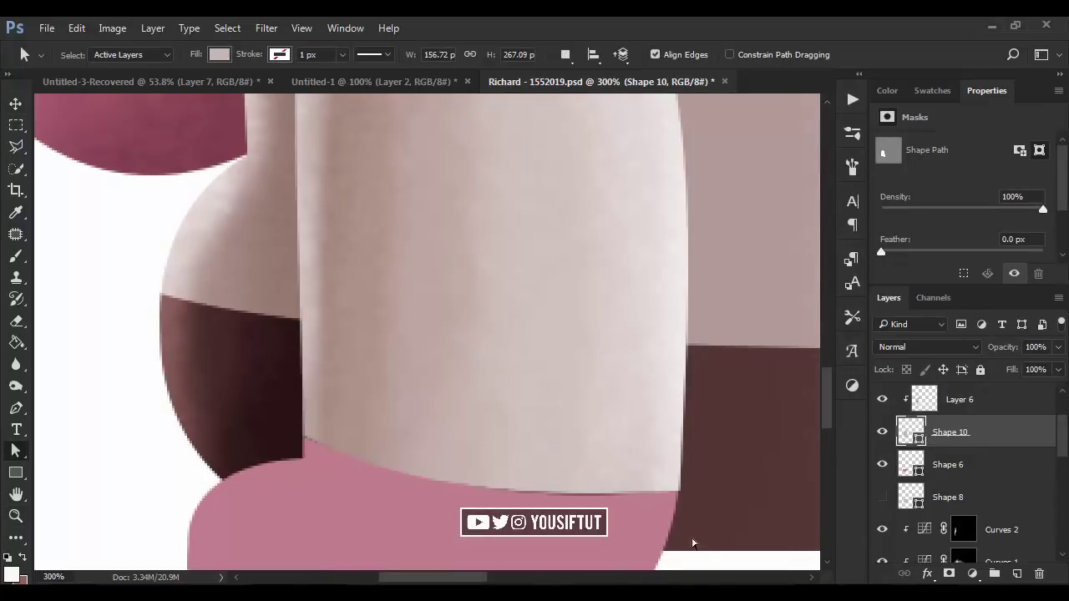
key("ctrl+0")
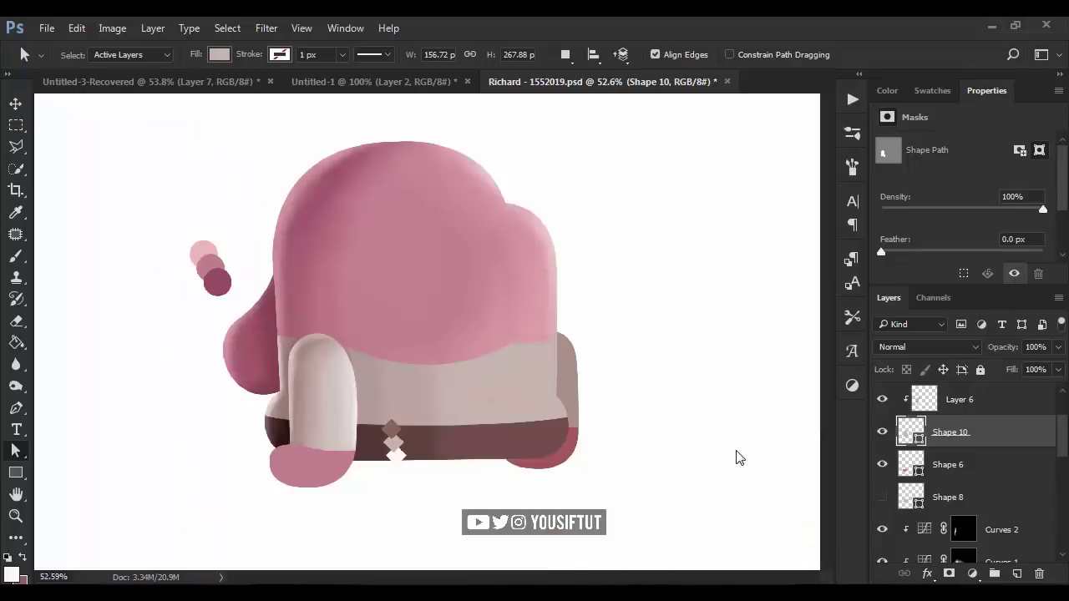
key("v")
scroll(969, 468, "down", 2)
Paint white highlights on the Curves 2 mask across the shirt band's right side.
left_click(962, 449)
key("b")
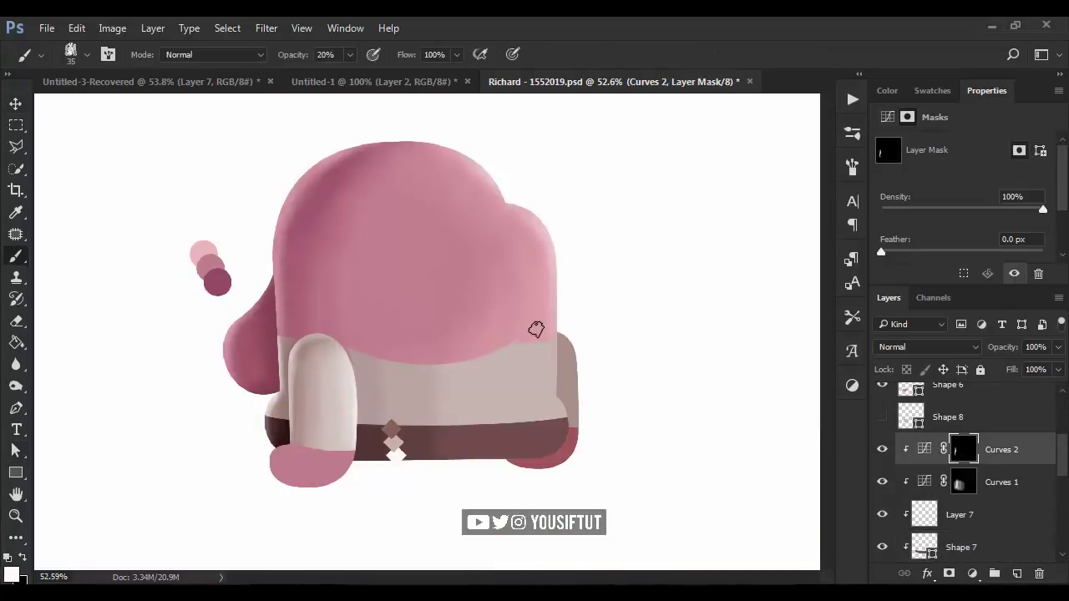
scroll(555, 455, "up", 2)
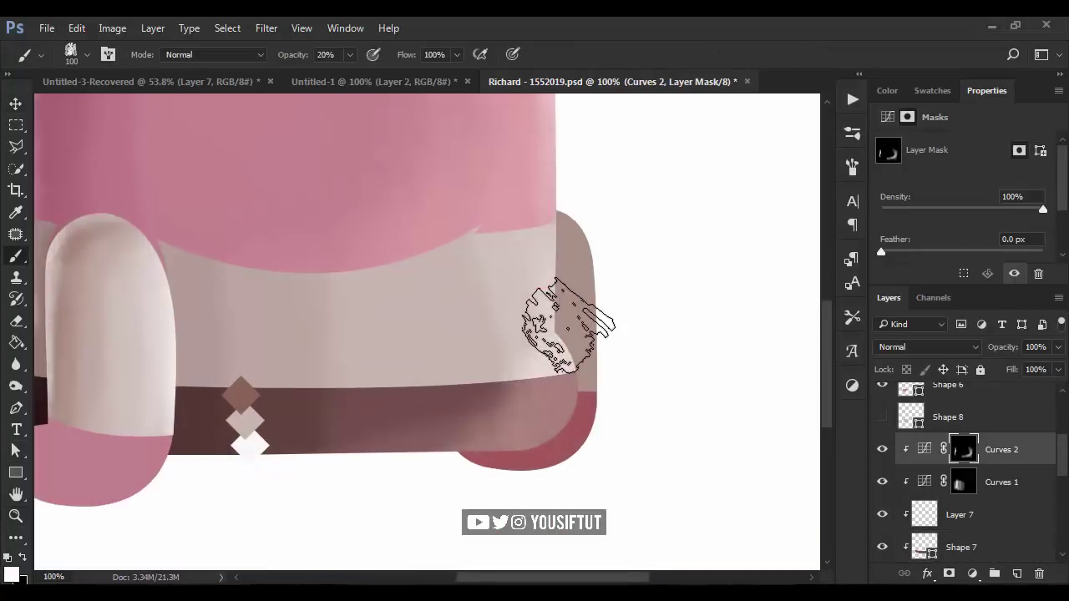
mouse_move(573, 309)
left_mouse_down()
mouse_move(501, 323)
mouse_move(518, 250)
mouse_move(376, 401)
left_mouse_up()
mouse_move(307, 496)
left_mouse_down()
mouse_move(525, 349)
mouse_move(454, 287)
left_mouse_up()
Set the brush to 10% opacity and size 80, and compare the highlight on and off.
key("1")
key("bracketright")
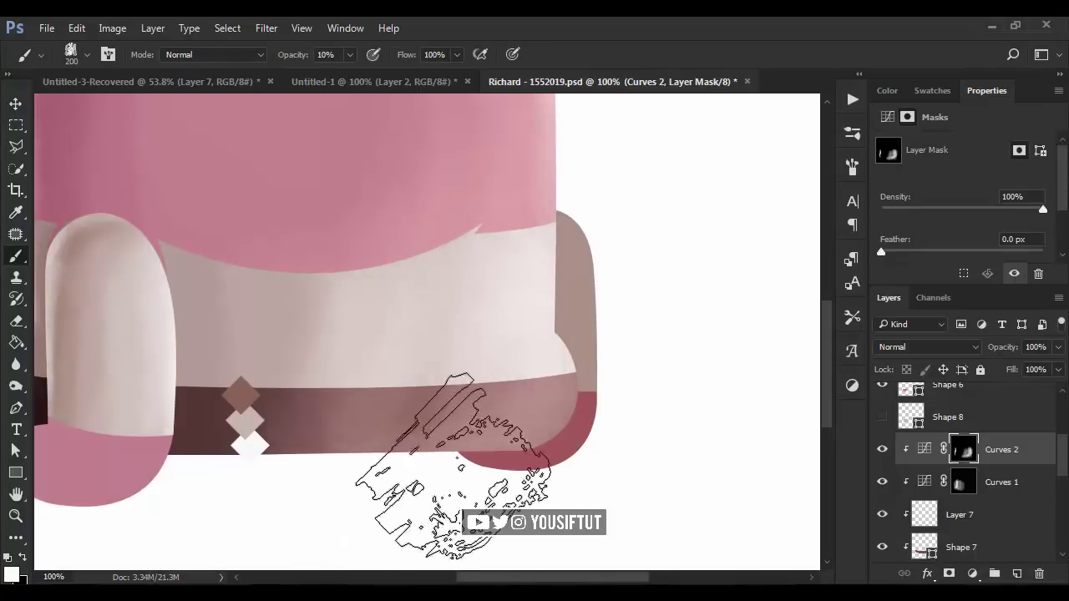
key("bracketleft")
key("bracketleft")
key("bracketleft")
key("ctrl+minus")
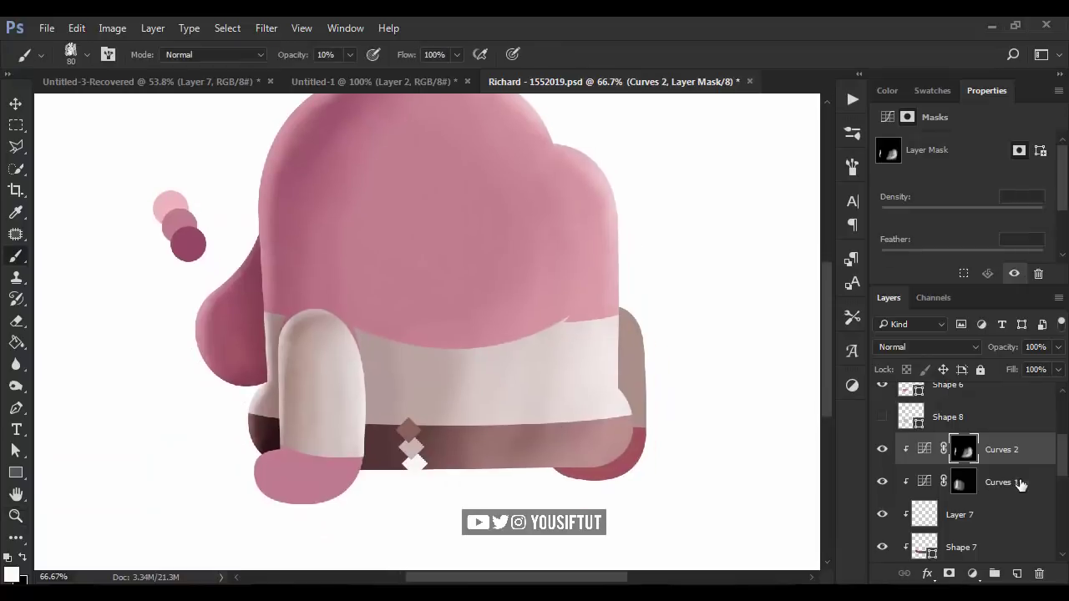
key("ctrl+comma")
left_click(884, 453)
left_click(552, 359)
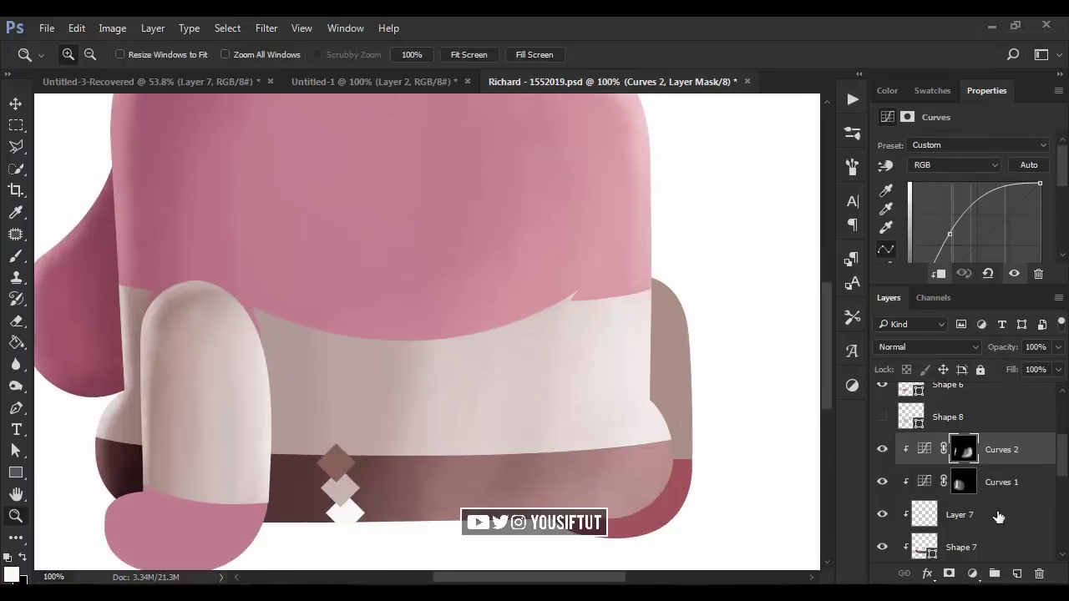
left_click(997, 514)
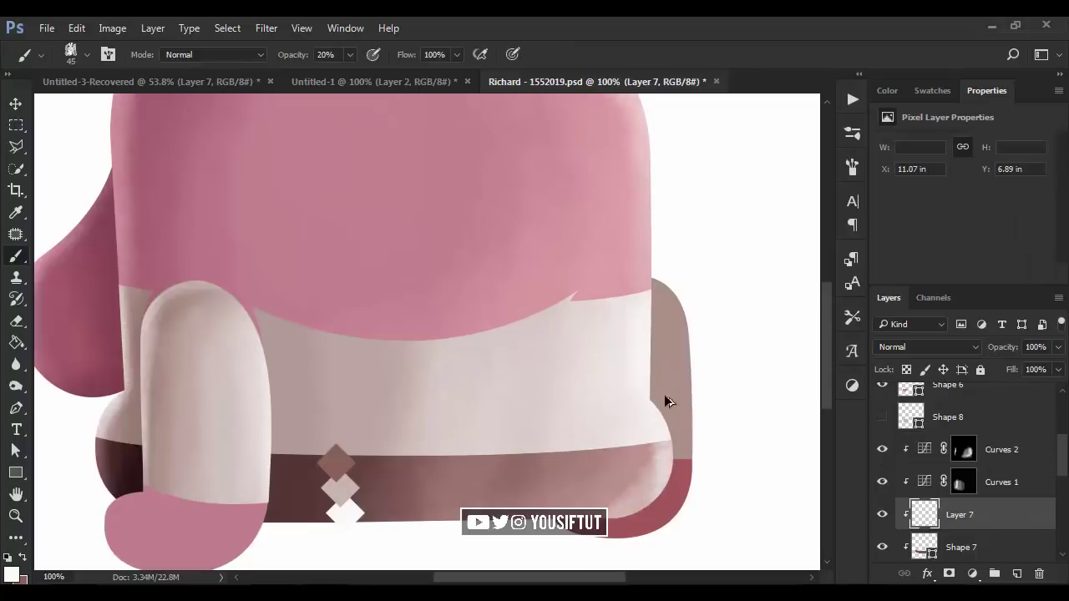
Set Layer 7's blend mode to Overlay and pick a brown paint colour.
left_click(927, 346)
left_click(922, 170)
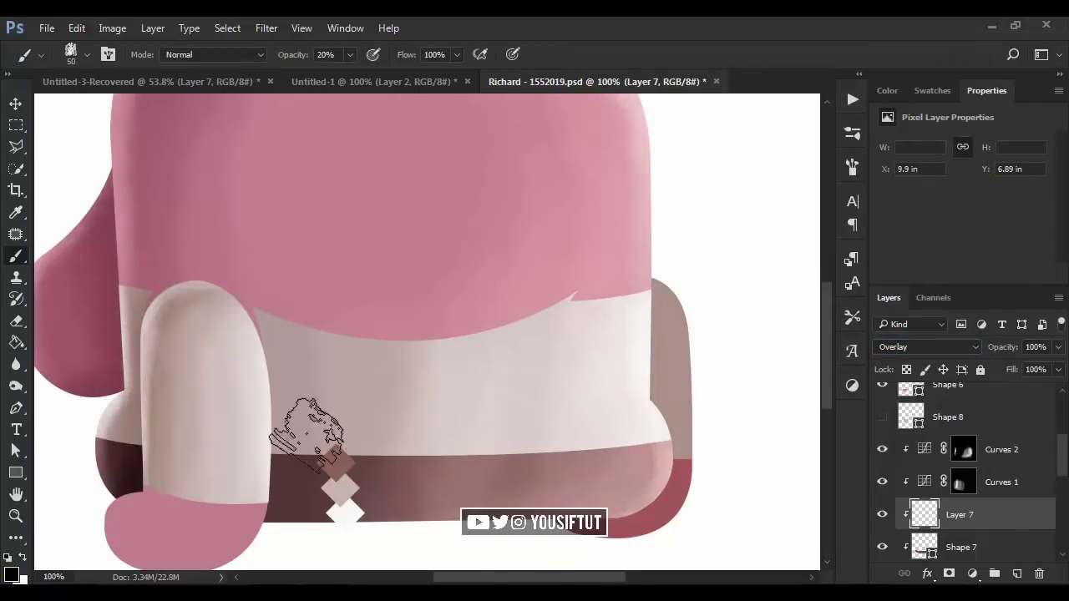
left_click(338, 466, "alt")
Zoom around, toggle Curves 1 to compare the shading, and view the artwork at 100%.
key("z")
left_click(429, 338, "alt")
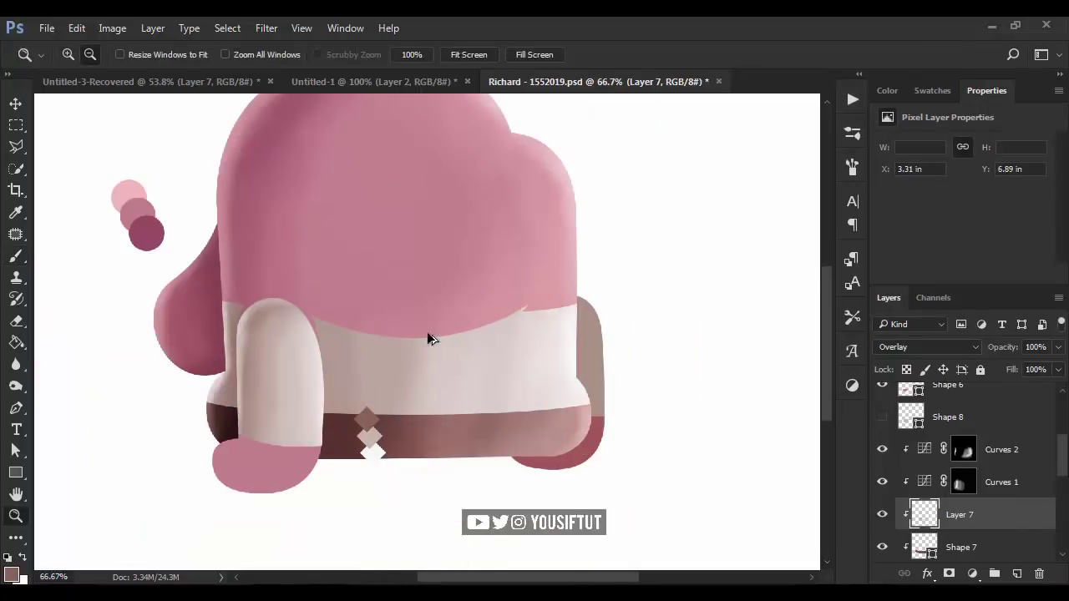
key("z")
left_click(671, 453, "alt")
left_click(509, 442)
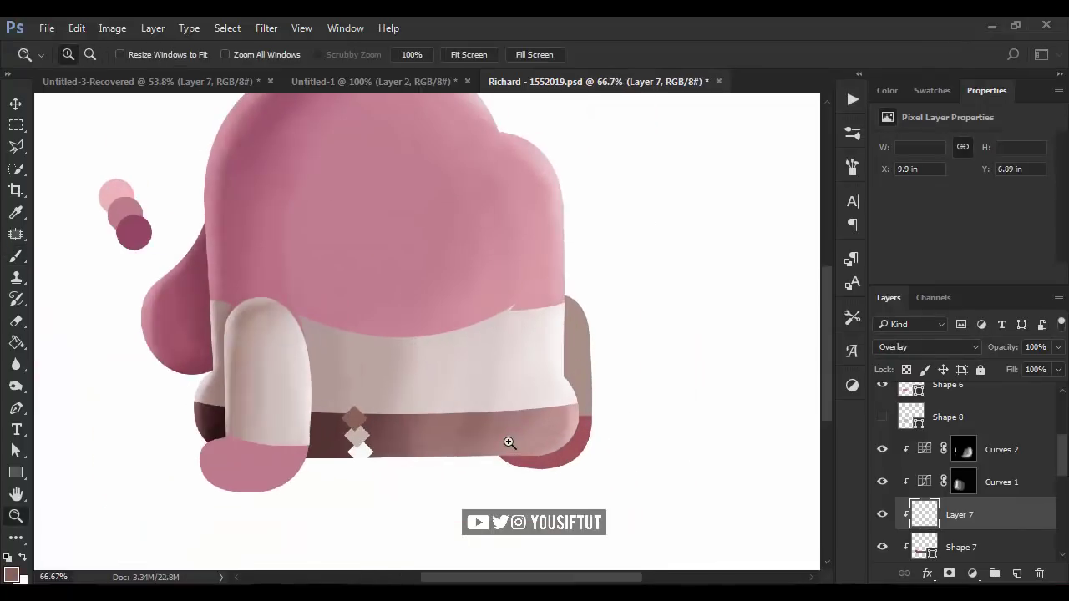
left_click(882, 482)
left_click(881, 482)
left_click(882, 482)
key("b")
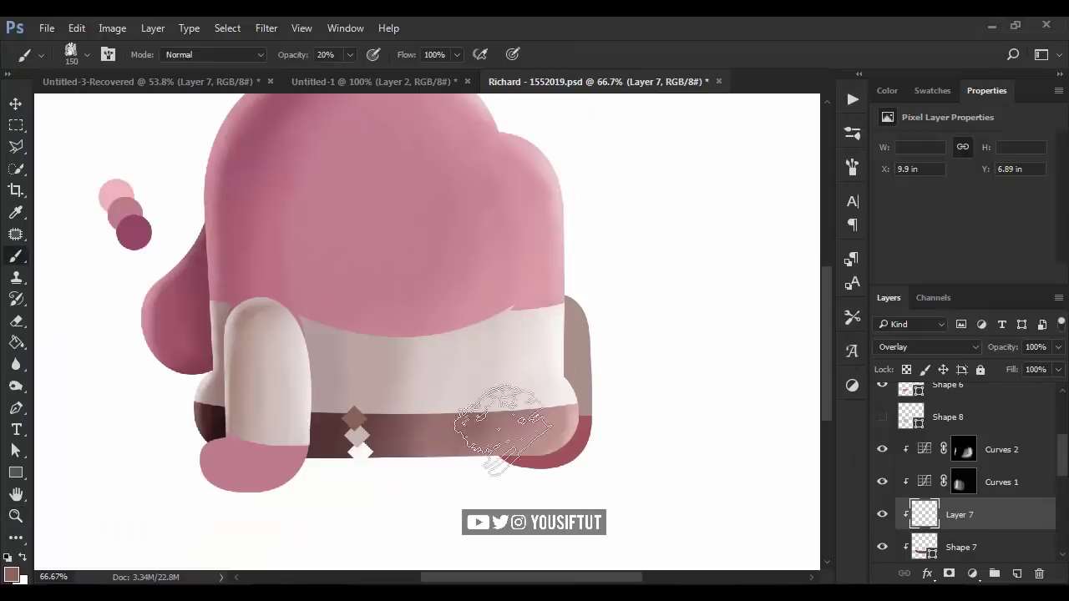
key("v")
key("ctrl+1")
left_click(585, 390, "ctrl")
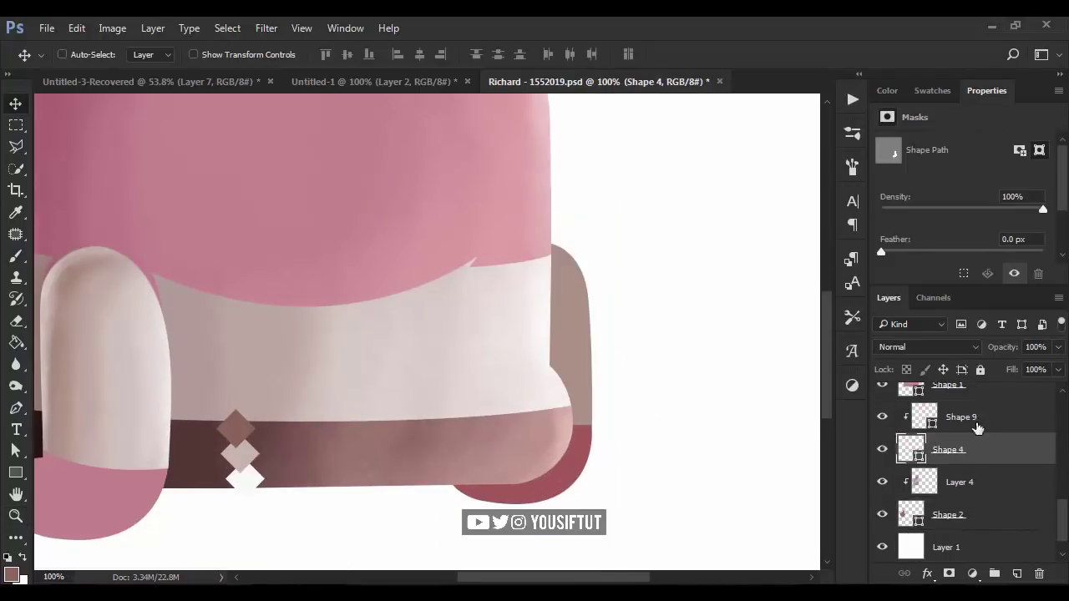
Add a new layer clipped to Shape 4 and pick a taupe paint colour.
left_click(1017, 573)
key("z")
left_click(627, 434)
key("b")
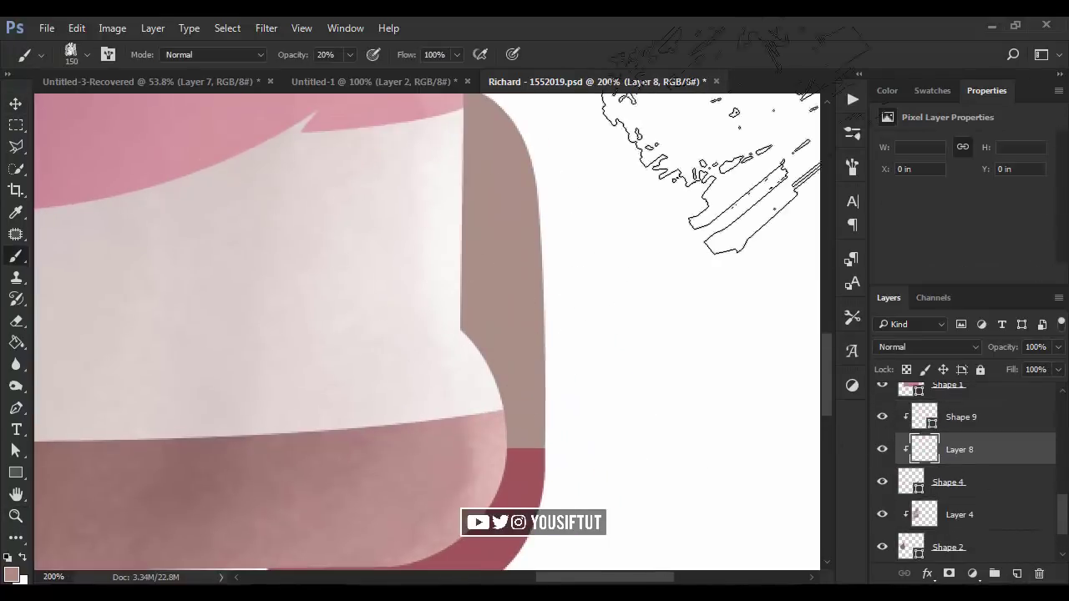
left_click(887, 91)
left_click(501, 251, "alt")
Switch to a near-white paint colour and shrink the brush to size 35.
left_click_drag(430, 251, 451, 326)
key("bracketleft")
key("bracketleft")
key("bracketleft")
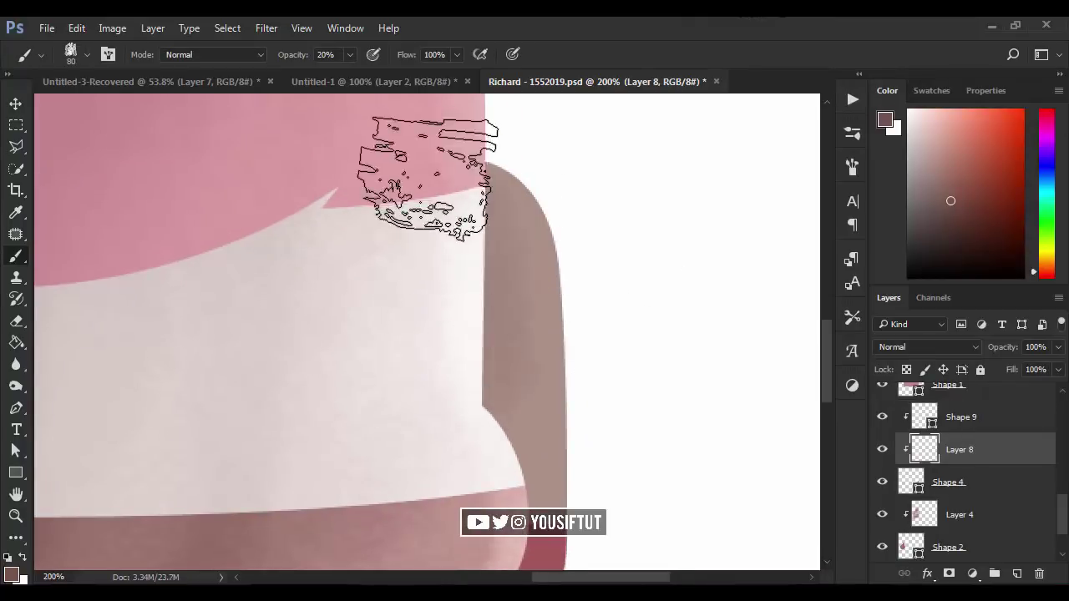
scroll(455, 439, "down", 2)
scroll(441, 350, "up", 3)
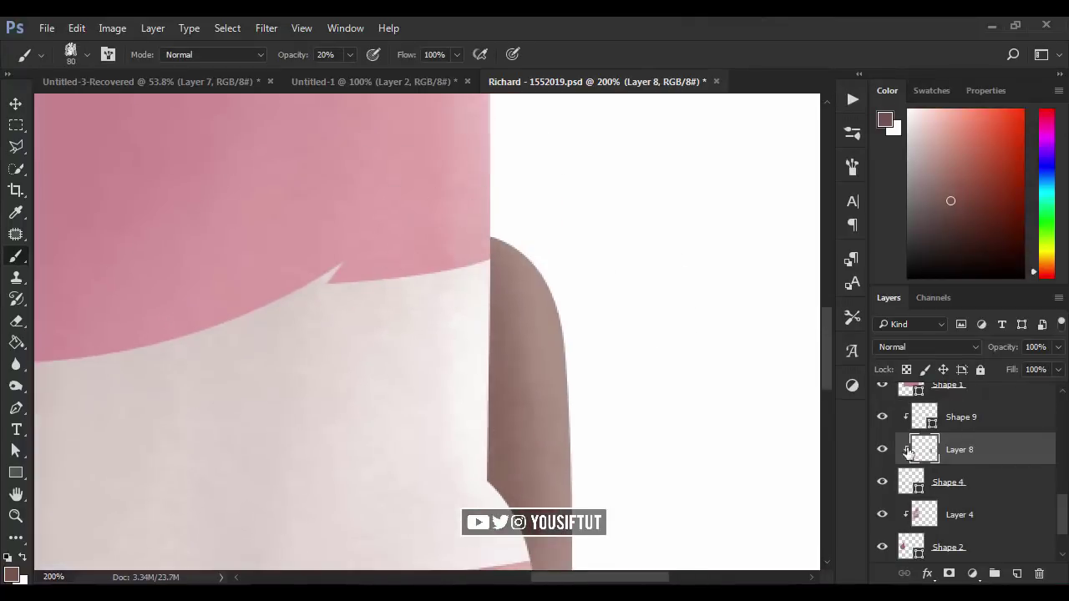
key("x")
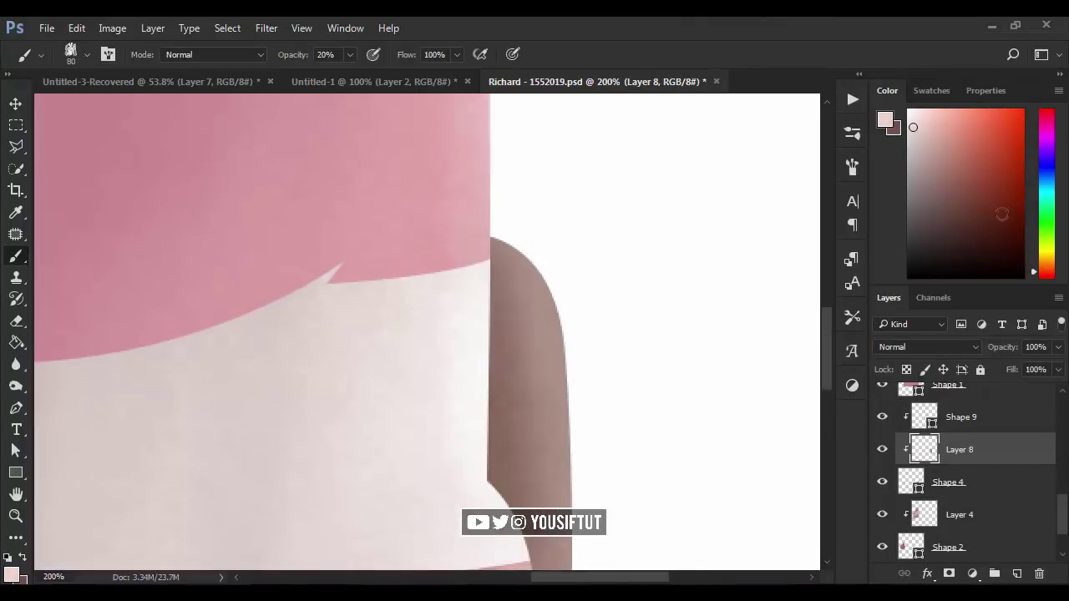
left_click(535, 242, "alt")
key("bracketleft")
key("bracketleft")
key("bracketleft")
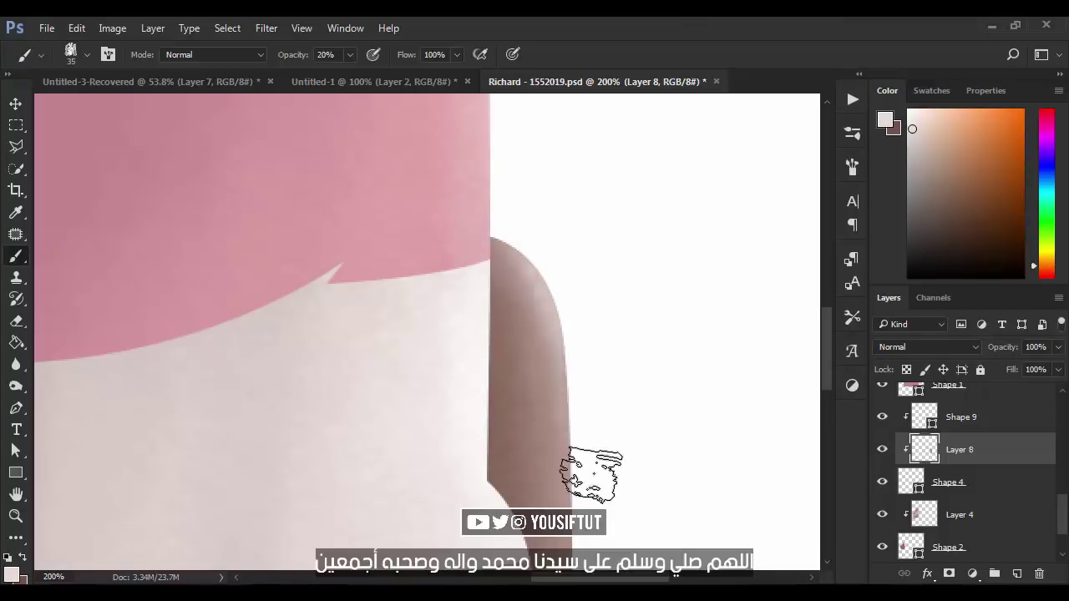
scroll(592, 474, "down", 2)
Create another shading layer and sample pink from the artwork with a smaller brush.
key("z")
left_click(603, 326, "alt")
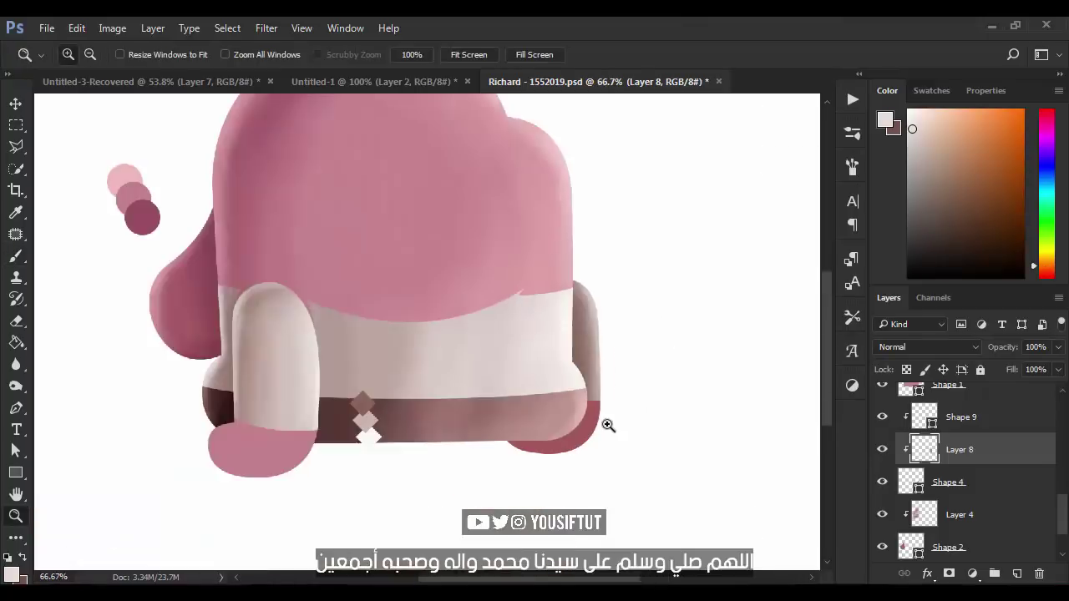
left_click(609, 425)
key("ctrl+shift+alt+n")
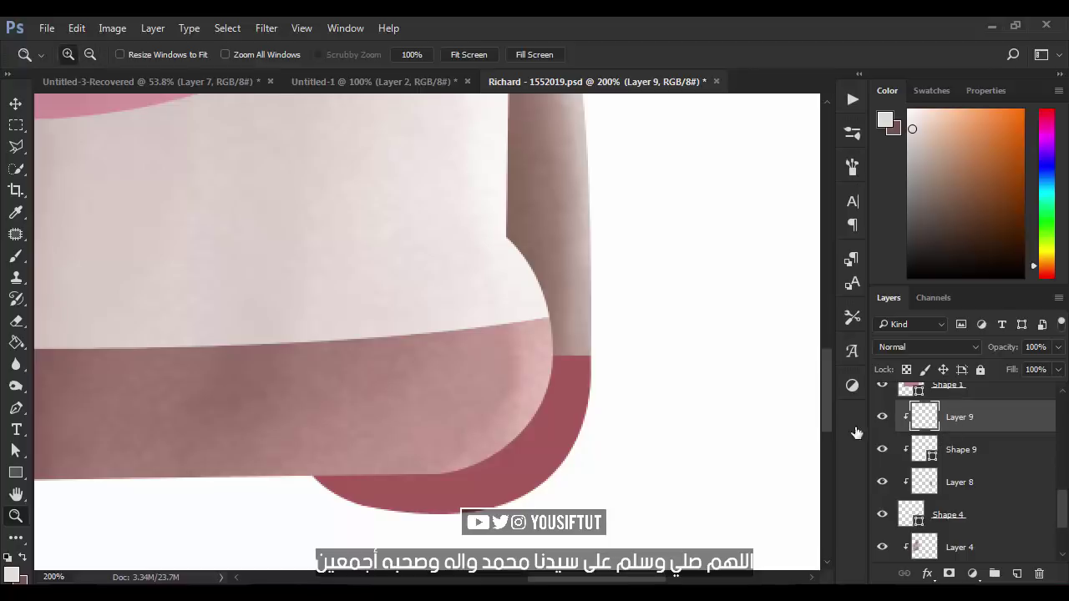
key("ctrl+1")
key("b")
left_click(472, 407, "alt")
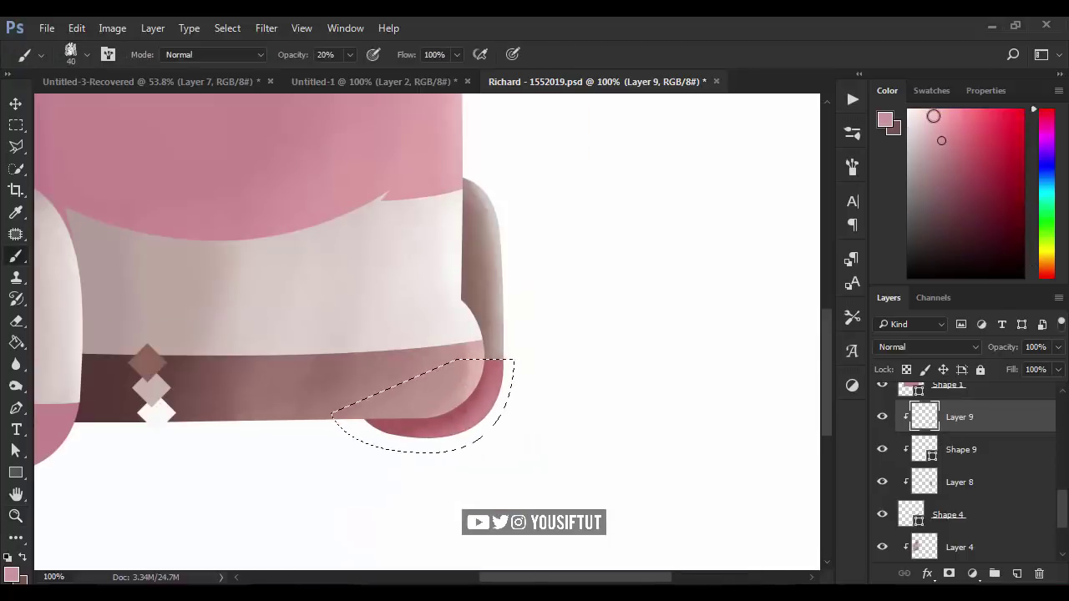
left_click(501, 410, "ctrl")
left_click(501, 410, "ctrl")
key("bracketleft")
key("bracketleft")
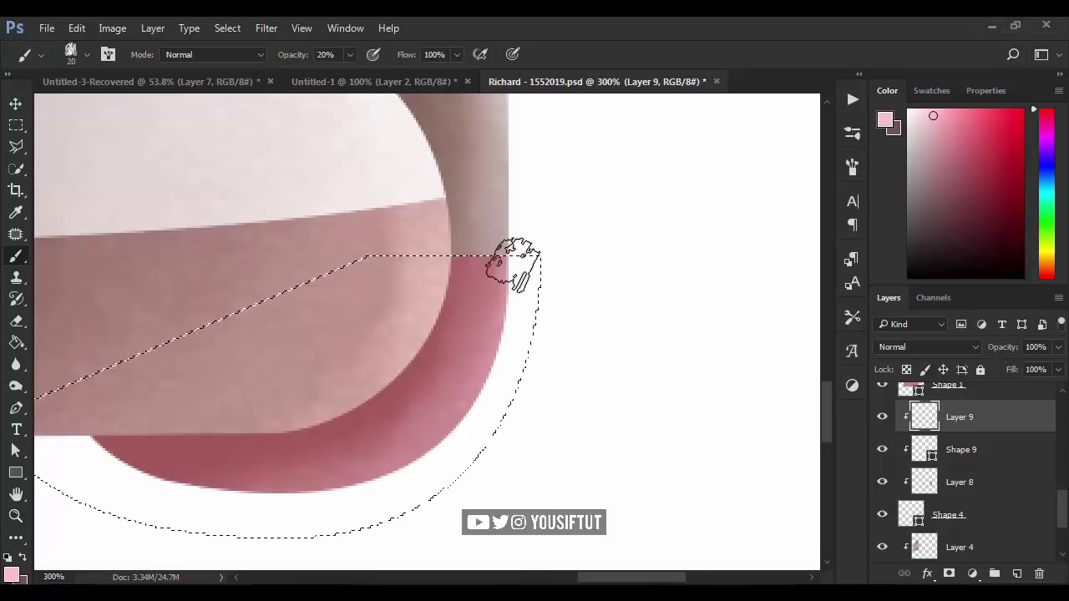
Make white the paint colour, clear the selection, and zoom out to the lower body.
key("d")
key("x")
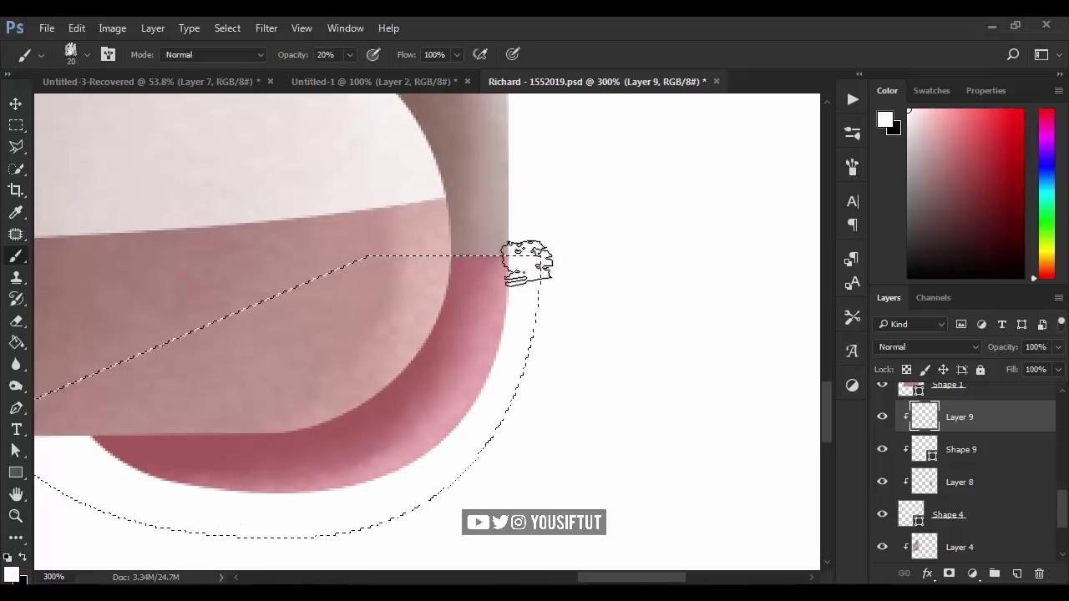
key("ctrl+d")
key("z")
key("ctrl+minus")
key("ctrl+minus")
key("ctrl+minus")
key("ctrl+minus")
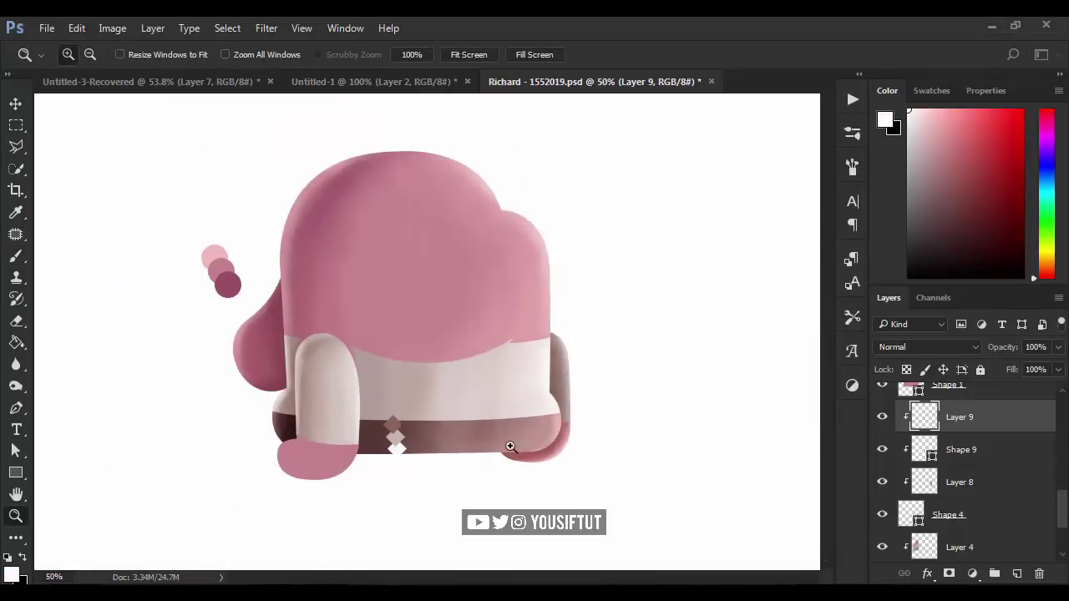
key("v")
left_click_drag(338, 471, 309, 446)
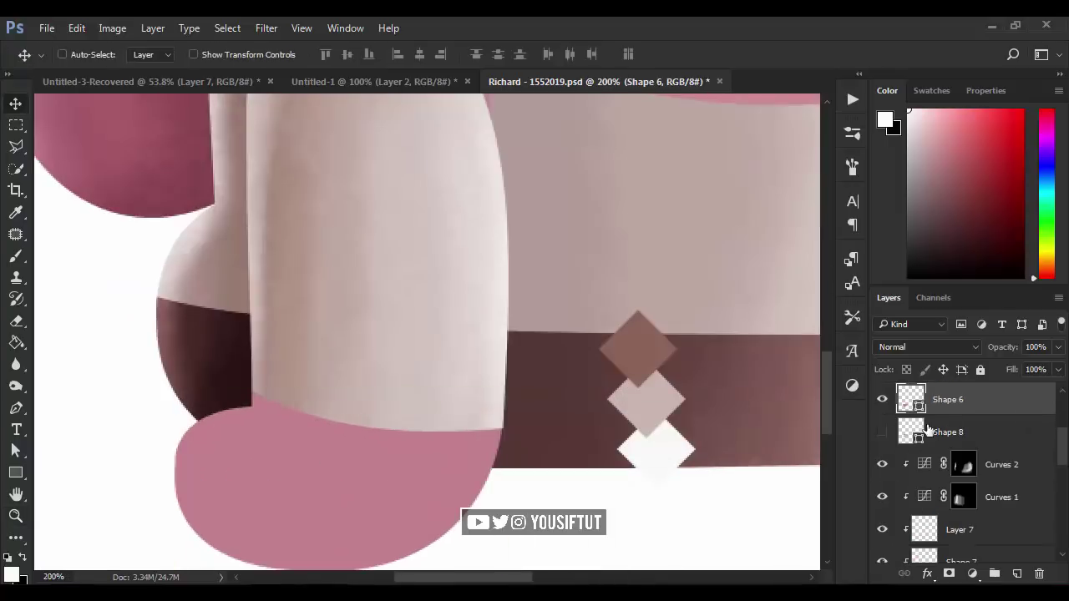
Add a new Layer 10 clipped above Shape 6 and sample a dark mauve paint colour.
left_click(1017, 574)
key("b")
scroll(990, 473, "down", 2)
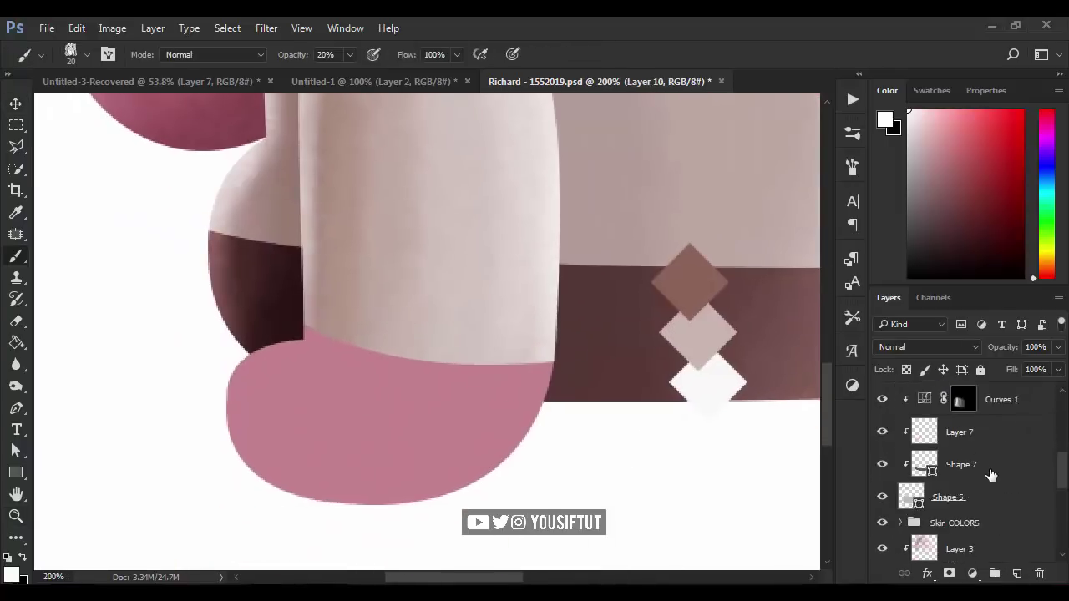
left_click(954, 425)
key("v")
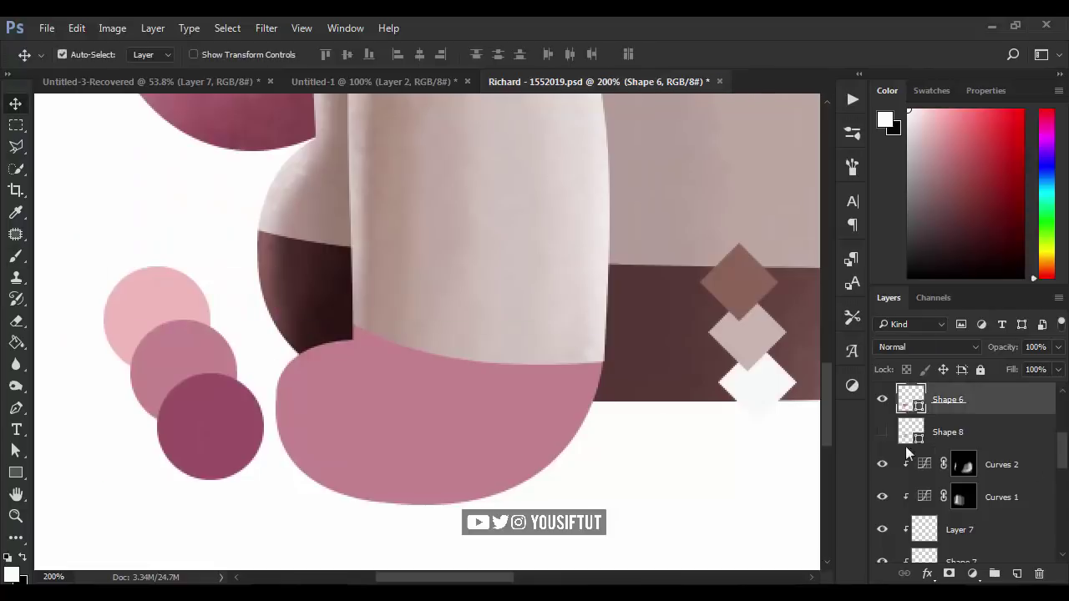
left_click(952, 432)
key("b")
left_click(242, 411, "alt")
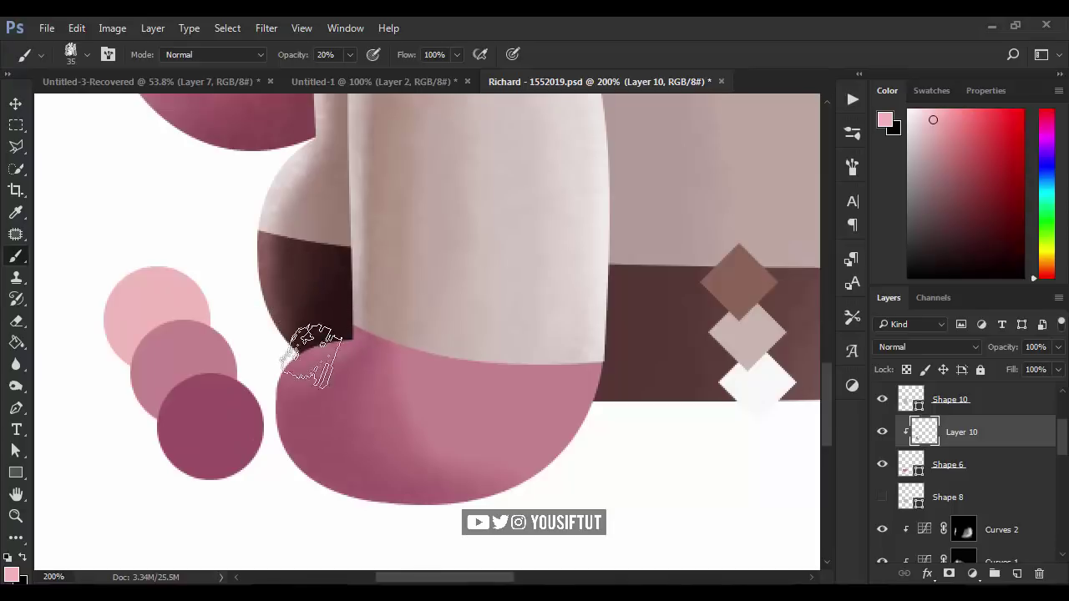
Brush soft pink shading along the blob's upper-left edge and lighten its right part.
left_click_drag(311, 355, 436, 542)
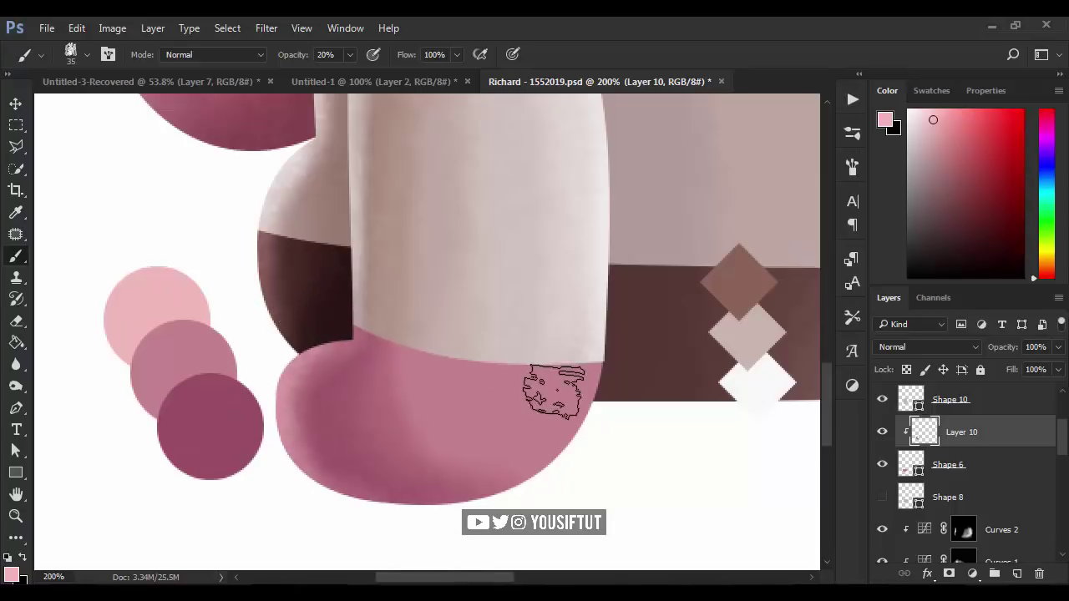
mouse_move(554, 391)
left_mouse_down()
mouse_move(477, 334)
mouse_move(608, 306)
left_mouse_up()
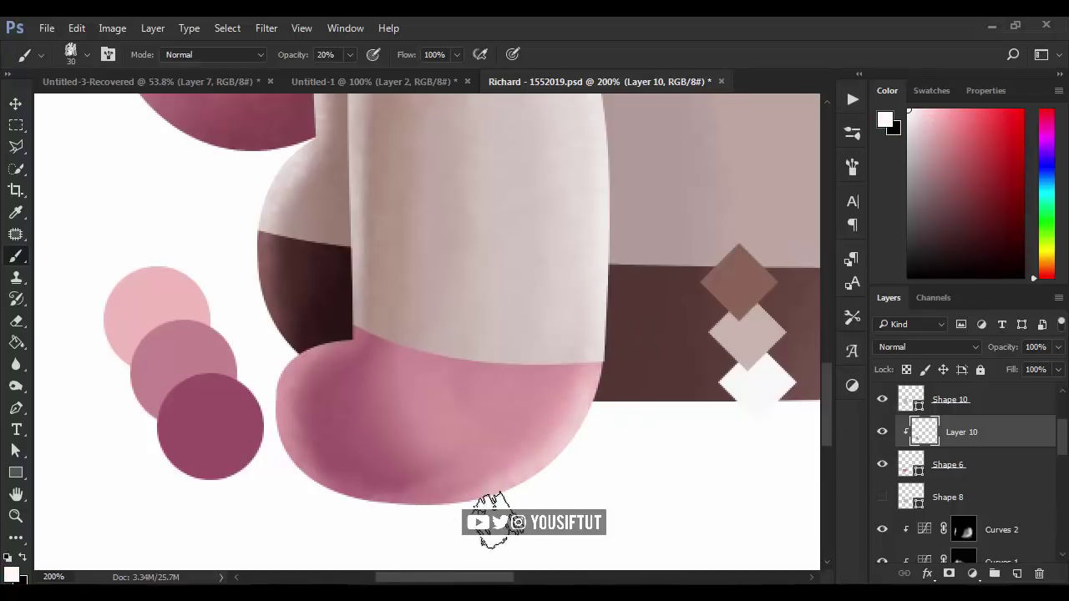
key("ctrl+minus")
key("ctrl+minus")
key("ctrl+minus")
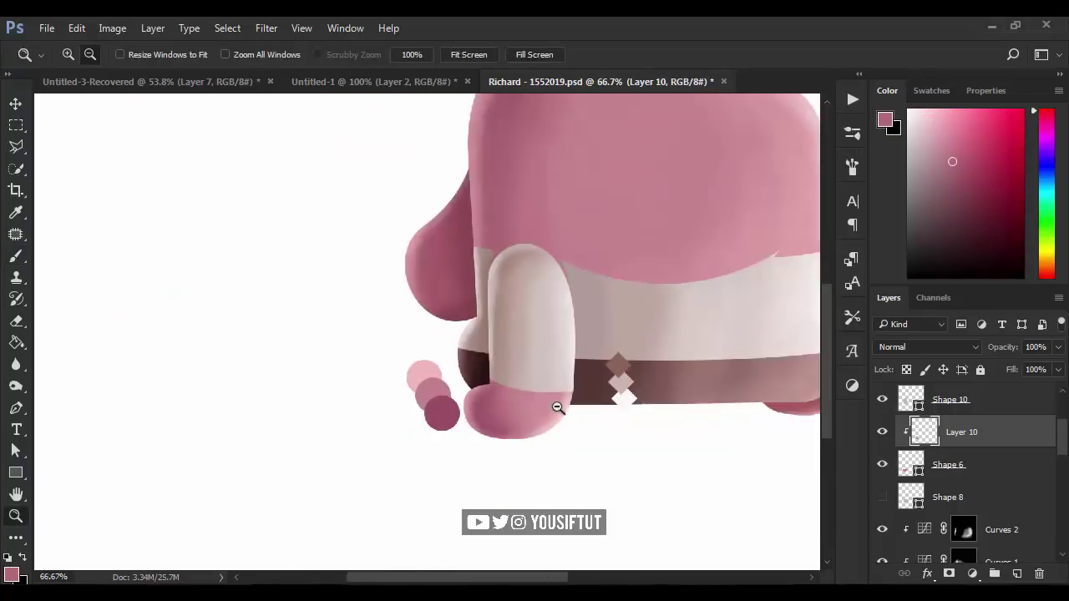
key("ctrl+minus")
key("v")
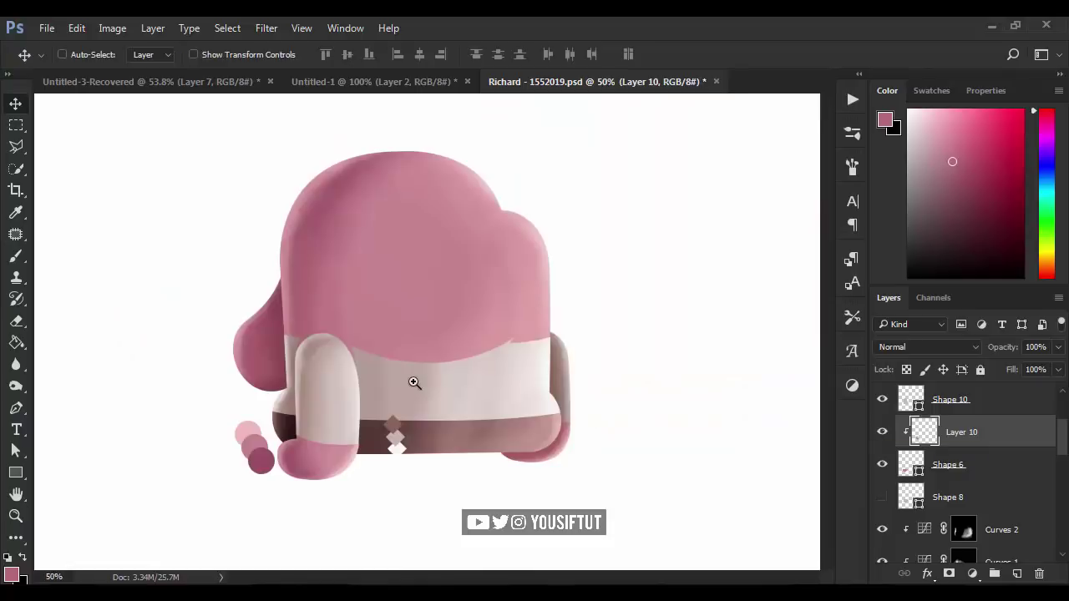
key("z")
left_click(413, 382)
key("ctrl+minus")
scroll(960, 468, "up", 3)
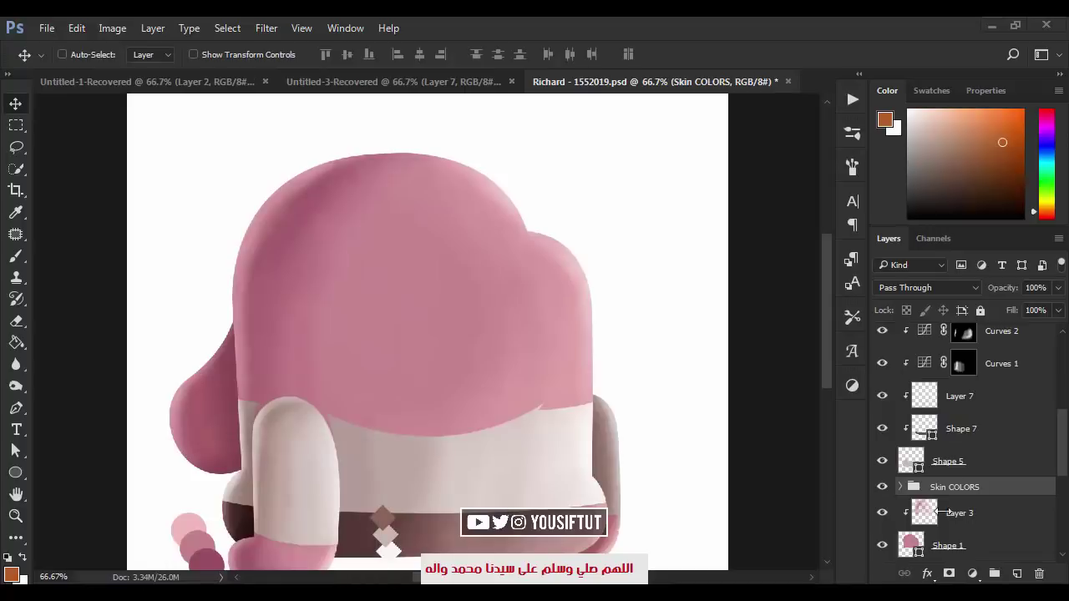
Show the Background copy reference and zoom in on the character's face.
scroll(960, 451, "up", 5)
scroll(960, 418, "up", 5)
left_click(882, 373)
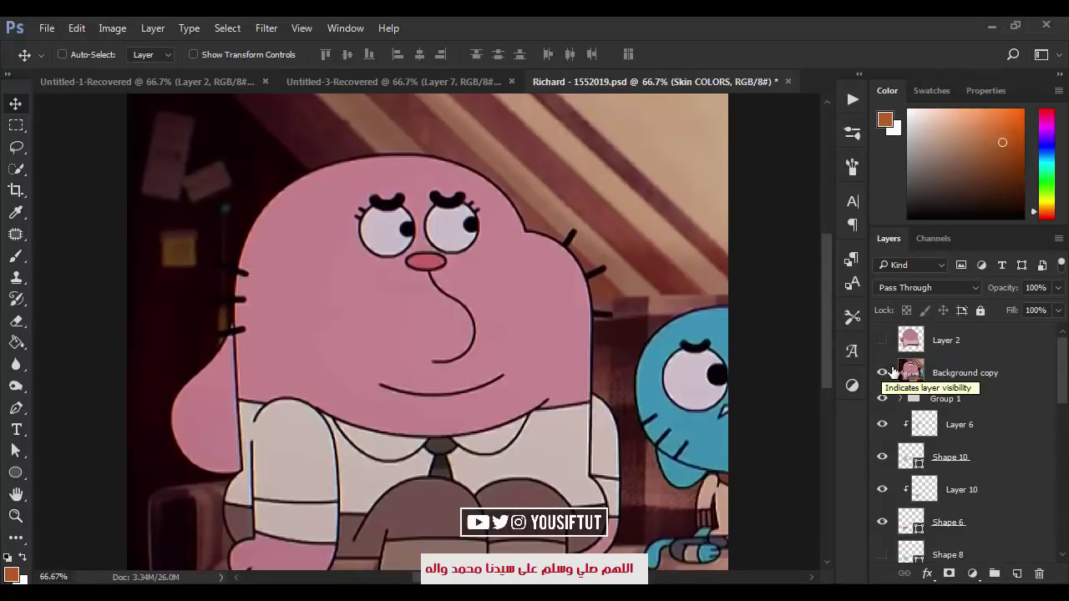
left_click(893, 373)
key("z")
left_click(398, 326)
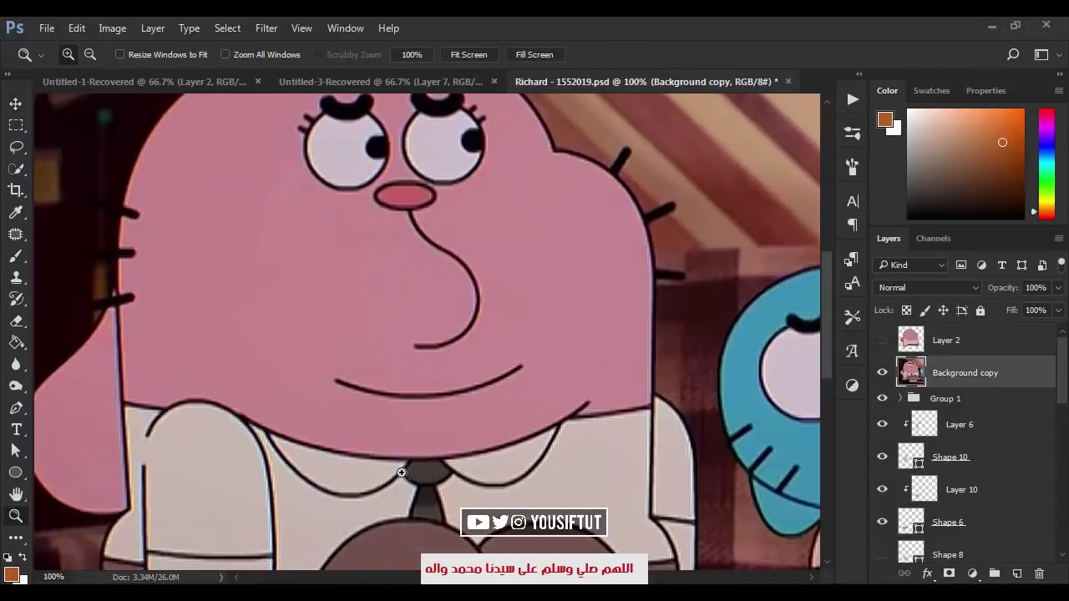
key("p")
Trace the chin shape with the Pen along the smile line, then hide the reference.
left_click(293, 362)
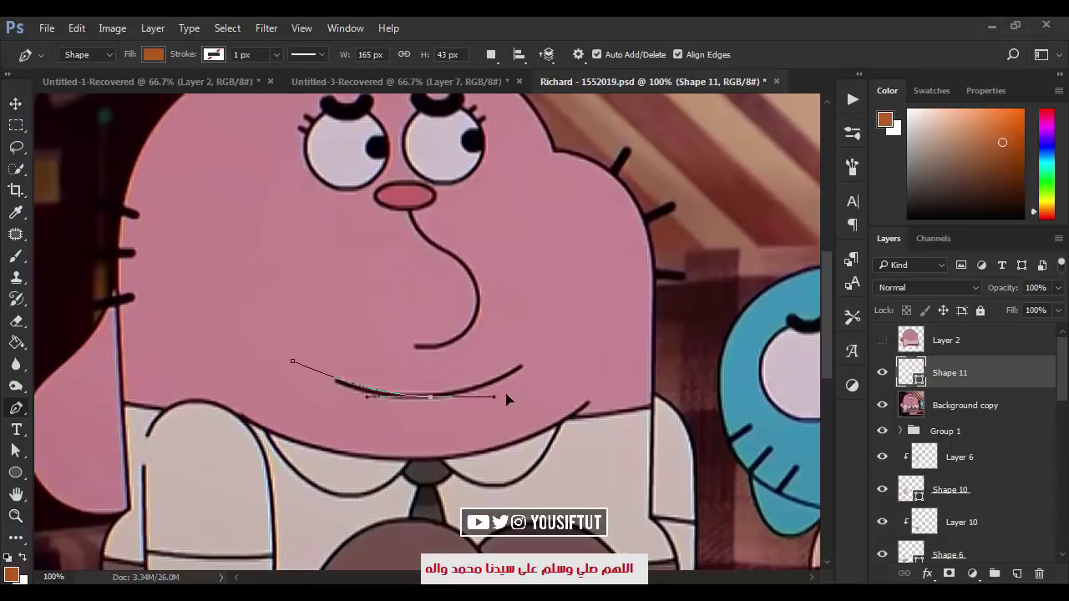
left_click(544, 349)
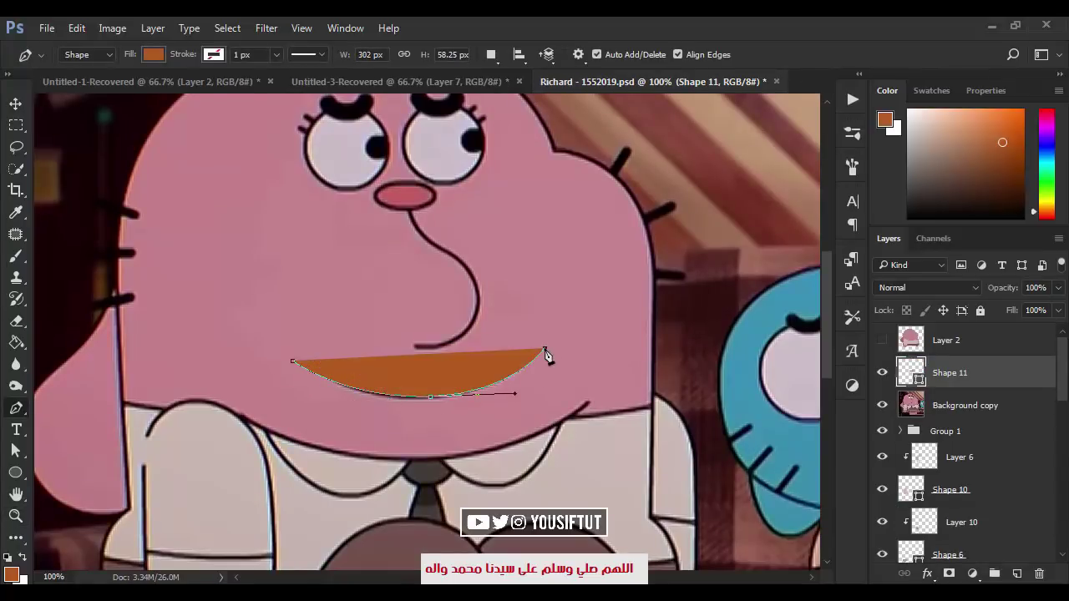
key("1")
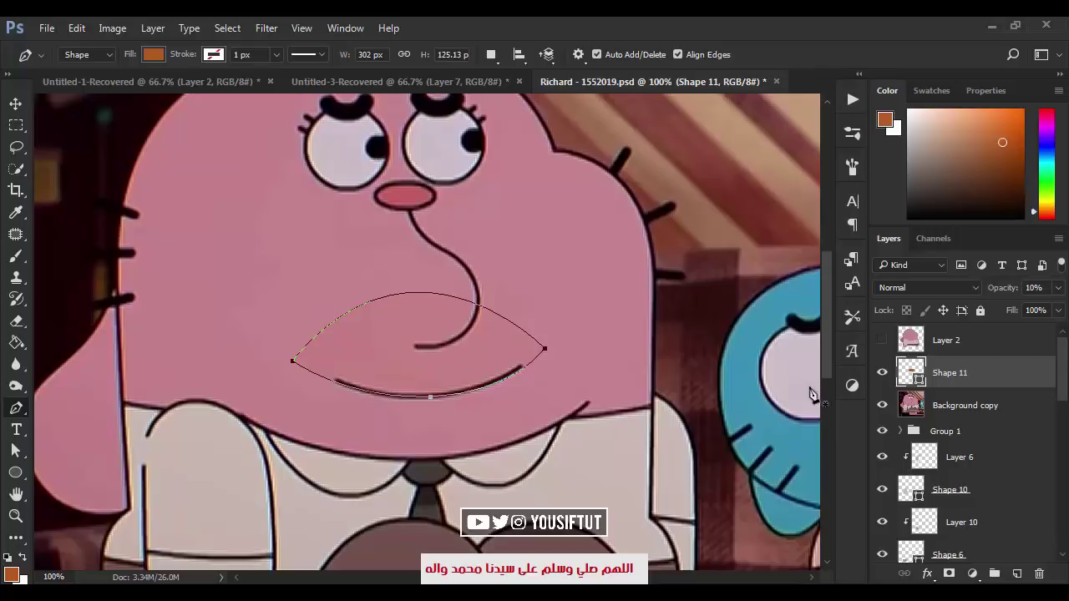
left_click(882, 405)
Fill Shape 11 with pink #c5838d and move it just above Shape 1.
double_click(910, 373)
left_click(196, 447)
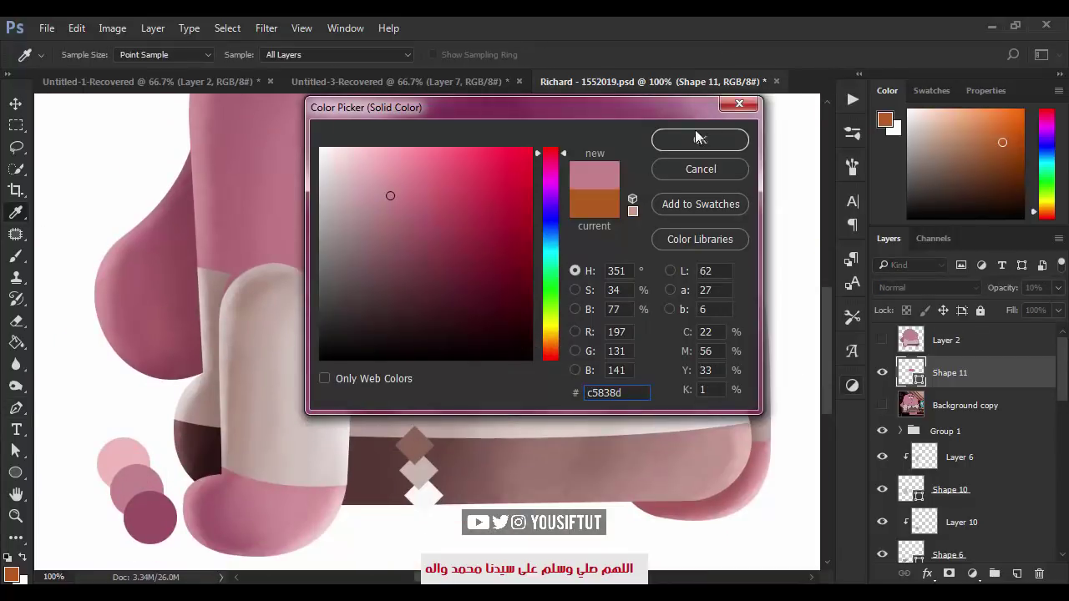
left_click(699, 137)
key("v")
mouse_move(940, 389)
left_mouse_down()
mouse_move(968, 499)
mouse_move(969, 488)
left_mouse_up()
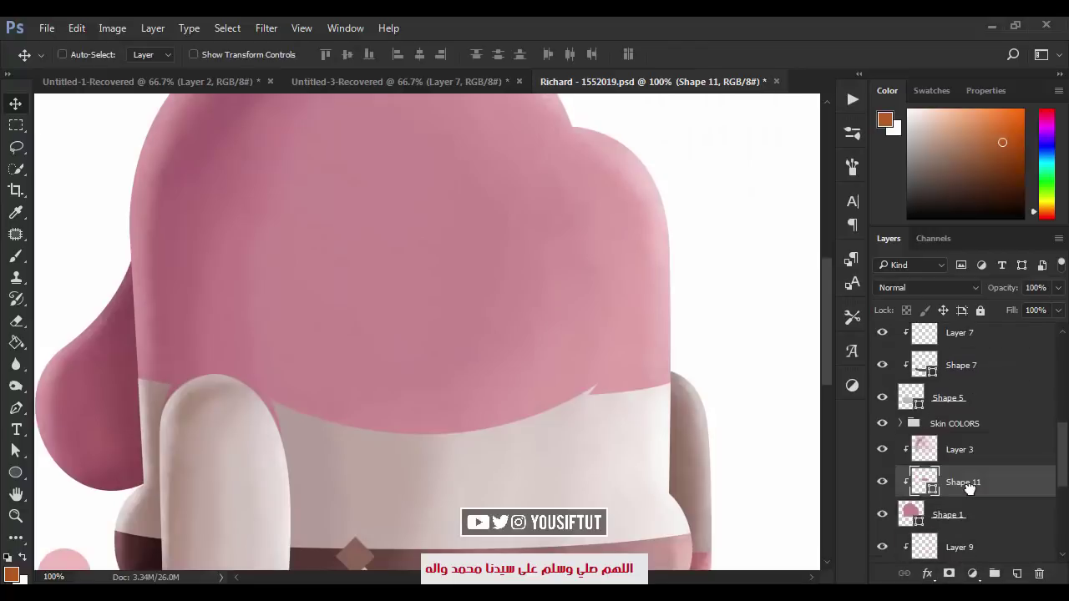
Add Layer 11 clipped to the Shape 11 chin with a mask, and pick pink for the brush.
left_click(1017, 574)
left_click(923, 514, "ctrl")
left_click(948, 574)
key("b")
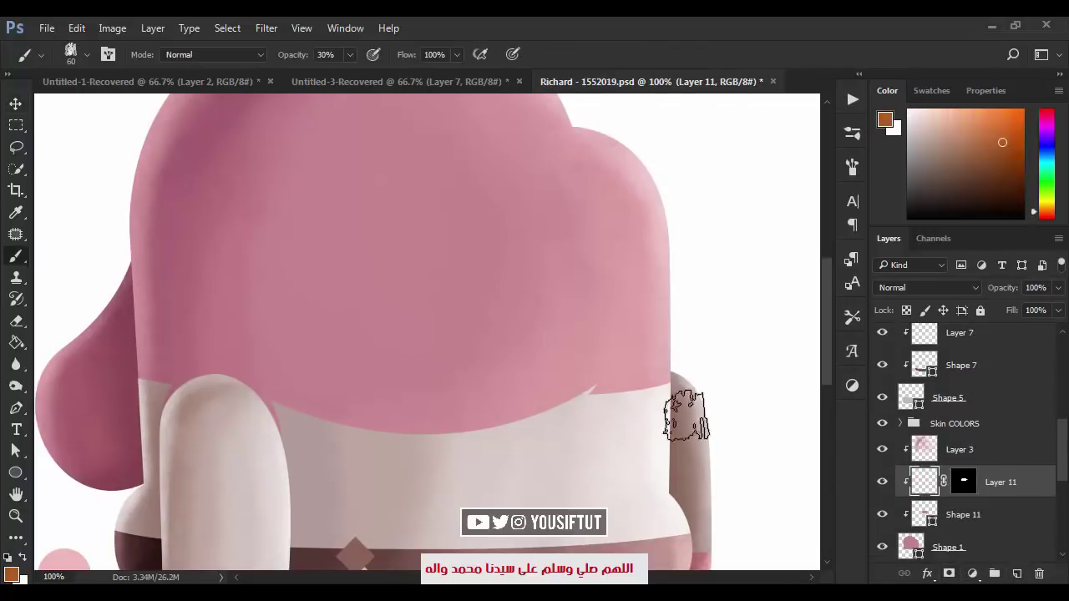
left_click_drag(486, 389, 505, 297)
left_click(107, 520, "alt")
Show the Background copy reference and set its opacity to 8%.
scroll(881, 399, "up", 3)
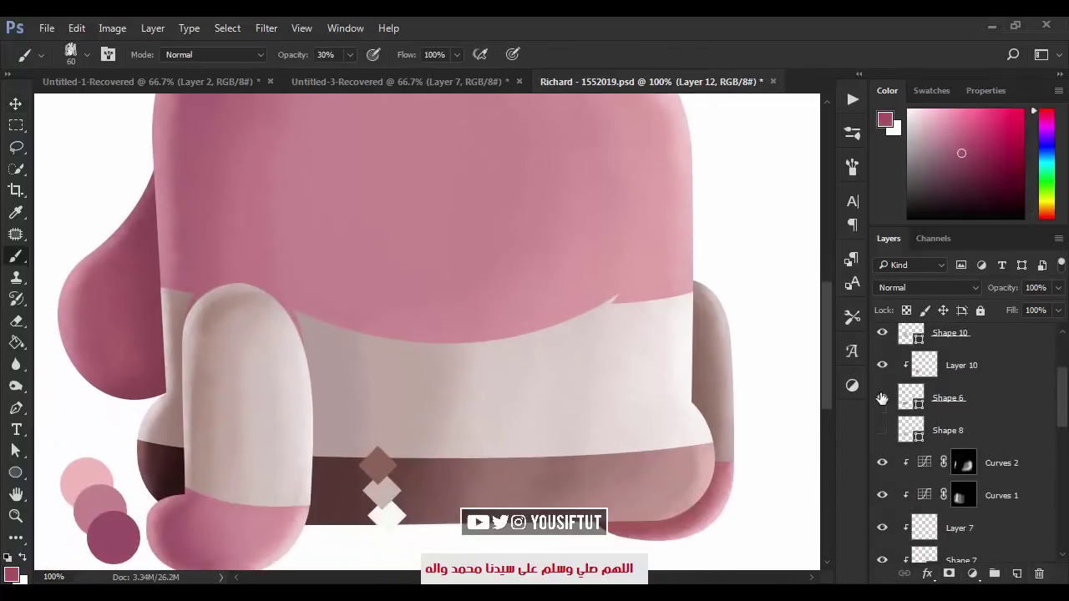
scroll(883, 435, "up", 3)
left_click(883, 370)
type("8")
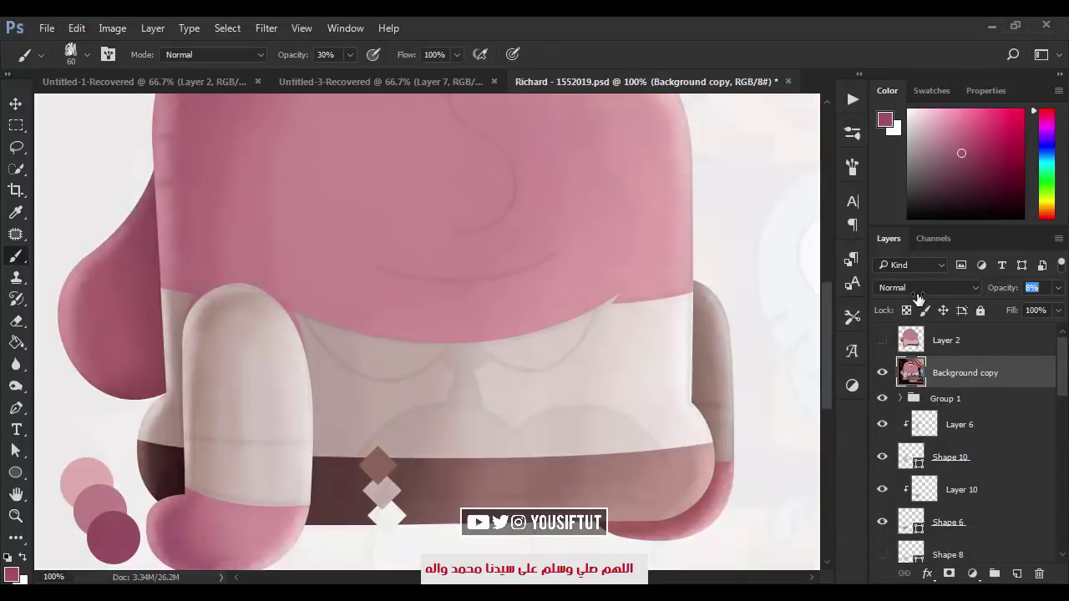
Add a new clipped Layer 12 for chin shading and hide the reference image again.
scroll(962, 477, "down", 5)
scroll(962, 478, "down", 3)
left_click(994, 444)
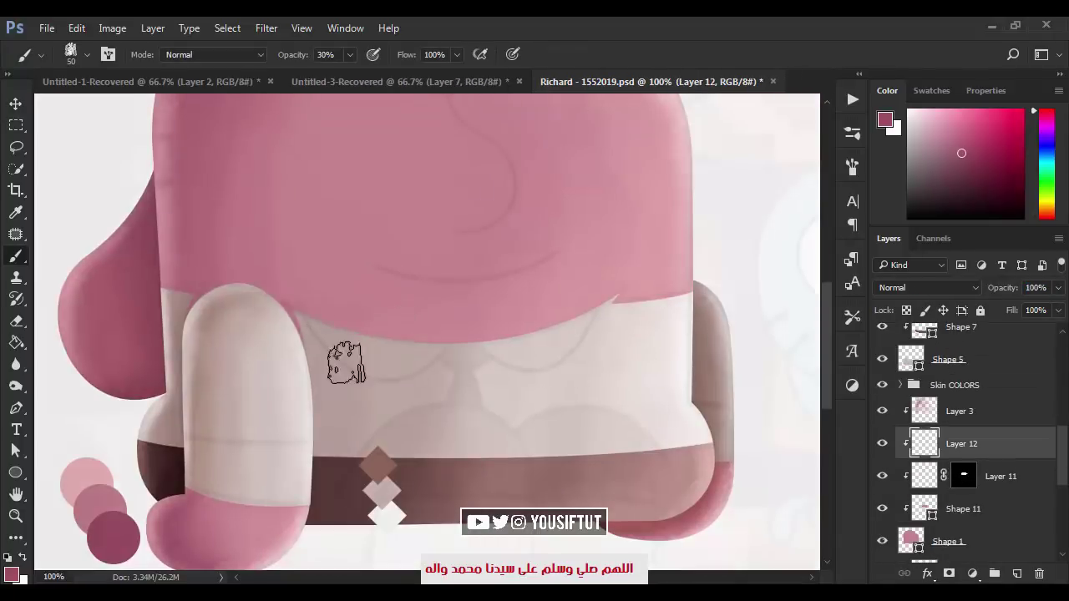
scroll(960, 434, "up", 5)
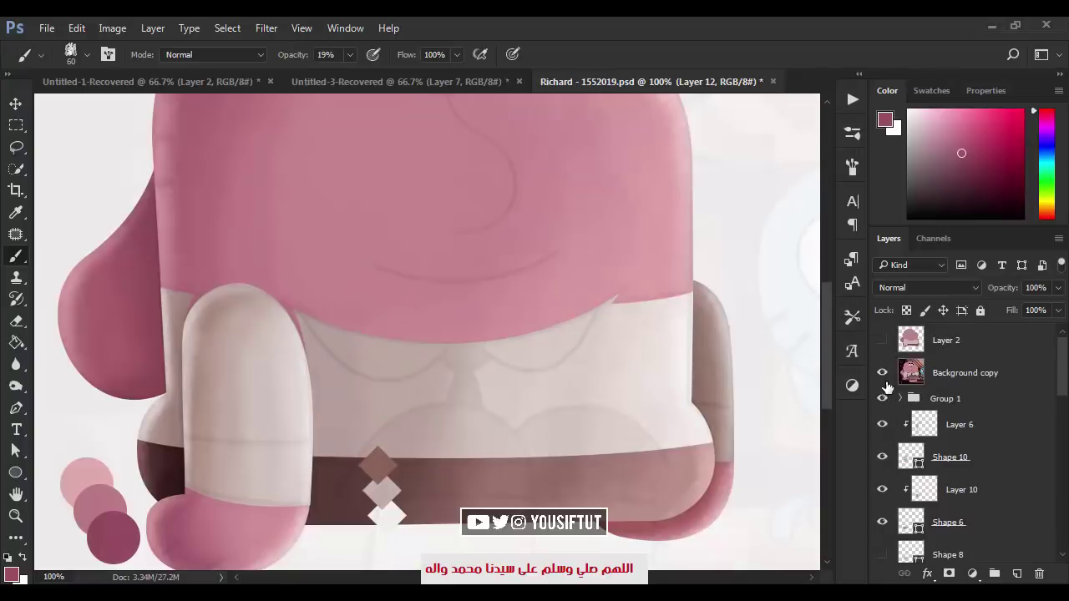
left_click(882, 373)
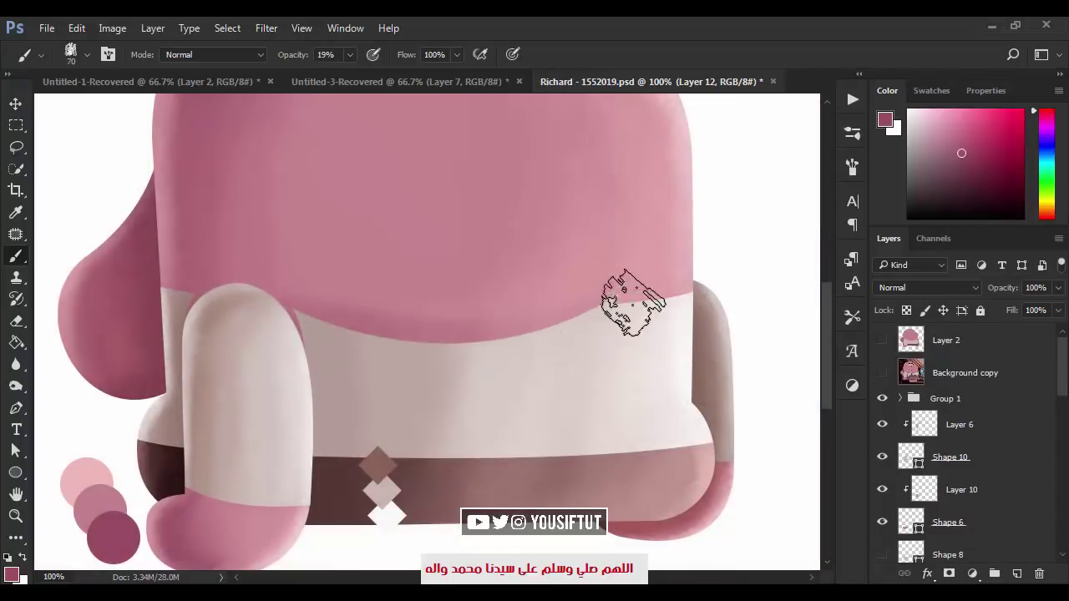
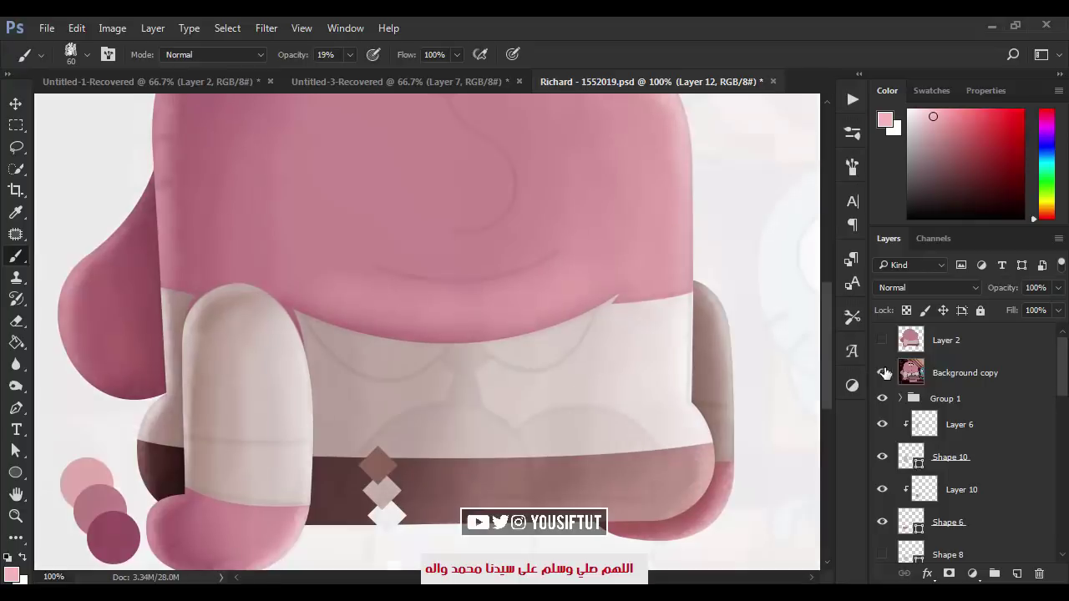
Zoom in and brush a soft dark mauve shadow along the body's lower edge over the shirt.
left_click(508, 315)
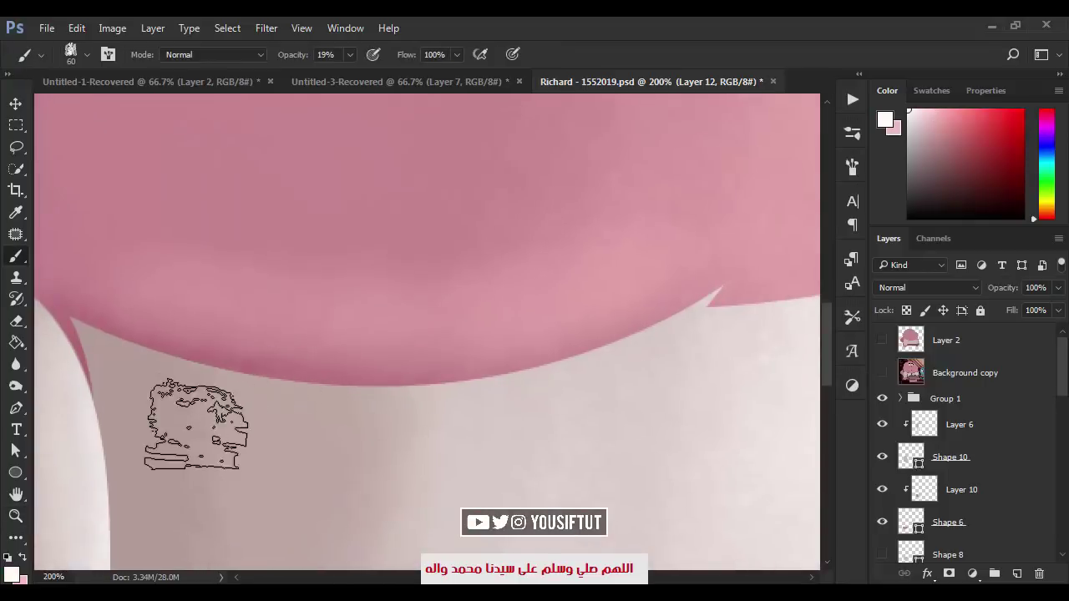
mouse_move(208, 409)
left_mouse_down()
mouse_move(360, 420)
mouse_move(260, 443)
left_mouse_up()
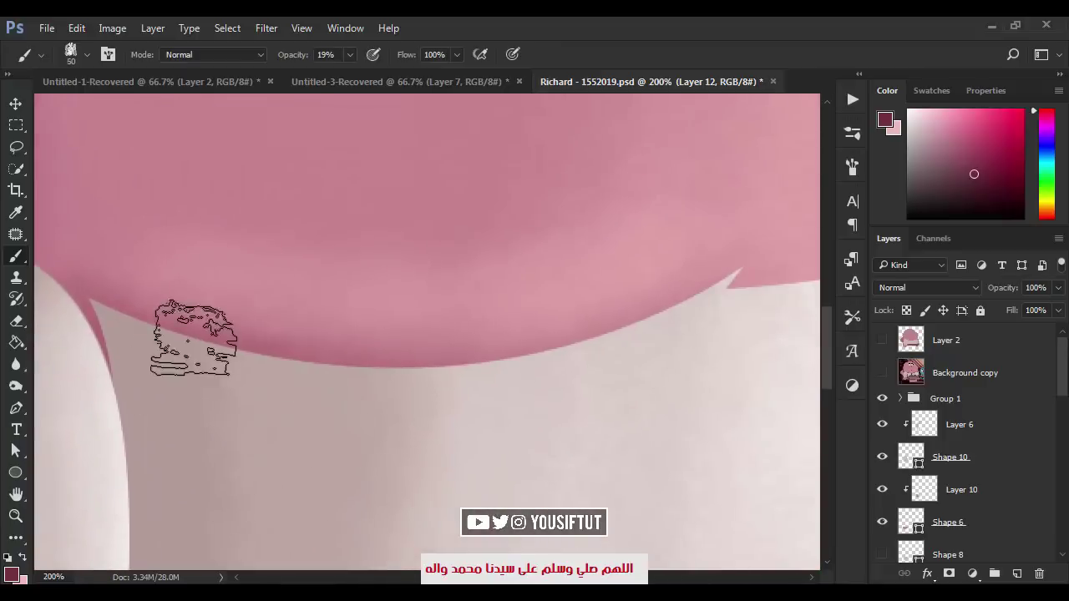
key("bracketleft")
key("bracketleft")
key("bracketleft")
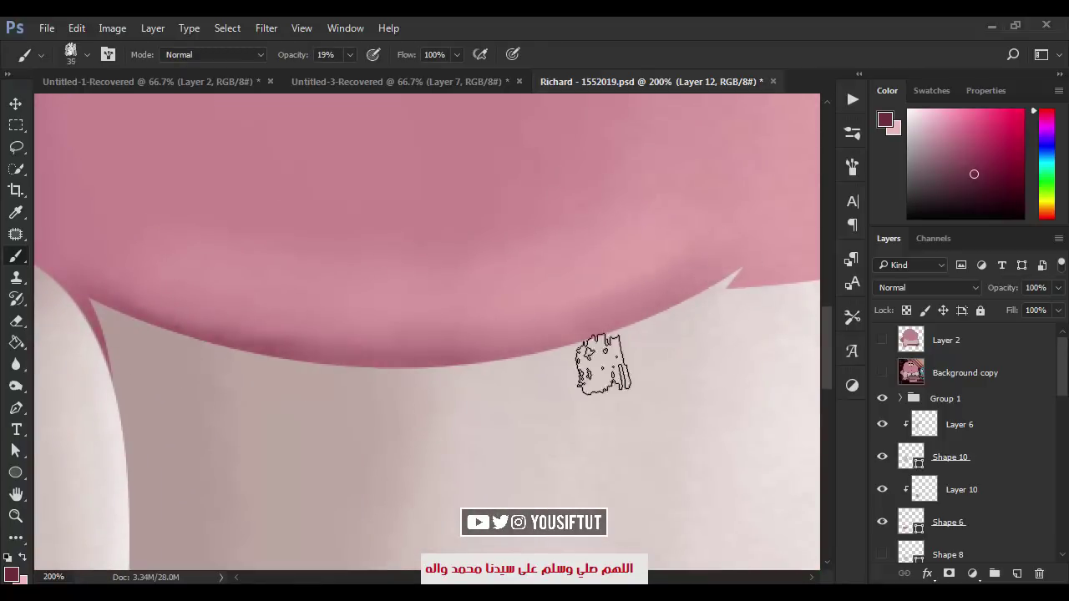
key("bracketright")
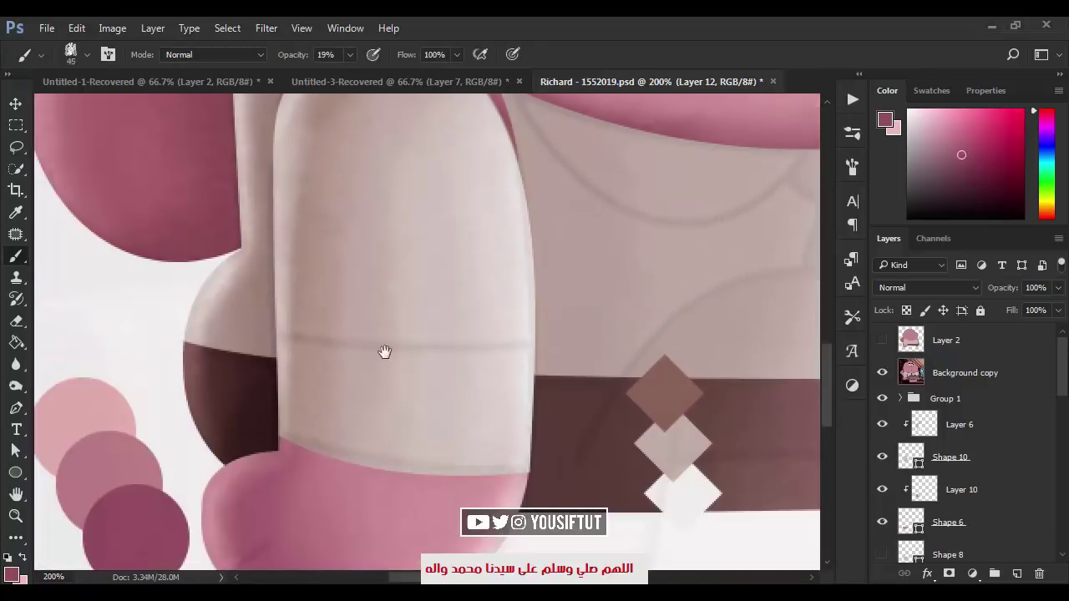
left_click_drag(405, 289, 384, 351)
key("bracketleft")
key("bracketleft")
key("bracketleft")
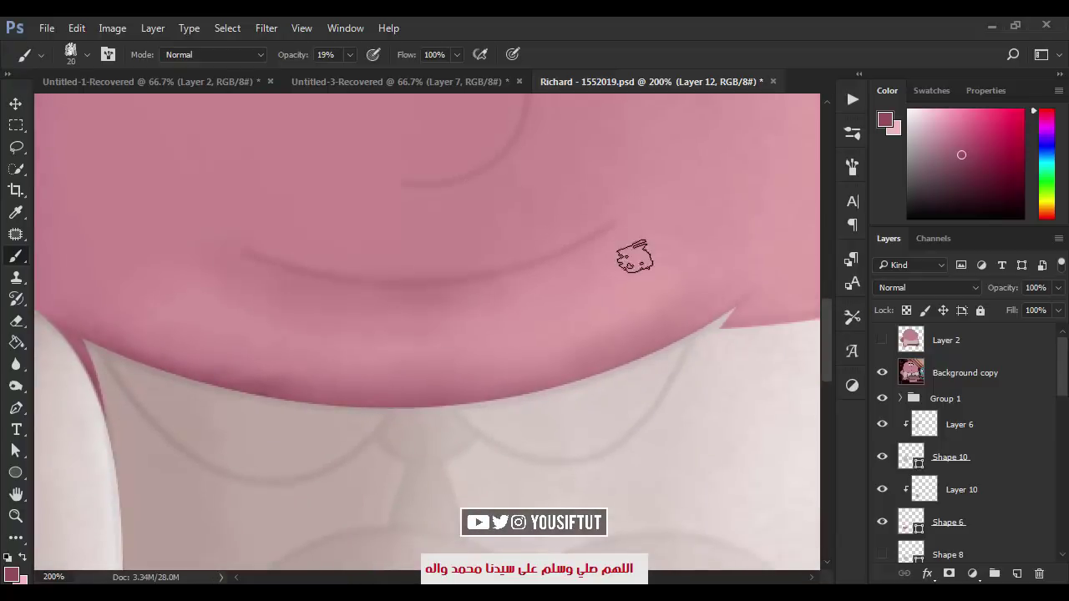
Hide the reference sketch, review the shading at 100%, and select Layer 7.
left_click(881, 373)
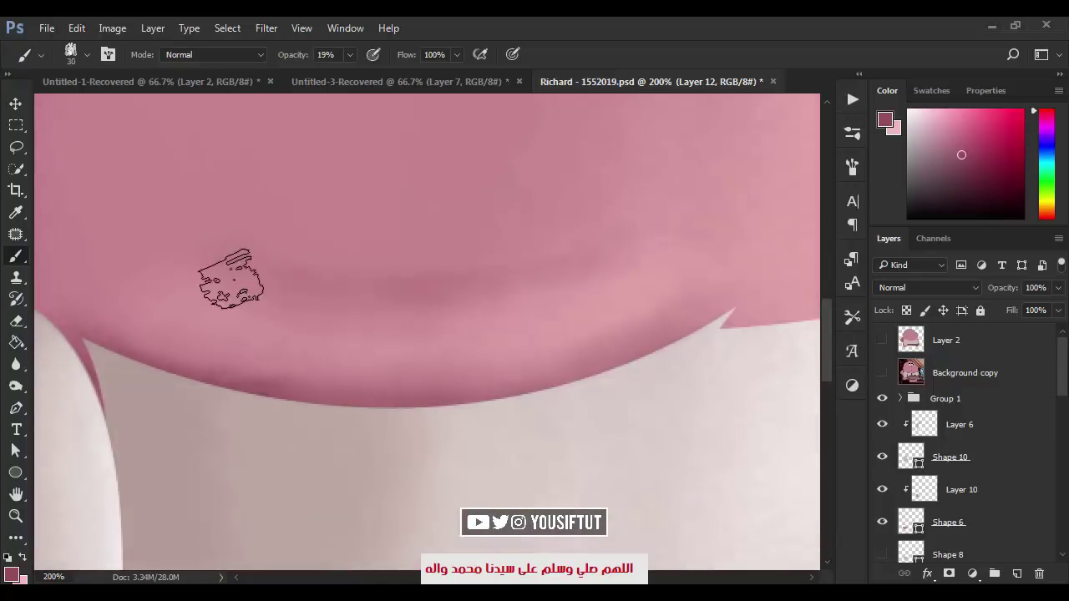
key("z")
left_click(610, 354, "alt")
left_click(610, 354, "alt")
left_click(610, 354, "alt")
left_click(315, 329, "alt")
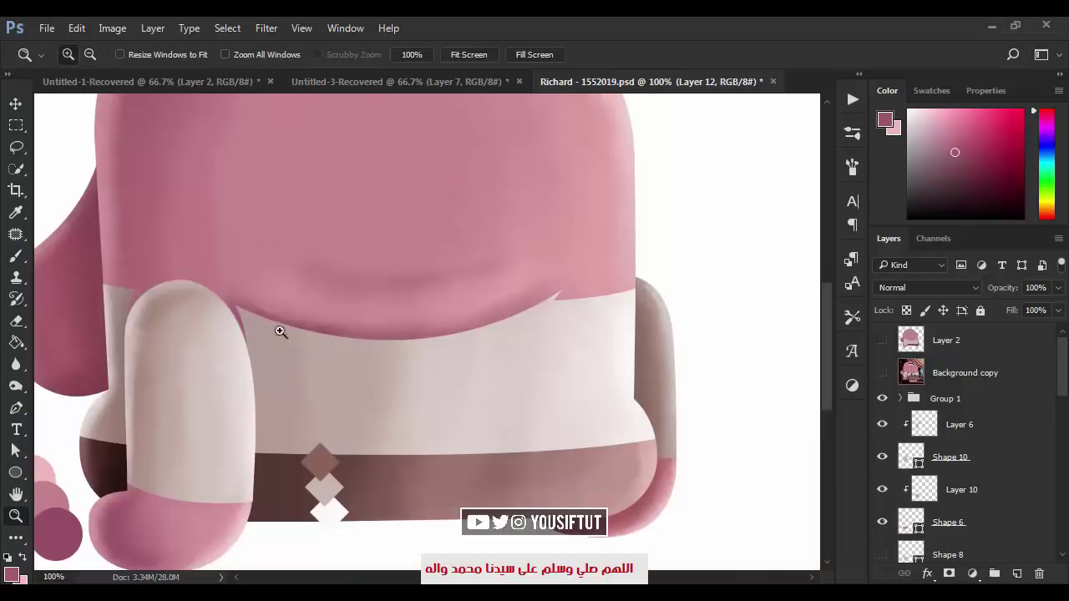
key("b")
scroll(960, 459, "down", 5)
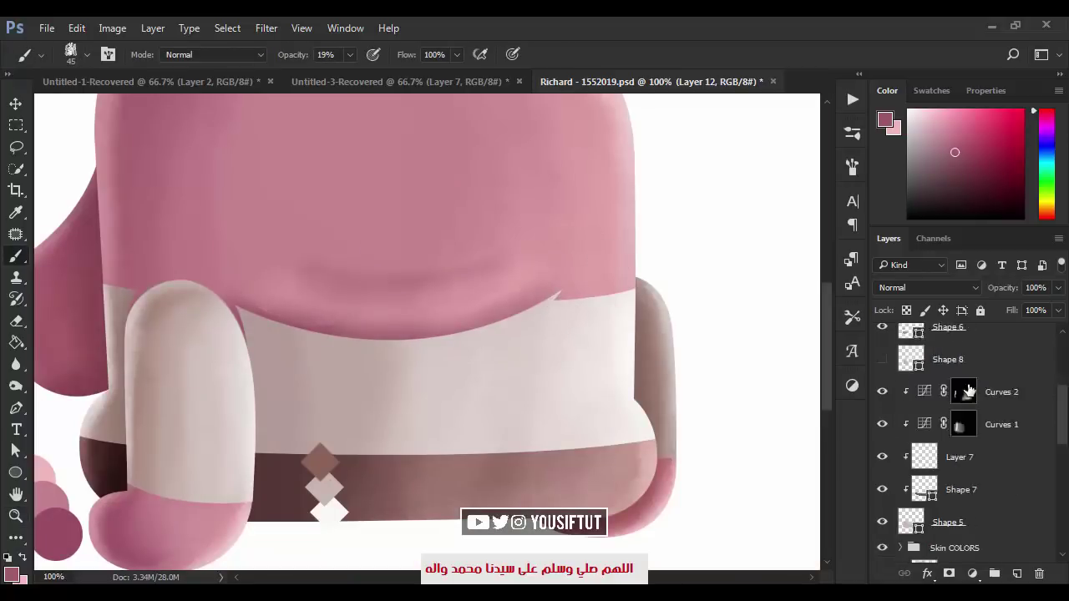
left_click(961, 391)
Add a clipped layer above Layer 7 and brush brown-pink shading with a larger brush.
left_click(1015, 574)
left_click(324, 447, "alt")
key("bracketright")
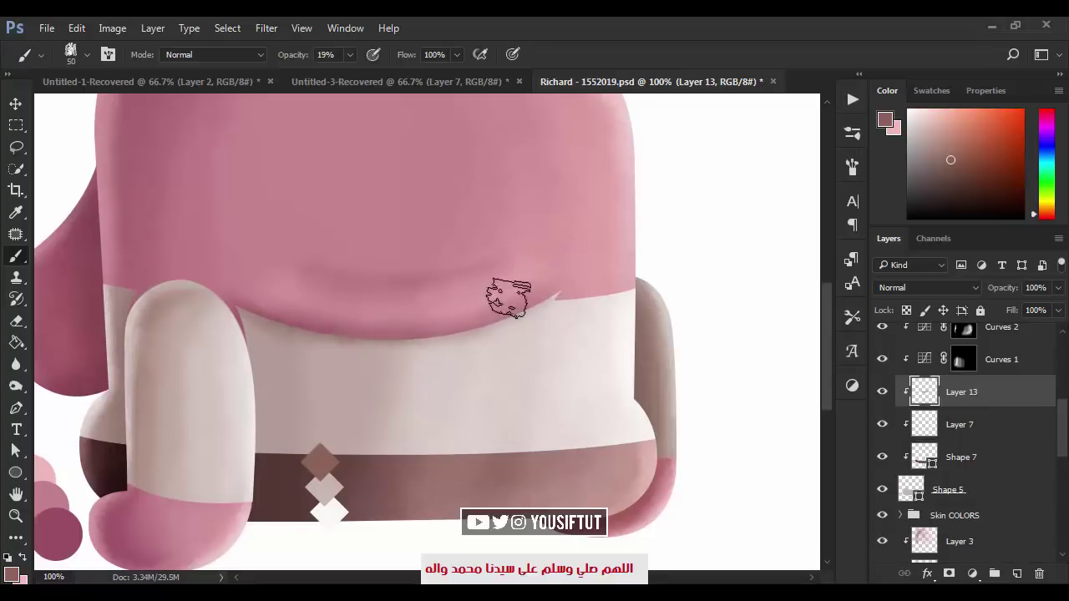
left_click_drag(508, 298, 529, 389)
scroll(931, 449, "down", 5)
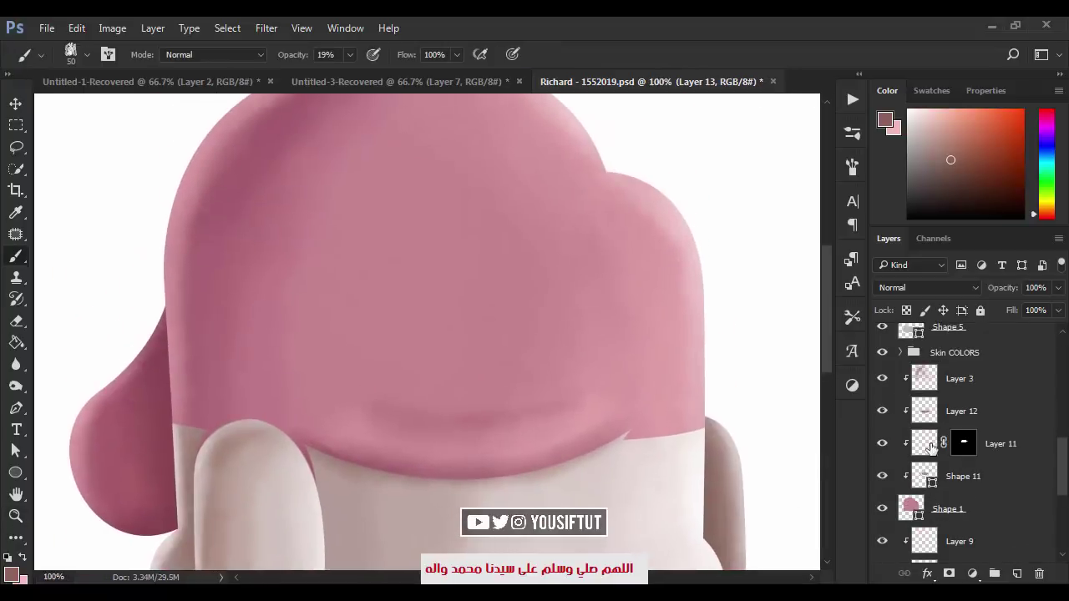
Make Layer 11 active, show the reference sketch, and zoom to 200% on the mouth crease.
left_click(931, 448)
scroll(931, 448, "up", 5)
scroll(931, 418, "up", 5)
left_click(882, 340)
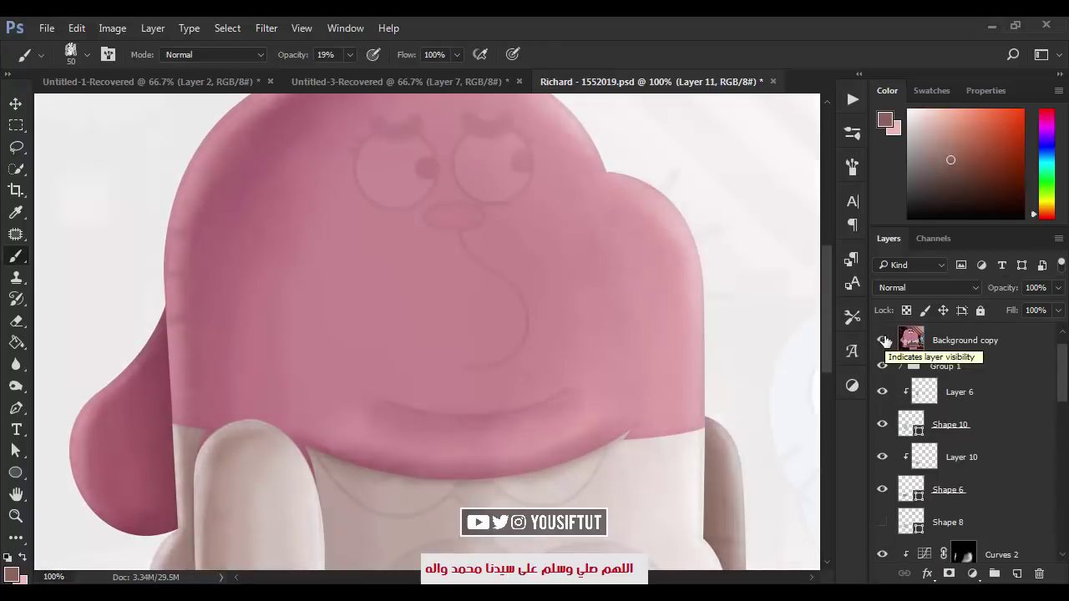
key("z")
left_click_drag(346, 231, 787, 571)
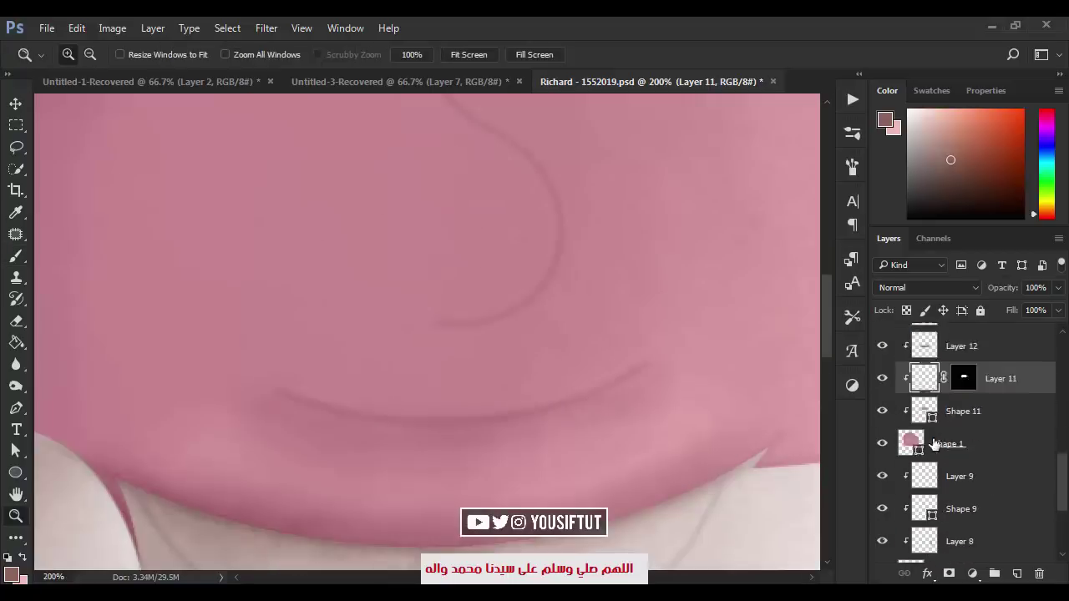
left_click(449, 410, "alt")
left_click(441, 431)
key("b")
Shade the mouth crease on Layer 11 with sampled darker and lighter pinks, checking it solo.
left_click_drag(334, 370, 465, 289)
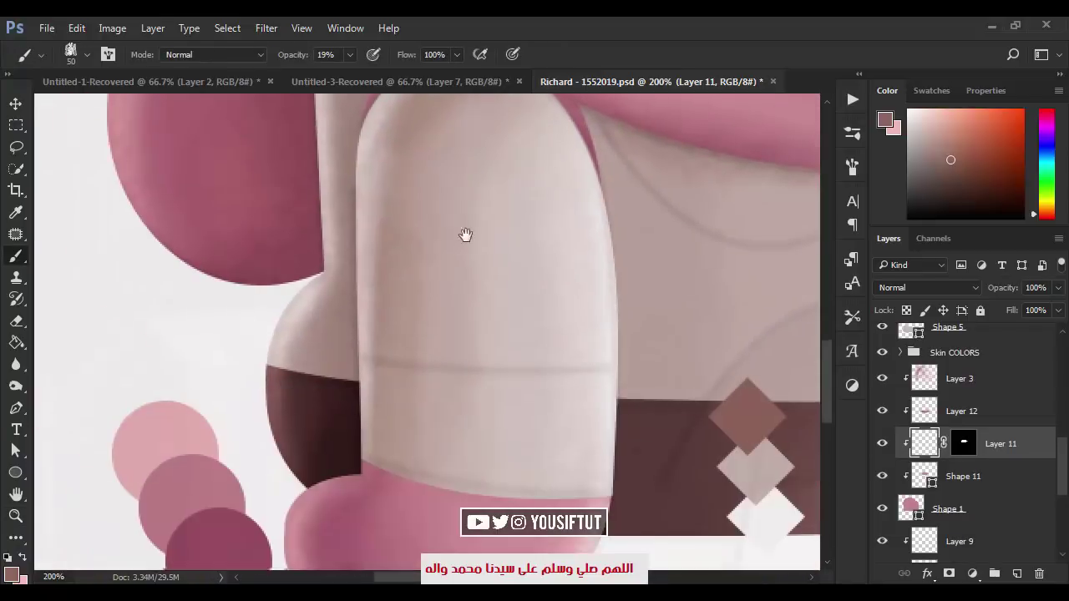
left_click(172, 432, "alt")
mouse_move(172, 431)
left_mouse_down()
mouse_move(282, 473)
mouse_move(162, 524)
left_mouse_up()
left_click(238, 357, "alt")
key("bracketleft")
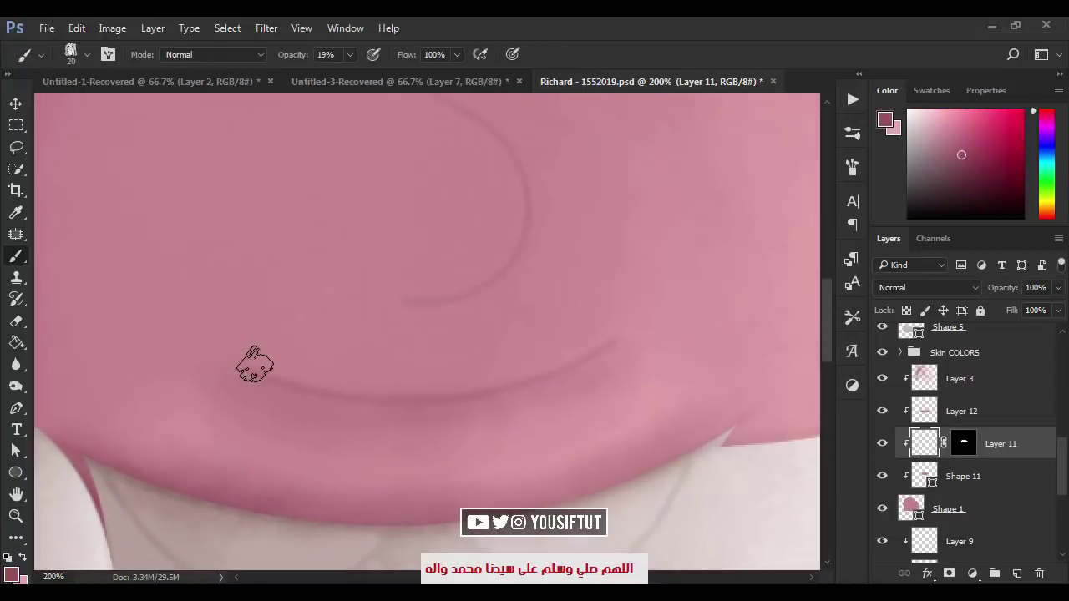
key("bracketright")
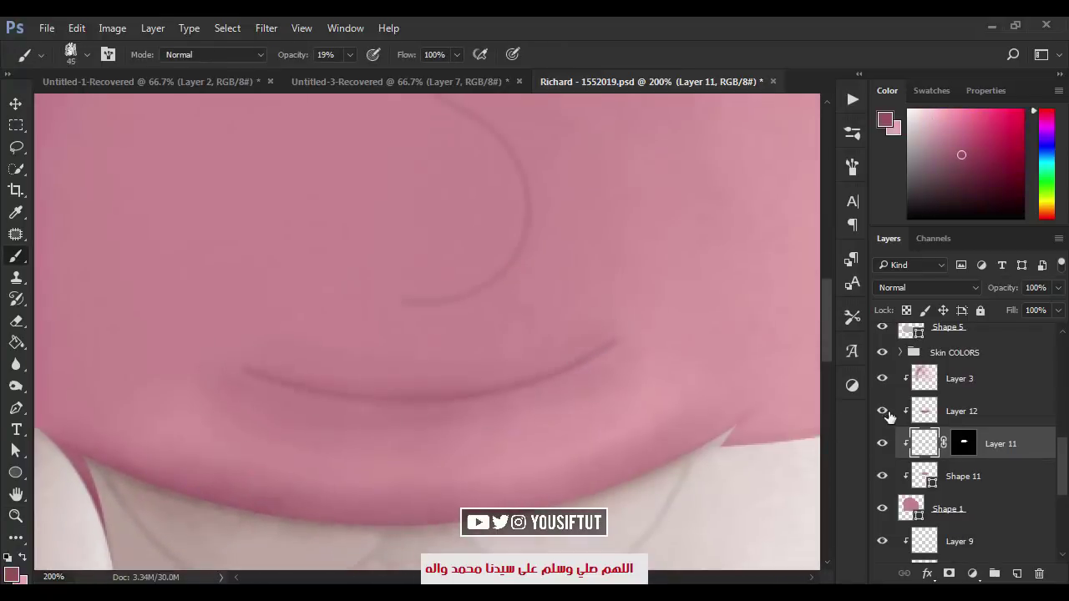
left_click(884, 444, "alt")
left_click(883, 444, "alt")
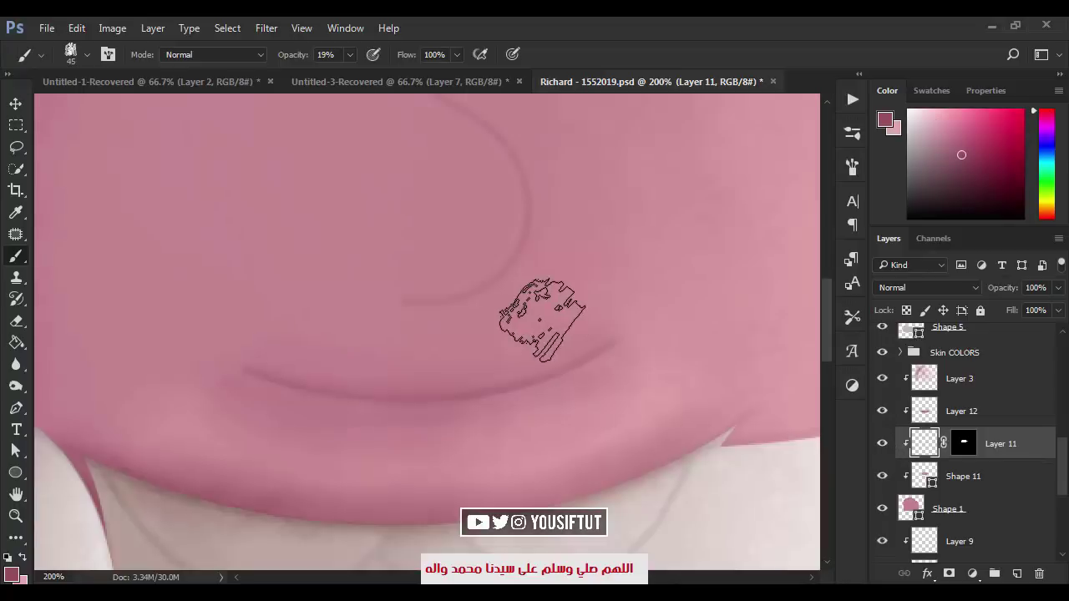
left_click(516, 328, "alt")
Fade the reference sketch layer, then return to painting on Layer 11.
scroll(982, 389, "up", 3)
scroll(981, 389, "up", 2)
left_click(973, 372)
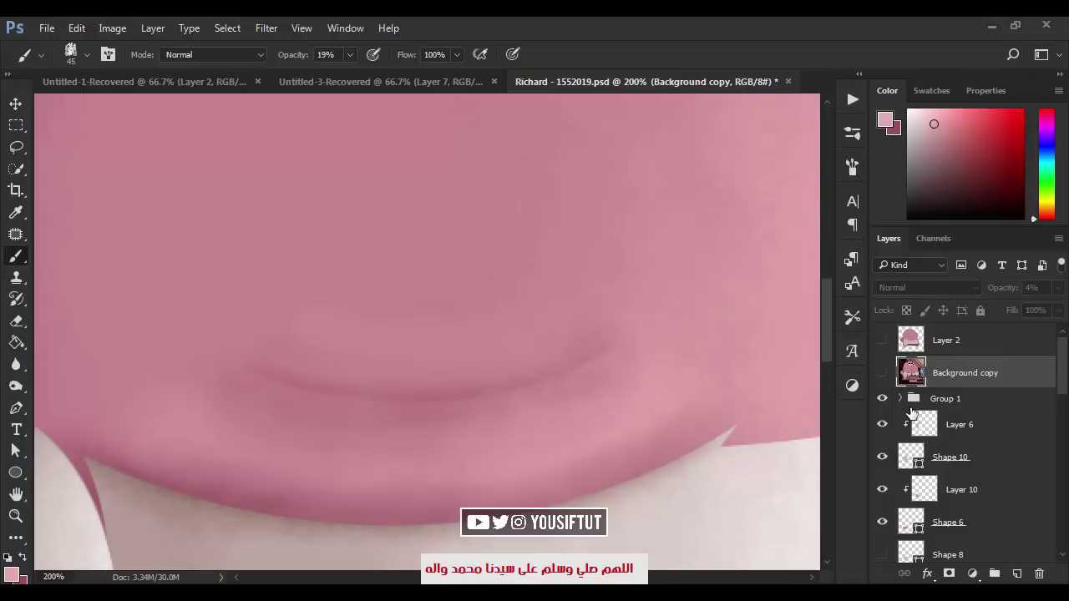
scroll(912, 415, "down", 5)
left_click(994, 508)
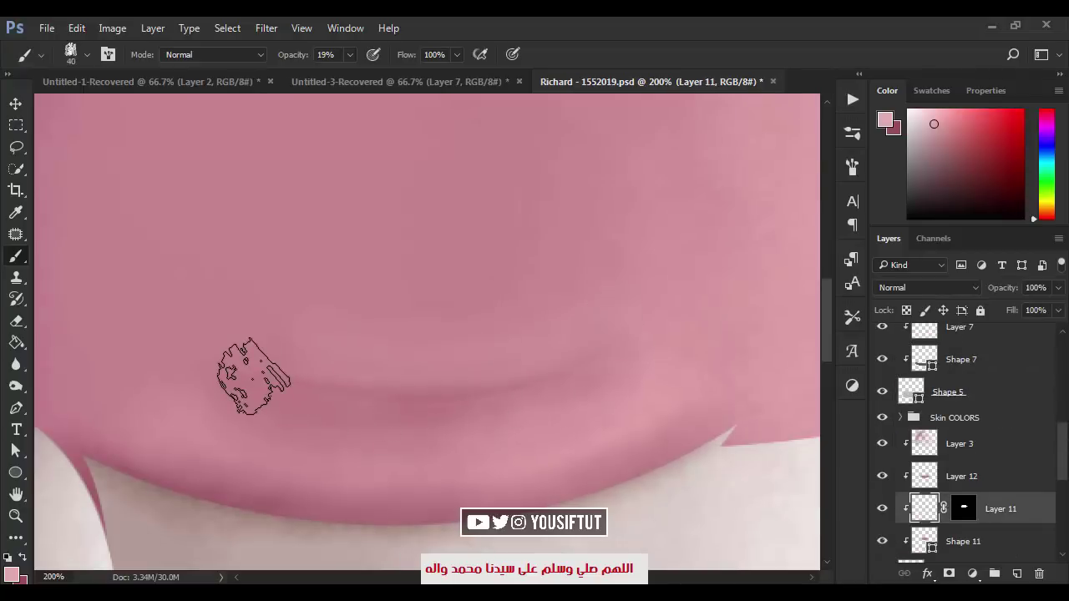
Review the whole character, then shade the chin's lower edge with a lighter pink on Layers 12 and 11.
key("z")
left_click(627, 393, "alt")
left_click(622, 415, "alt")
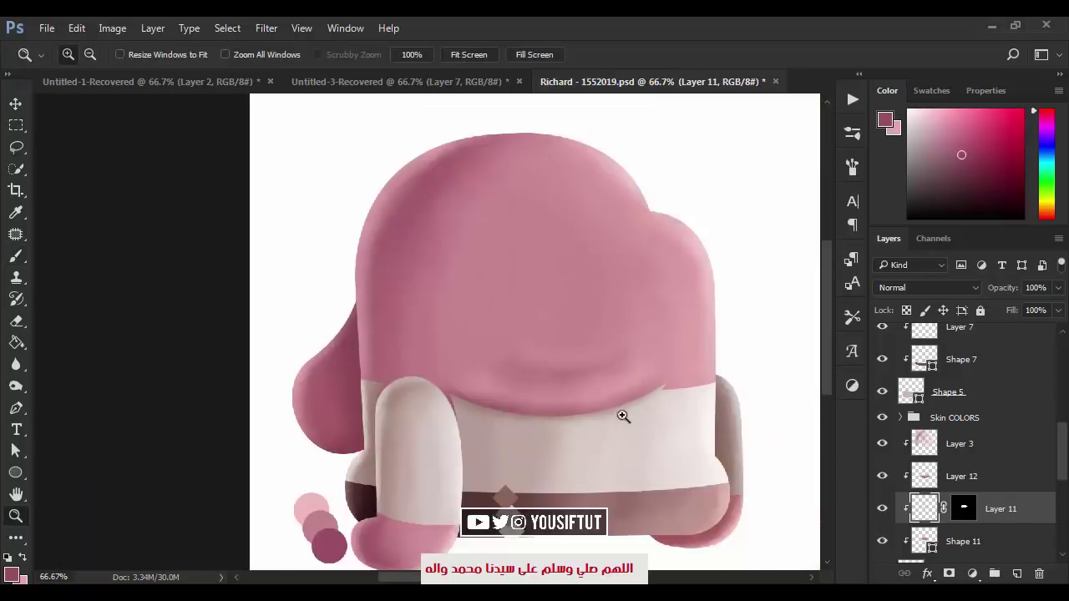
left_click(632, 410)
key("alt+]")
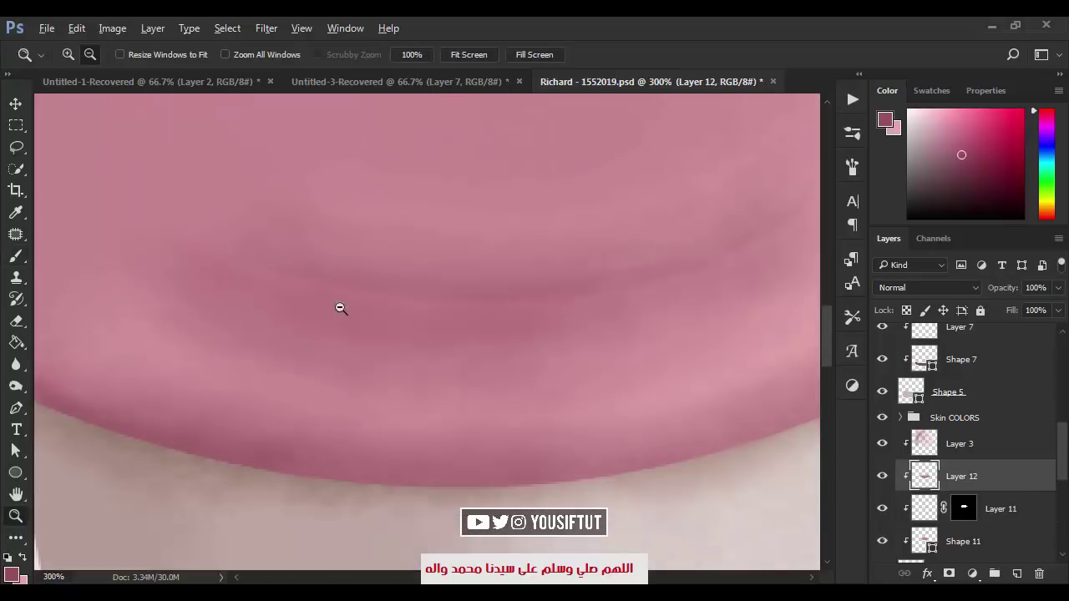
left_click(340, 308, "alt")
key("b")
left_click(763, 441, "alt")
key("alt+[")
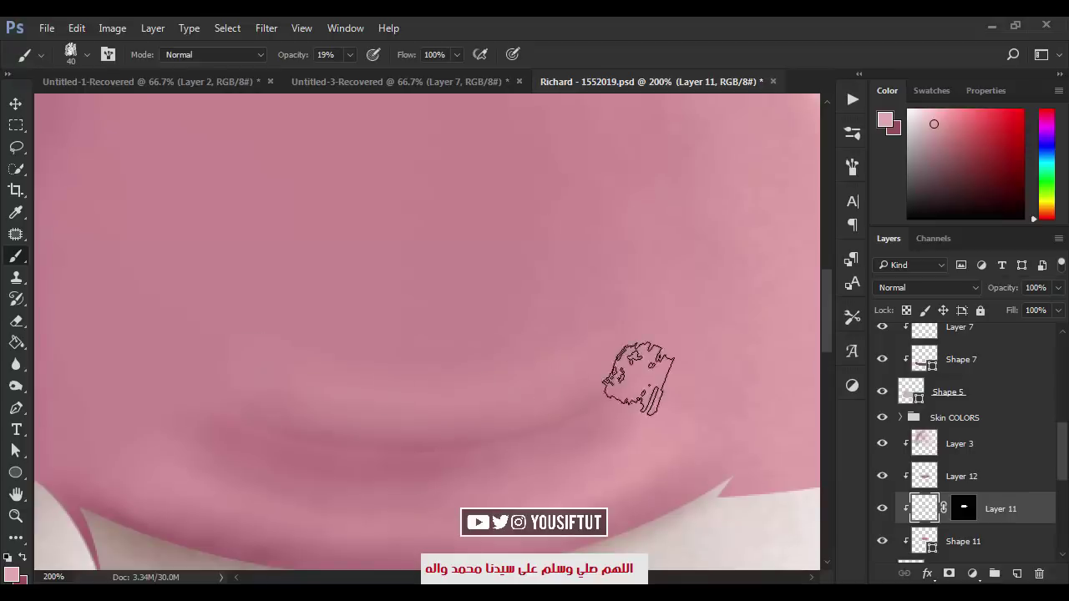
Recheck the overall shading and continue shading the chin edge on Layer 12 with a larger brush.
key("z")
left_click(639, 380, "alt")
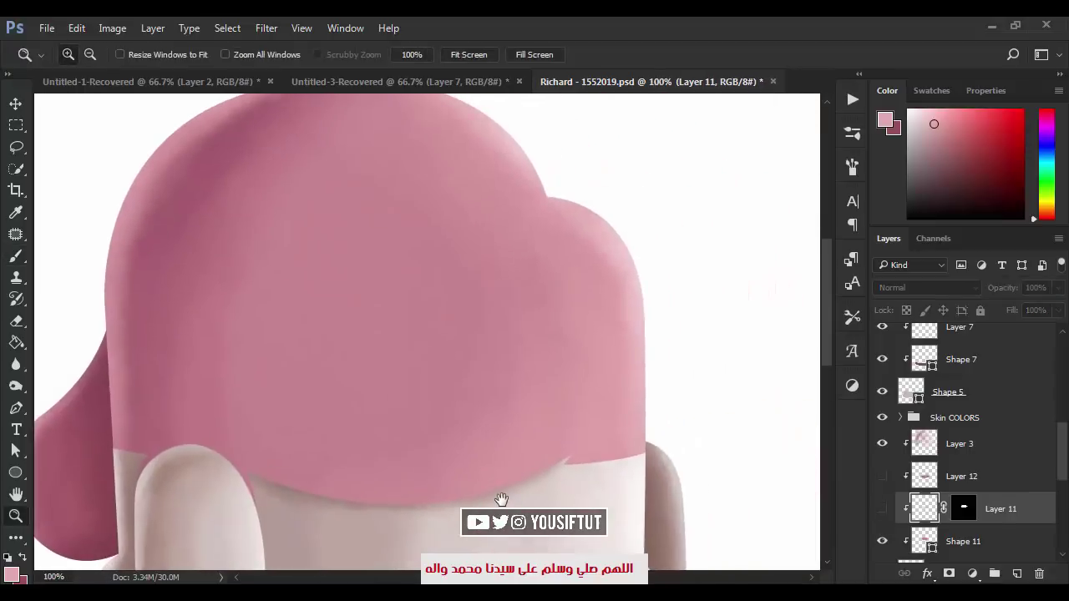
left_click(501, 497)
key("b")
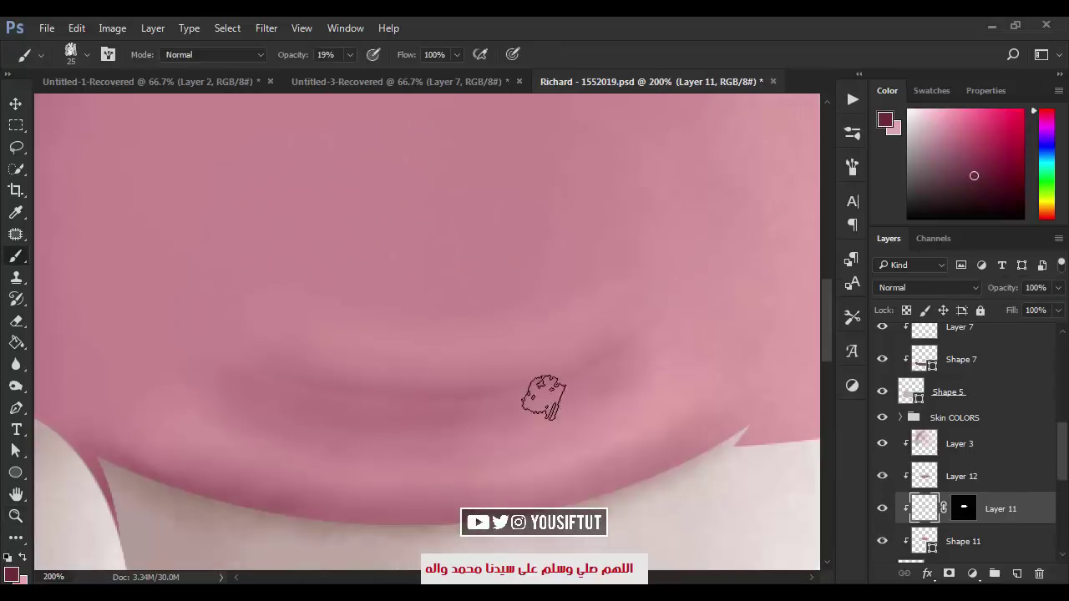
key("bracketright")
key("bracketright")
left_click(929, 480)
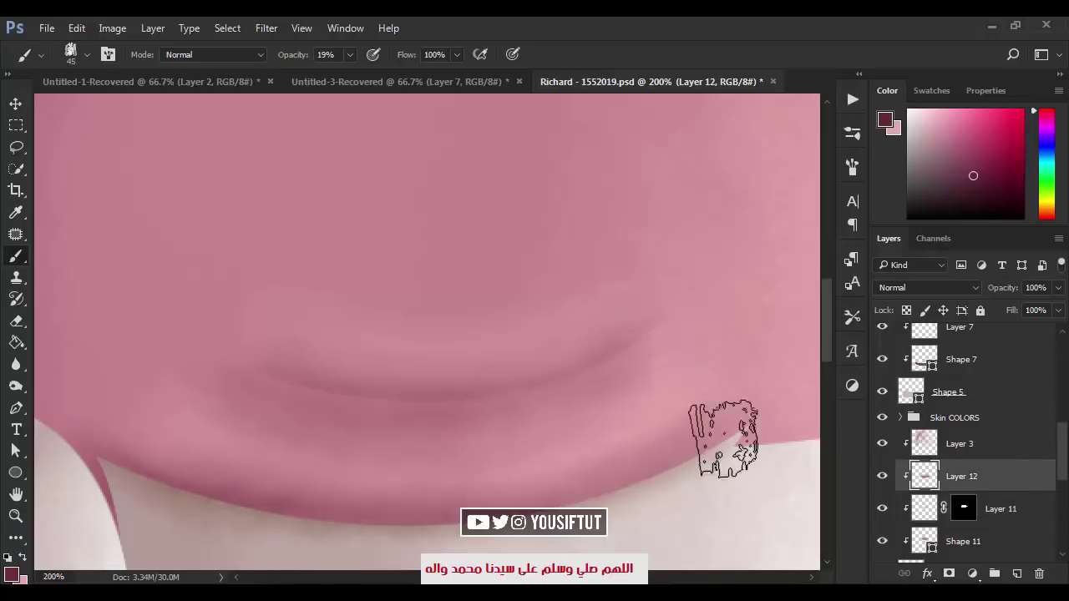
key("z")
left_click(615, 386, "alt")
left_click(420, 251, "alt")
left_click(481, 416)
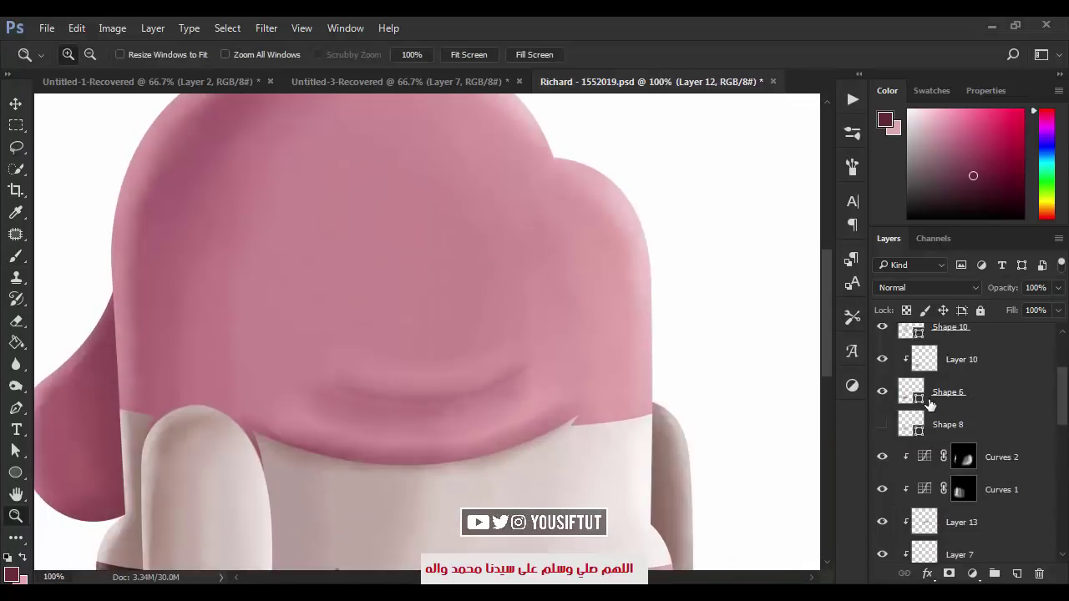
scroll(960, 434, "up", 5)
Draw a rounded nose outline with the Pen tool in Shape mode in the middle of the face.
left_click(415, 284)
key("p")
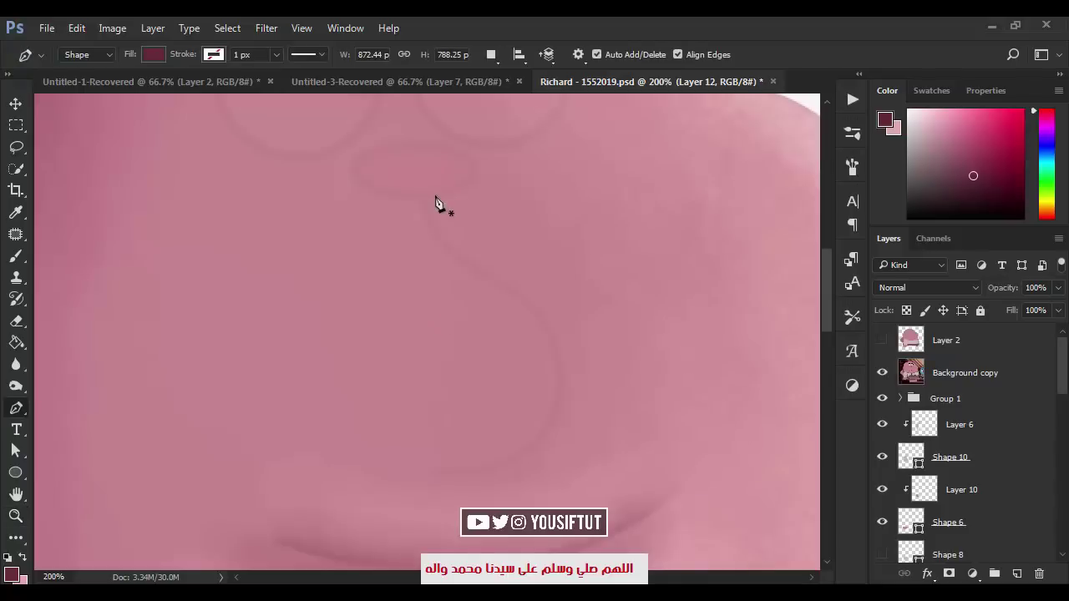
left_click(92, 54)
left_click(84, 81)
left_click(89, 55)
left_click(83, 68)
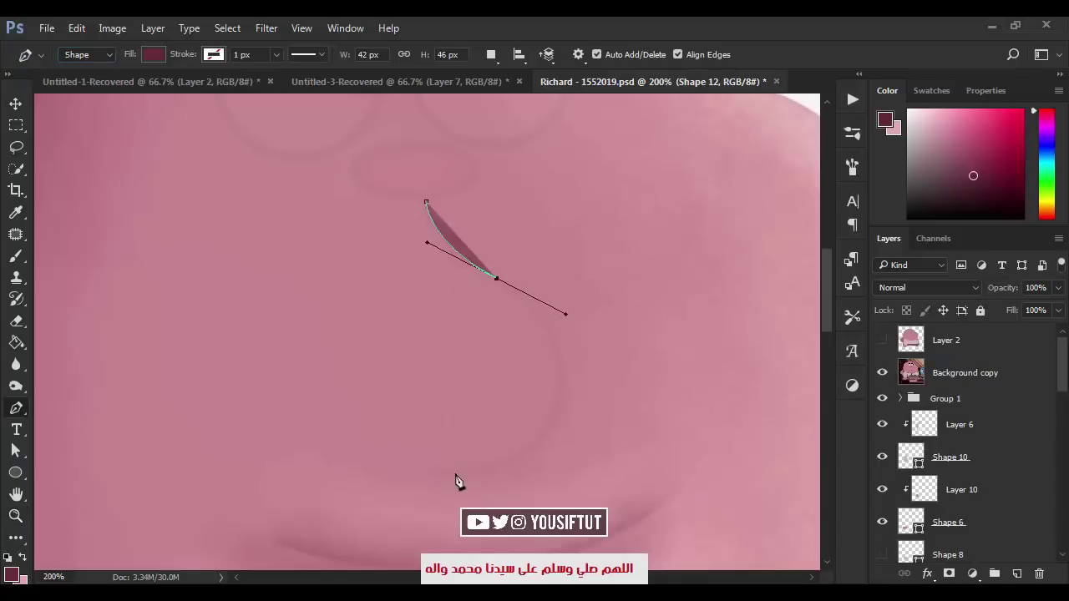
left_click_drag(285, 478, 289, 514)
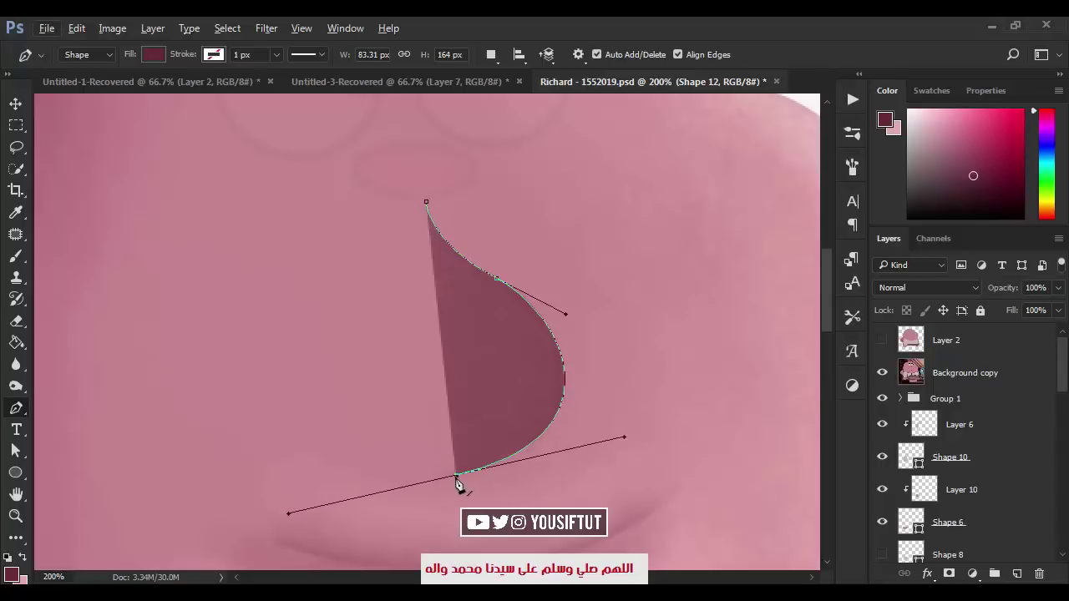
left_click_drag(294, 424, 258, 361)
left_click_drag(461, 205, 467, 206)
key("v")
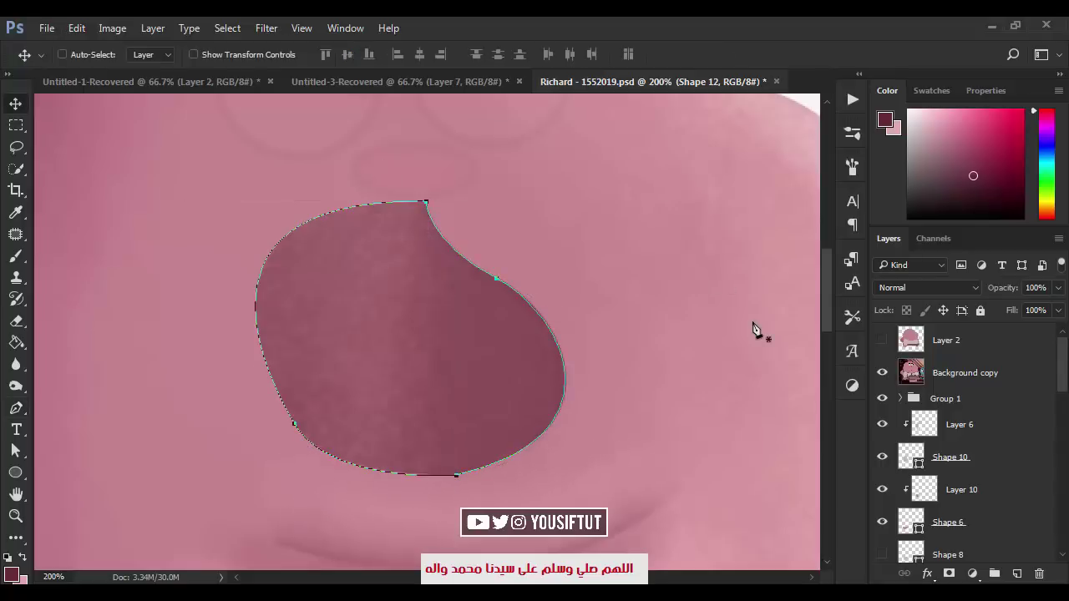
Load Shape 12 as a selection, hide it, and add a new Layer 14 masked to the nose outline.
scroll(1010, 473, "down", 5)
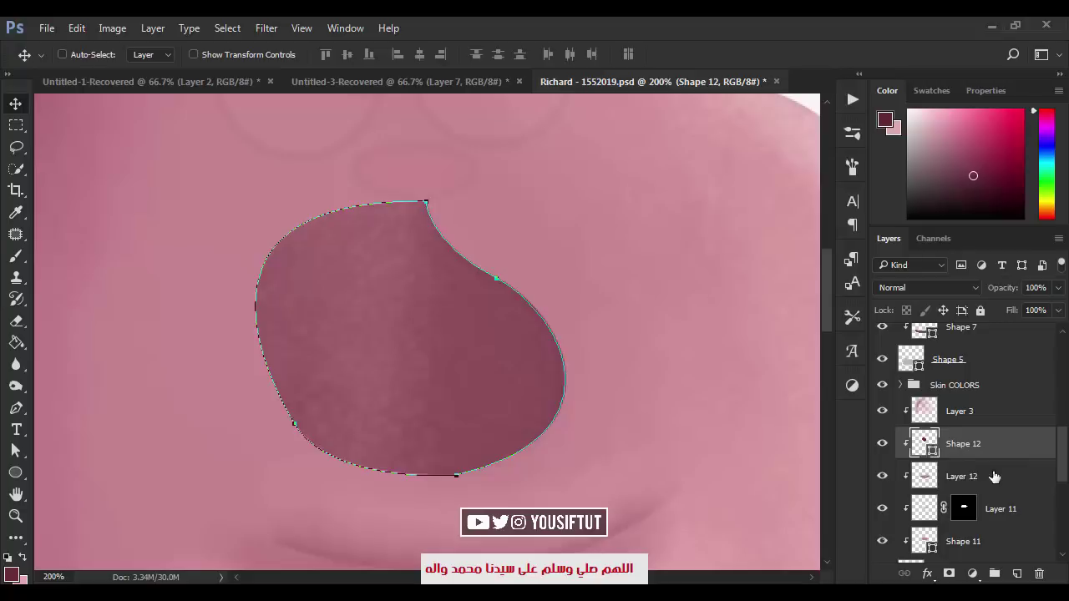
left_click(916, 448, "ctrl")
left_click(882, 443)
left_click(1017, 574, "ctrl")
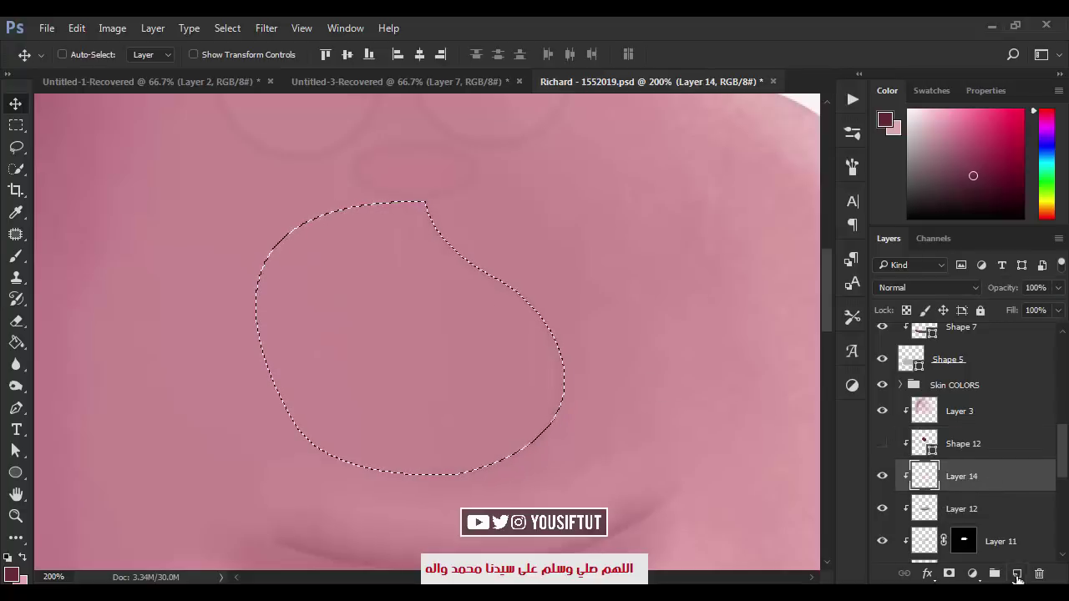
left_click(949, 573)
Paint soft shading around the nose on Layer 14, zooming out to check the body.
key("b")
left_click_drag(341, 432, 362, 538)
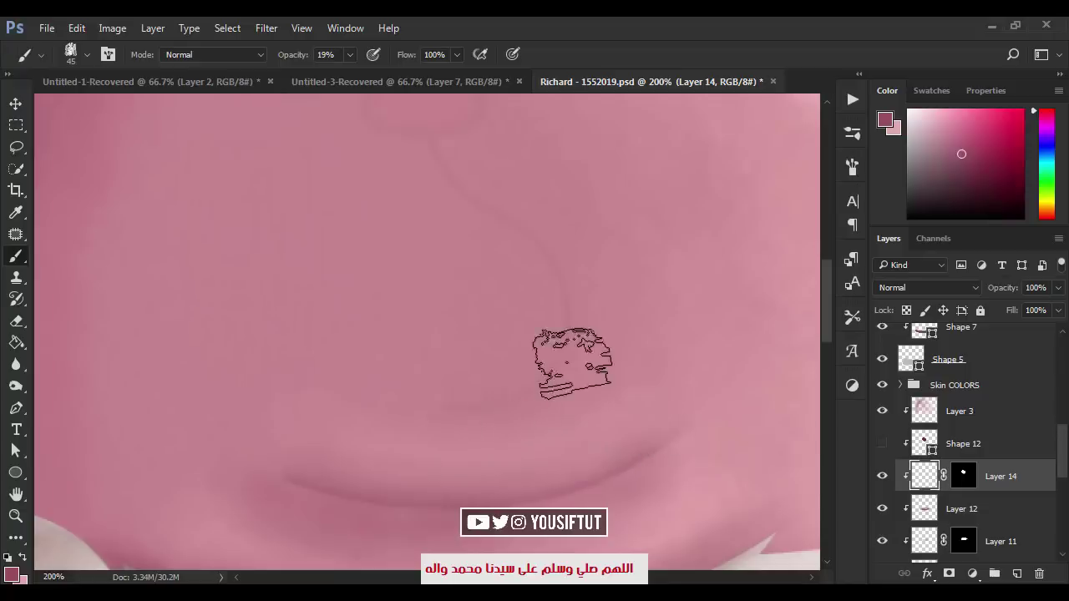
key("z")
left_click(564, 395, "alt")
key("b")
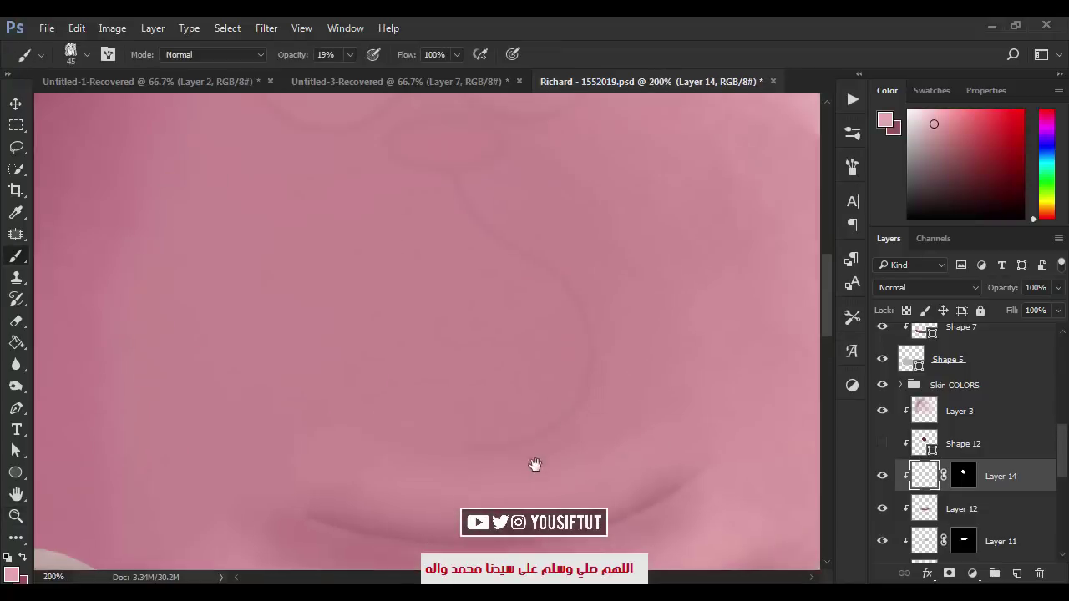
scroll(960, 422, "up", 5)
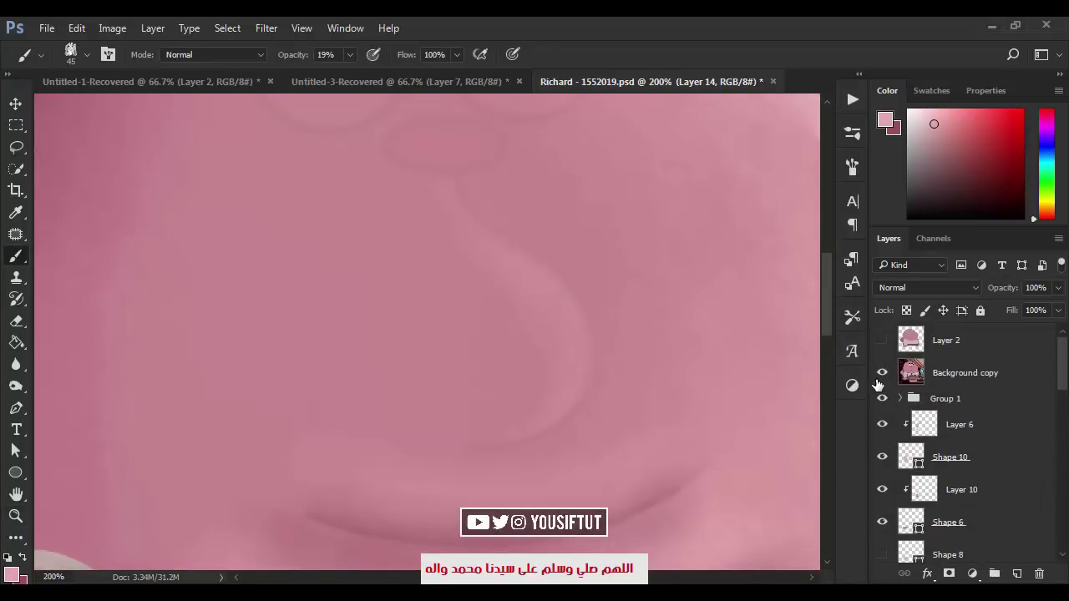
key("bracketright")
key("bracketright")
key("bracketright")
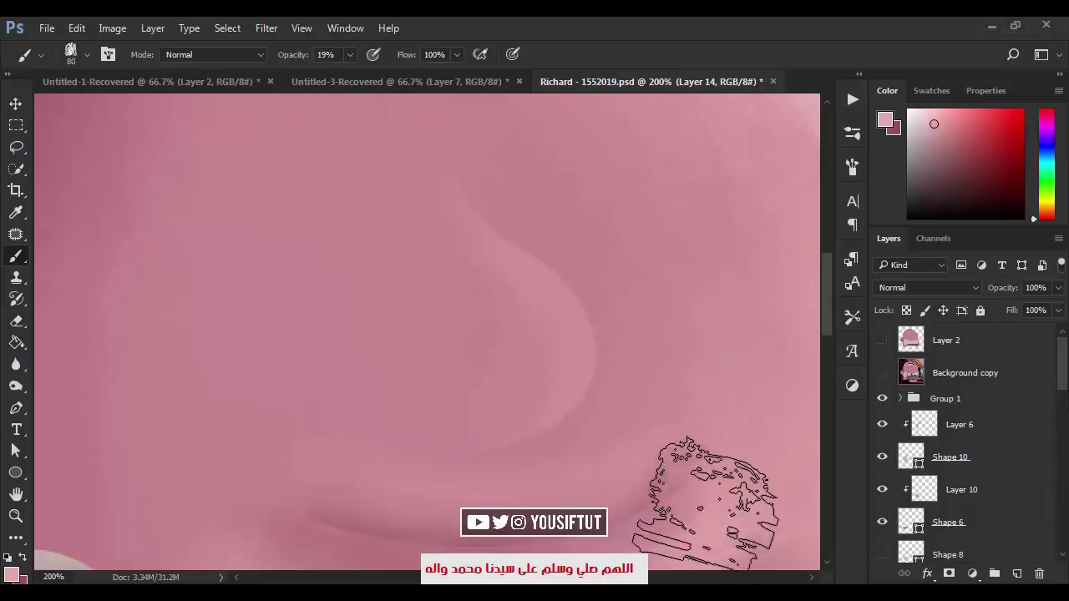
Shade around the body bulge with sampled darker and lighter pinks and a smaller brush.
left_click(507, 351, "alt")
key("bracketleft")
key("bracketleft")
key("bracketright")
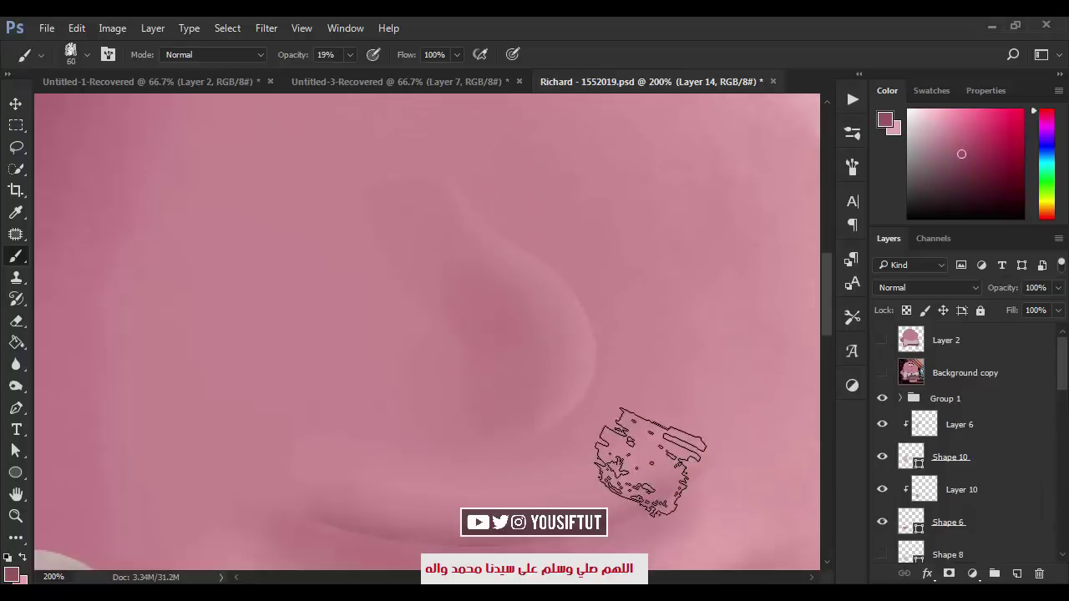
left_click(536, 413, "alt")
scroll(1050, 473, "down", 5)
scroll(1050, 473, "down", 5)
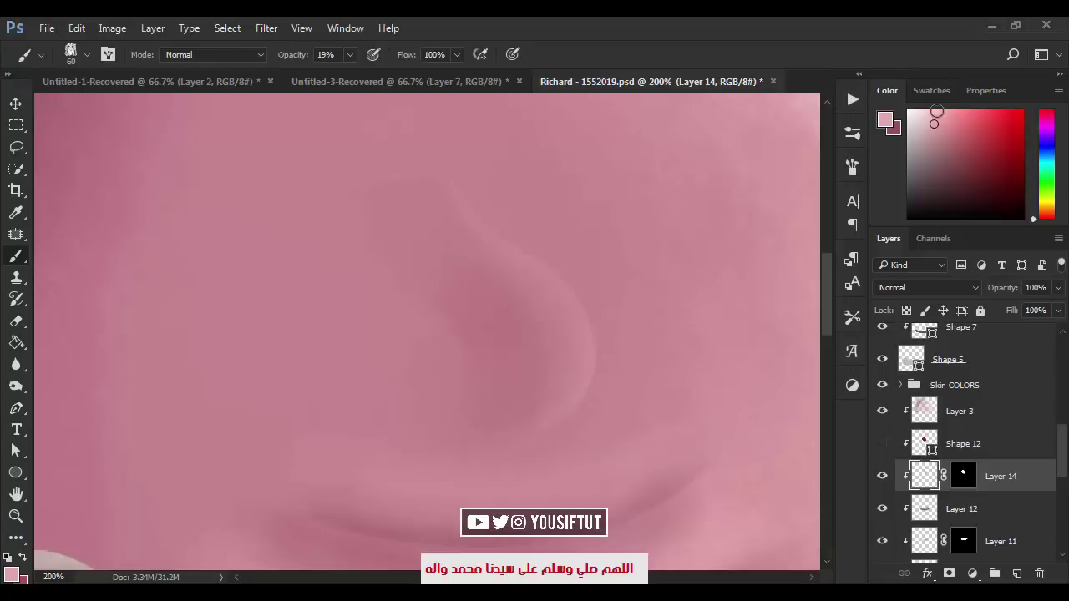
key("bracketleft")
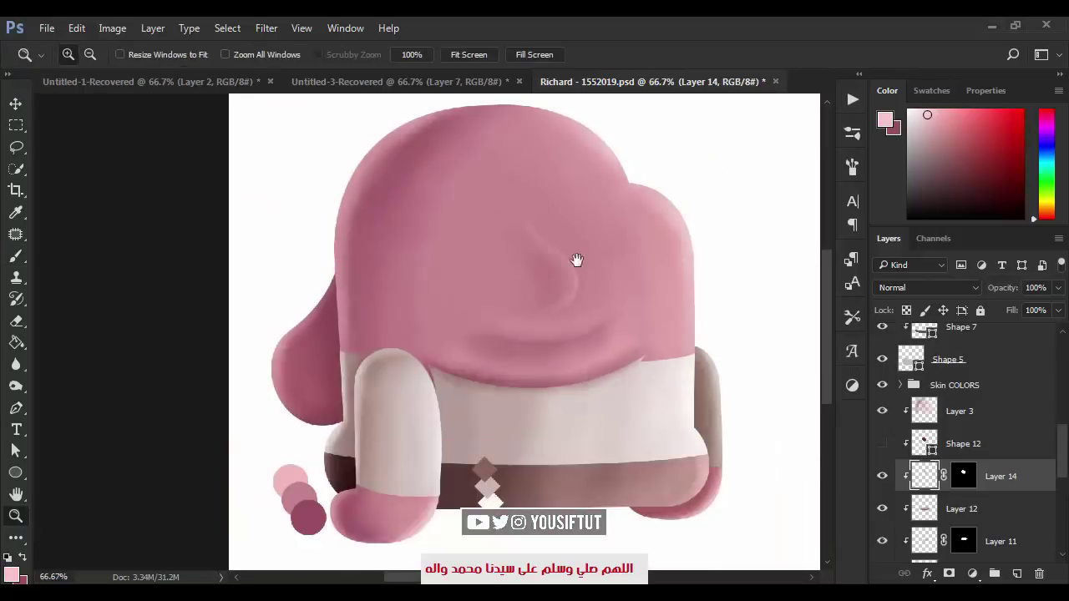
left_click_drag(568, 247, 580, 260)
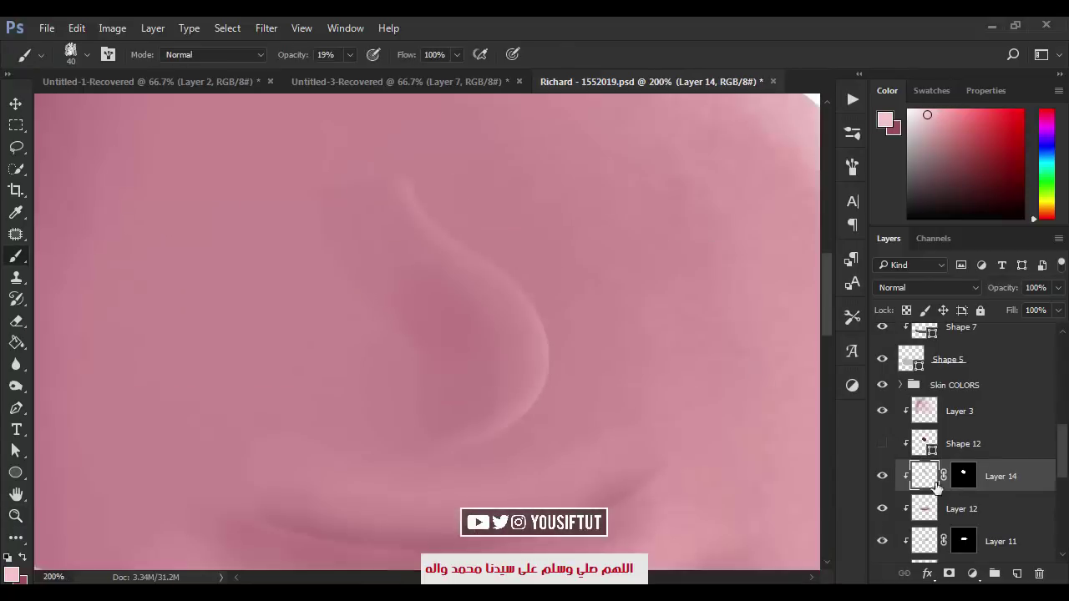
Add a new clipped Layer 15 and swap to dark mauve for further bulge shading.
key("ctrl+shift+alt+n")
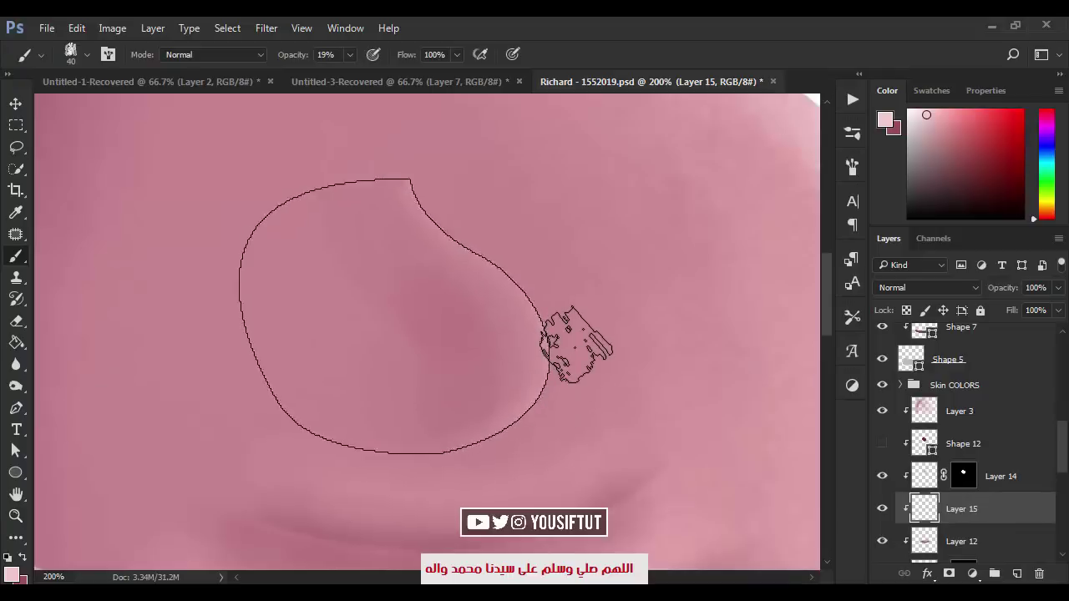
key("x")
key("z")
key("ctrl+minus")
key("ctrl+minus")
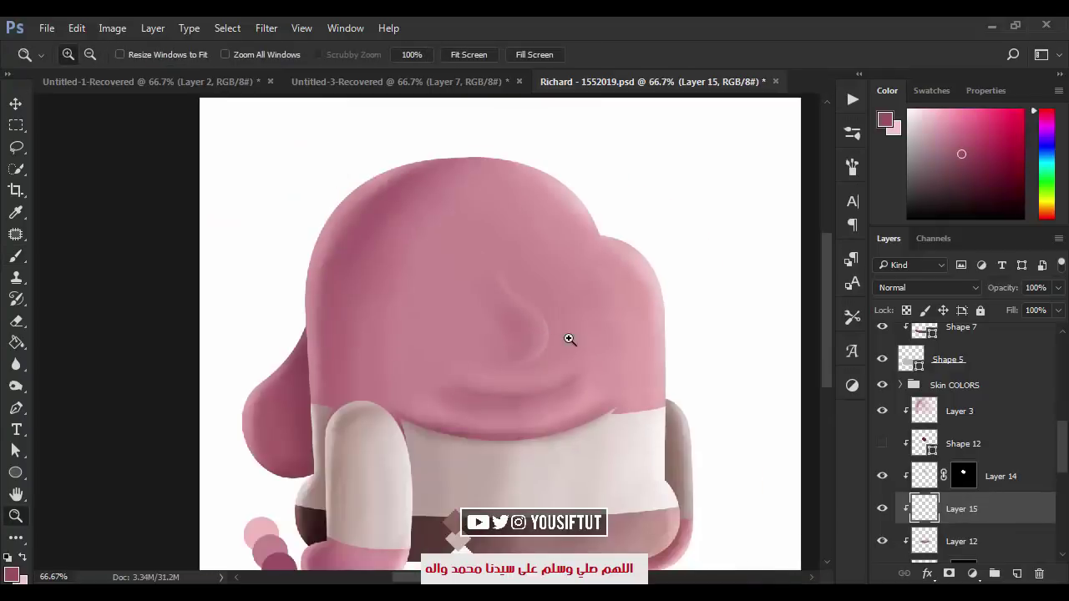
left_click(569, 339)
left_click(568, 339)
key("b")
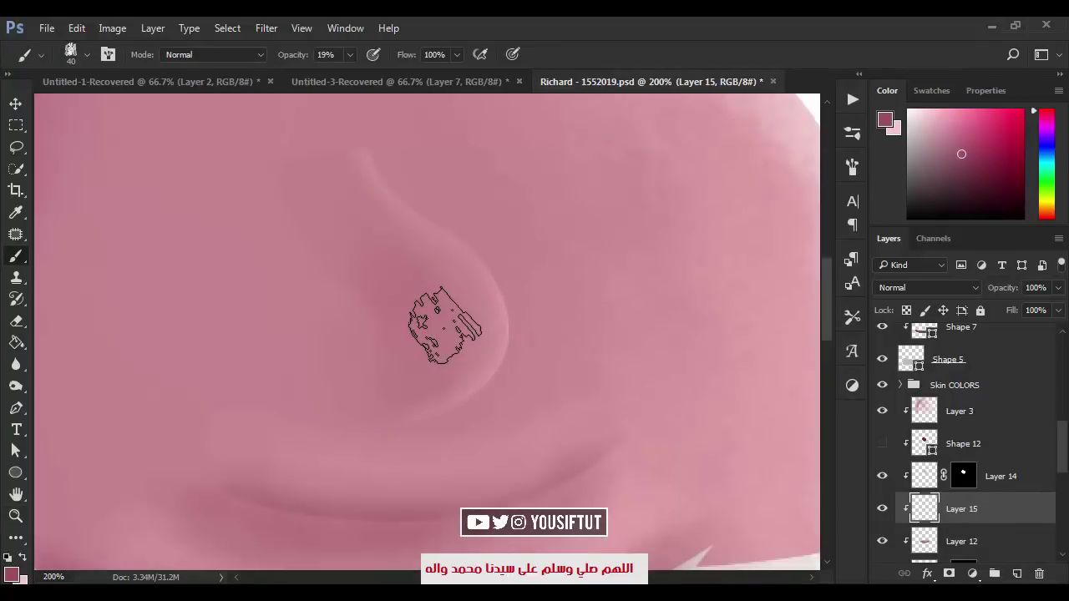
Zoom in on the face and draw an oval nose ellipse below the eyes, above Group 1.
key("z")
left_click(624, 429, "alt")
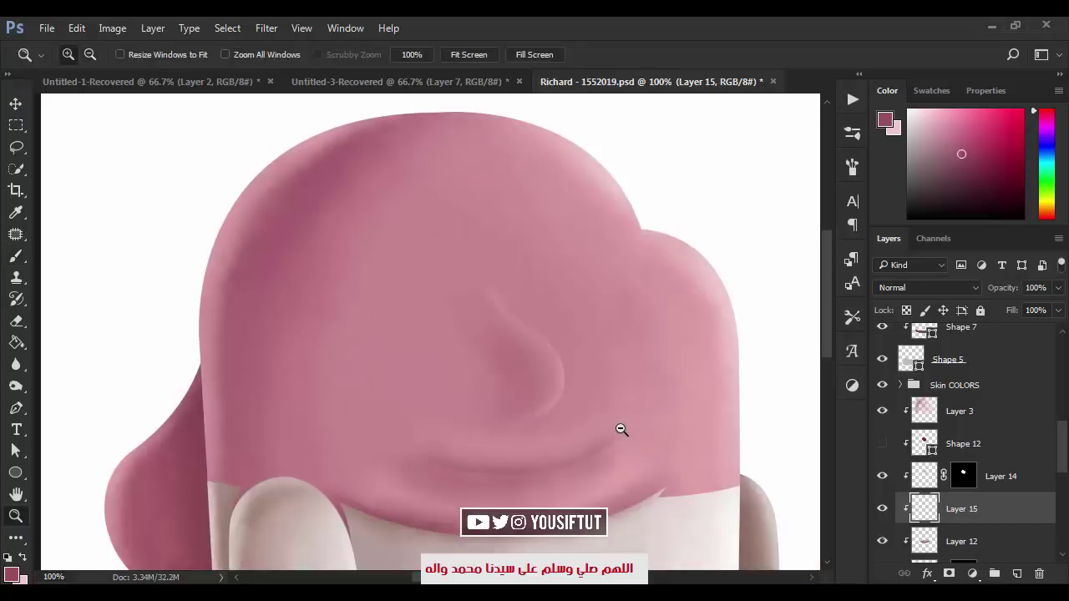
key("v")
scroll(896, 455, "up", 2)
scroll(886, 418, "up", 2)
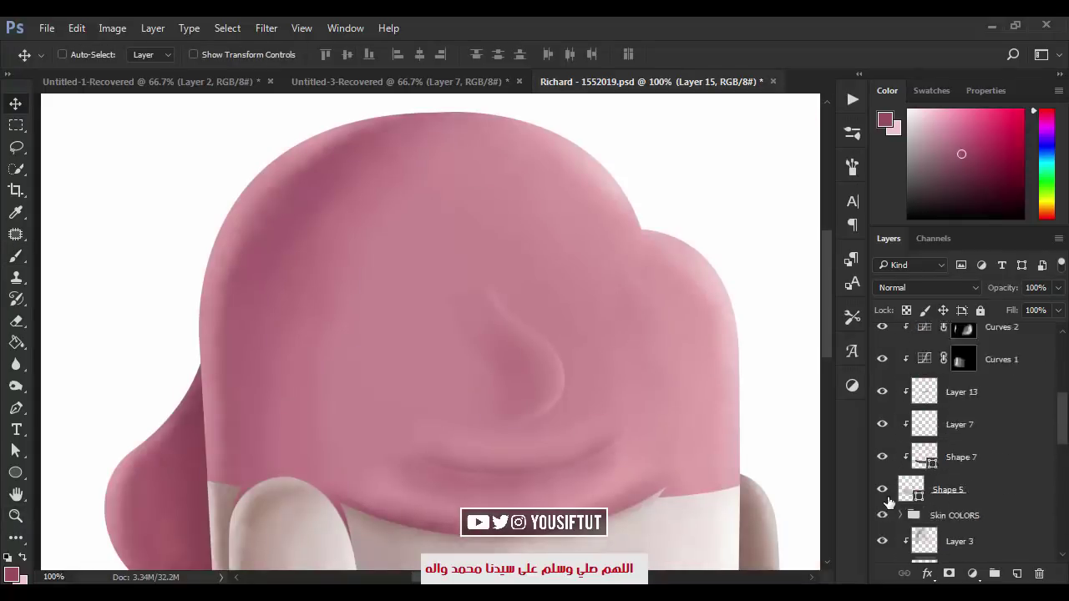
scroll(877, 375, "up", 1)
key("z")
left_click_drag(239, 110, 507, 275)
left_click(911, 398)
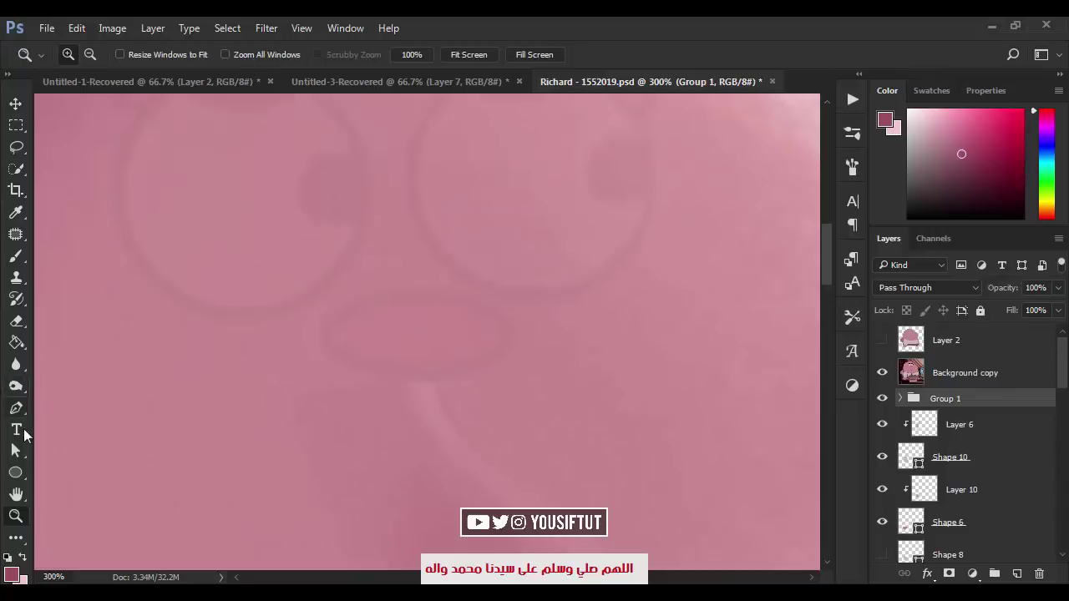
left_click(15, 472)
left_click_drag(425, 342, 511, 384)
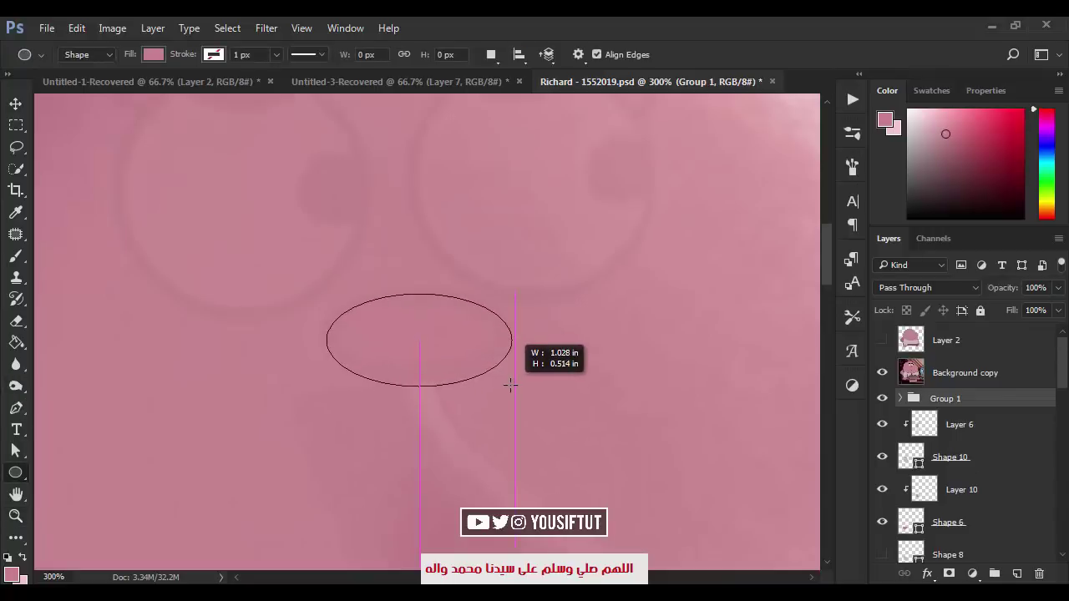
key("v")
Show the reference face and fill the nose oval with the reference's pink nose colour.
left_click(883, 432)
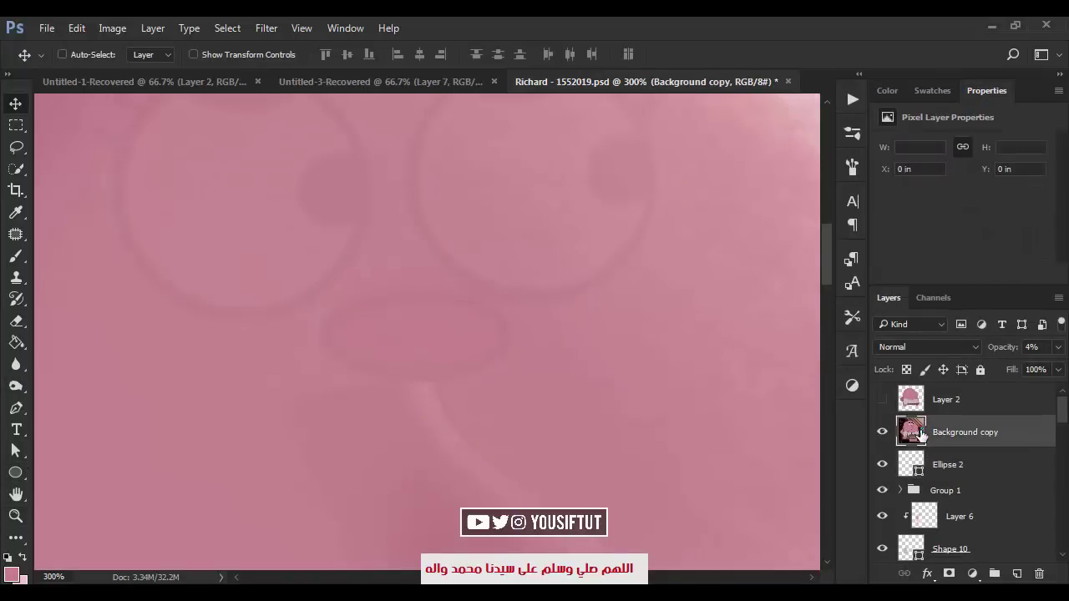
double_click(911, 465)
left_click(433, 337)
key("Return")
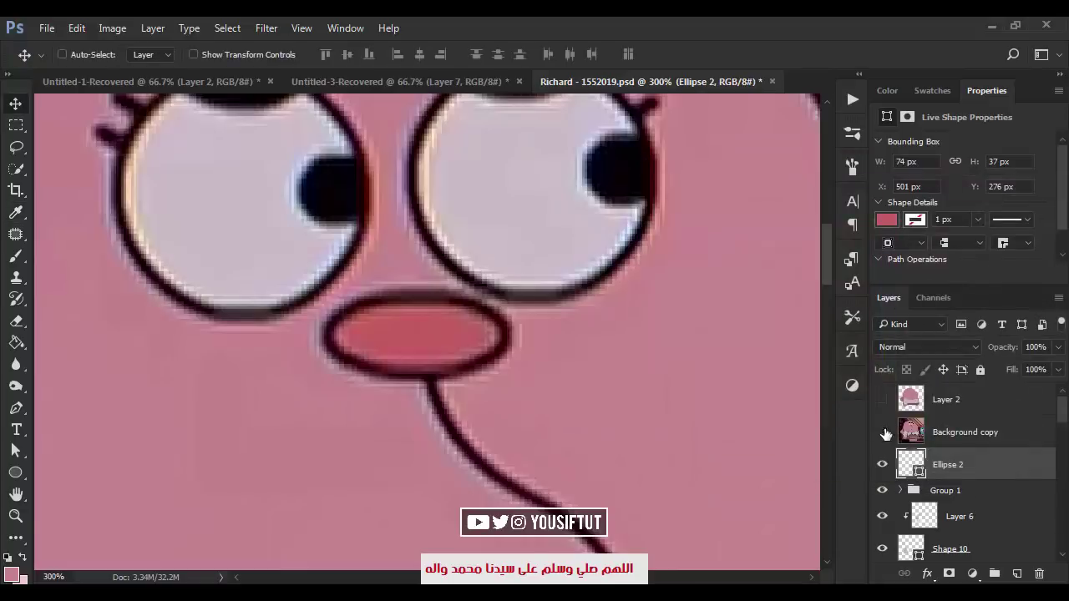
key("z")
left_click(663, 365, "alt")
Clear the trial selection and fade the reference face layer to 31% opacity.
key("m")
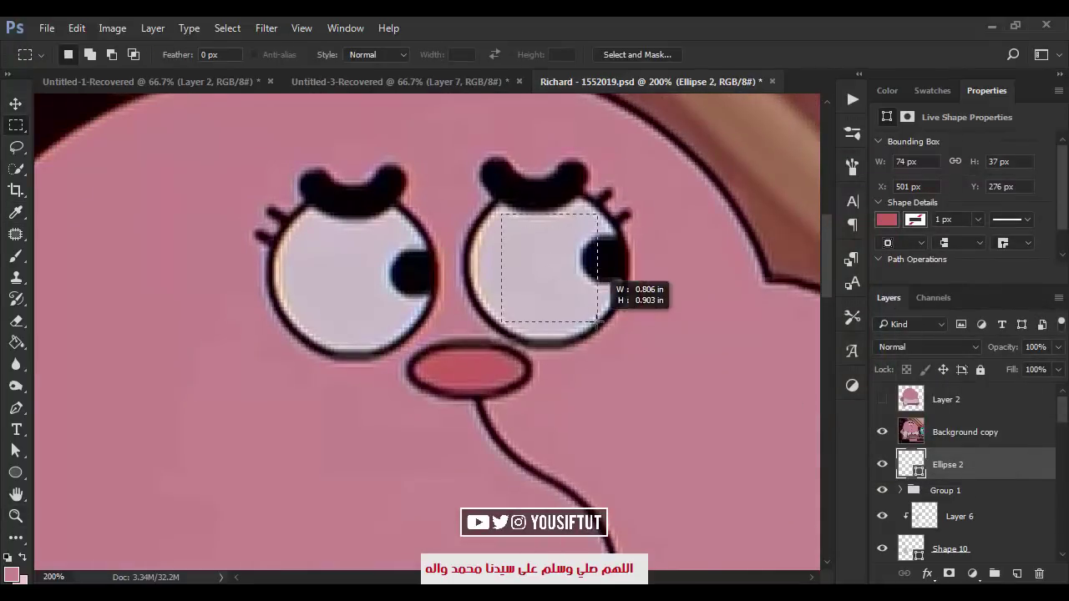
key("ctrl+d")
key("u")
key("v")
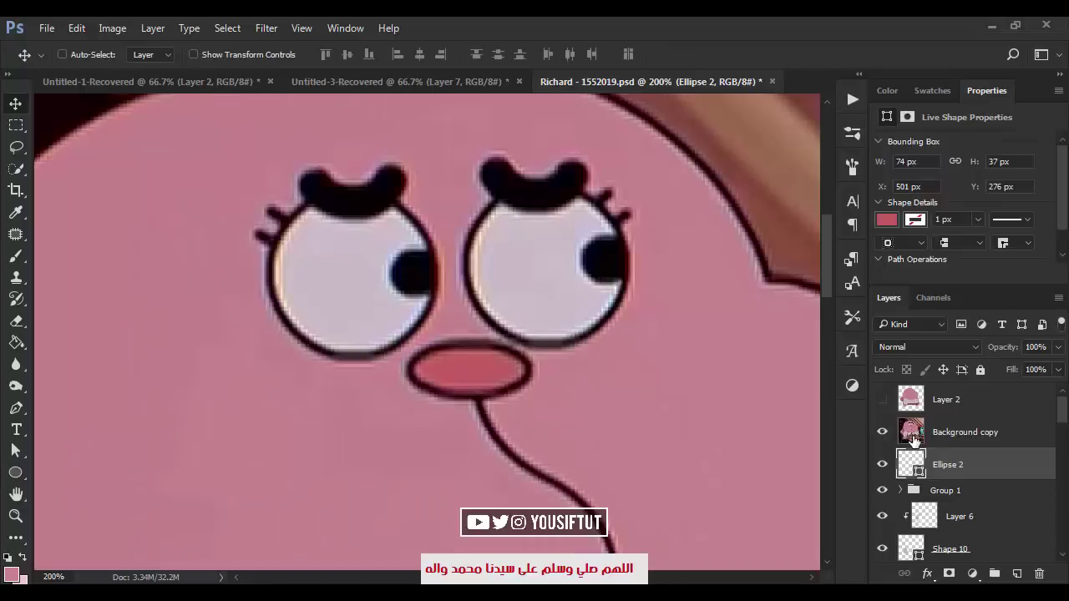
left_click(914, 440)
key("z")
key("ctrl+minus")
key("3")
key("1")
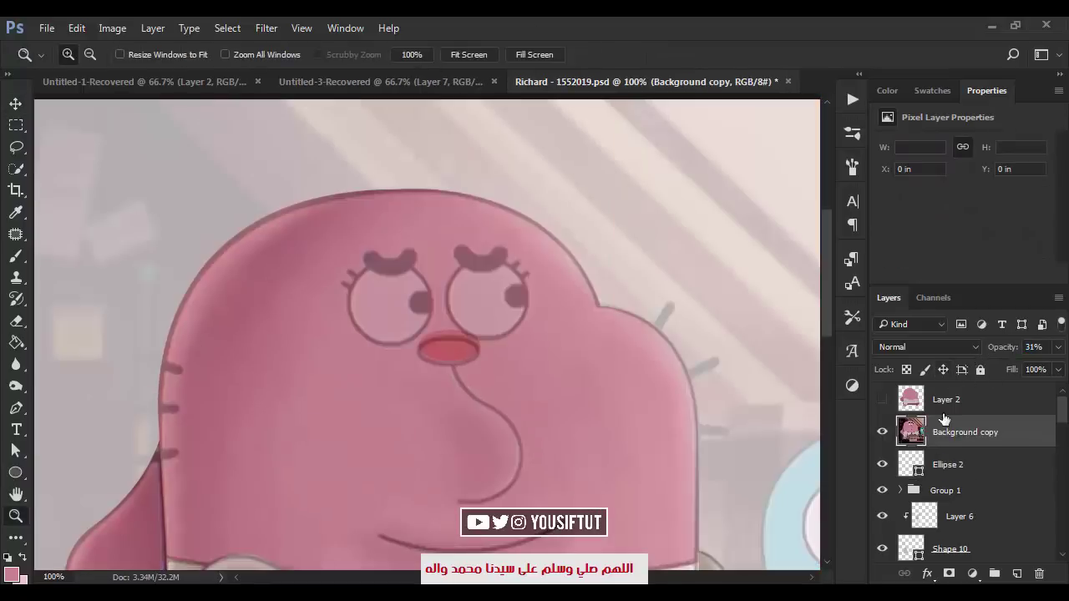
key("v")
left_click(448, 352, "ctrl")
left_click(955, 432)
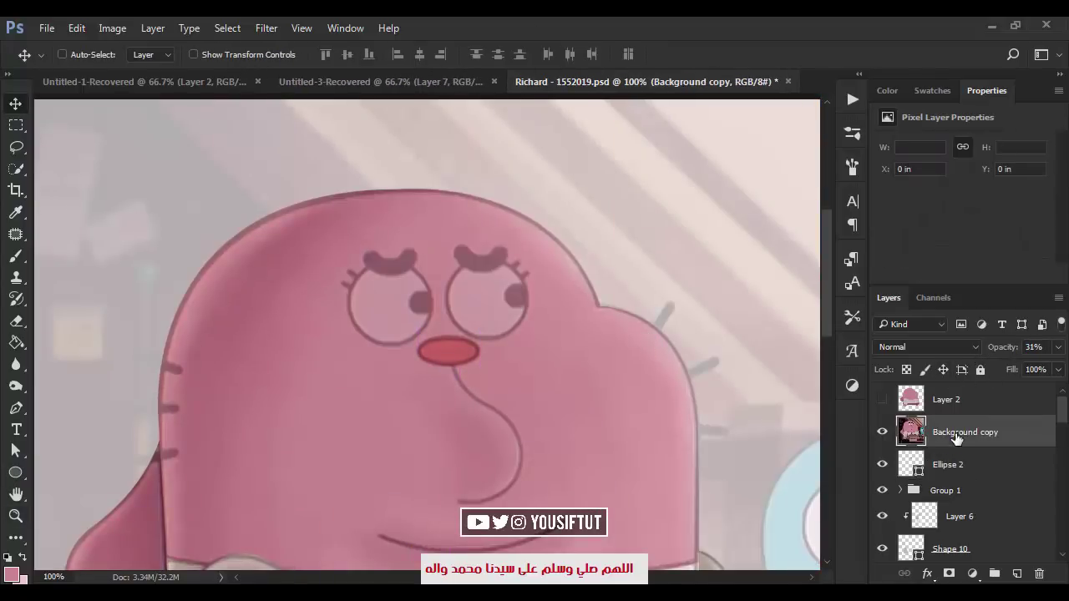
Zoom in on the eyes and draw an ellipse circle over the right eye.
key("z")
key("0")
key("ctrl+plus")
key("ctrl+plus")
key("ctrl+minus")
key("u")
left_click_drag(444, 321, 556, 402)
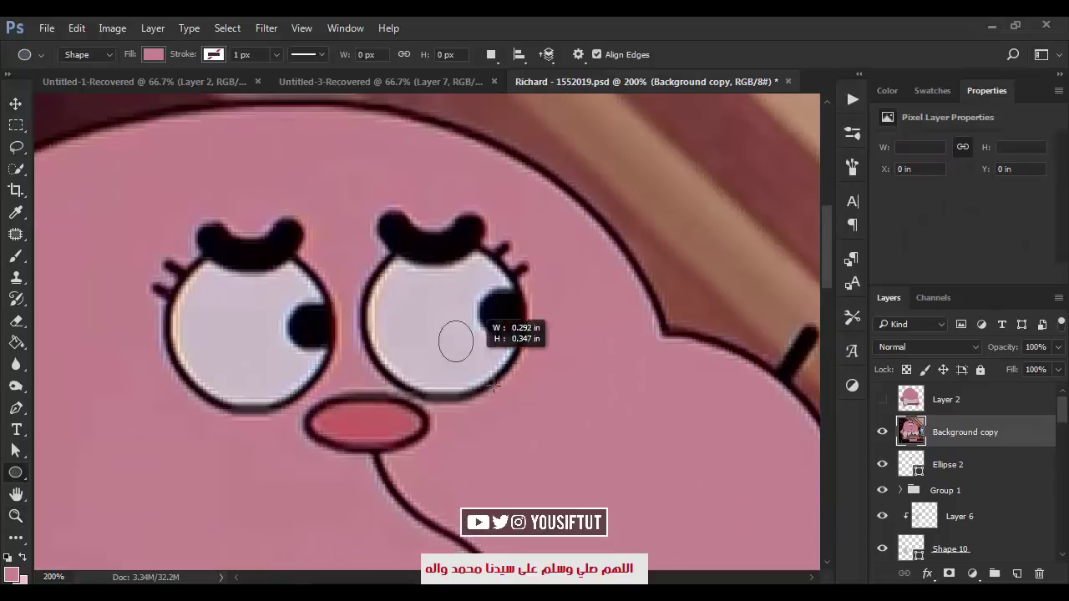
Copy the circle onto the left eye and enlarge it slightly.
key("alt+space")
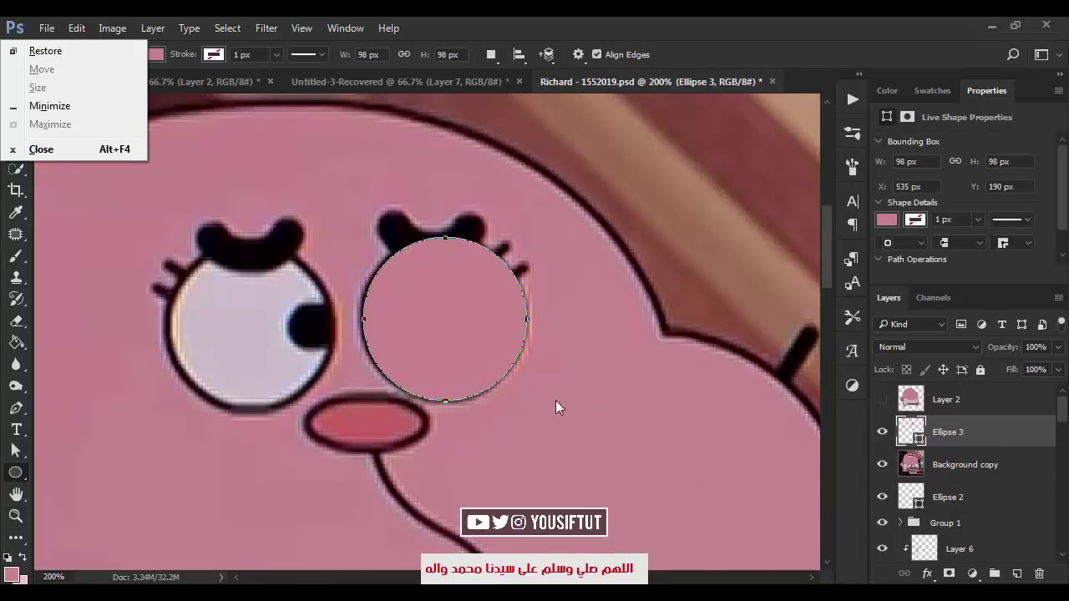
key("Escape")
key("v")
left_click_drag(597, 402, 406, 413)
key("ctrl+t")
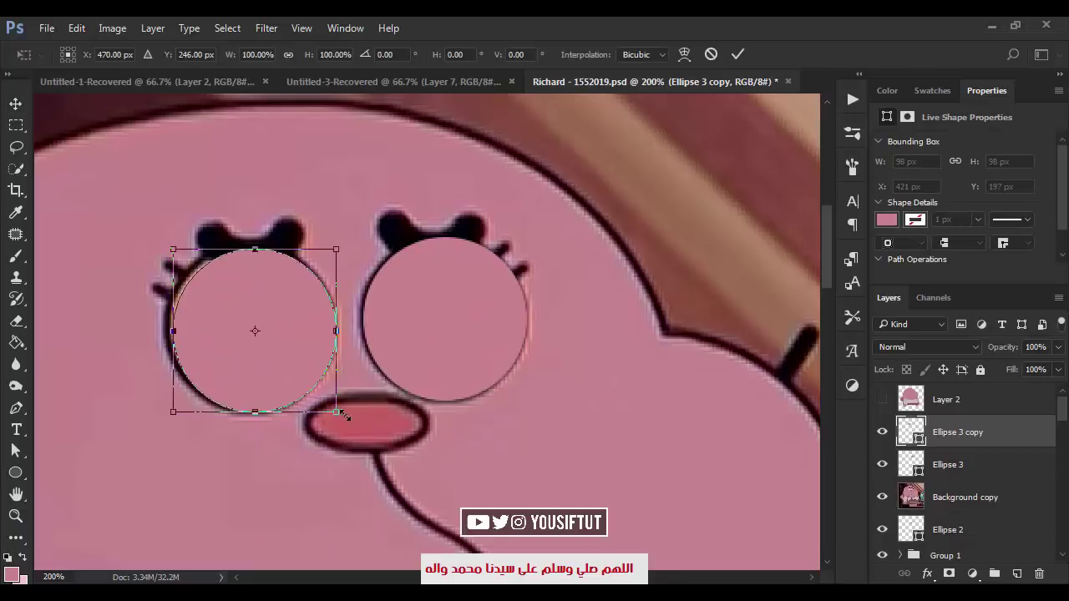
left_click_drag(340, 410, 344, 413)
key("Return")
Merge both eye circles into one layer, fill them near-white, and hide it.
key("ctrl+e")
double_click(910, 432)
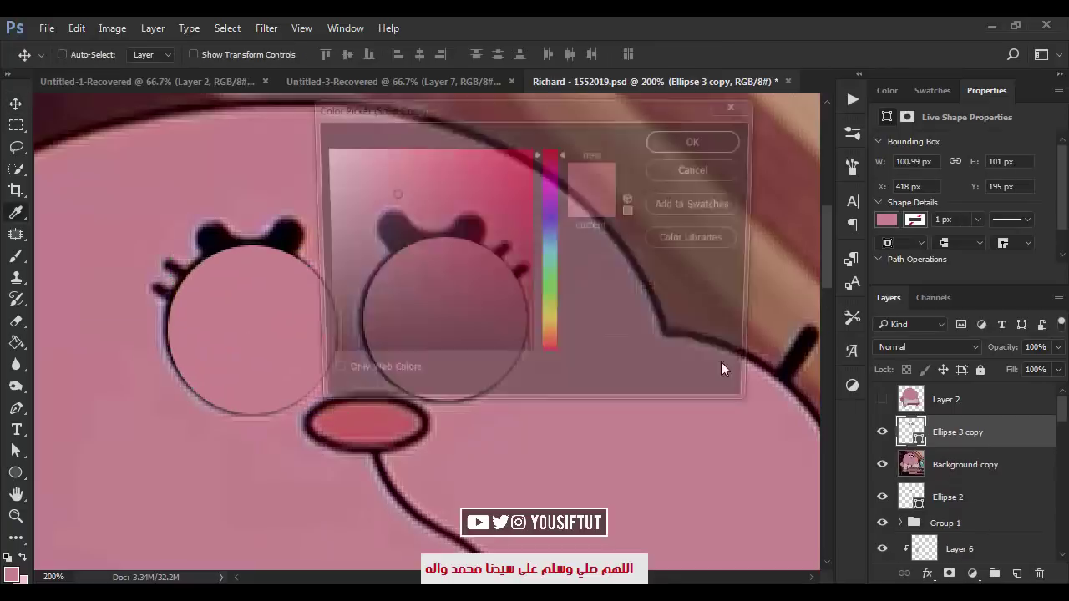
type("f5f5f5")
key("Return")
key("ctrl+comma")
Draw a pen-tool eyebrow shape above the right eye.
left_click(431, 215)
key("p")
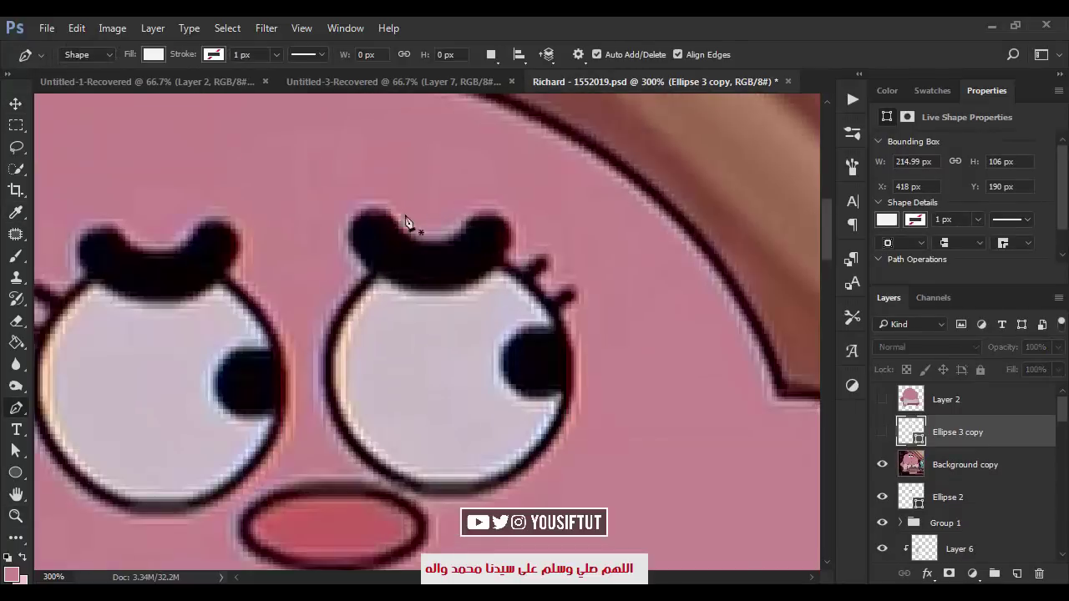
left_click(392, 216)
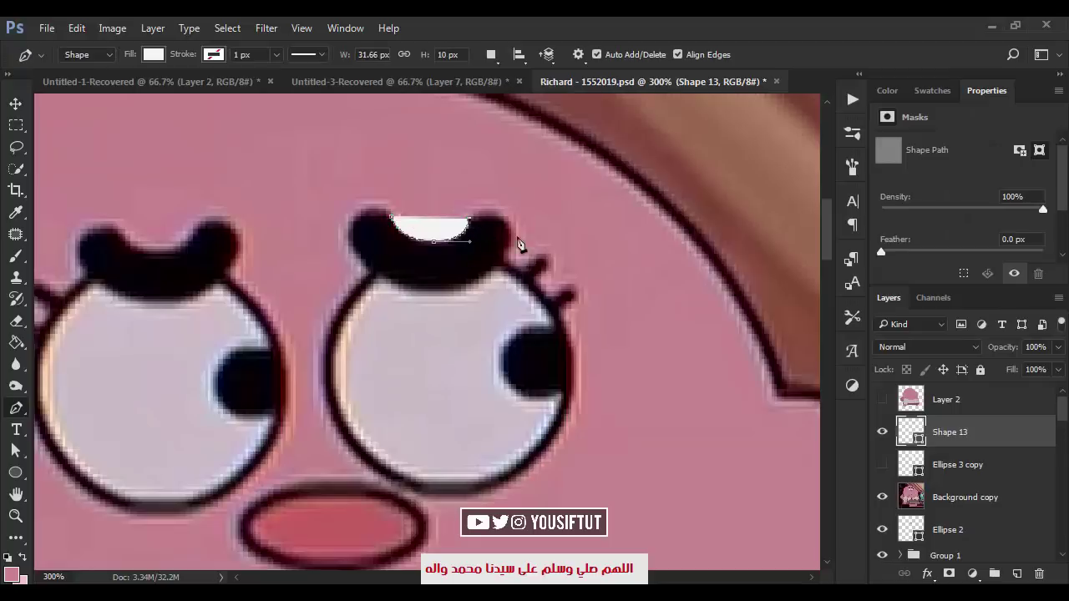
key("ctrl+z")
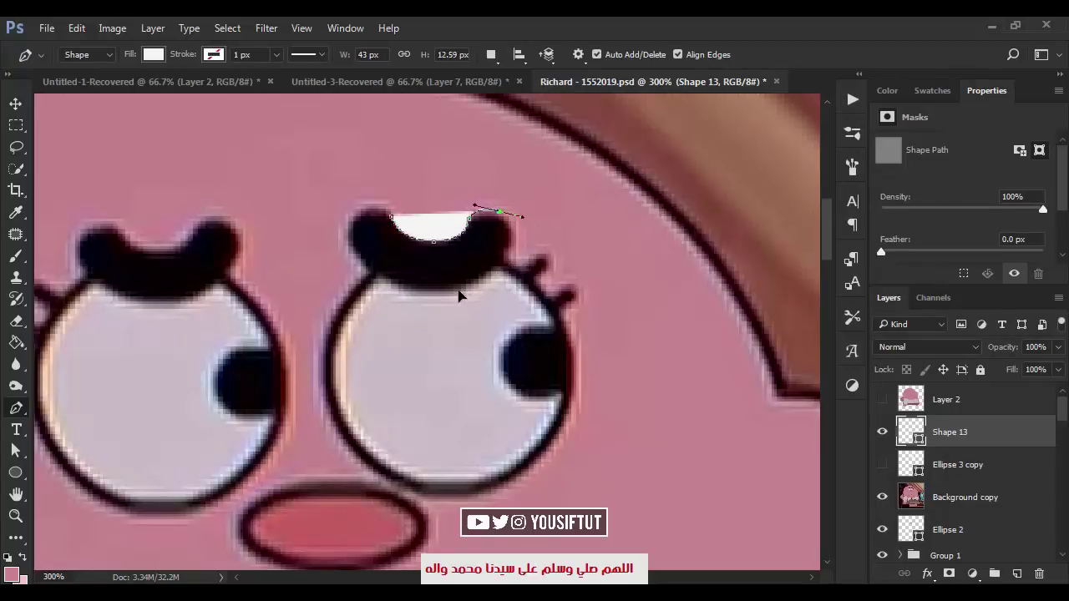
left_click(359, 256)
left_click(392, 218)
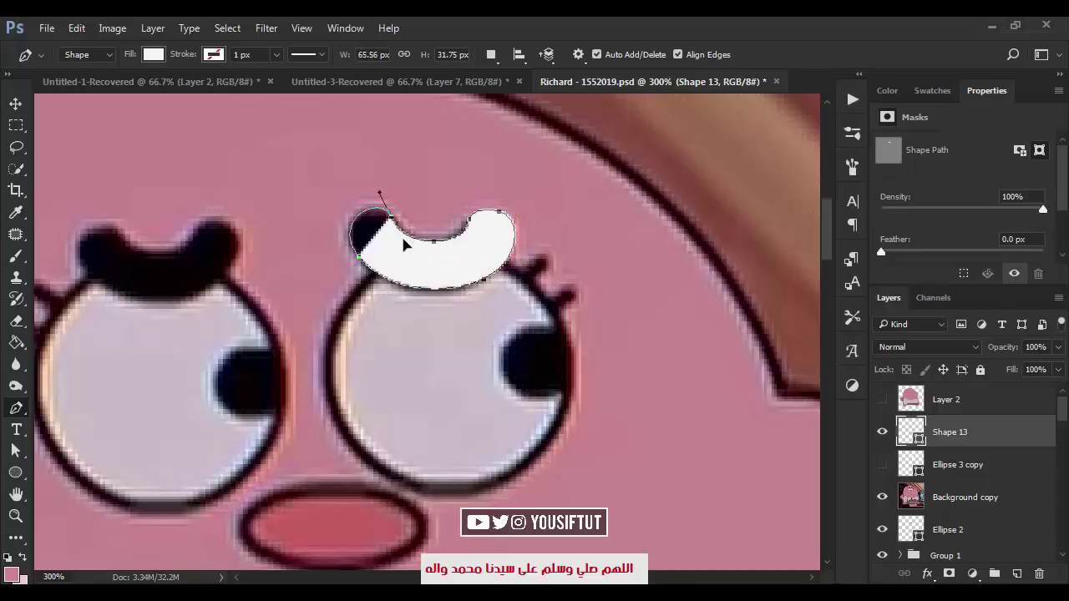
key("v")
Fill the eyebrow maroon, show the white eye circles again, and zoom out to the face.
double_click(909, 432)
left_click(437, 269)
key("Return")
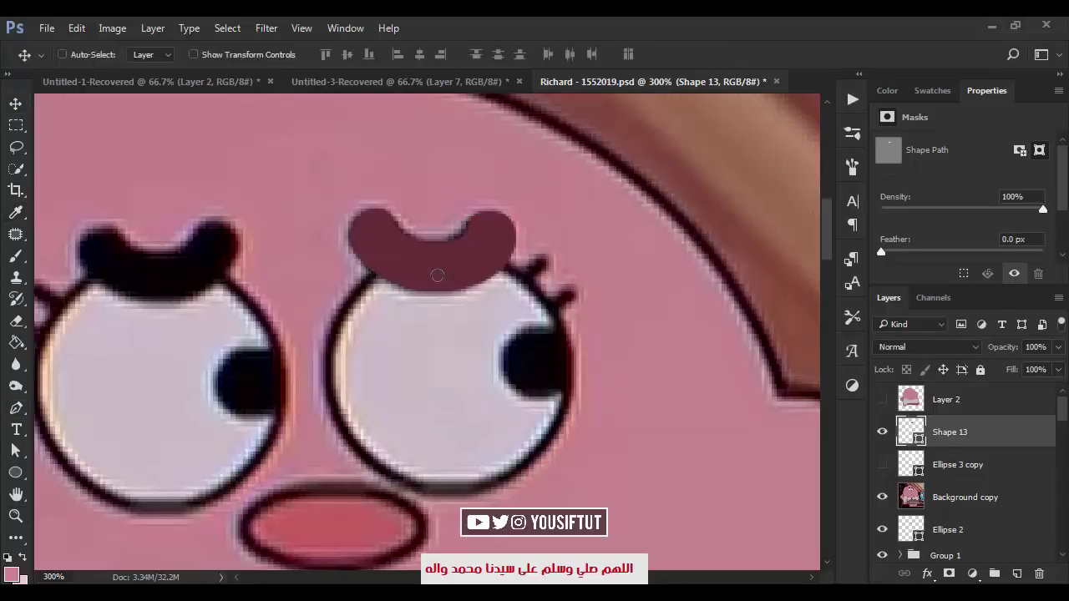
key("z")
left_click(437, 274, "alt")
left_click(437, 275, "alt")
left_click(882, 497)
left_click(882, 464)
left_click(882, 497)
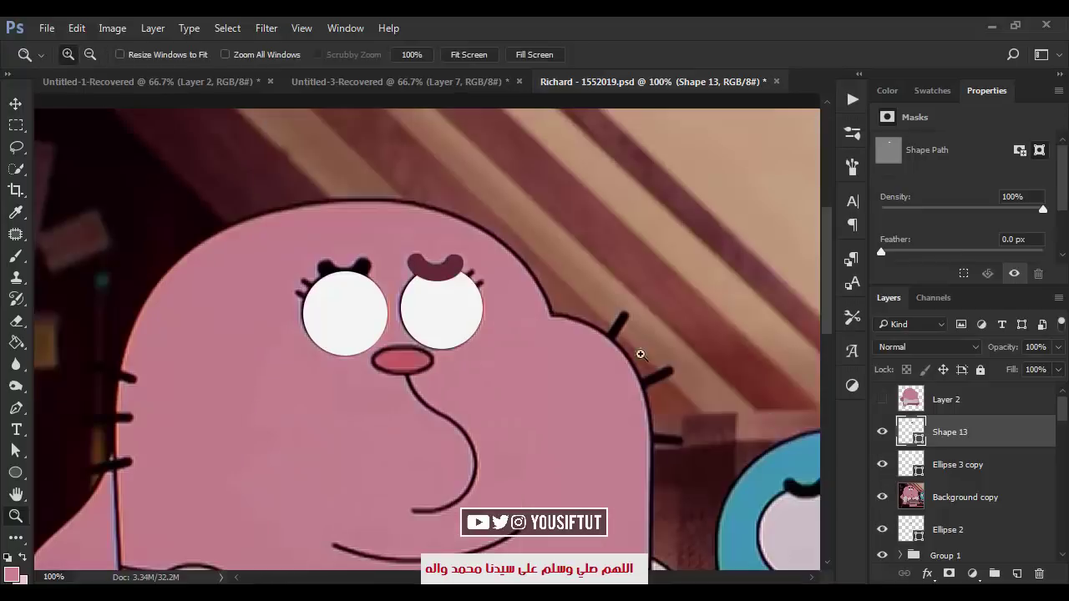
Duplicate and transform the eyebrow, placing the copy above the left eye.
key("v")
key("ctrl+j")
key("ctrl+t")
right_click(539, 279)
left_click(584, 534)
key("Return")
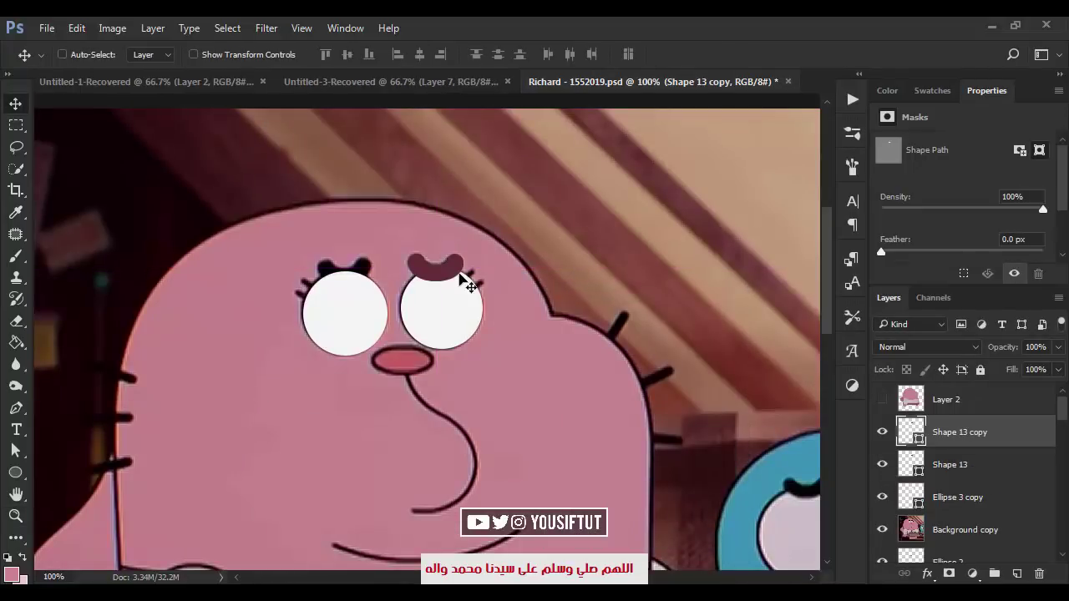
left_click_drag(460, 276, 368, 279)
Hide the reference face and zoom closely onto the eyes and nose.
key("z")
left_click(534, 217, "alt")
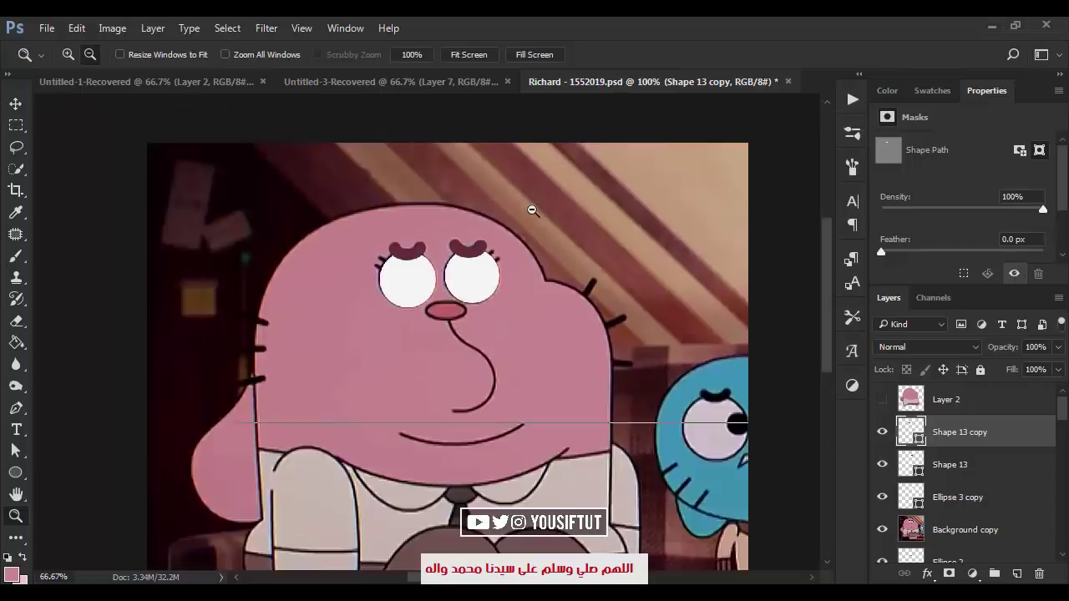
left_click(882, 530)
left_click_drag(350, 144, 521, 354)
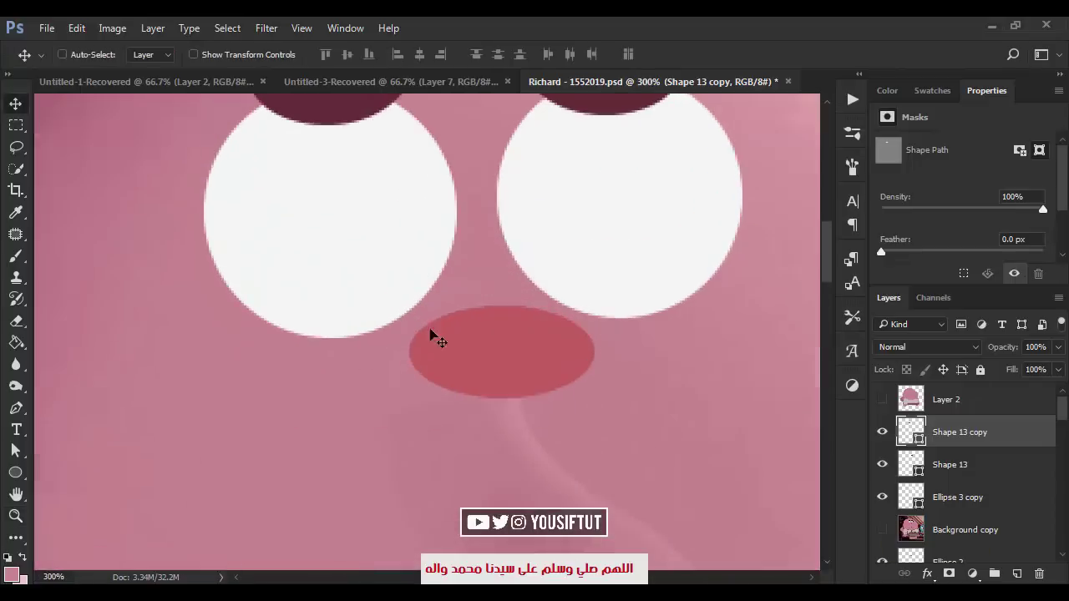
left_click(961, 543)
Add a clipped layer over the nose and set up a 20% soft brush with dark red and light pink colours.
key("ctrl+shift+alt+n")
key("ctrl+alt+g")
key("b")
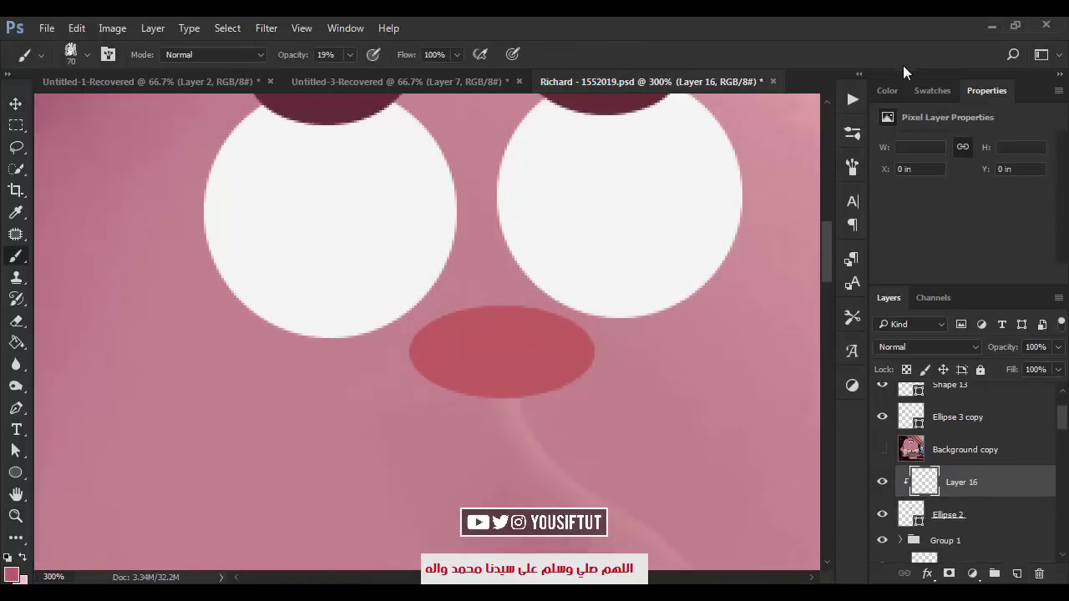
left_click(887, 91)
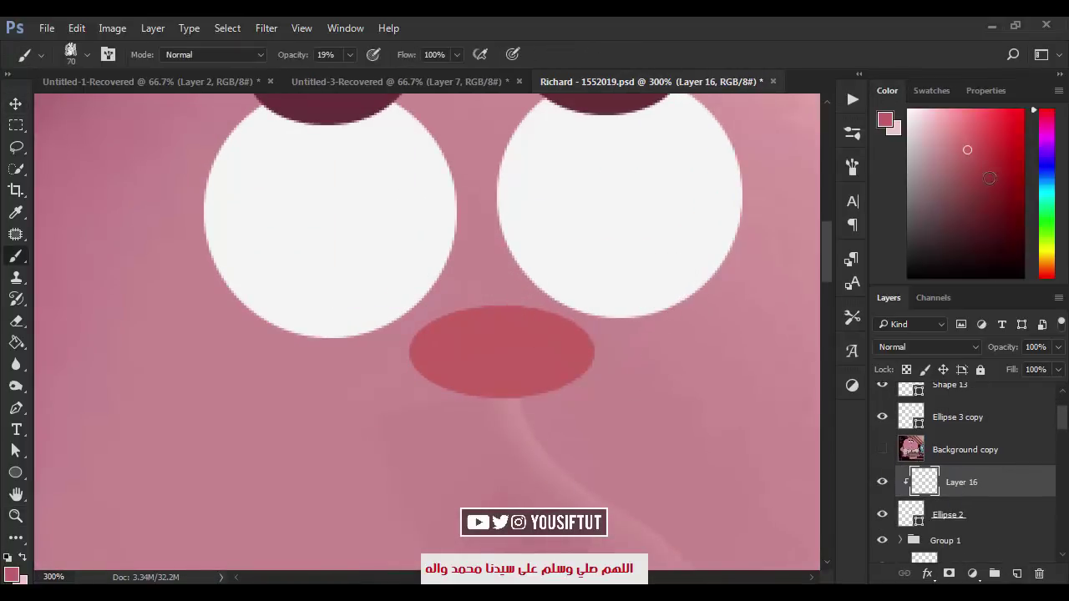
left_click(1042, 276)
key("bracketleft")
key("bracketleft")
key("bracketleft")
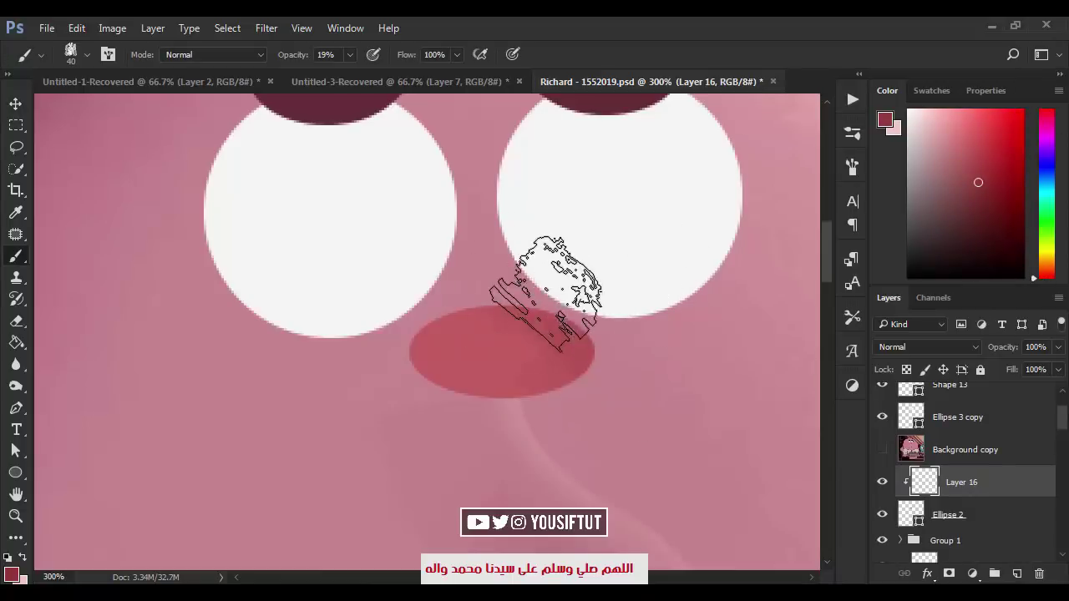
key("2")
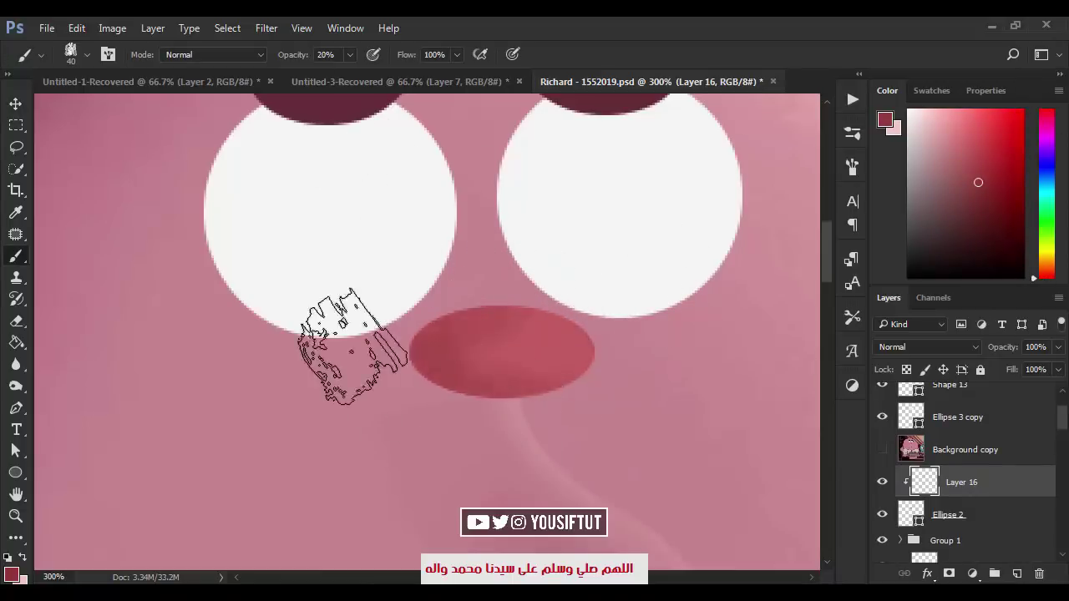
key("x")
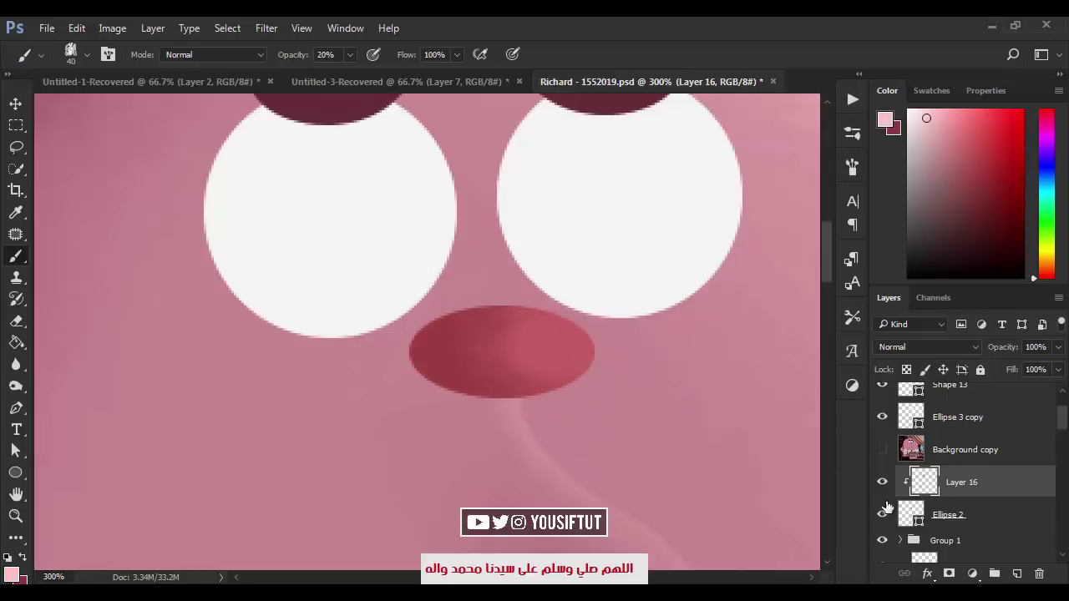
left_click(1052, 268)
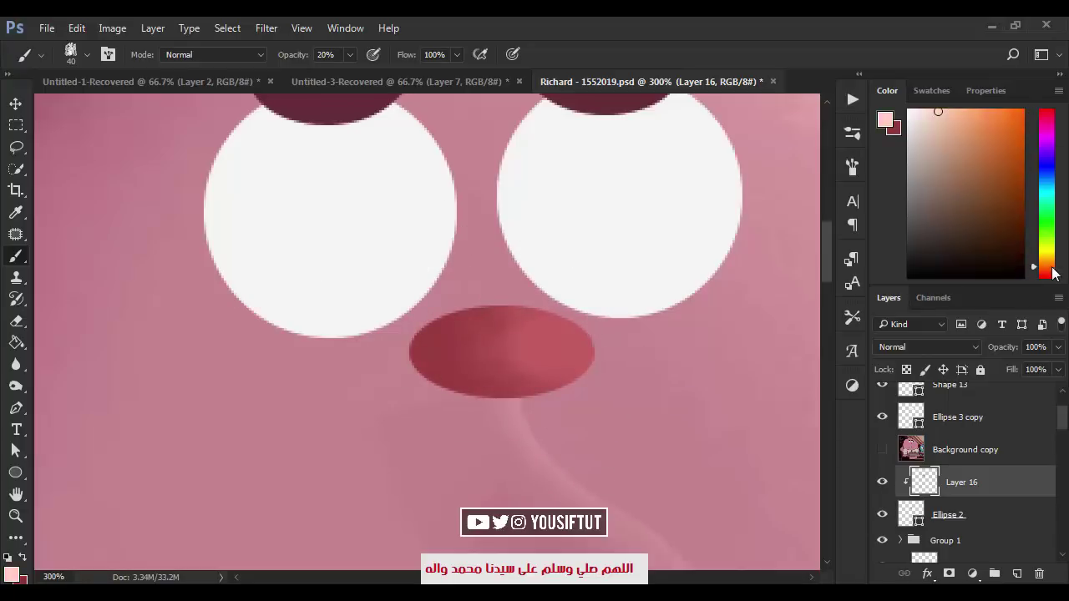
left_click_drag(1039, 278, 1050, 118)
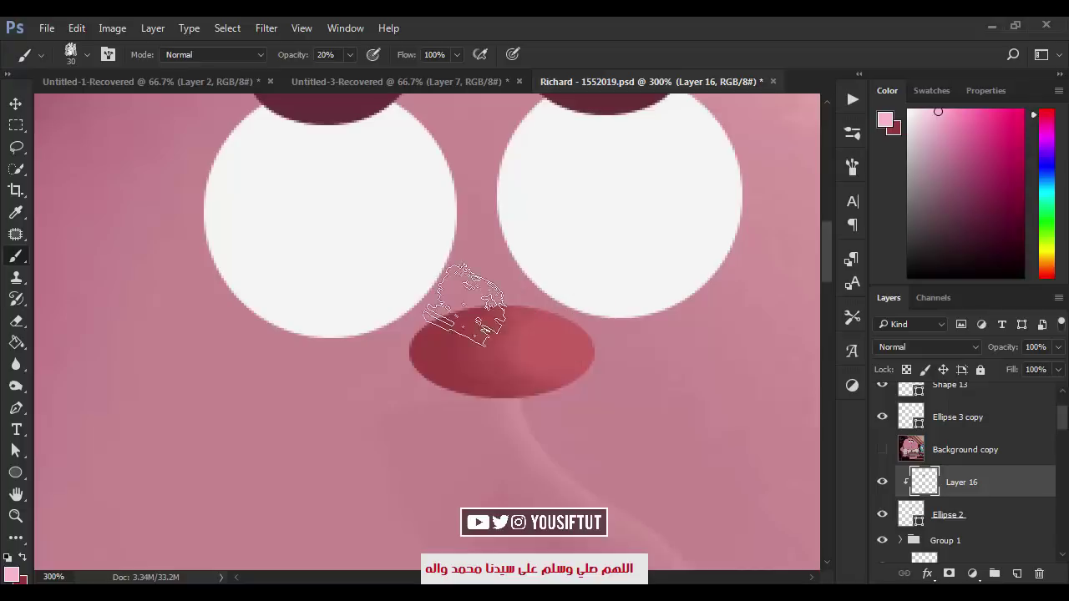
Paint dark red shading across the nose's left side.
left_click_drag(441, 393, 567, 381)
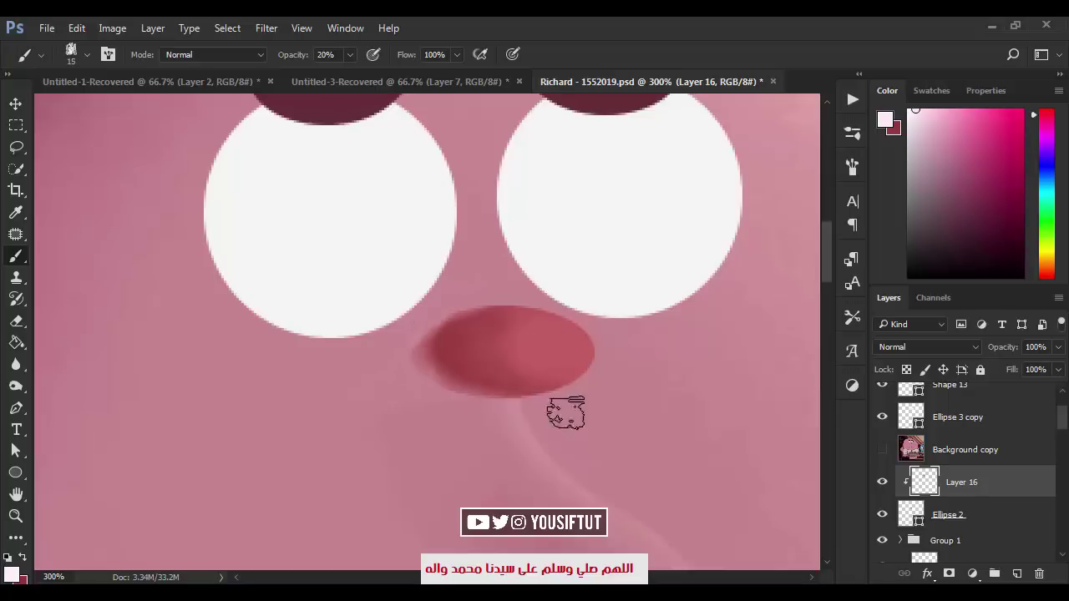
key("ctrl+z")
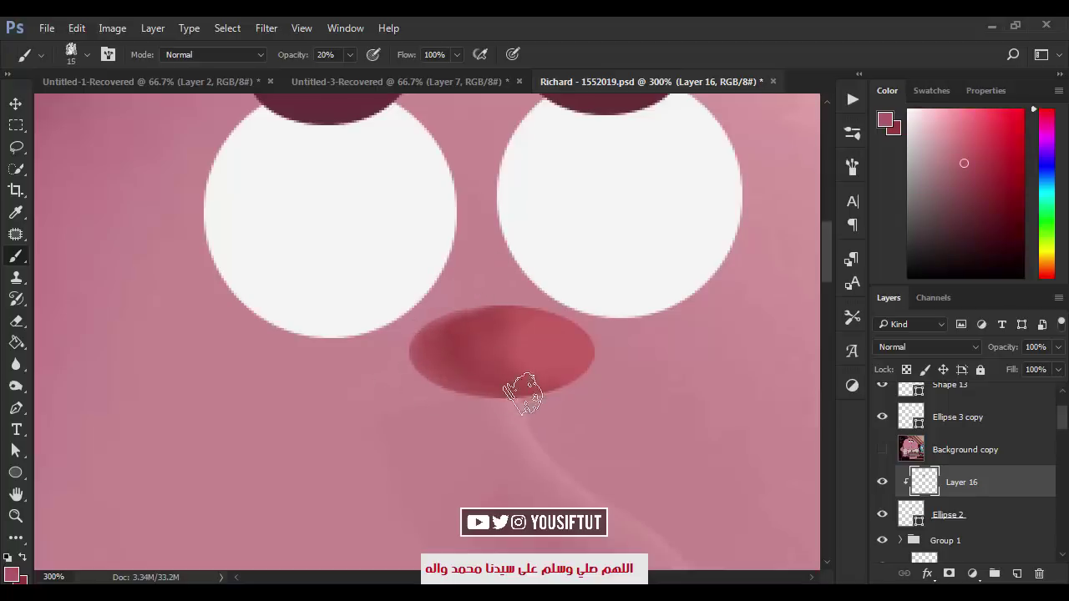
left_click_drag(414, 356, 572, 380)
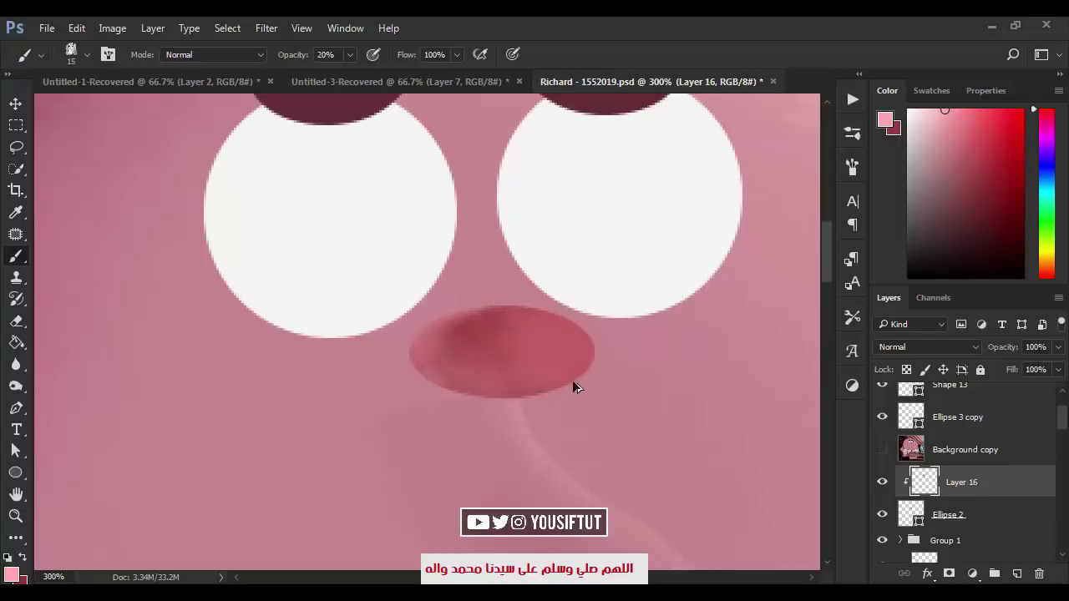
key("ctrl+z")
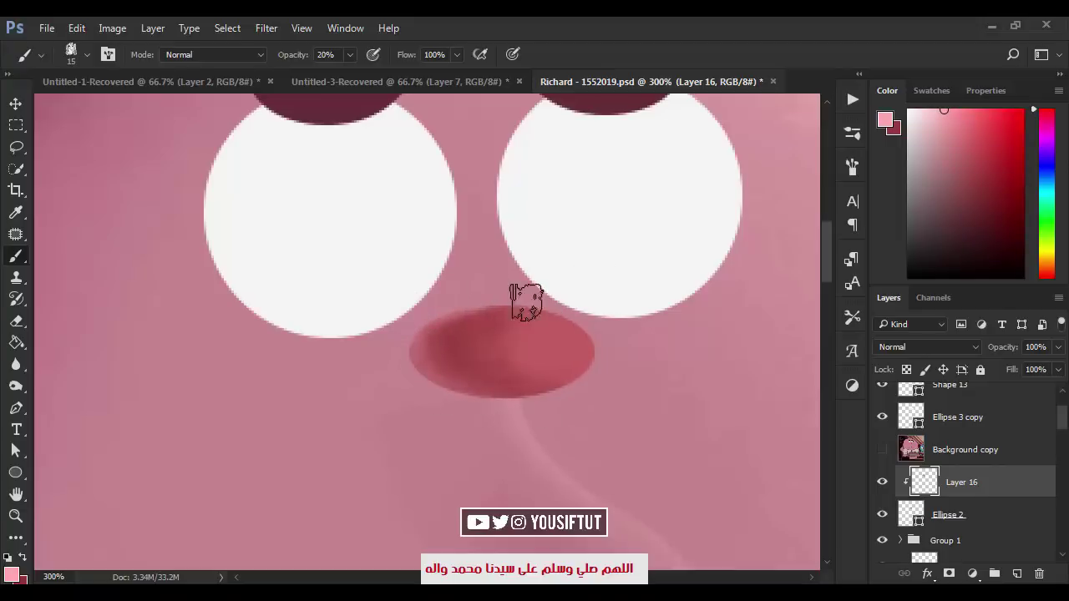
Paint lighter pink over the nose's right and centre, then zoom out.
left_click_drag(557, 350, 572, 323)
key("ctrl+z")
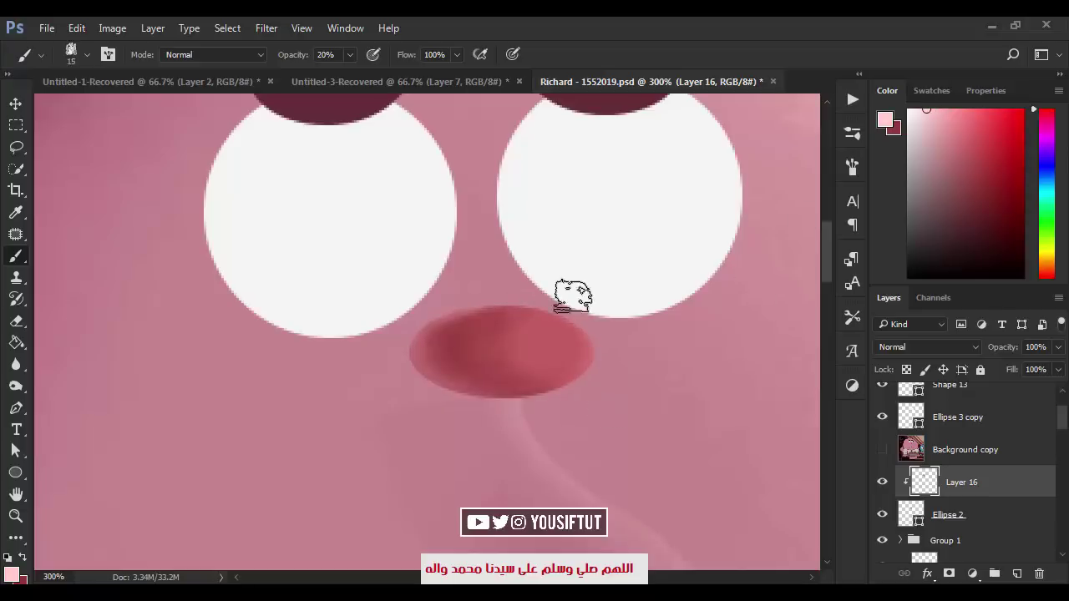
key("bracketleft")
left_click_drag(573, 296, 568, 382)
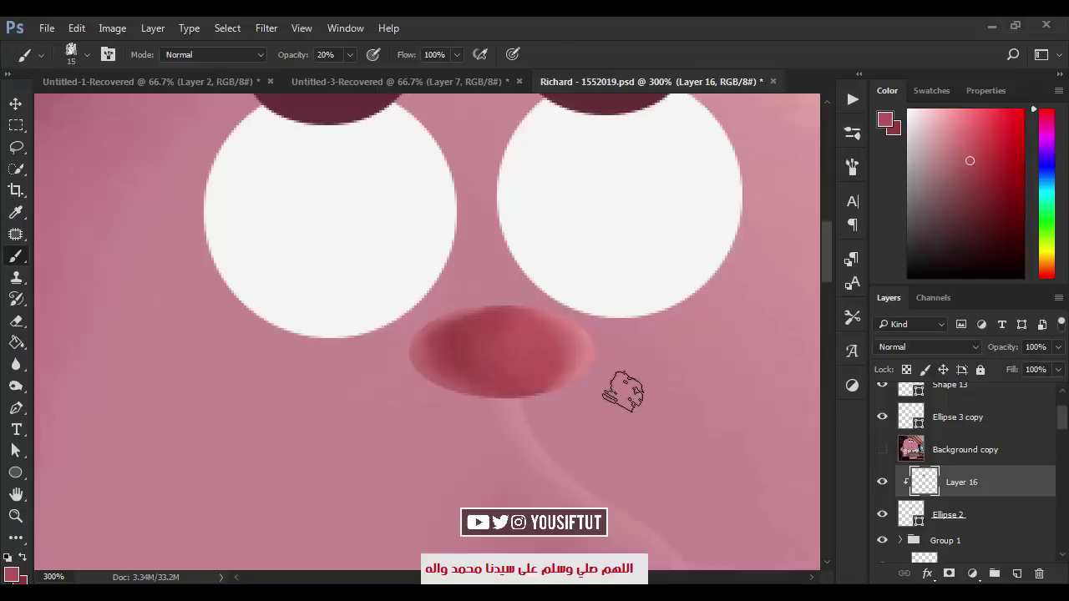
key("bracketleft")
key("bracketleft")
key("bracketleft")
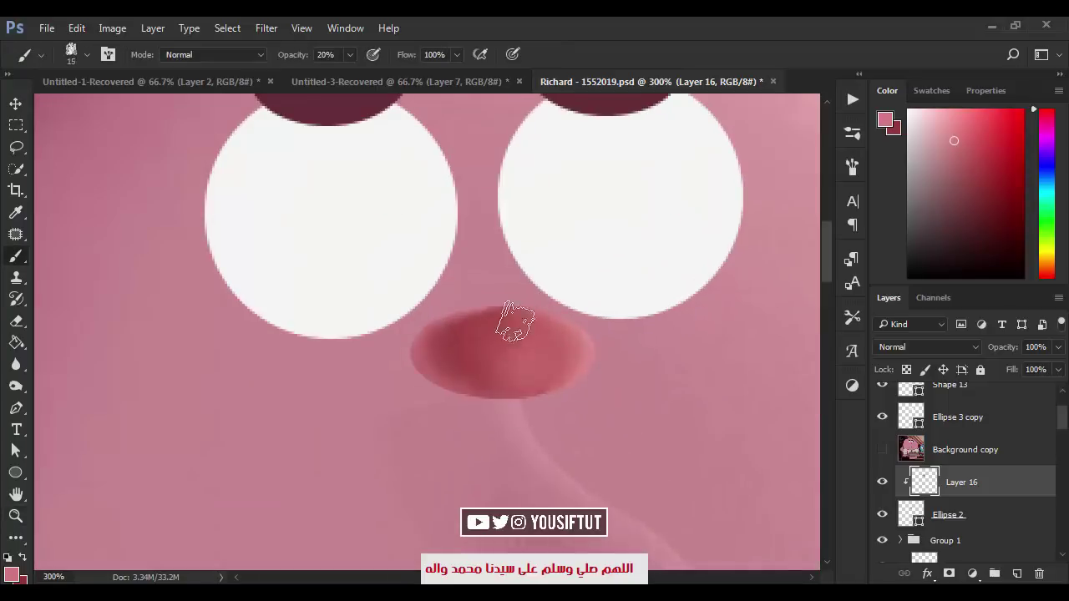
key("ctrl+z")
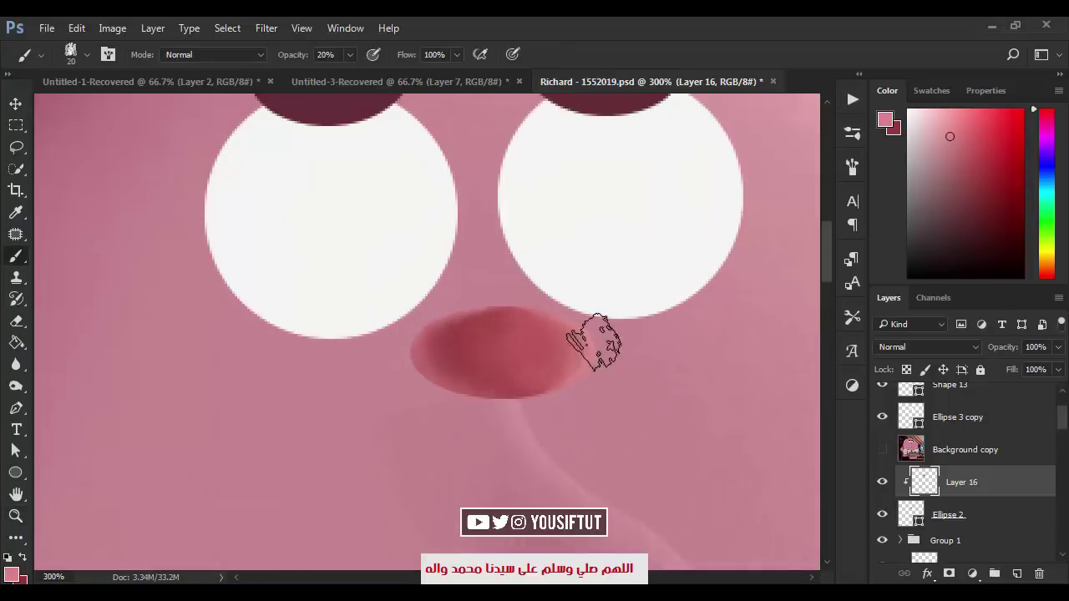
left_click_drag(593, 343, 578, 399)
key("ctrl+minus")
key("ctrl+minus")
key("ctrl+minus")
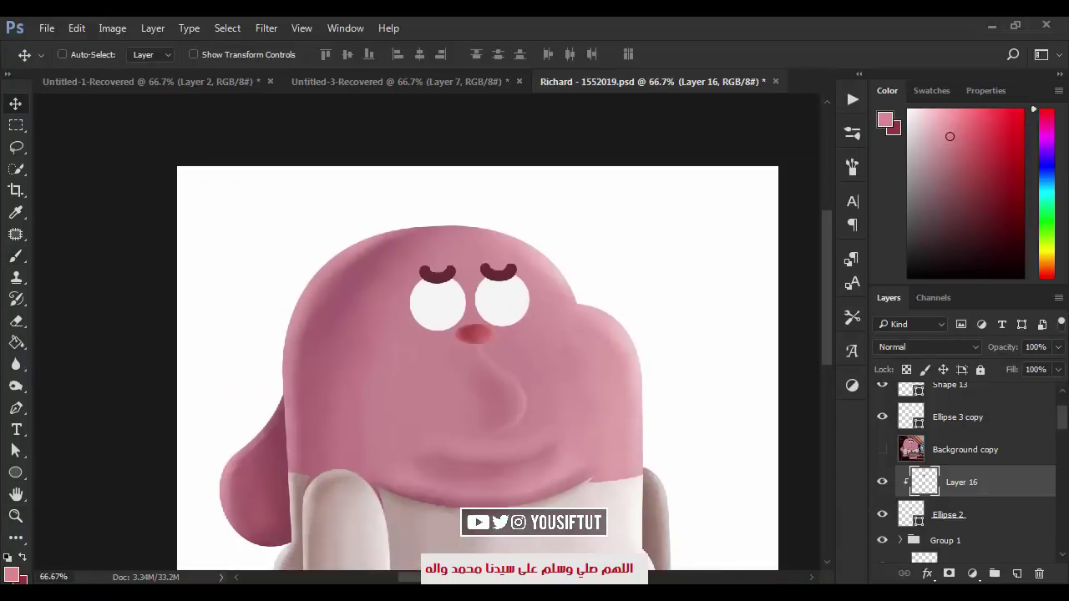
Add a clipped layer above the eyes, select around the right eye, and pick light grey.
left_click(576, 326, "ctrl")
left_click(443, 325, "ctrl")
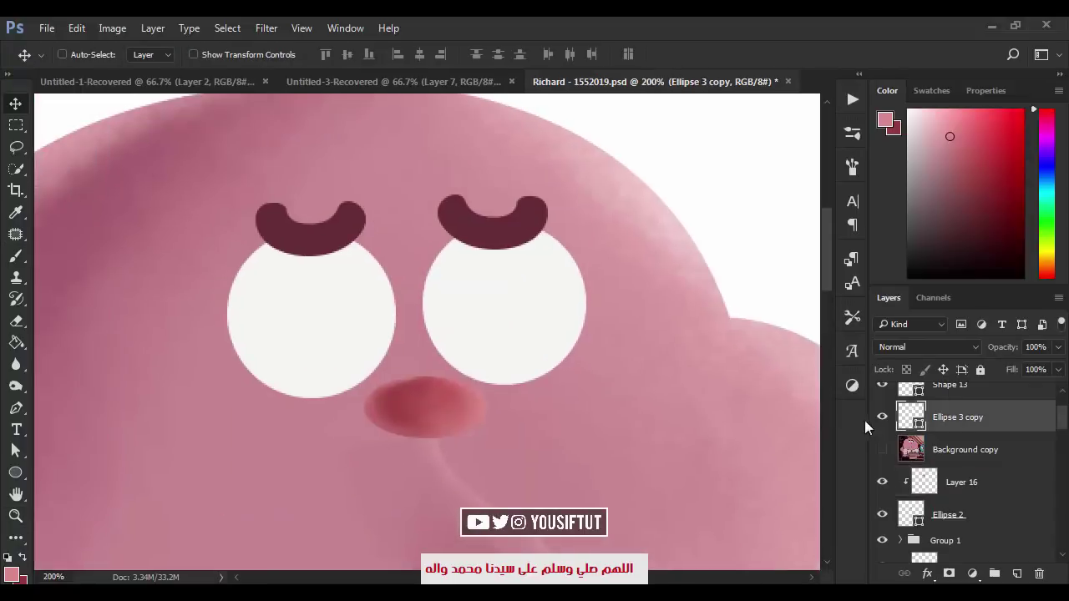
key("ctrl+shift+alt+n")
key("m")
left_click_drag(412, 190, 621, 411)
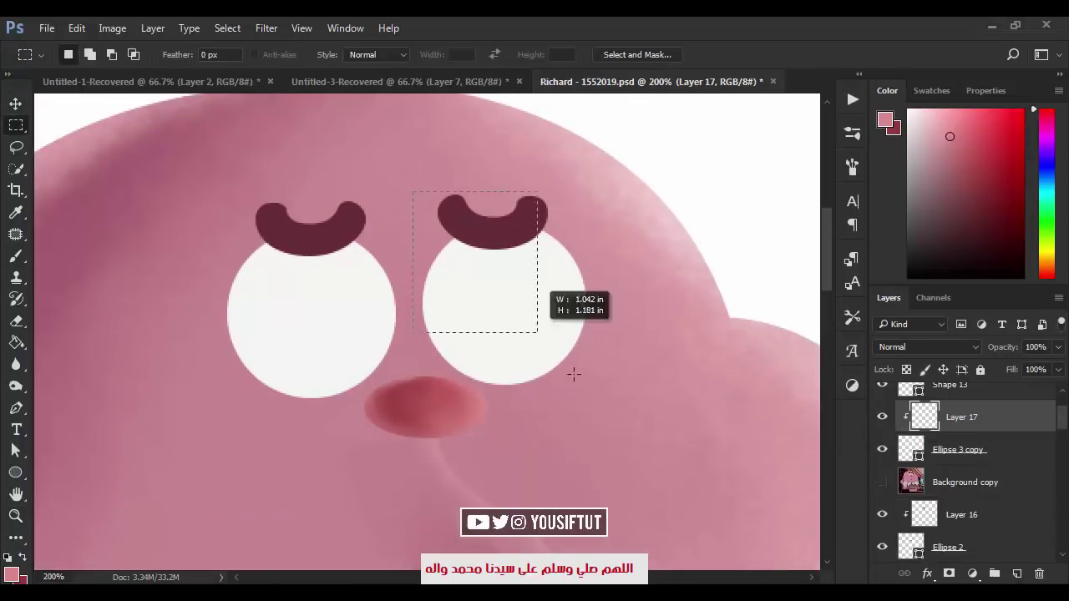
key("b")
left_click(904, 156)
Paint grey shading along the right eye's edges and lighten its top.
key("bracketright")
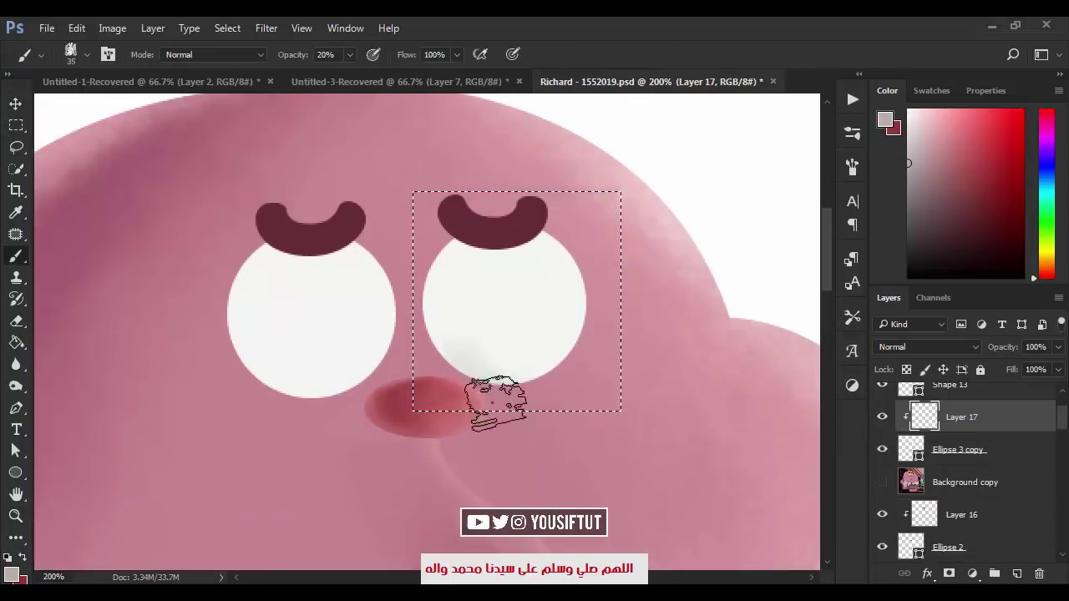
mouse_move(489, 389)
left_mouse_down()
mouse_move(512, 227)
mouse_move(569, 384)
left_mouse_up()
key("bracketleft")
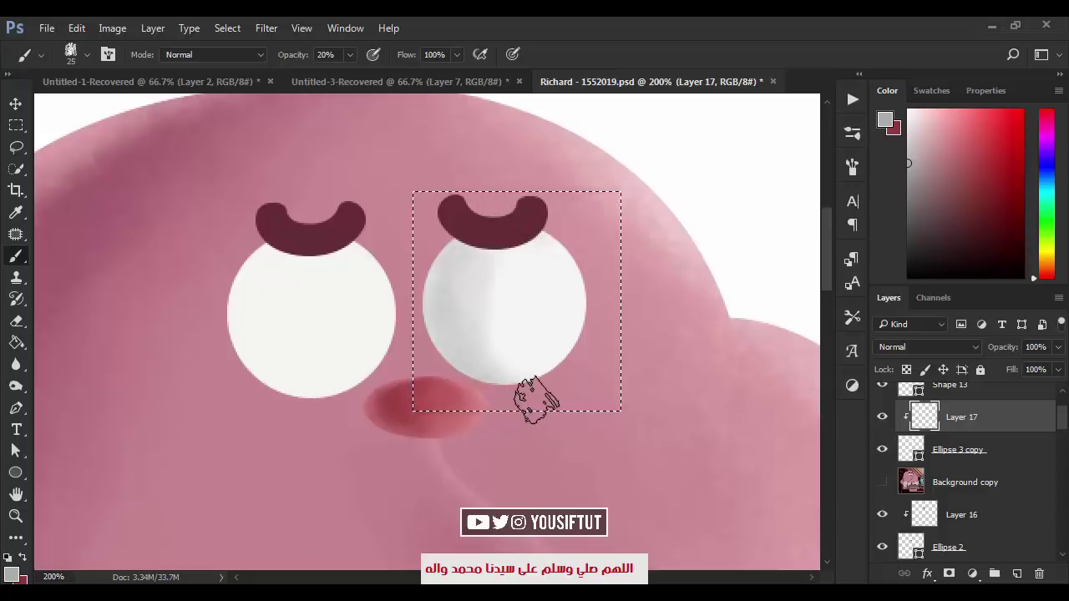
left_click_drag(507, 227, 572, 363)
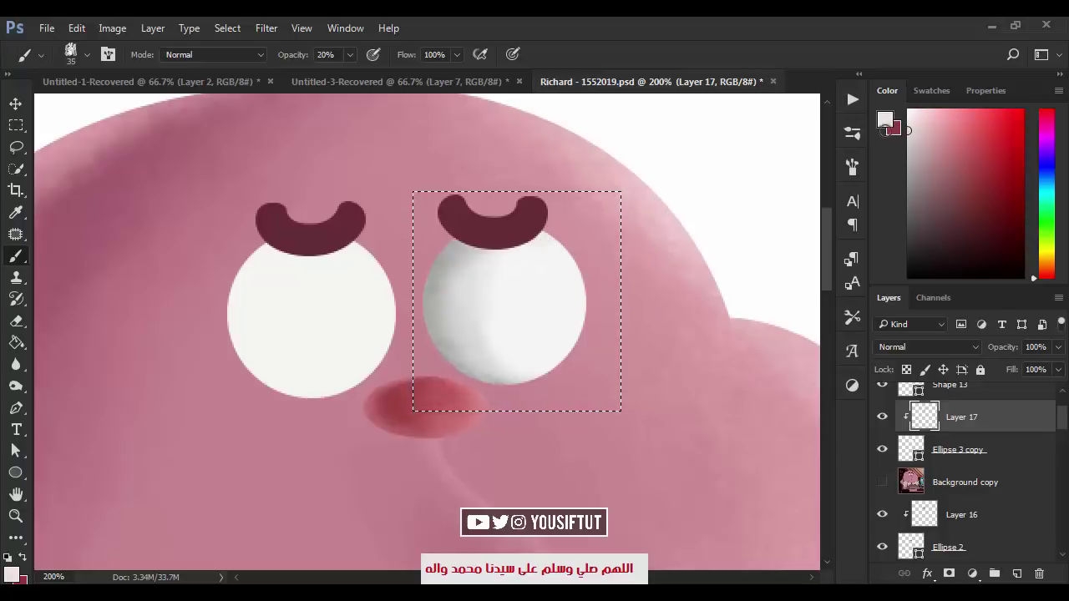
key("alt+BackSpace")
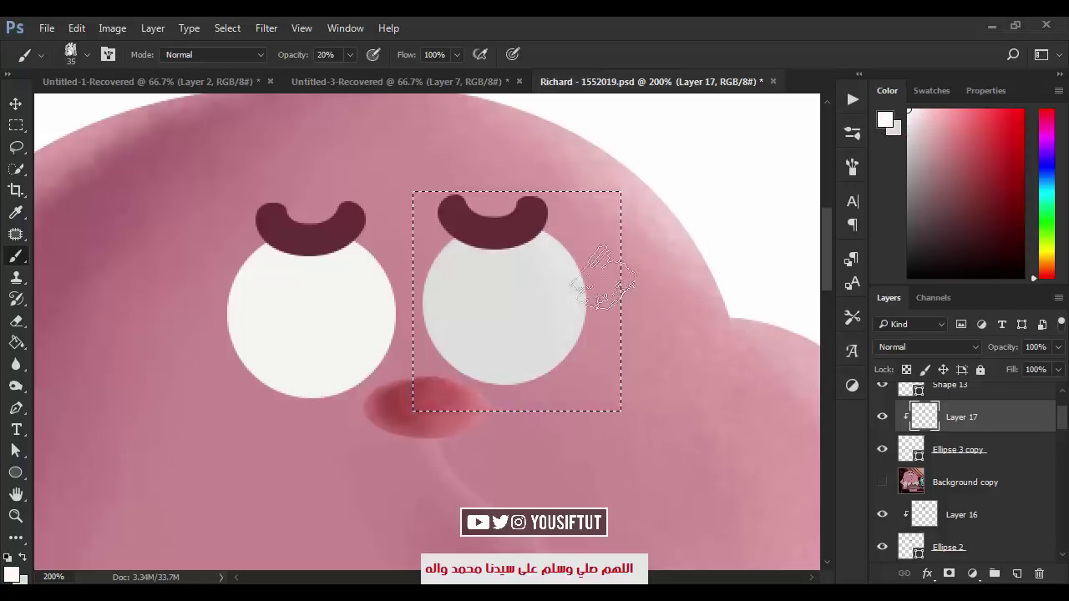
mouse_move(501, 247)
left_mouse_down()
mouse_move(584, 255)
mouse_move(565, 347)
mouse_move(490, 329)
left_mouse_up()
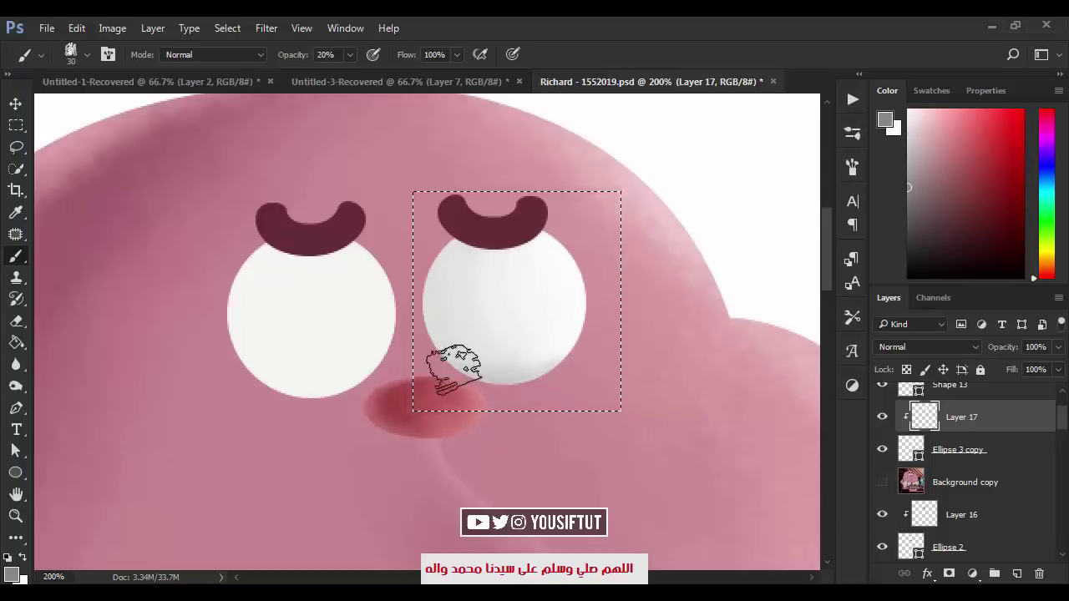
key("bracketright")
left_click(482, 346, "alt")
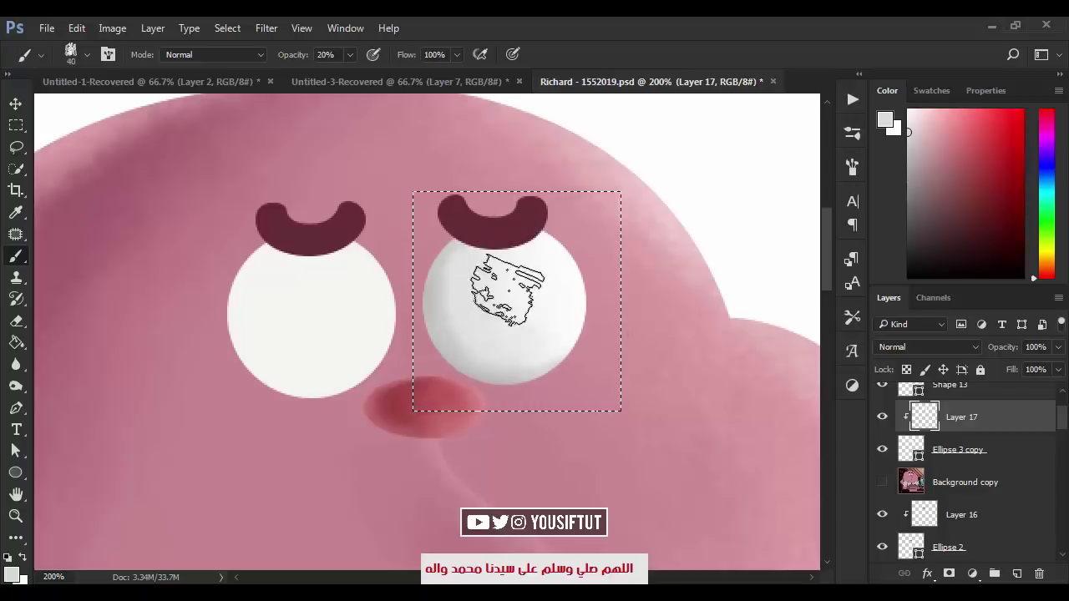
Recentre on the right eye and choose darker grey at 20–30% brush opacity.
key("ctrl+d")
mouse_move(649, 292)
left_mouse_down()
mouse_move(593, 294)
mouse_move(607, 312)
left_mouse_up()
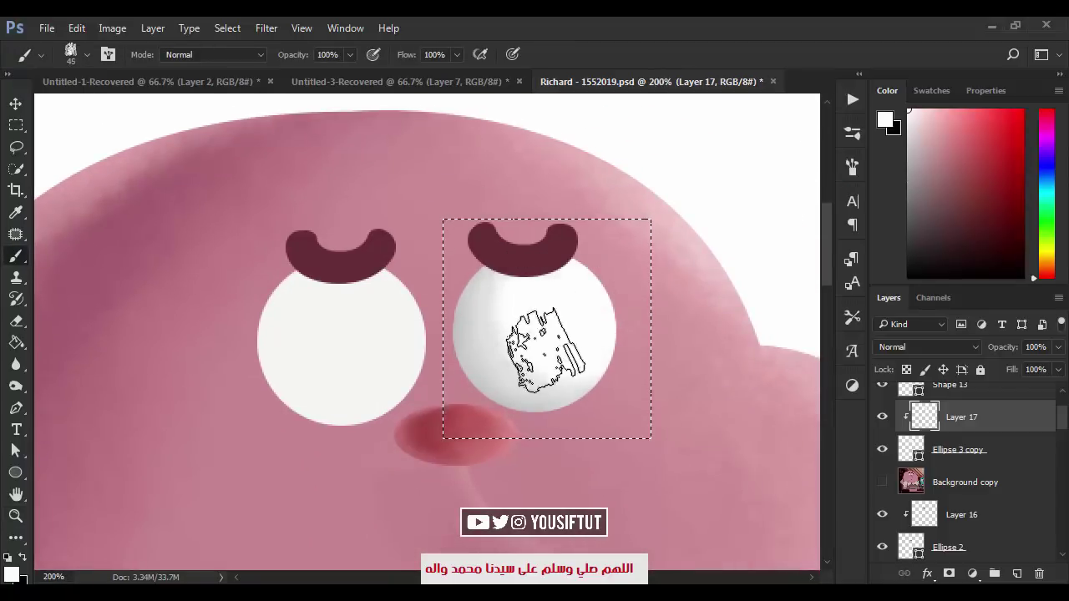
key("3")
key("x")
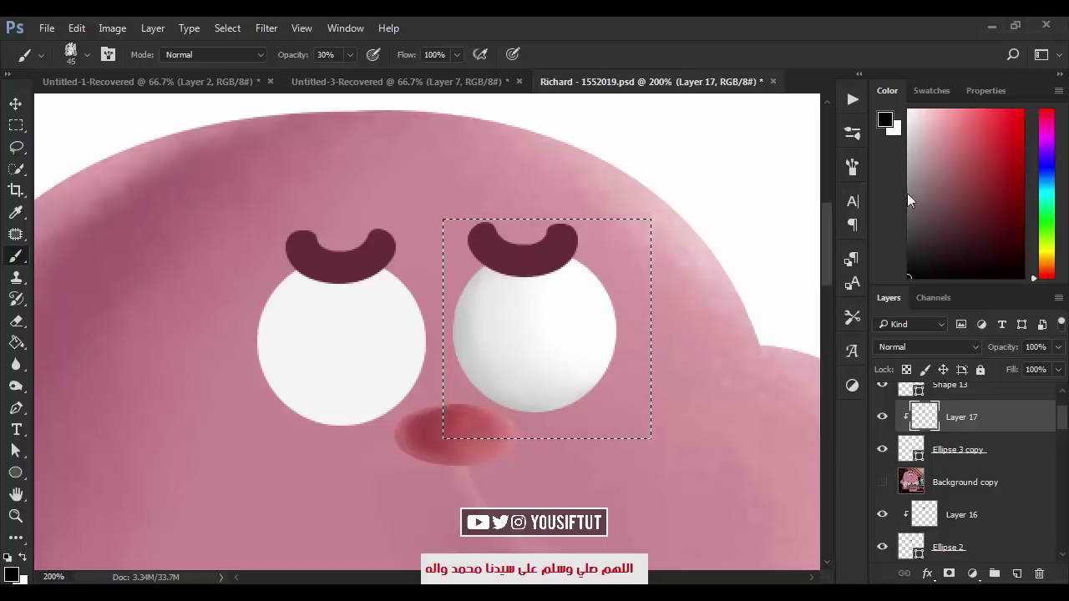
left_click(908, 148)
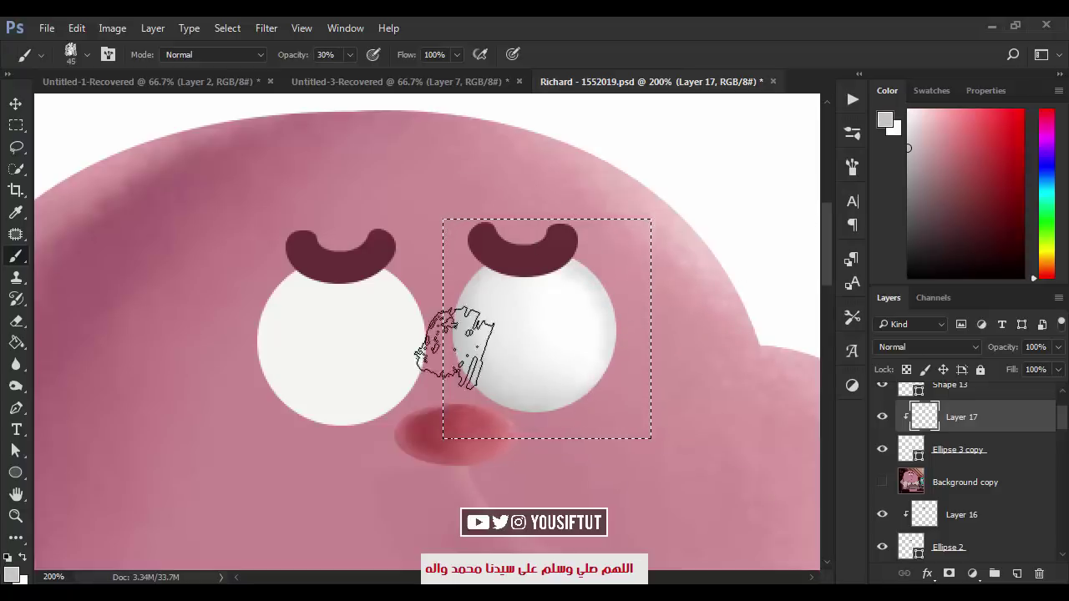
left_click(908, 189)
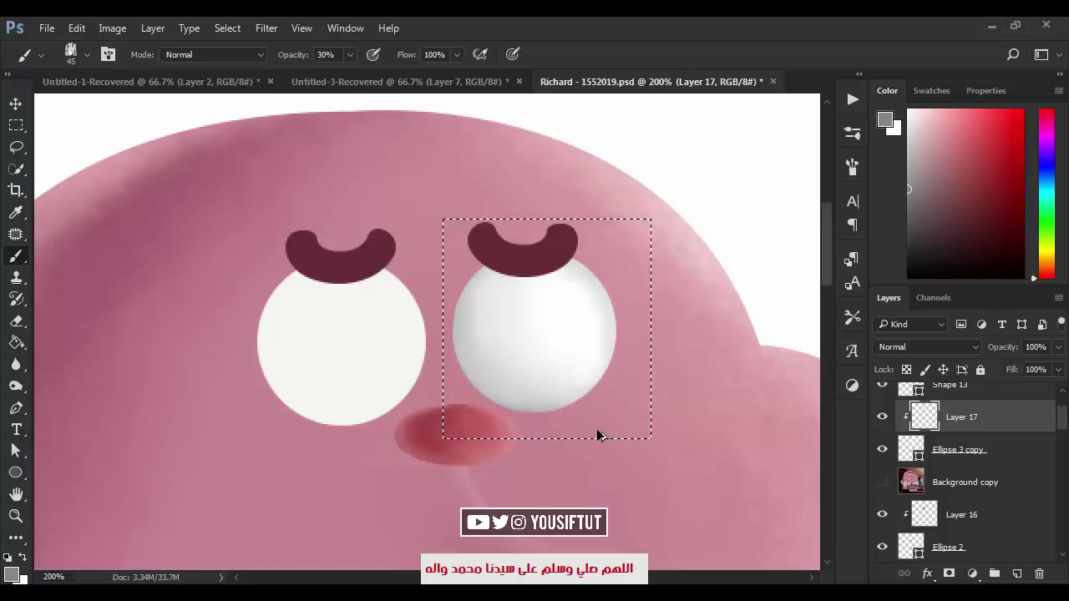
key("2")
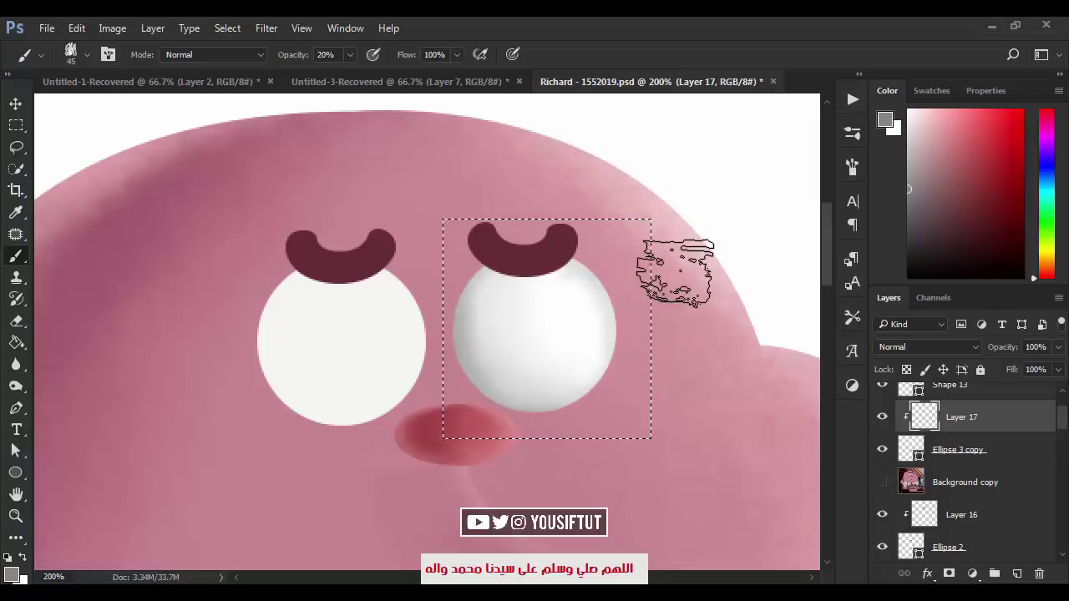
Set up a smaller white brush for highlights on the right eye.
left_click(556, 336, "ctrl")
key("d")
key("bracketleft")
key("bracketleft")
key("bracketleft")
key("x")
key("5")
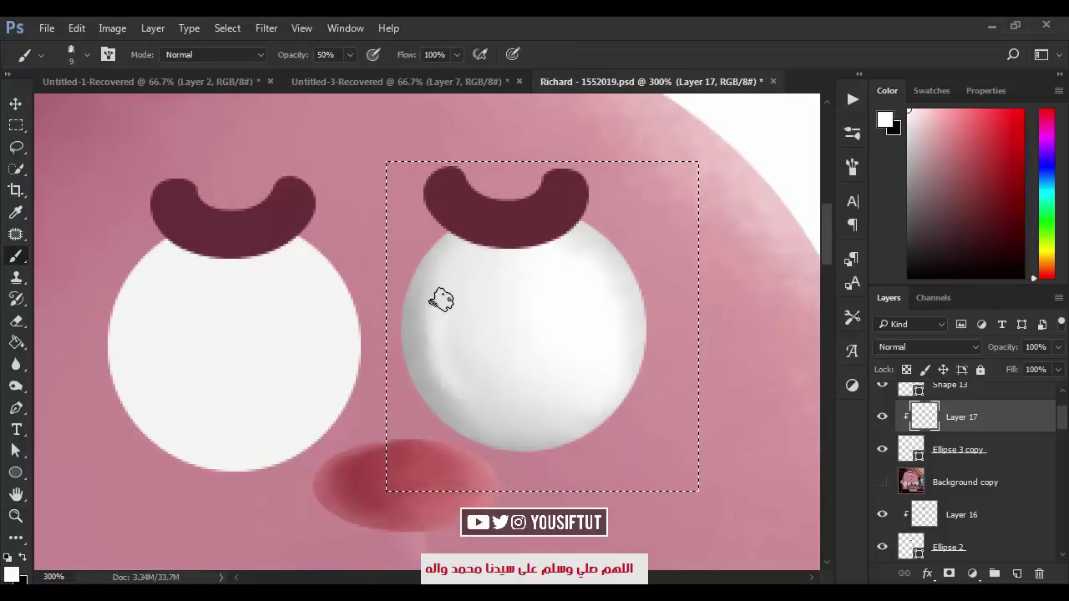
key("ctrl+z")
key("0")
key("bracketright")
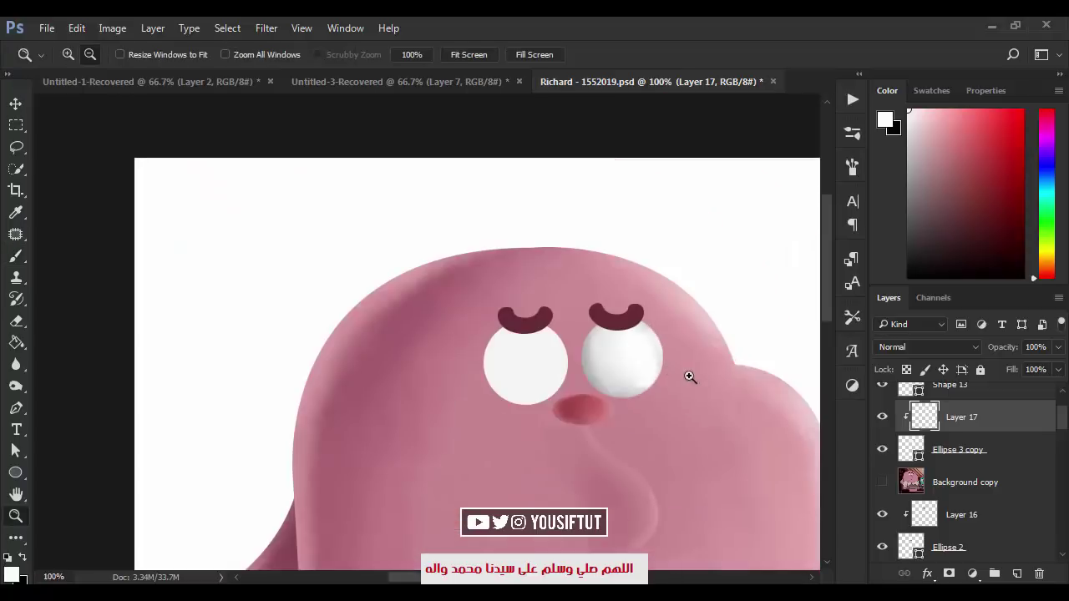
Paint 40% grey shading down the right eye's side, deselect, and zoom out.
left_click_drag(675, 376, 697, 361)
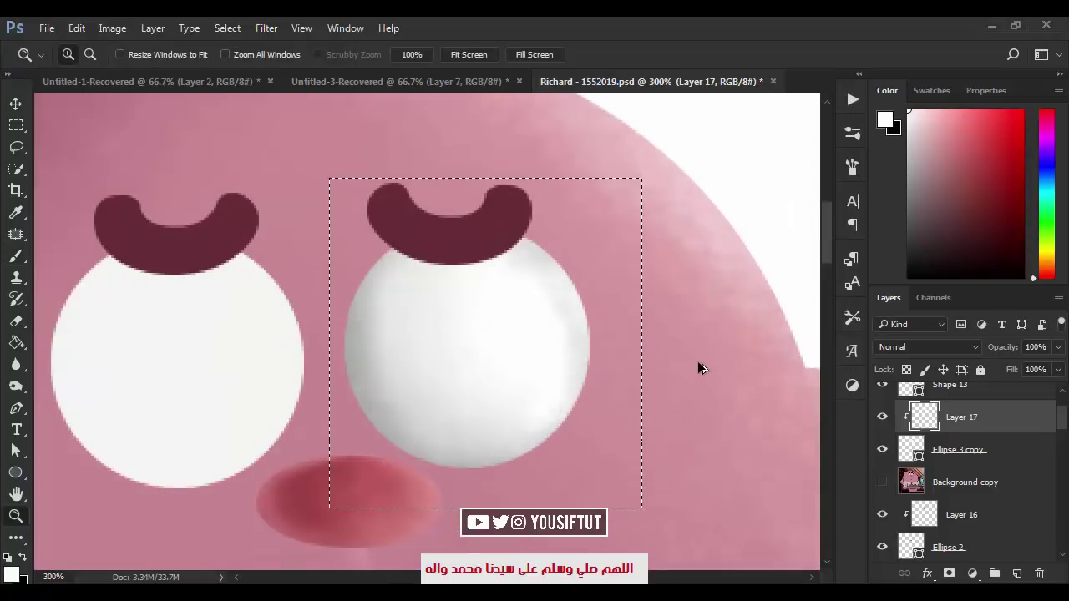
left_click(365, 355, "alt")
key("4")
mouse_move(505, 251)
left_mouse_down()
mouse_move(524, 460)
mouse_move(580, 382)
left_mouse_up()
key("ctrl+d")
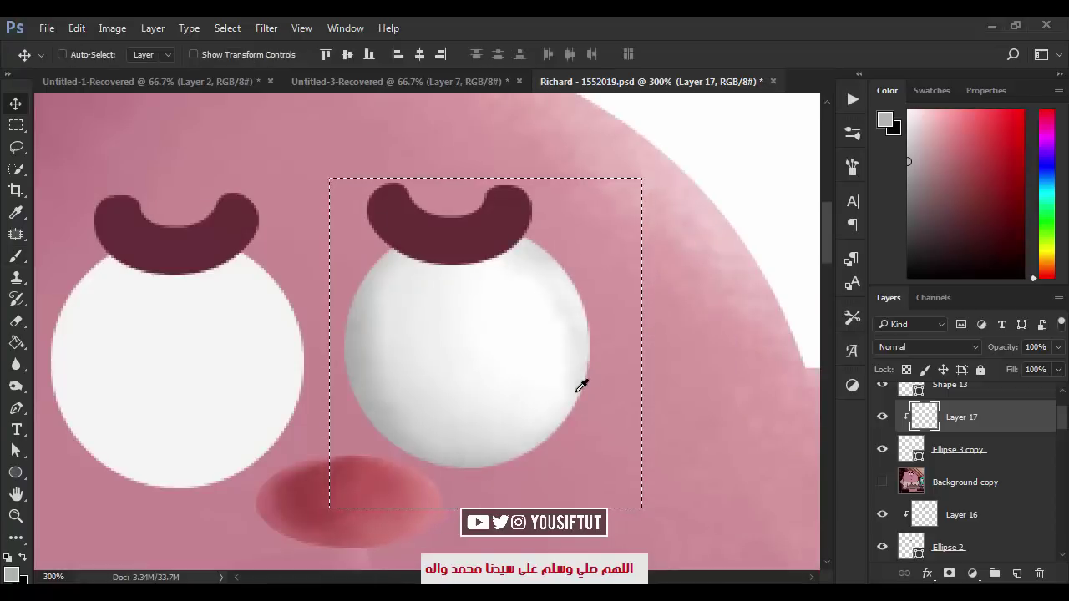
key("z")
left_click(407, 365, "alt")
Restore the eye selection and paint grey shading across the left eye.
key("v")
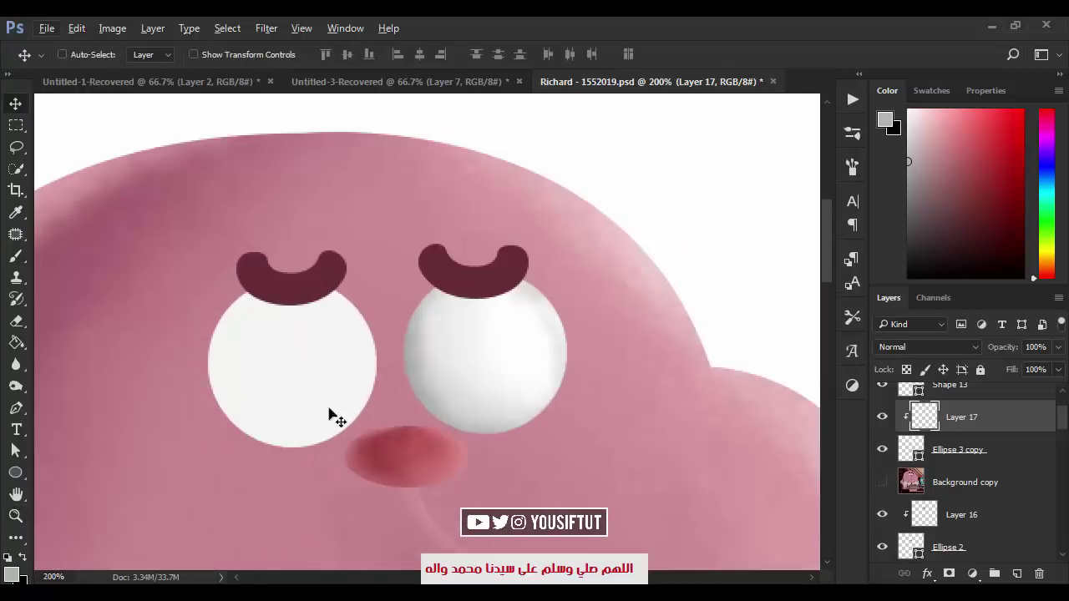
key("b")
left_click_drag(358, 433, 401, 435)
key("ctrl+shift+d")
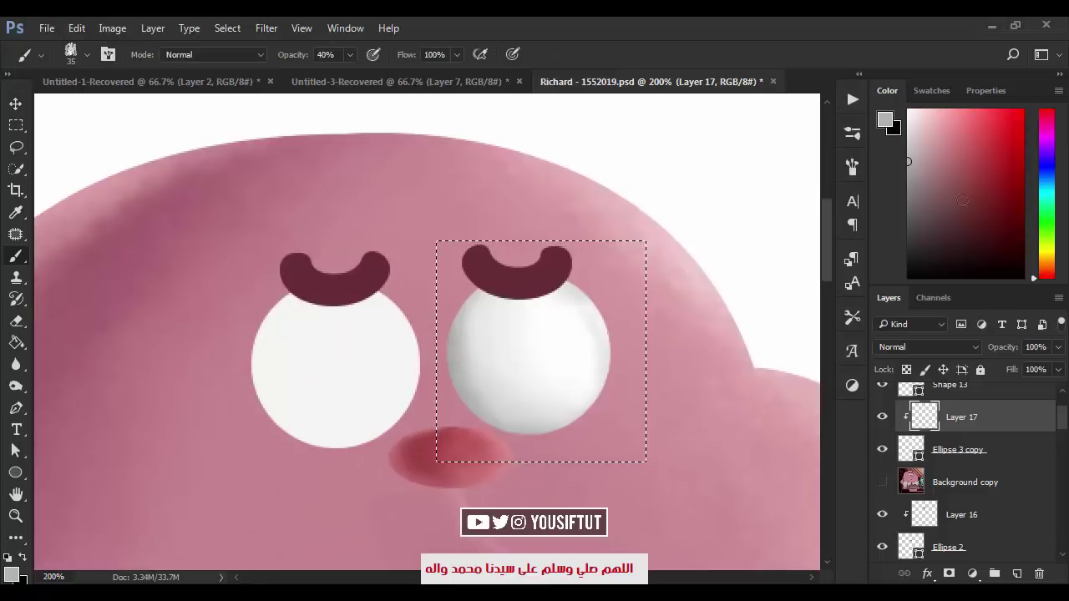
left_click_drag(293, 284, 353, 477)
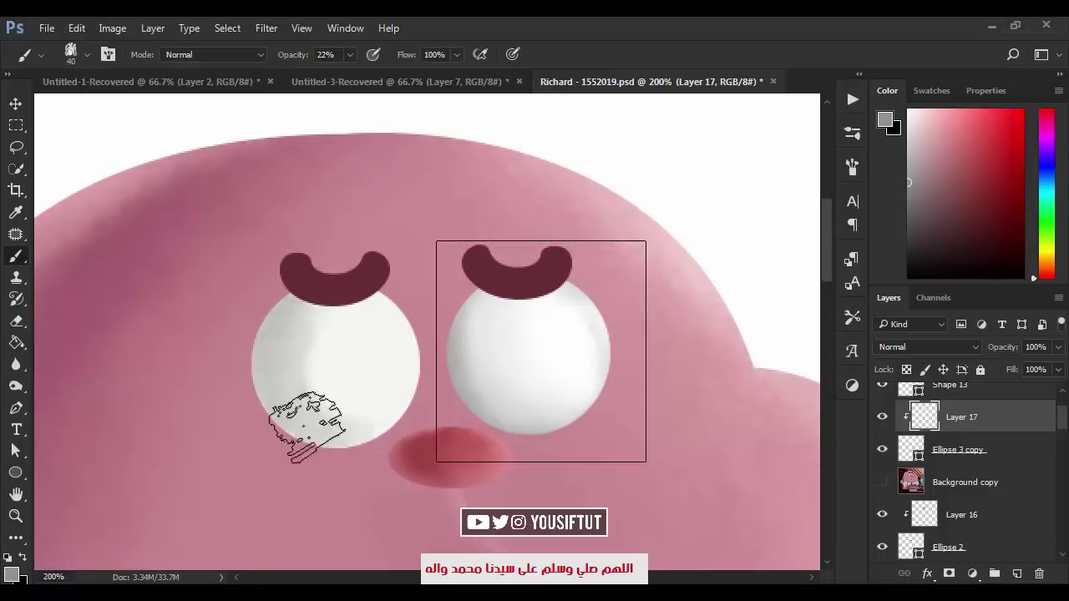
Brighten the left eye with white highlight strokes.
key("bracketright")
key("bracketright")
key("bracketright")
left_click(318, 371, "alt")
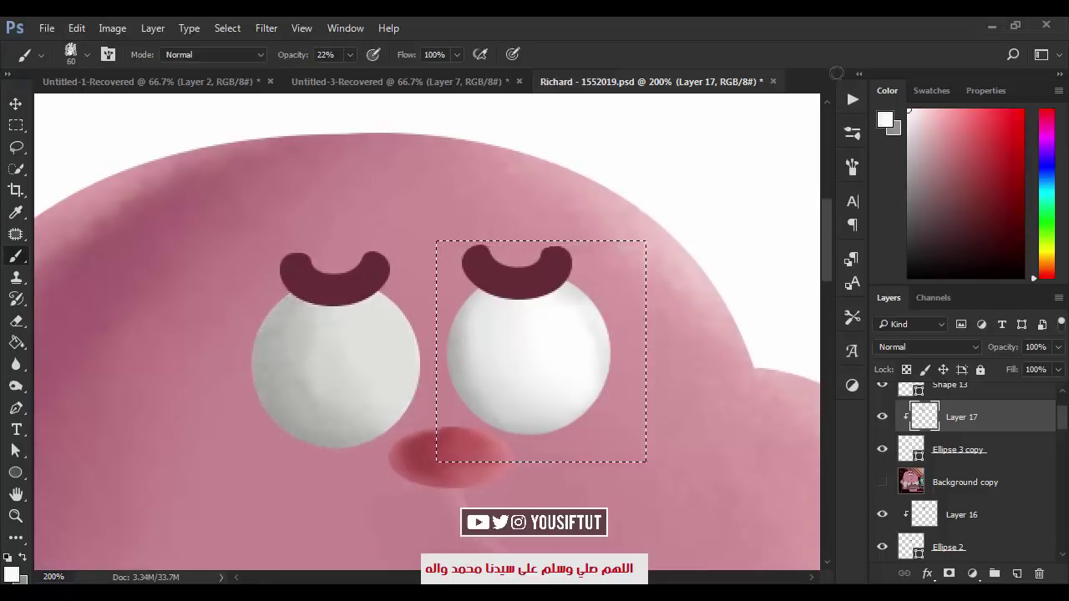
key("bracketleft")
key("bracketleft")
left_click_drag(382, 368, 357, 402)
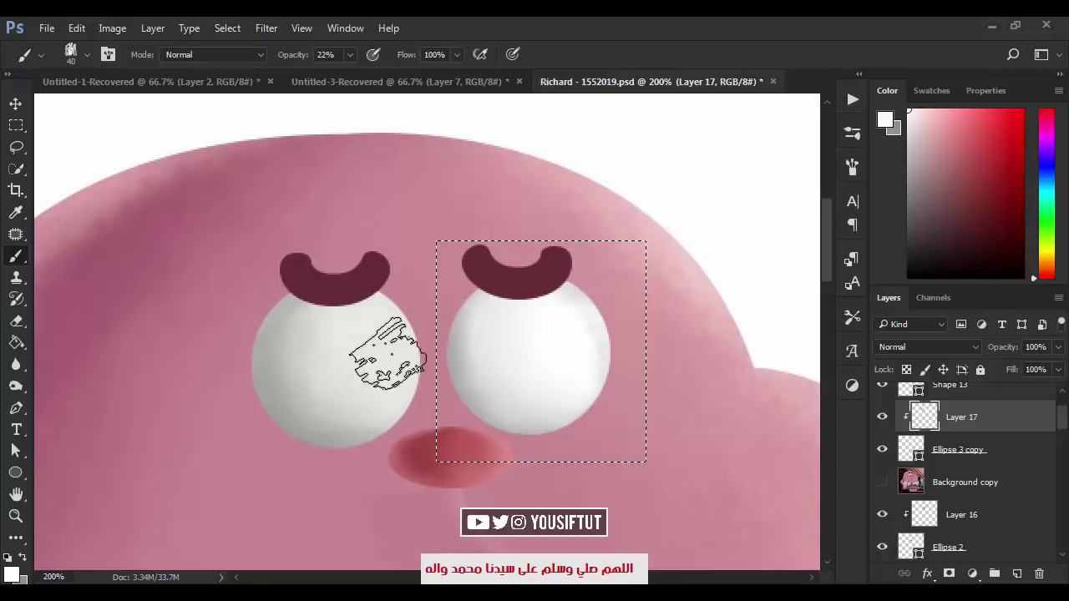
key("bracketleft")
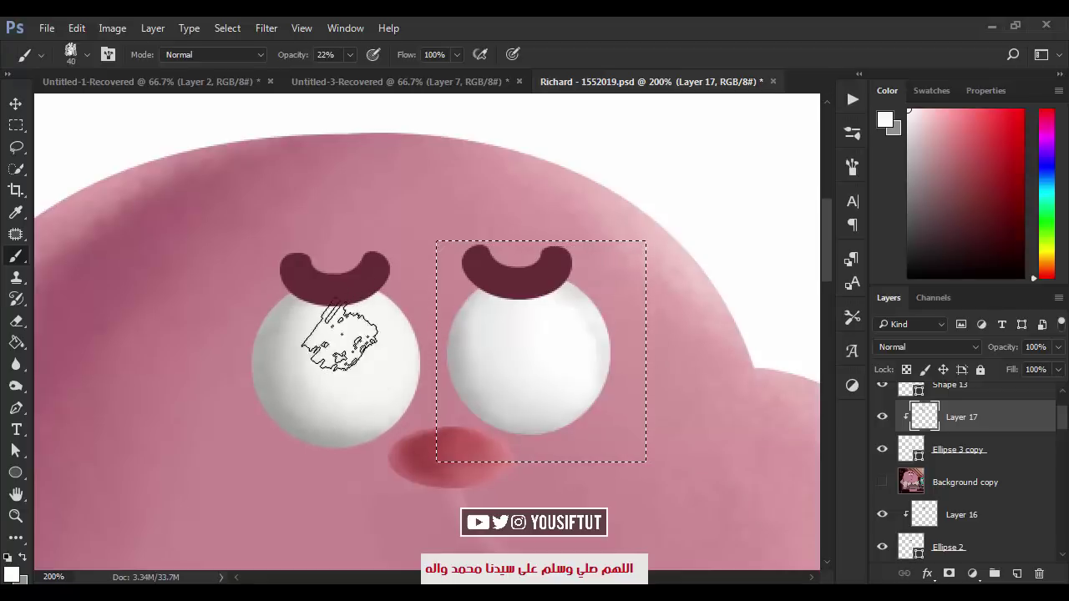
key("0")
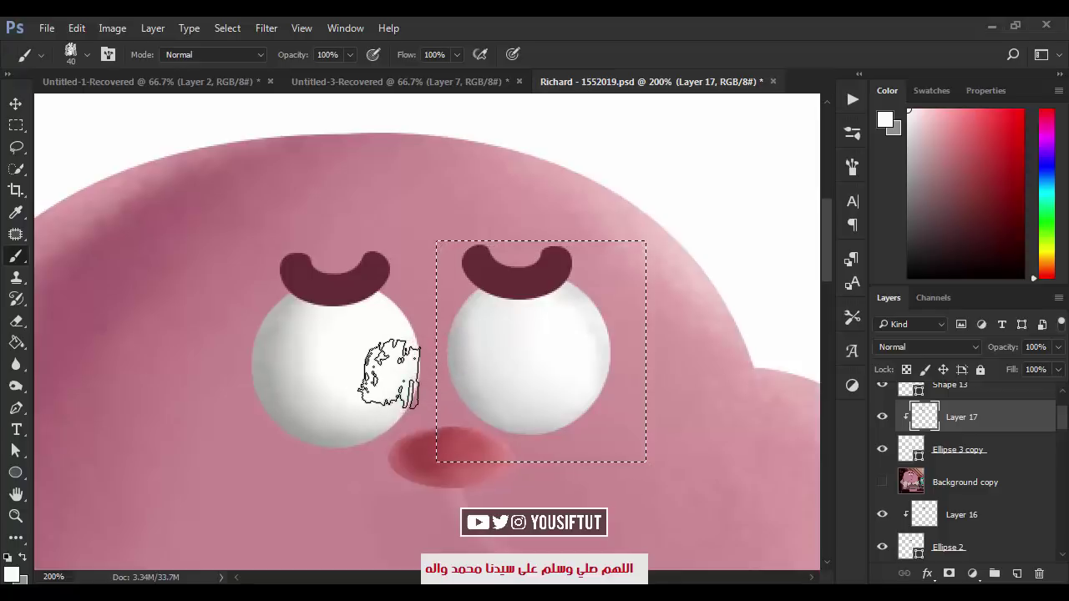
Dab grey under the left eyebrow, lighten the eye's upper part, and zoom out.
left_click(376, 372, "alt")
key("bracketleft")
left_click(389, 311)
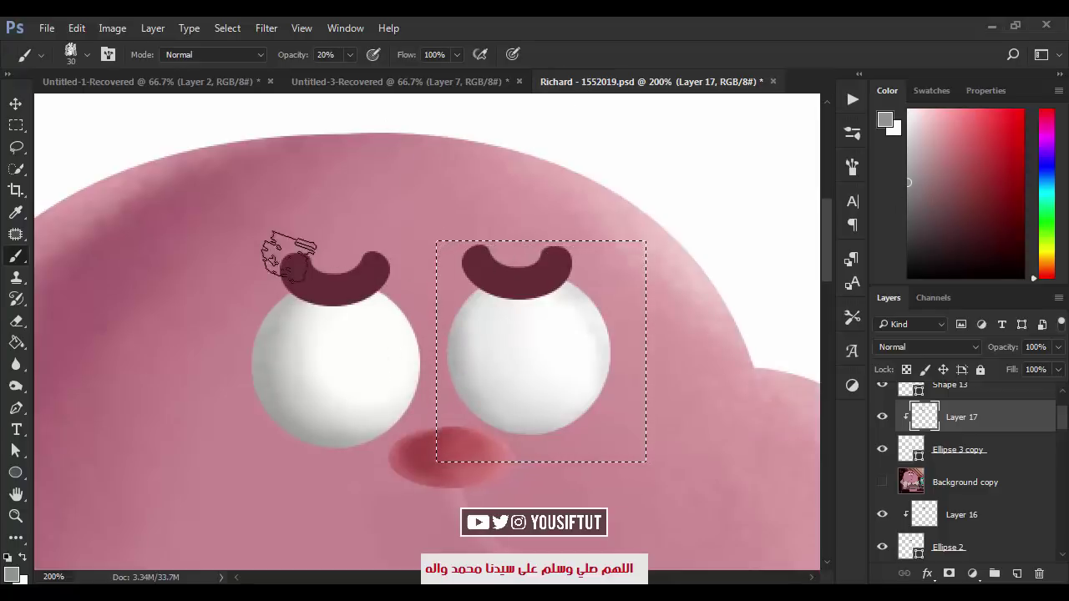
key("bracketright")
left_click(330, 392, "alt")
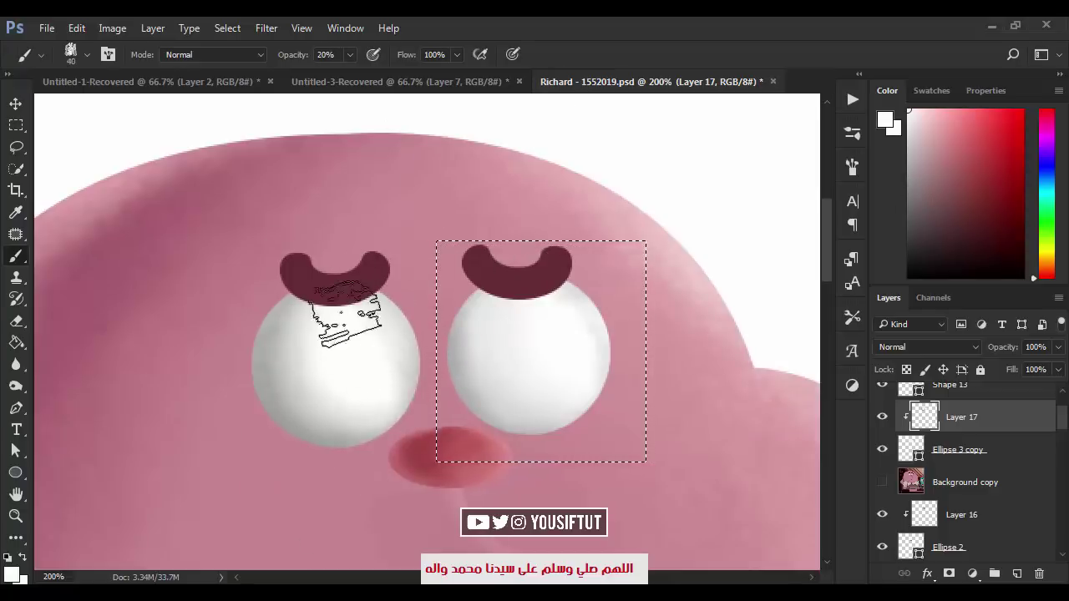
left_click_drag(346, 317, 305, 304)
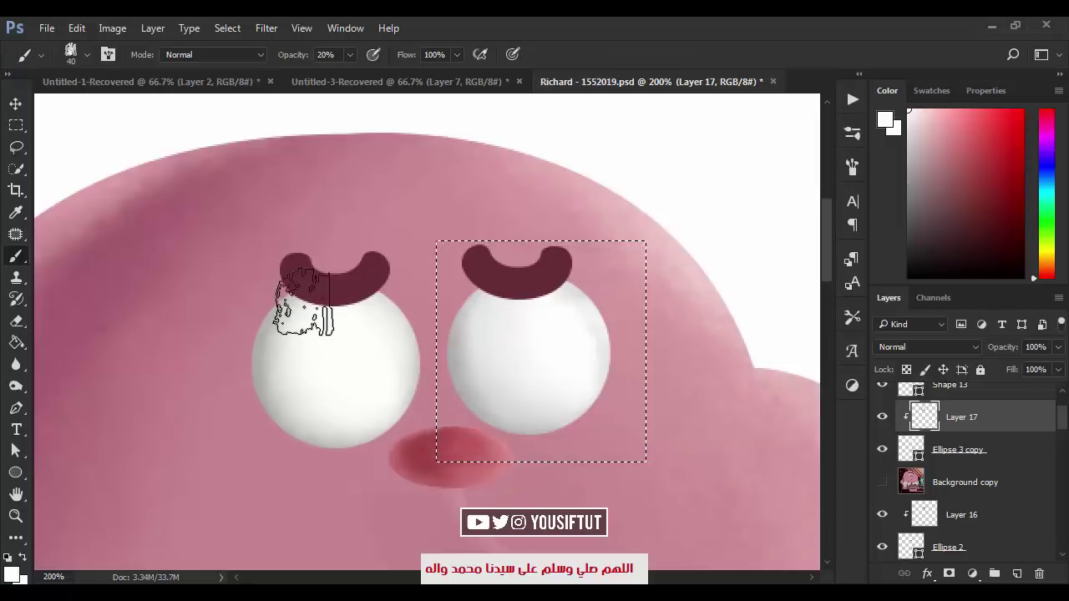
key("z")
left_click(659, 425, "alt")
Show the cartoon reference above Layer 17 and draw a round pupil over its pupil.
left_click_drag(313, 158, 510, 276)
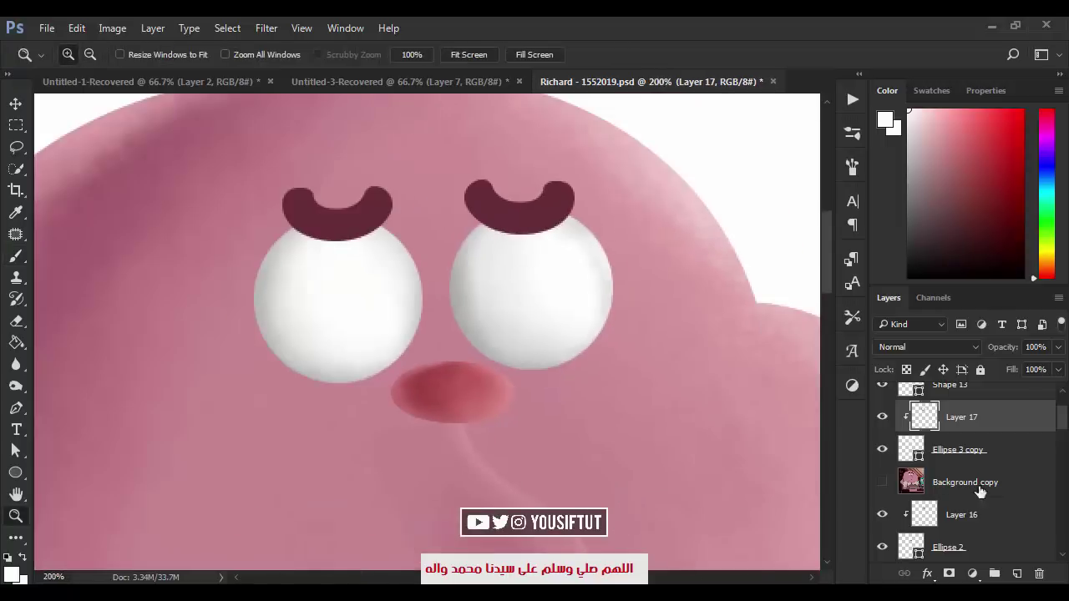
left_click(882, 482)
left_click_drag(902, 484, 899, 407)
key("m")
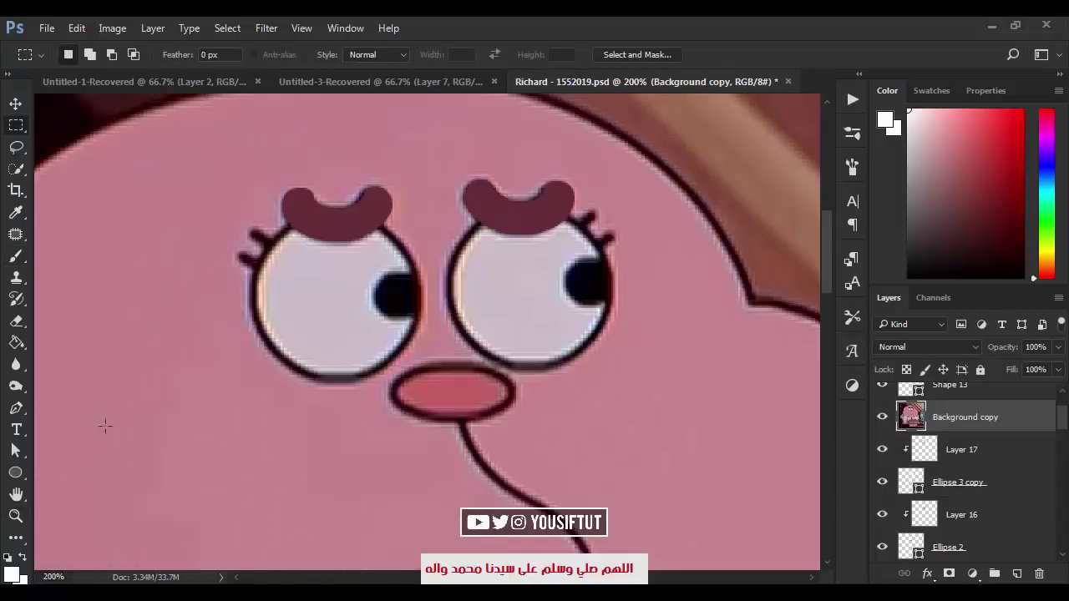
key("d")
key("u")
left_click_drag(412, 310, 422, 319)
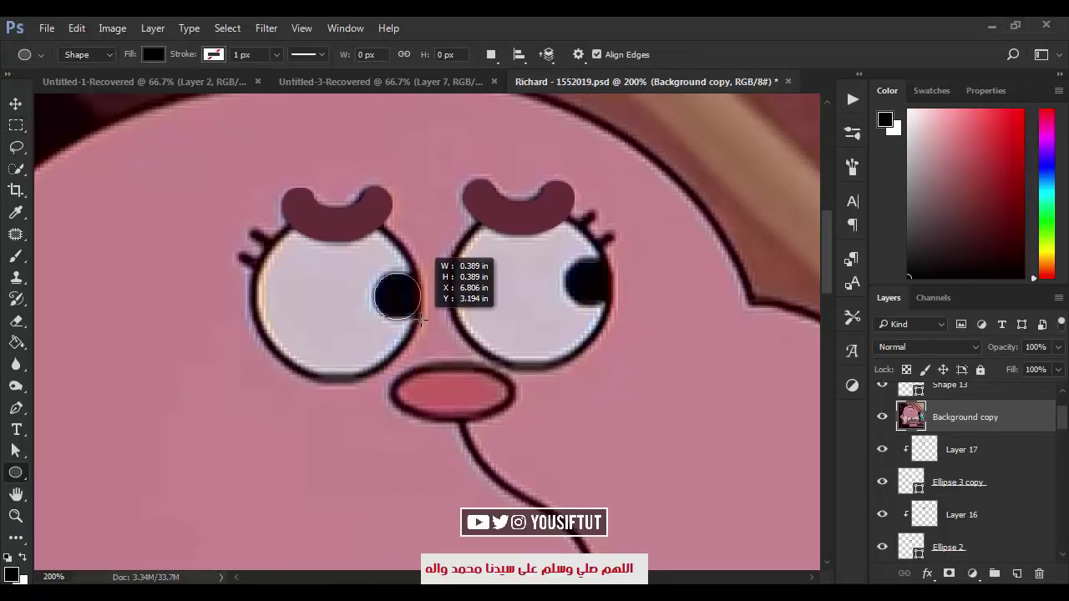
Fill the pupil with the eyebrow's dark maroon, #652d36.
double_click(911, 416)
left_click_drag(418, 106, 497, 127)
left_click(354, 223)
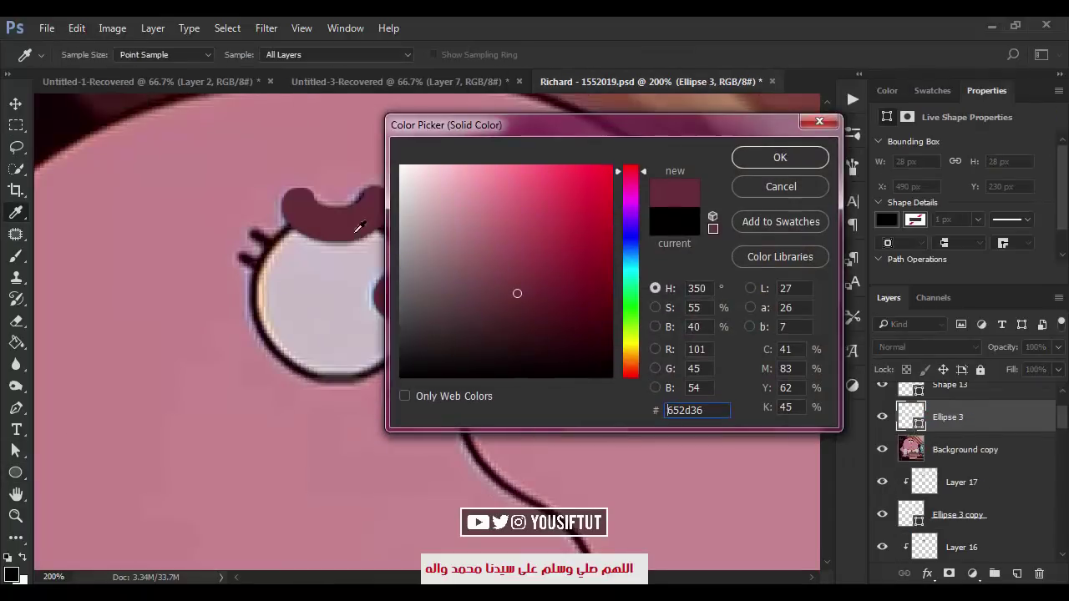
left_click(776, 158)
Copy the pupil onto the right eye, clip it, hide the reference, and zoom out.
key("v")
left_click_drag(442, 322, 634, 307)
left_click_drag(961, 411, 980, 466)
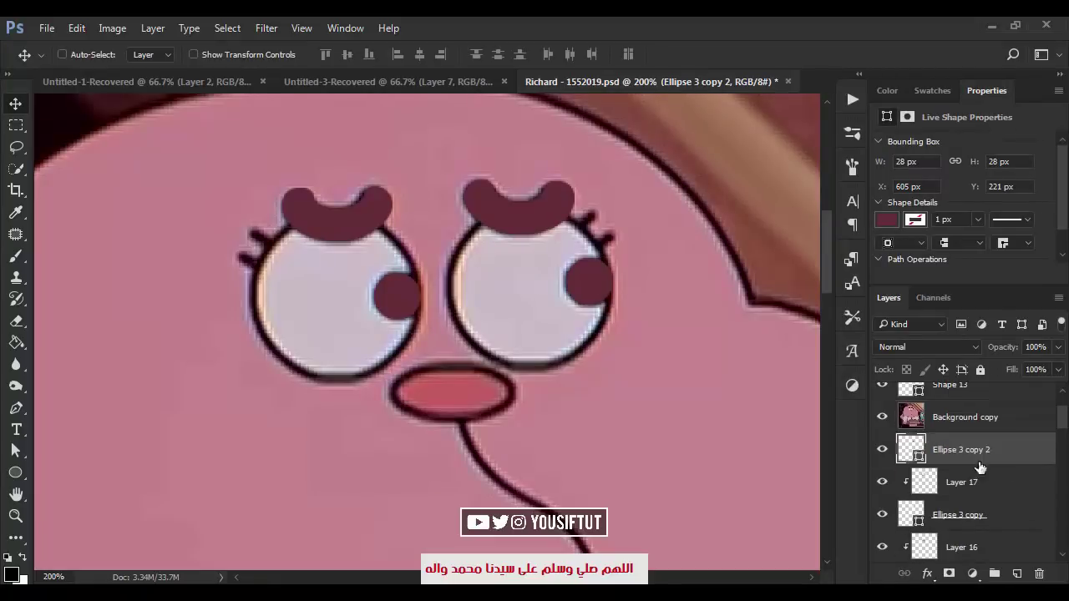
left_click(881, 416)
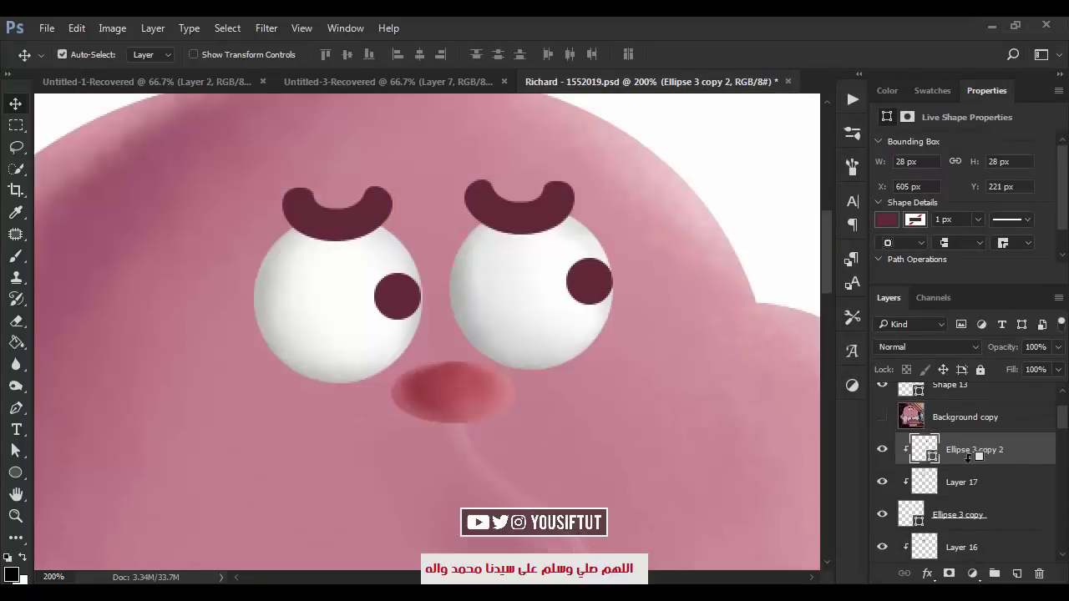
key("z")
left_click(692, 420, "alt")
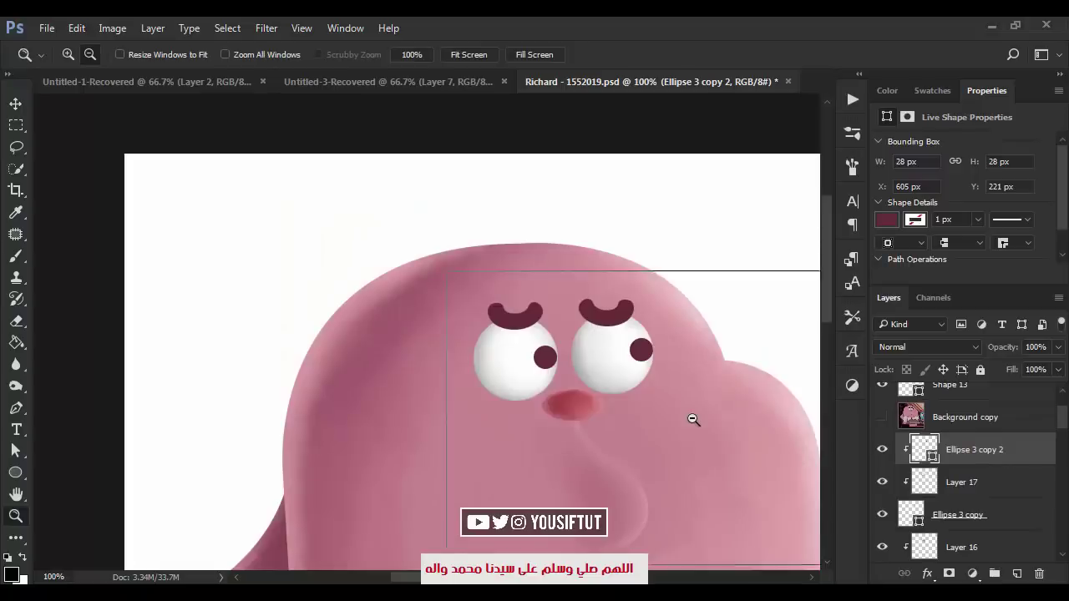
Zoom in on the face, select Layer 14 and sample a body pink for the brush.
key("ctrl+plus")
key("ctrl+plus")
key("ctrl+plus")
left_click(460, 298, "ctrl")
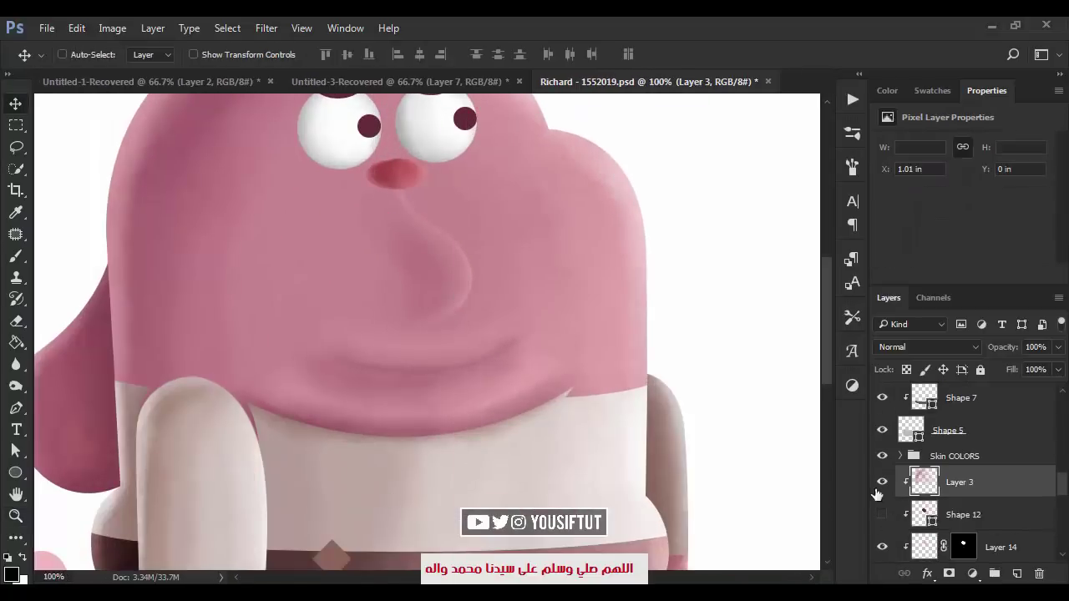
key("b")
left_click_drag(478, 363, 540, 438)
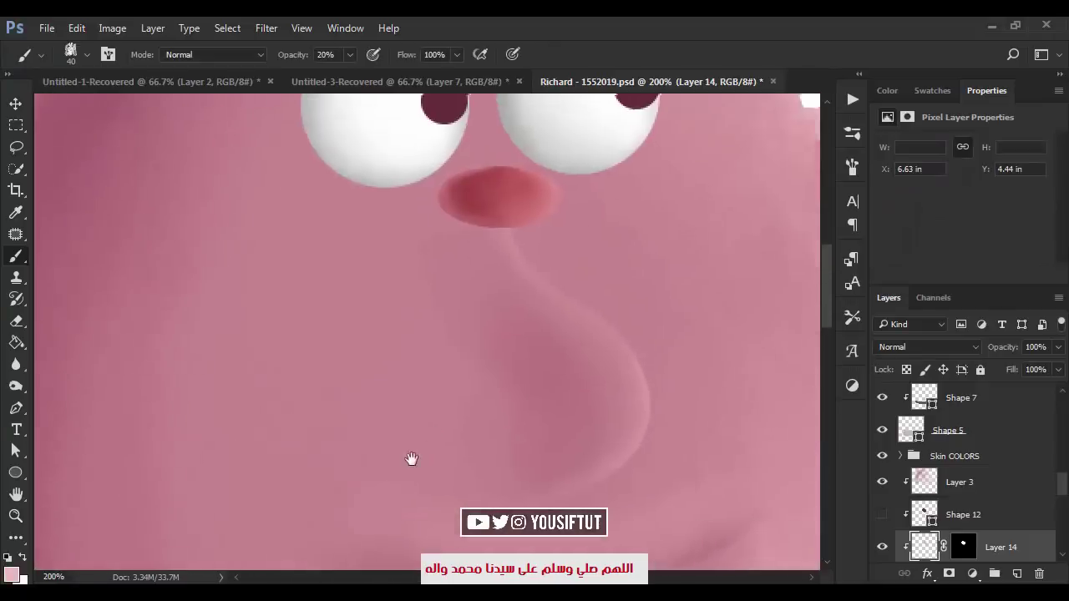
left_click(504, 246, "alt")
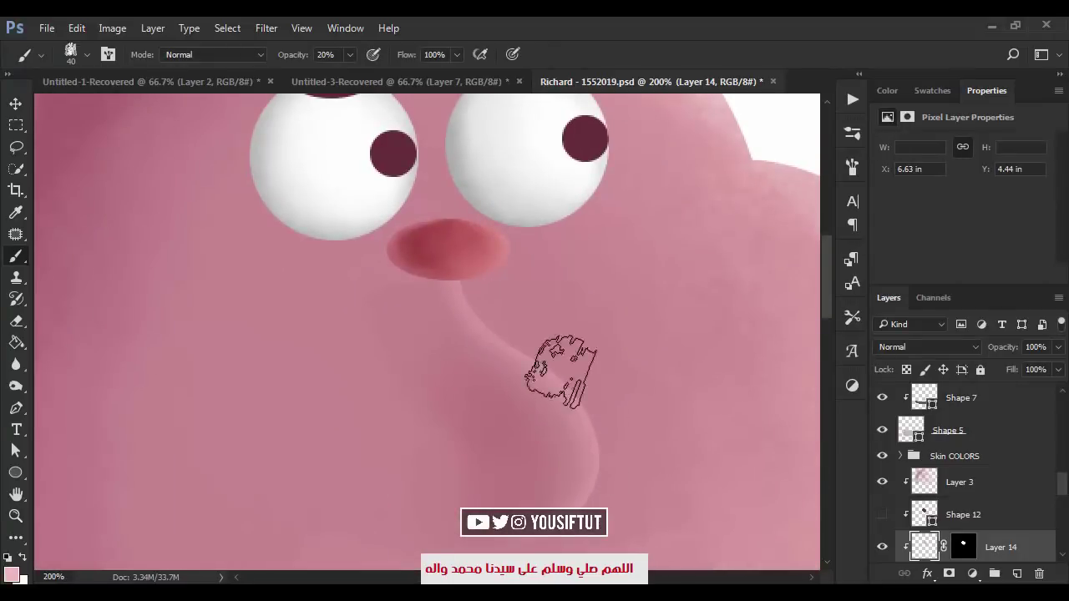
scroll(518, 392, "down", 3)
scroll(489, 429, "up", 3)
scroll(489, 429, "right", 2)
Choose a lighter highlight pink and check the nose shading at several zoom levels.
left_click(898, 97)
left_click(916, 111)
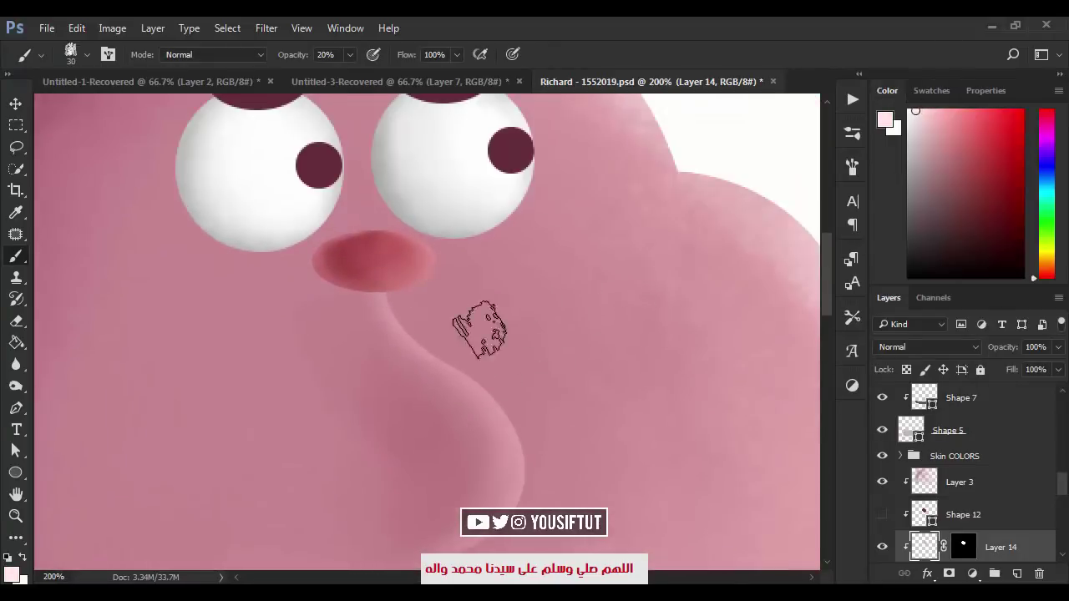
scroll(501, 414, "down", 3)
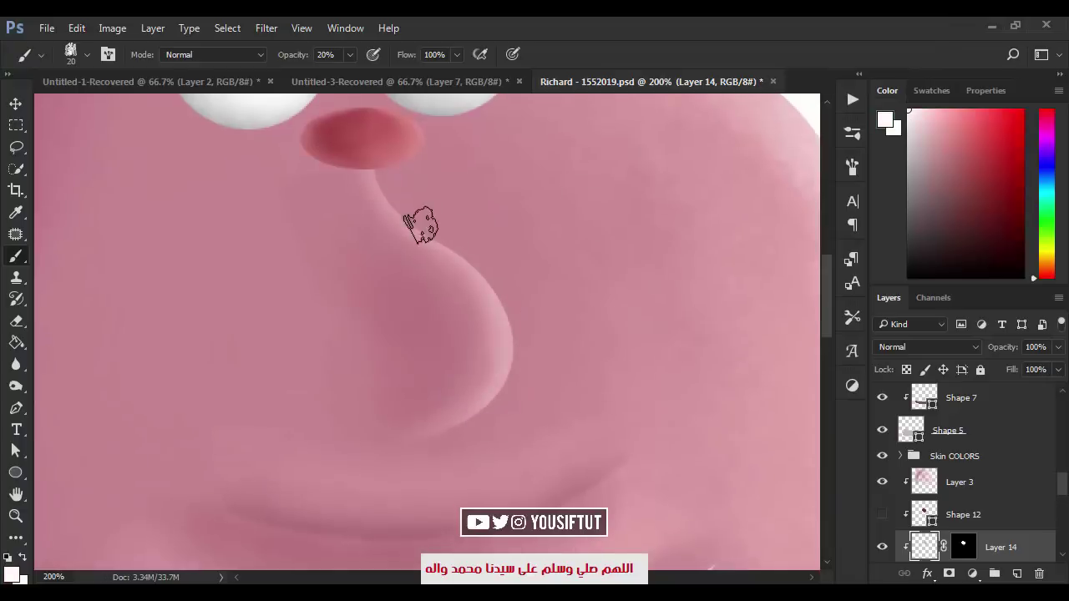
left_click(513, 409, "alt")
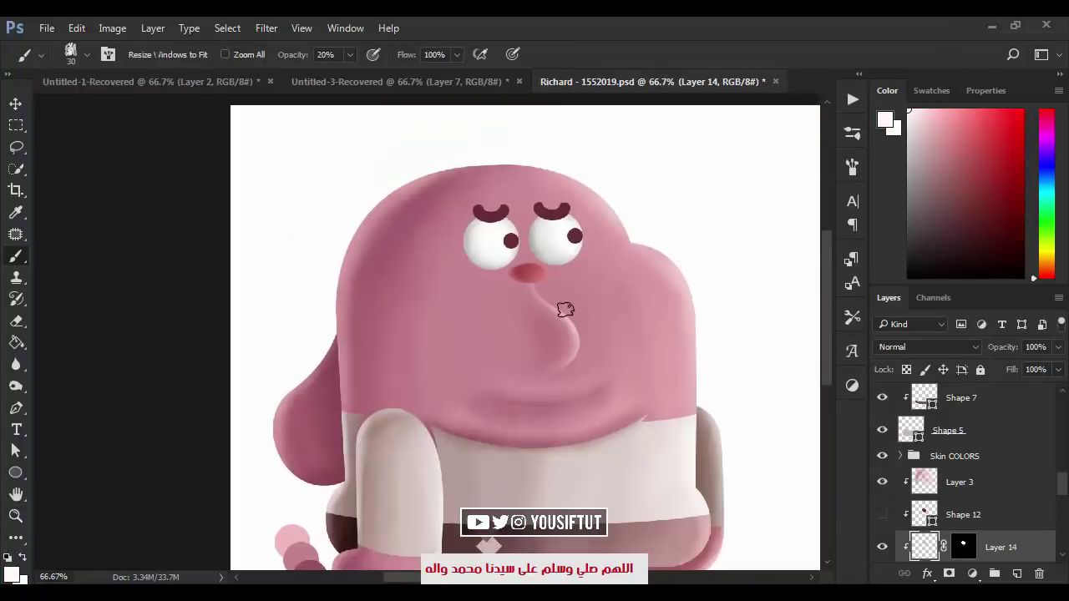
left_click(648, 315, "ctrl")
left_click(453, 370, "ctrl+alt")
left_click(501, 351, "ctrl+alt")
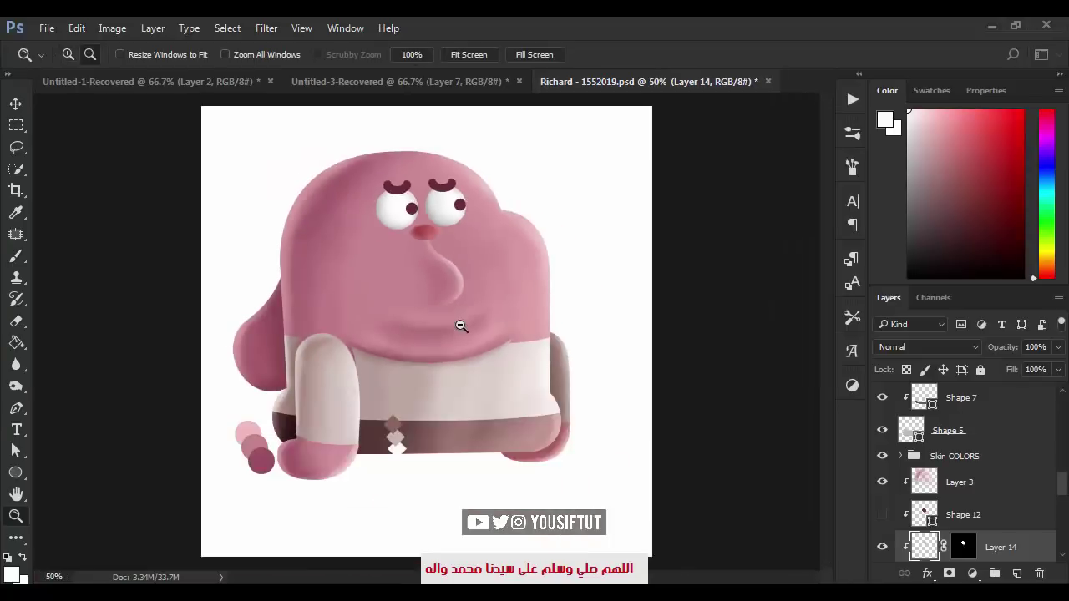
Save the document with Ctrl+S and zoom the view out to 33.3%.
key("ctrl+s")
key("g")
left_click(693, 444, "shift")
key("z")
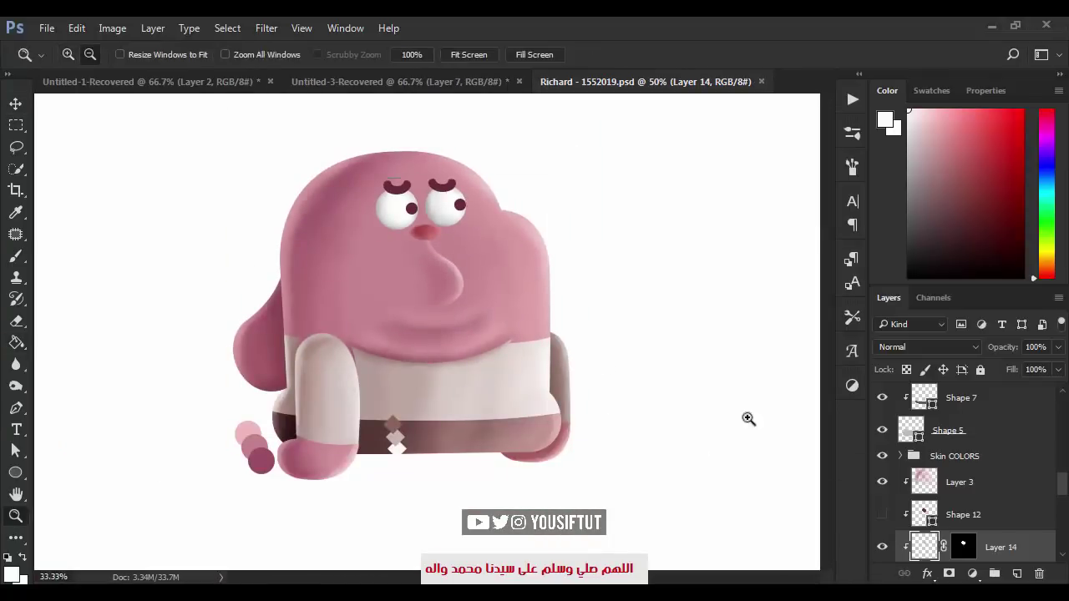
left_click(747, 420, "alt")
View Layer 2 on its own, restore the other layers, and compare with the cartoon reference.
scroll(942, 461, "up", 3)
scroll(941, 461, "up", 3)
left_click(883, 400, "alt")
left_click(883, 400, "alt")
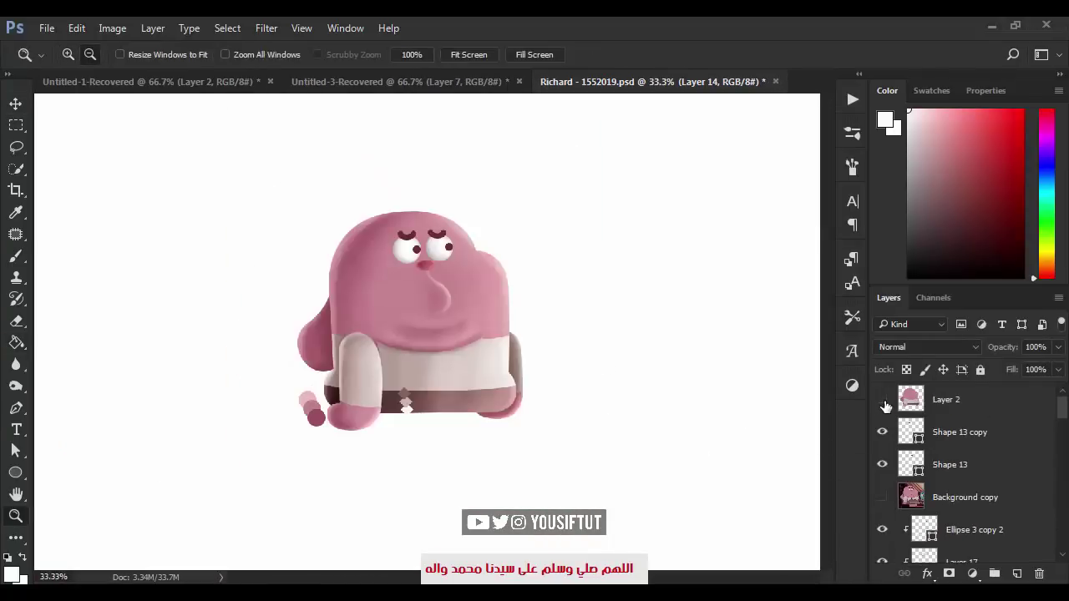
left_click(885, 498)
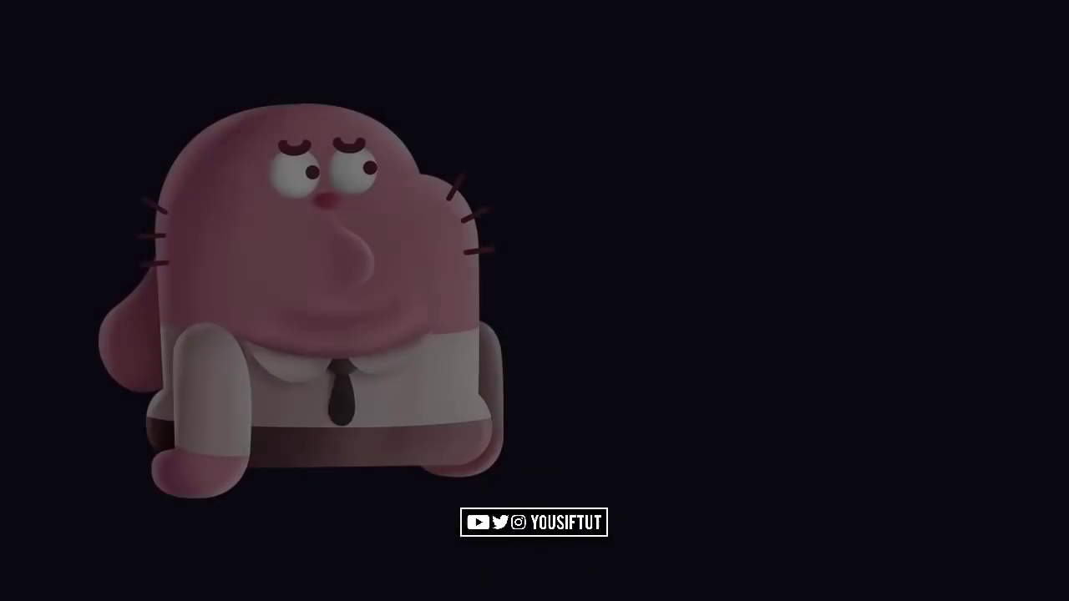